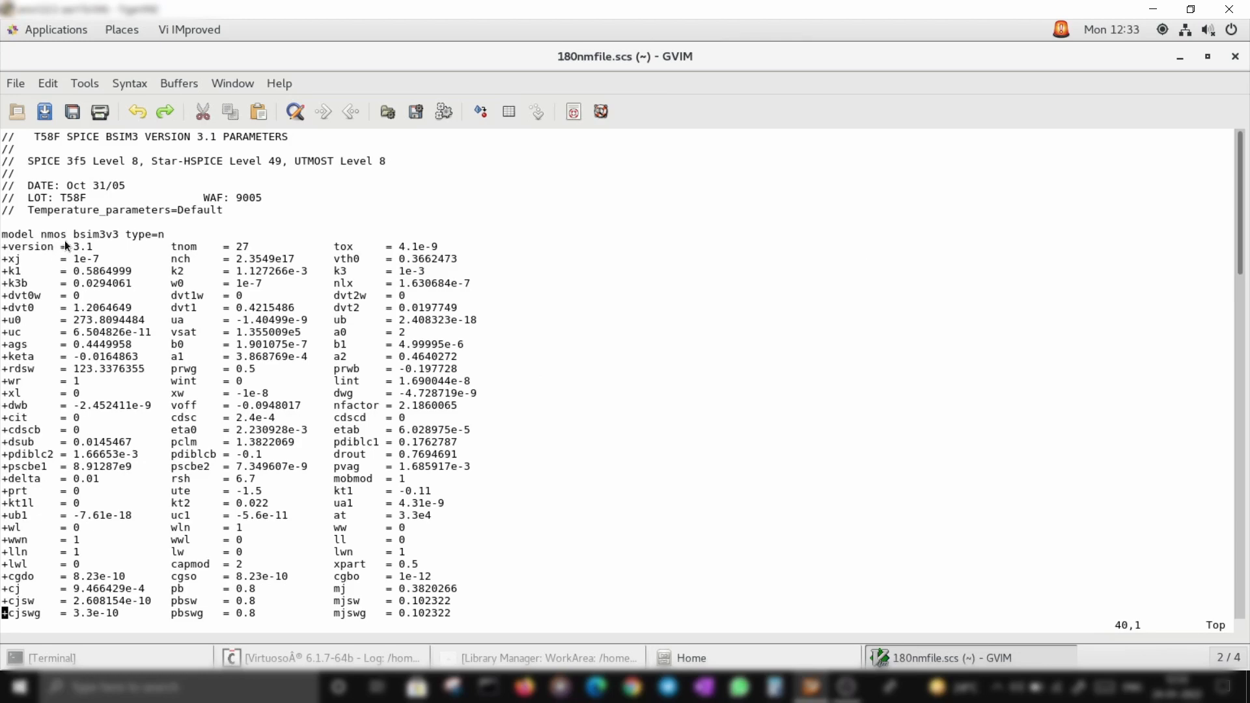
Review the nmos and pmos model parameters in the 180nm model file, then close the editor and file browser
scroll(99, 265, "down", 1)
scroll(99, 267, "down", 11)
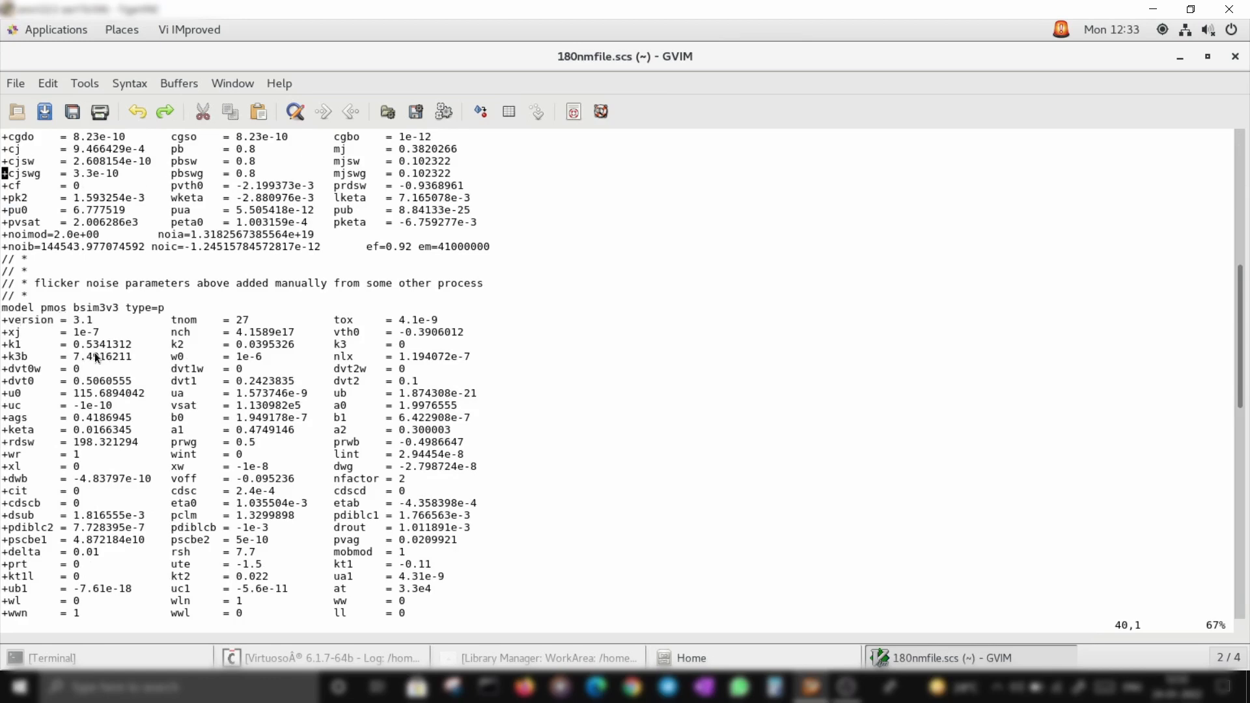
scroll(95, 353, "down", 2)
scroll(84, 352, "up", 14)
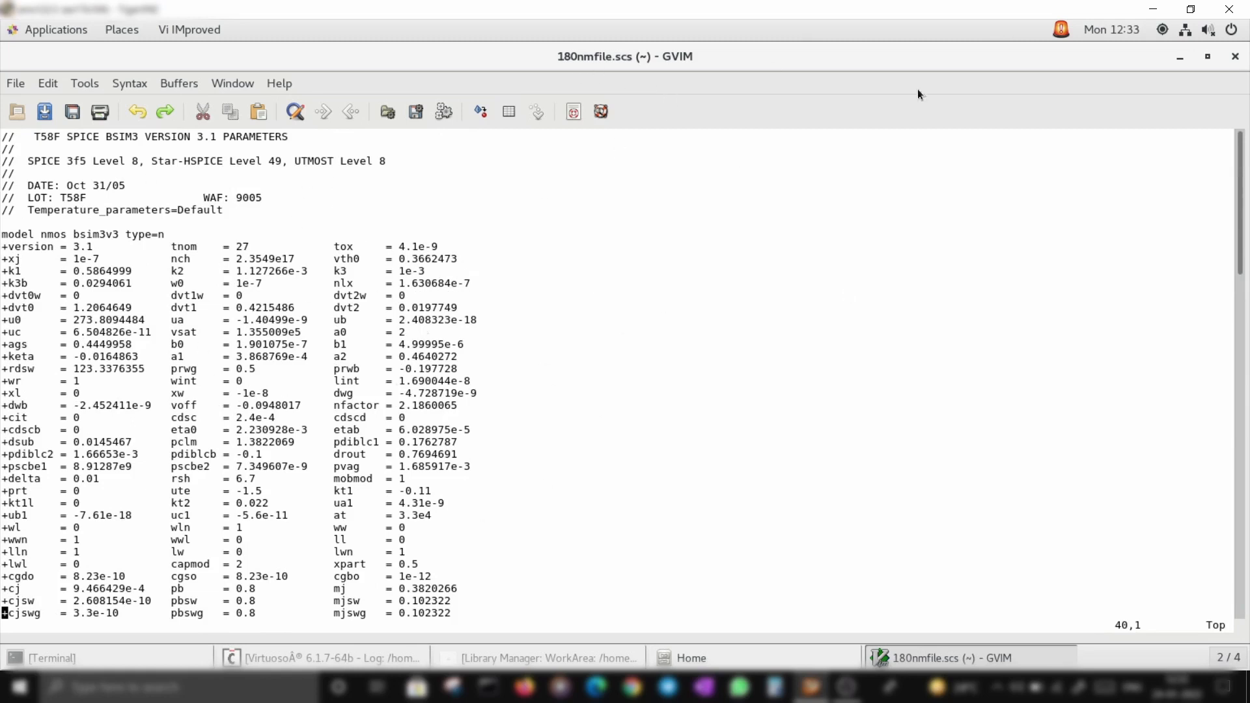
left_click(1240, 60)
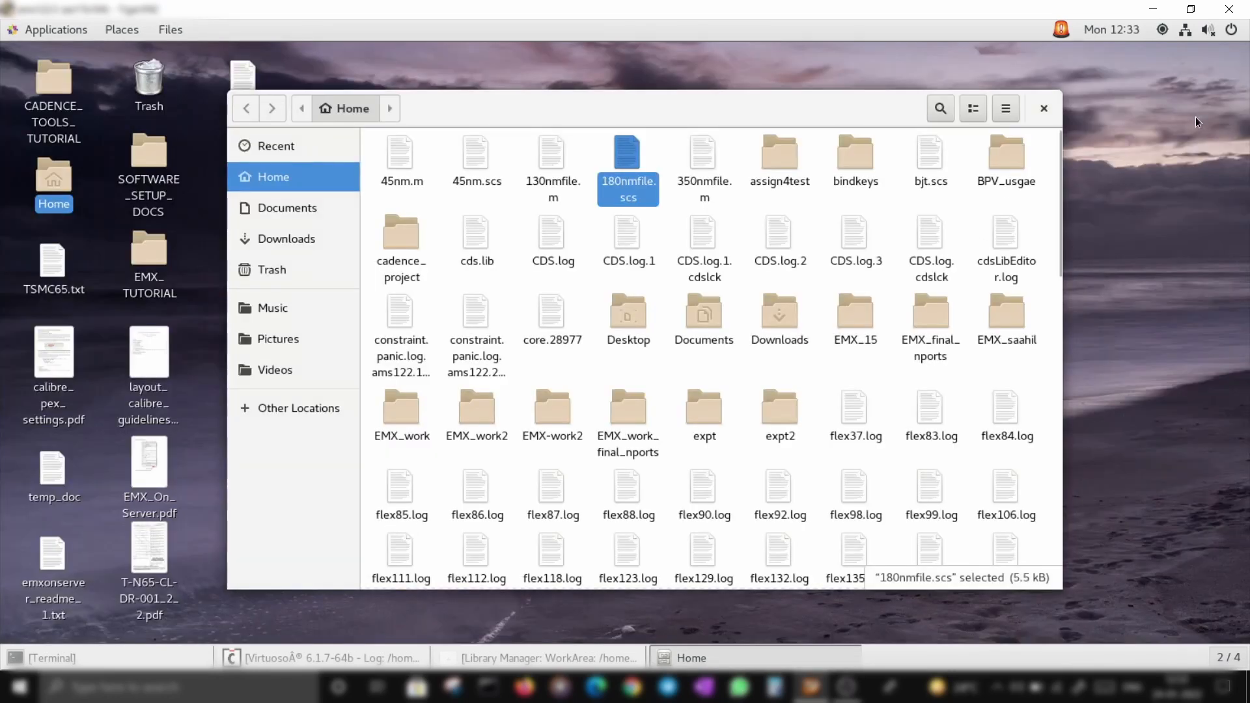
left_click(1036, 108)
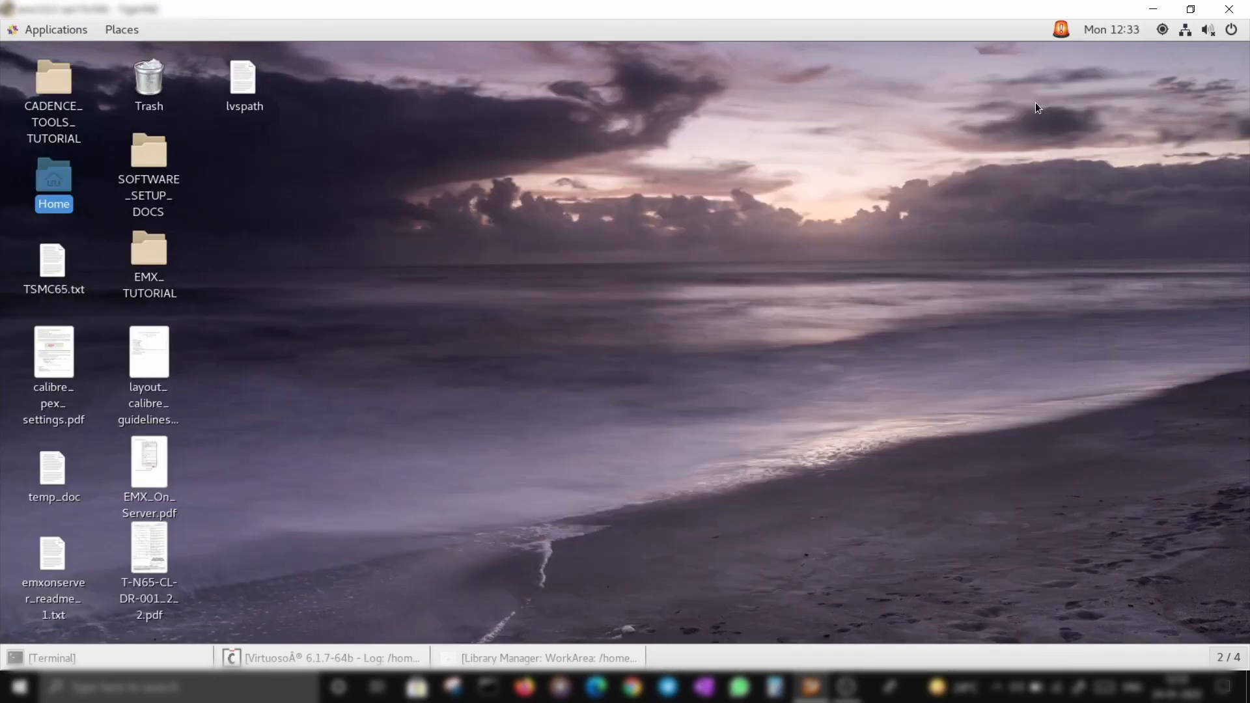
Create a new schematic cell view named inv in the expt2 library
left_click(512, 655)
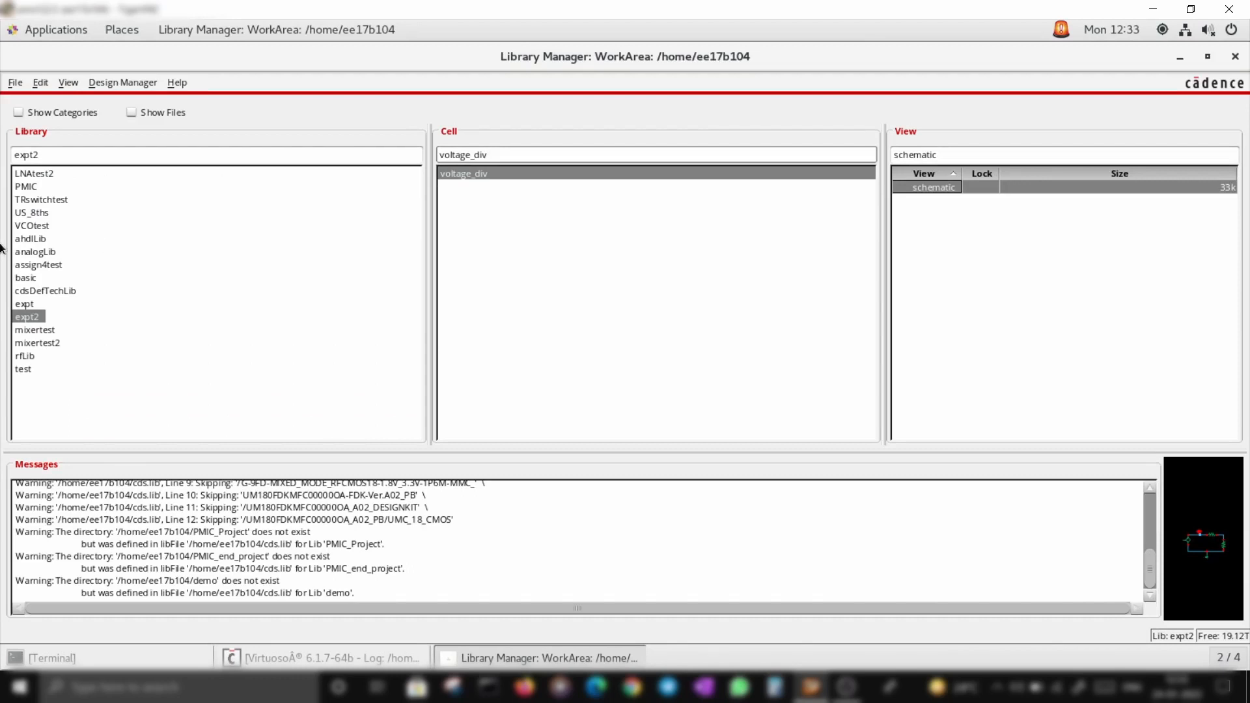
left_click(17, 83)
mouse_move(26, 102)
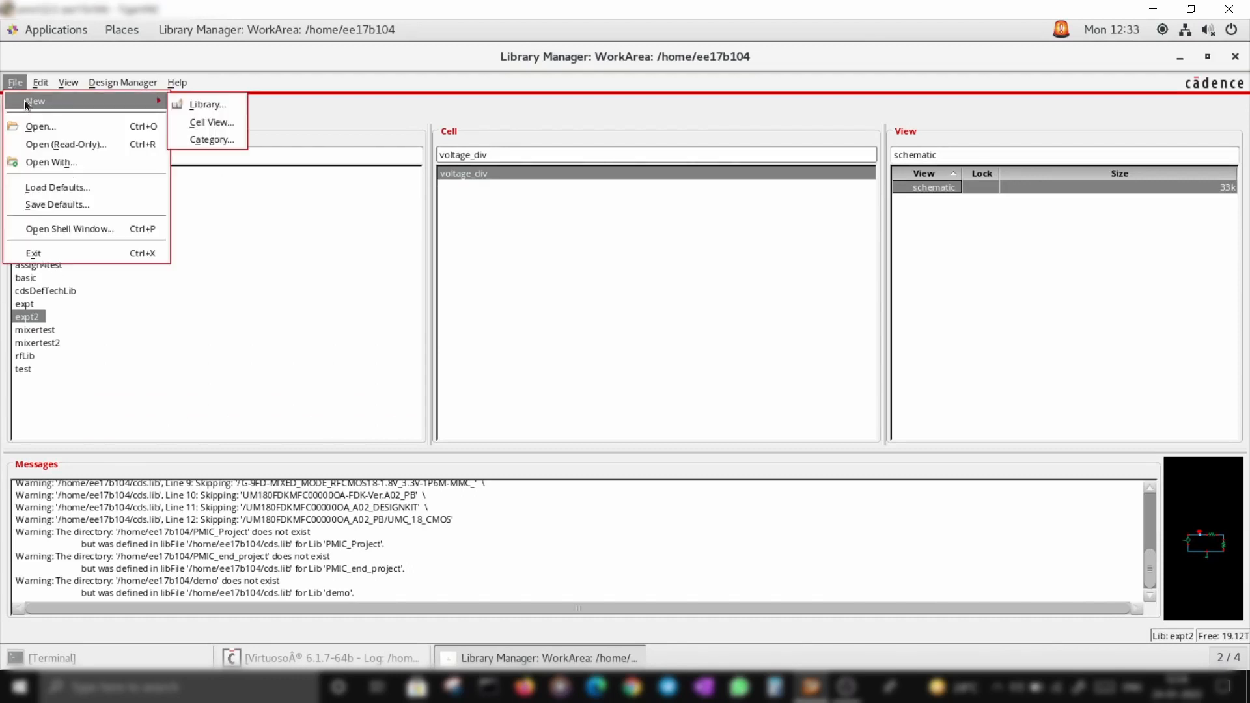
left_click(218, 121)
left_click(482, 116)
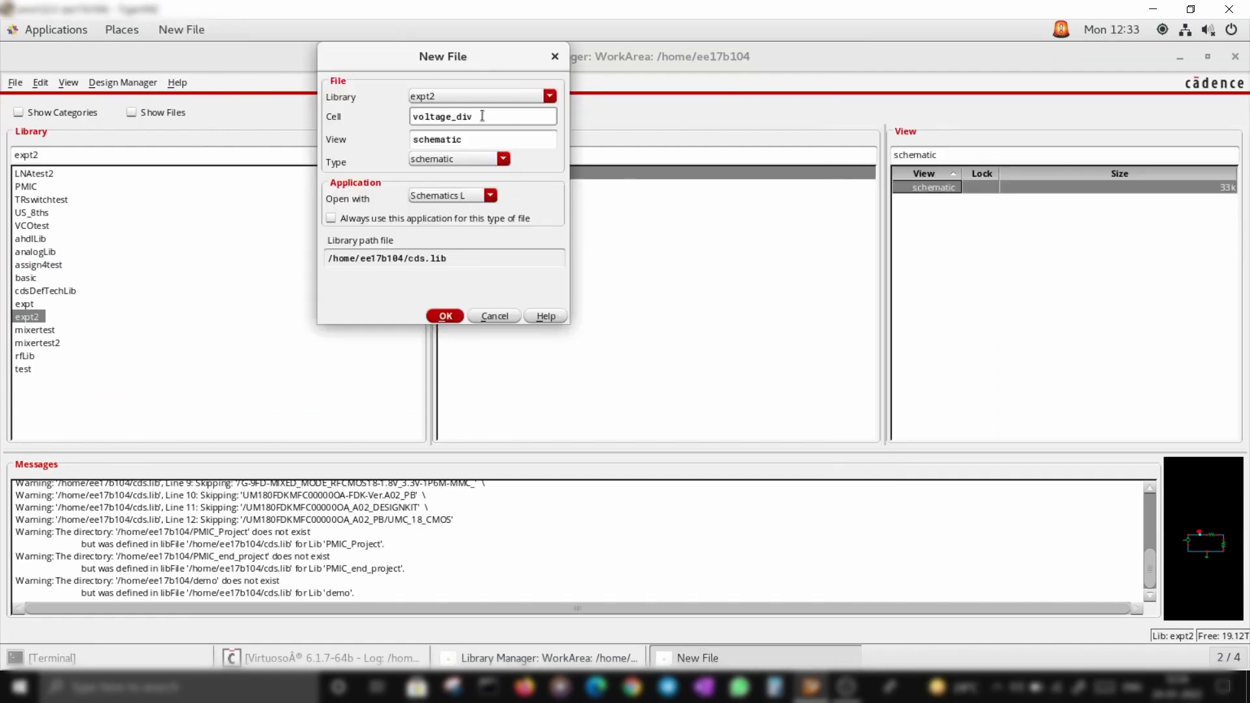
key("BackSpace")
key("BackSpace")
key("BackSpace")
key("BackSpace")
key("BackSpace")
key("BackSpace")
key("BackSpace")
key("BackSpace")
key("BackSpace")
key("BackSpace")
key("BackSpace")
type("inv")
key("Return")
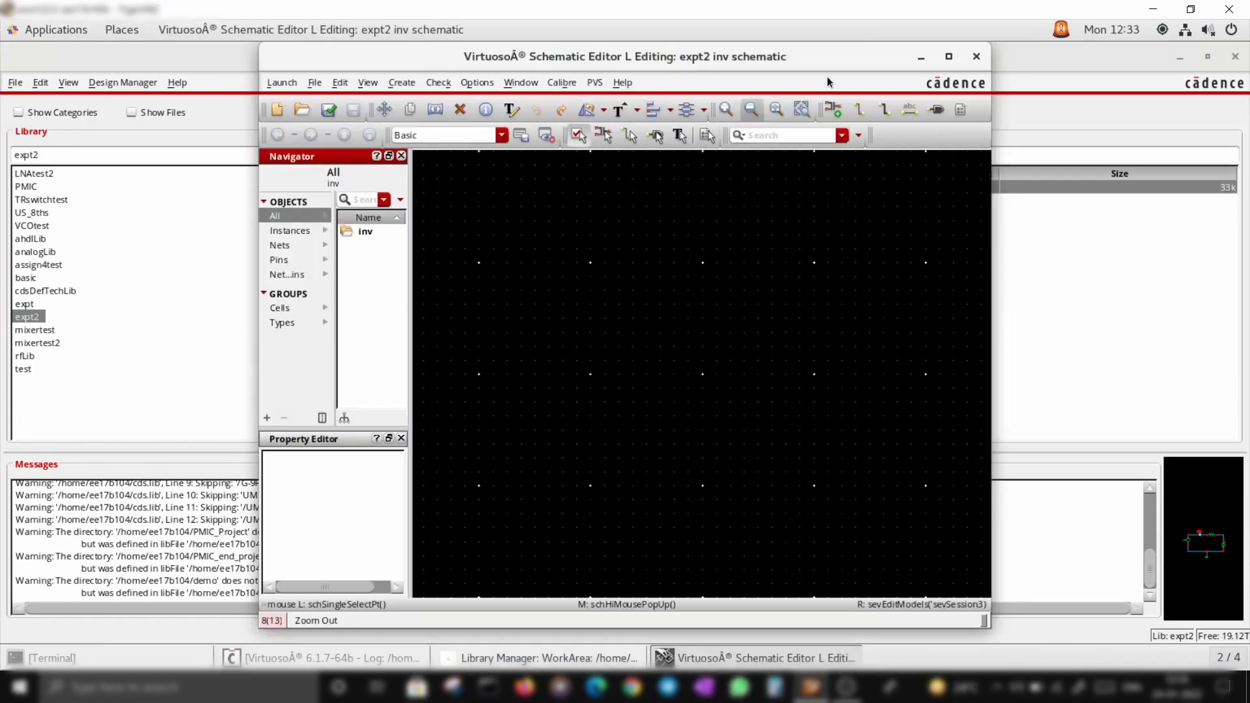
Start adding an analogLib nmos4 instance with model name nmos and length 180n
key("i")
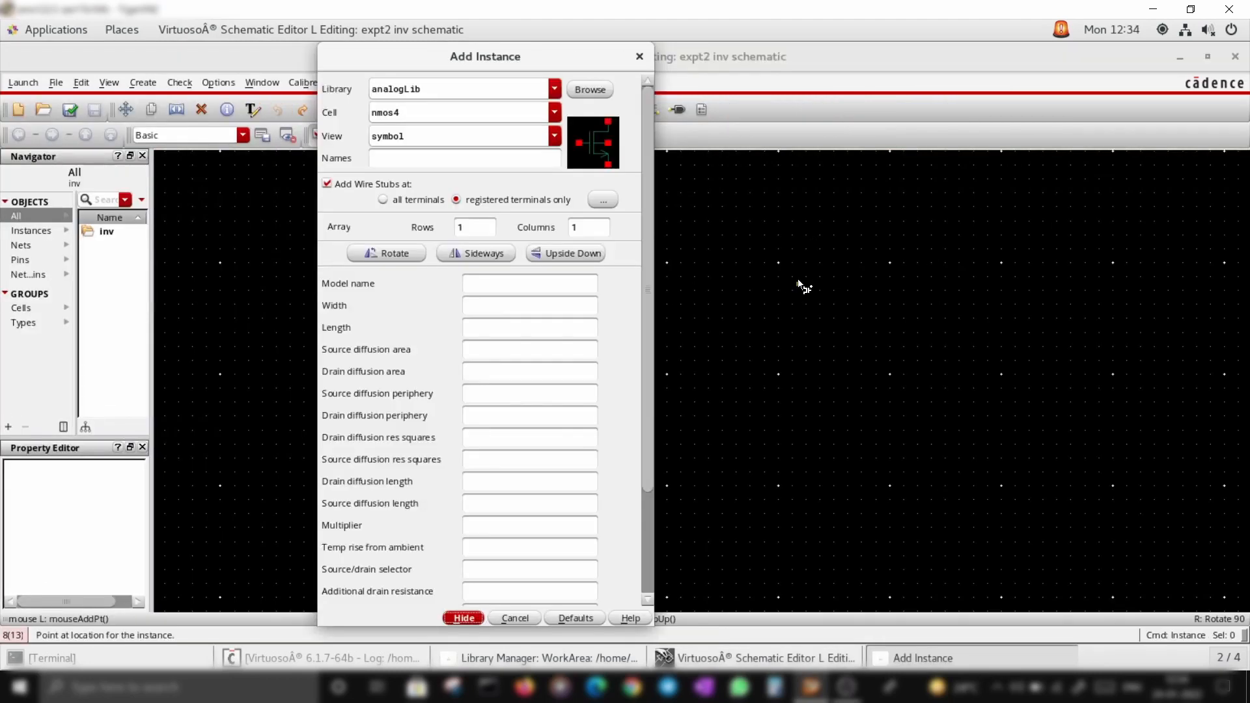
left_click(452, 89)
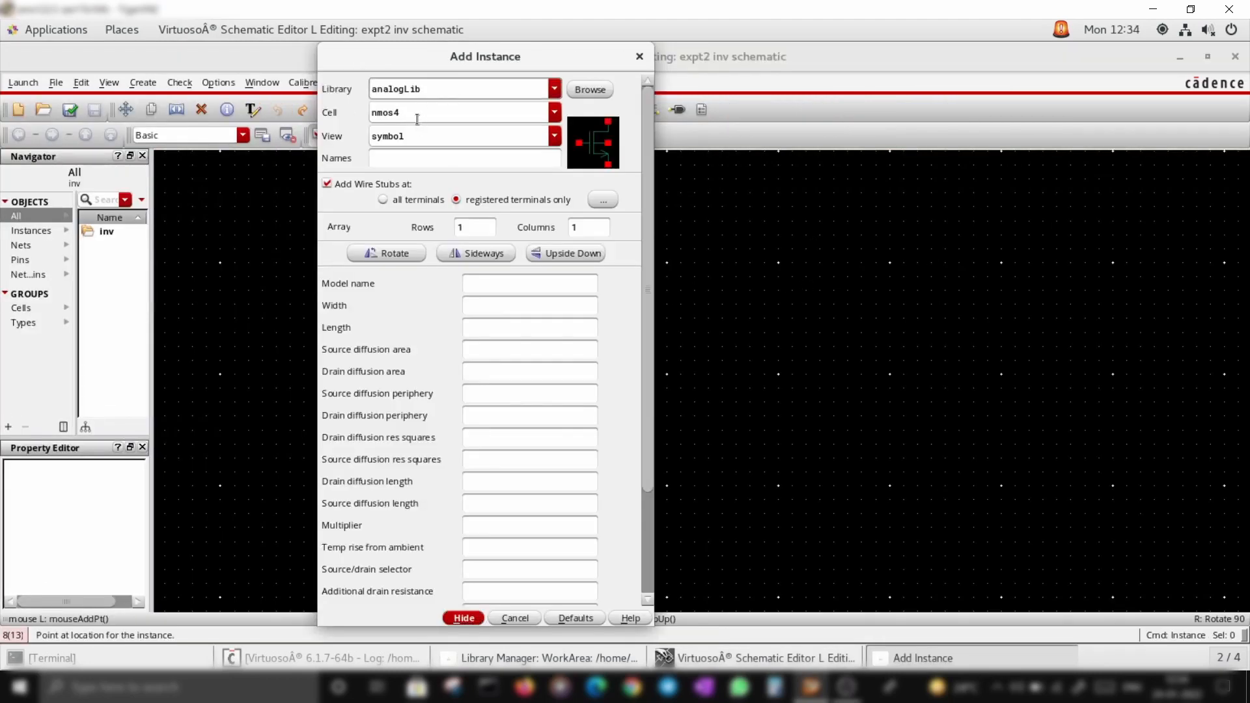
left_click(417, 119)
left_click(420, 157)
left_click(506, 283)
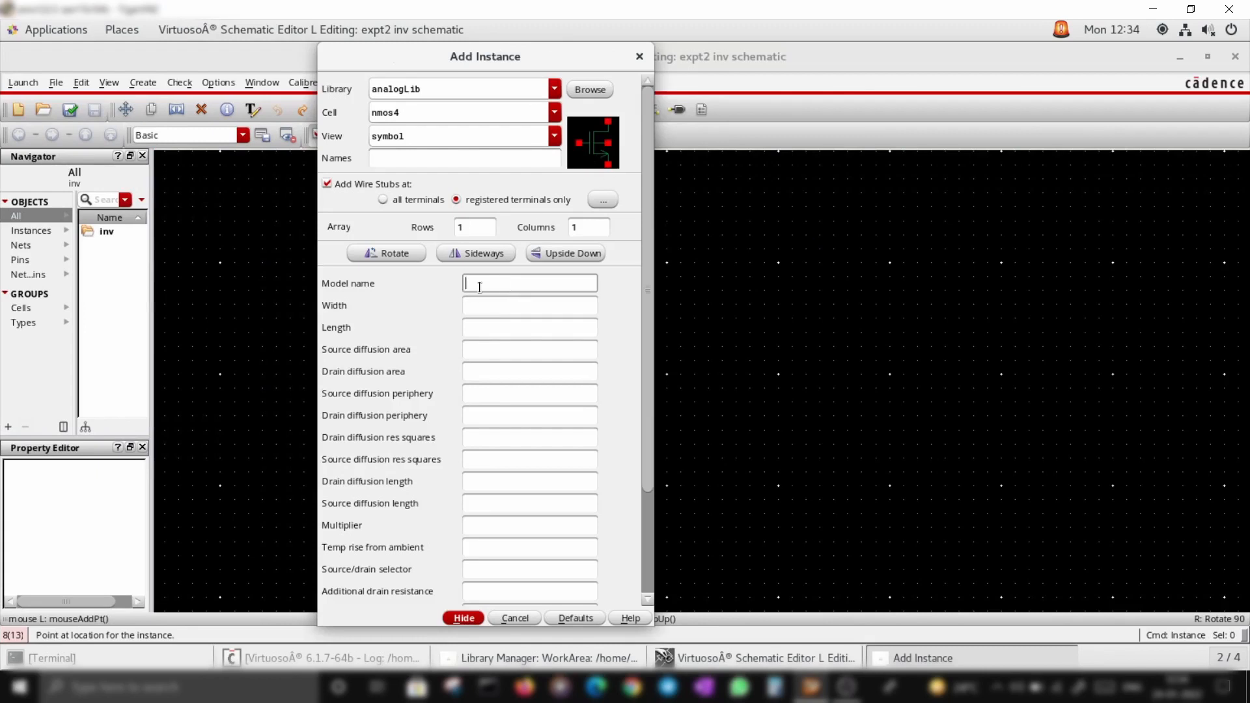
type("nmos")
left_click(492, 329)
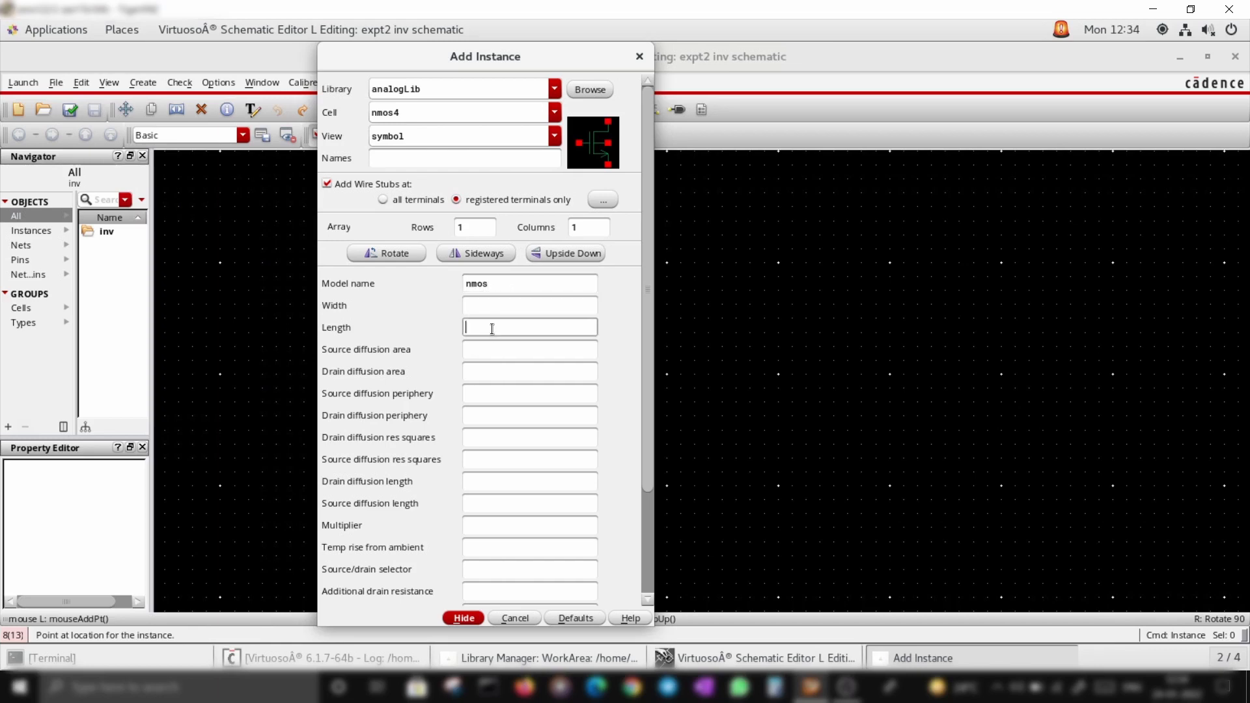
type("180n")
left_click(491, 303)
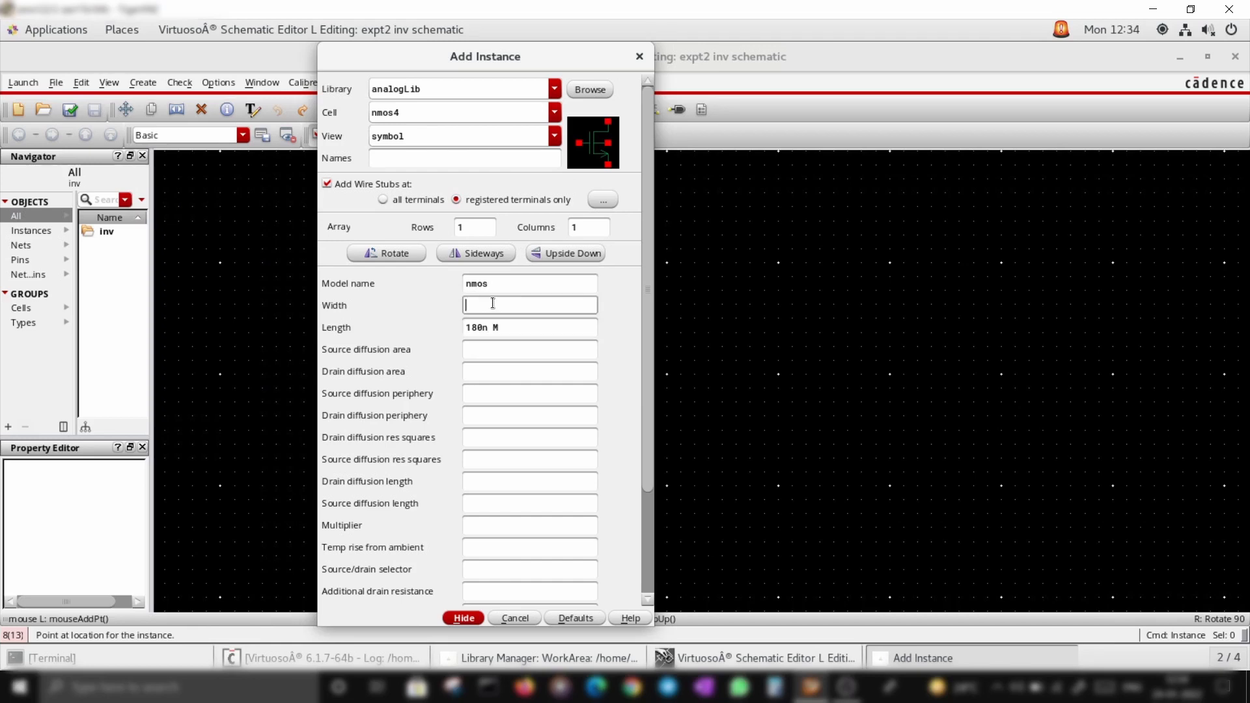
Set the nmos width to 1u and place the transistor in the schematic
type("260n")
key("BackSpace")
key("BackSpace")
key("BackSpace")
key("BackSpace")
type("1u")
key("BackSpace")
key("BackSpace")
type("1u")
key("Return")
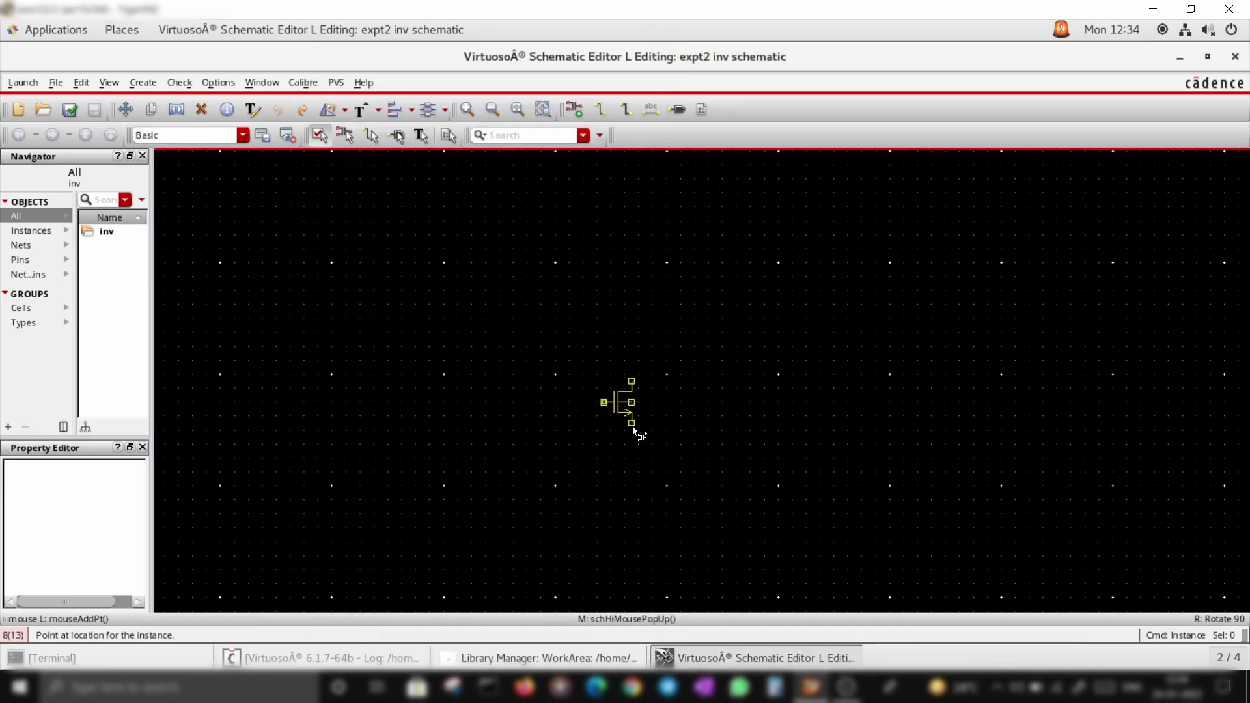
scroll(667, 417, "up", 1)
left_click(667, 417)
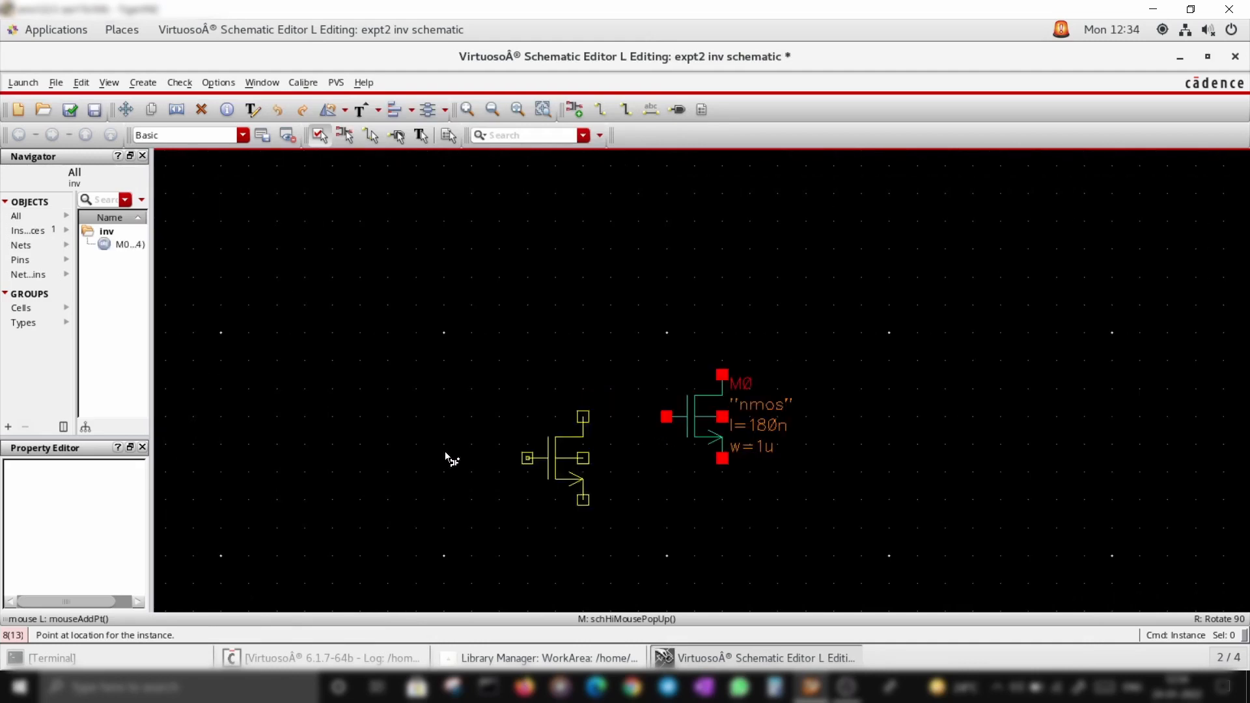
Start adding another instance and switch its cell to pmos4
key("Escape")
key("i")
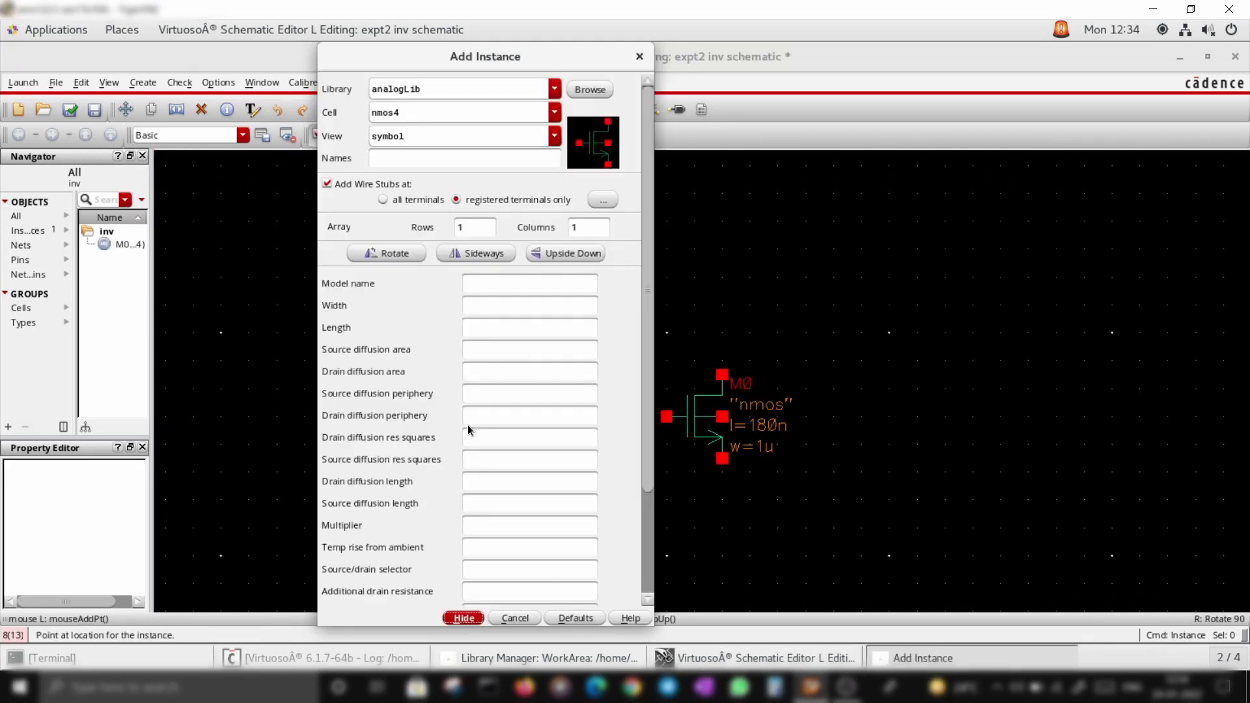
double_click(380, 114)
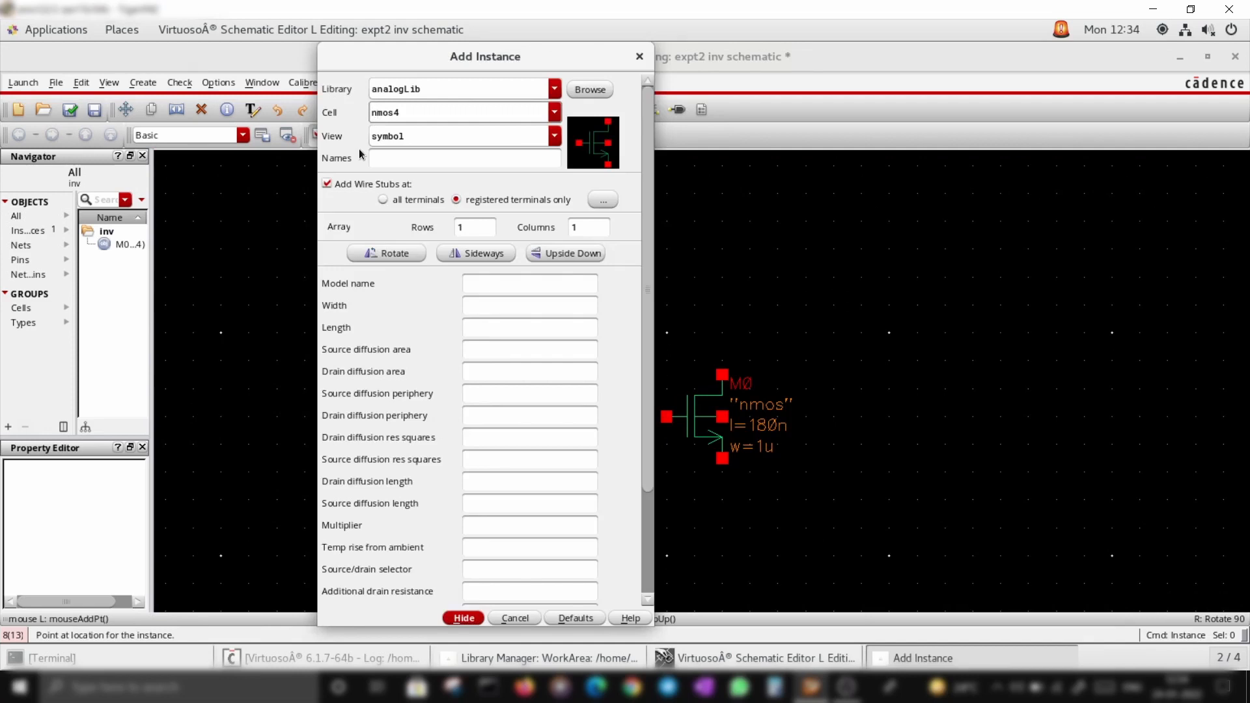
type("p")
left_click(425, 112)
left_click(425, 112)
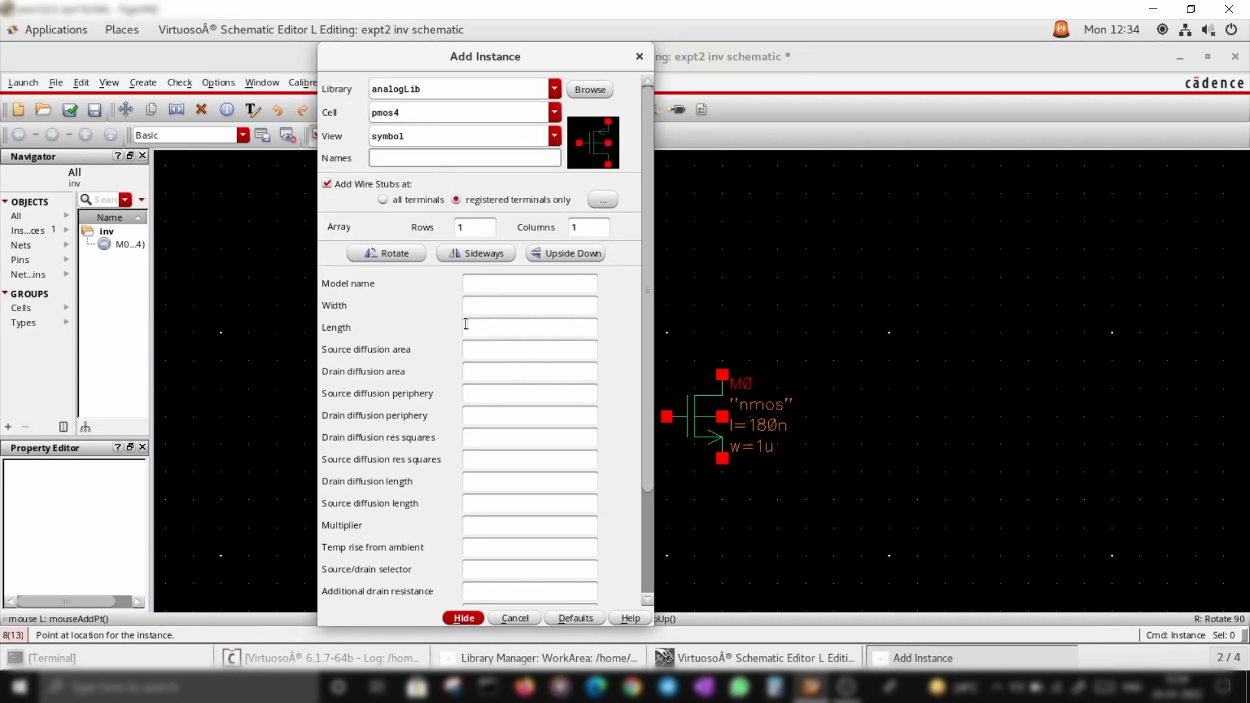
Set the pmos model name to pmos, width 2u, length 180n, and place it above the nmos
left_click(483, 281)
type("pmos")
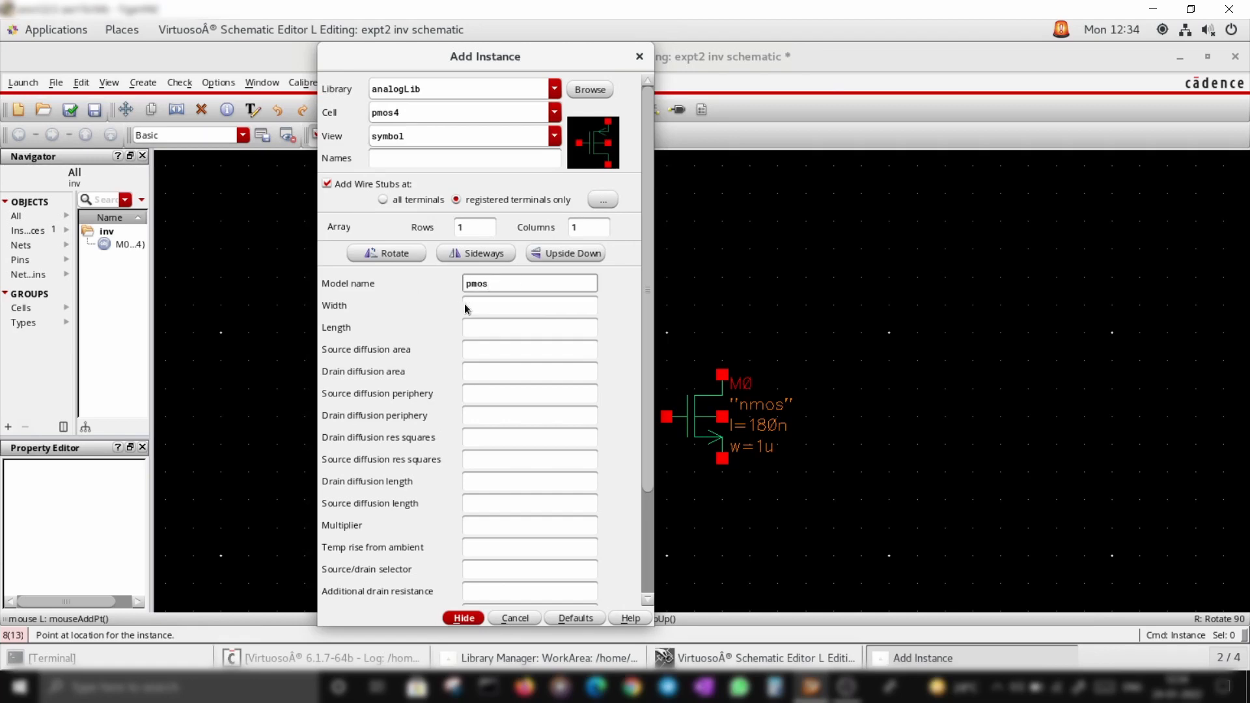
left_click(475, 304)
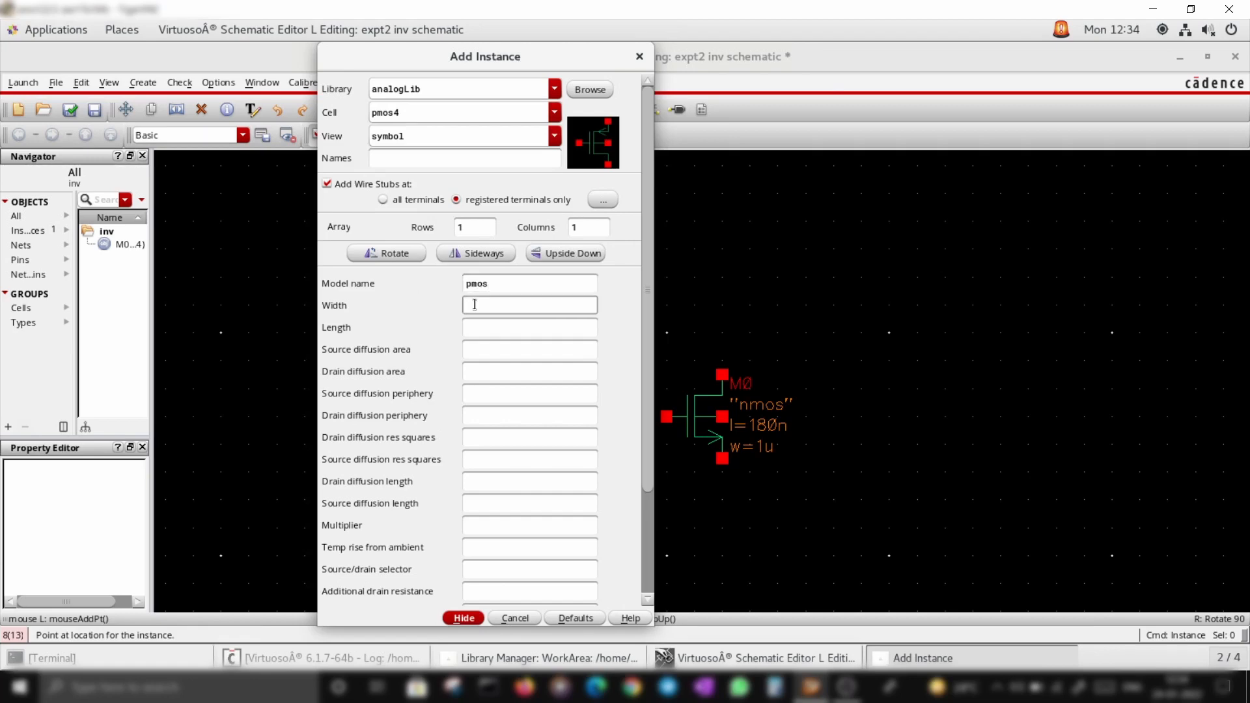
type("2u")
left_click(491, 325)
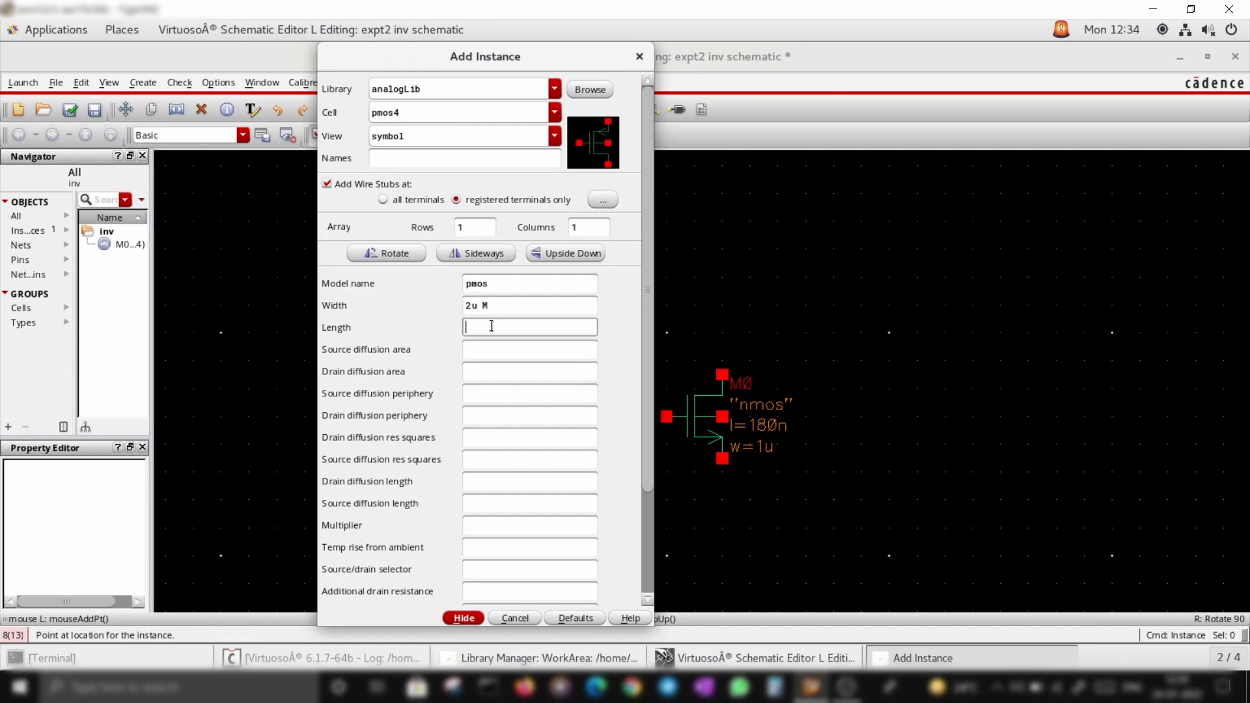
type("180n")
key("Tab")
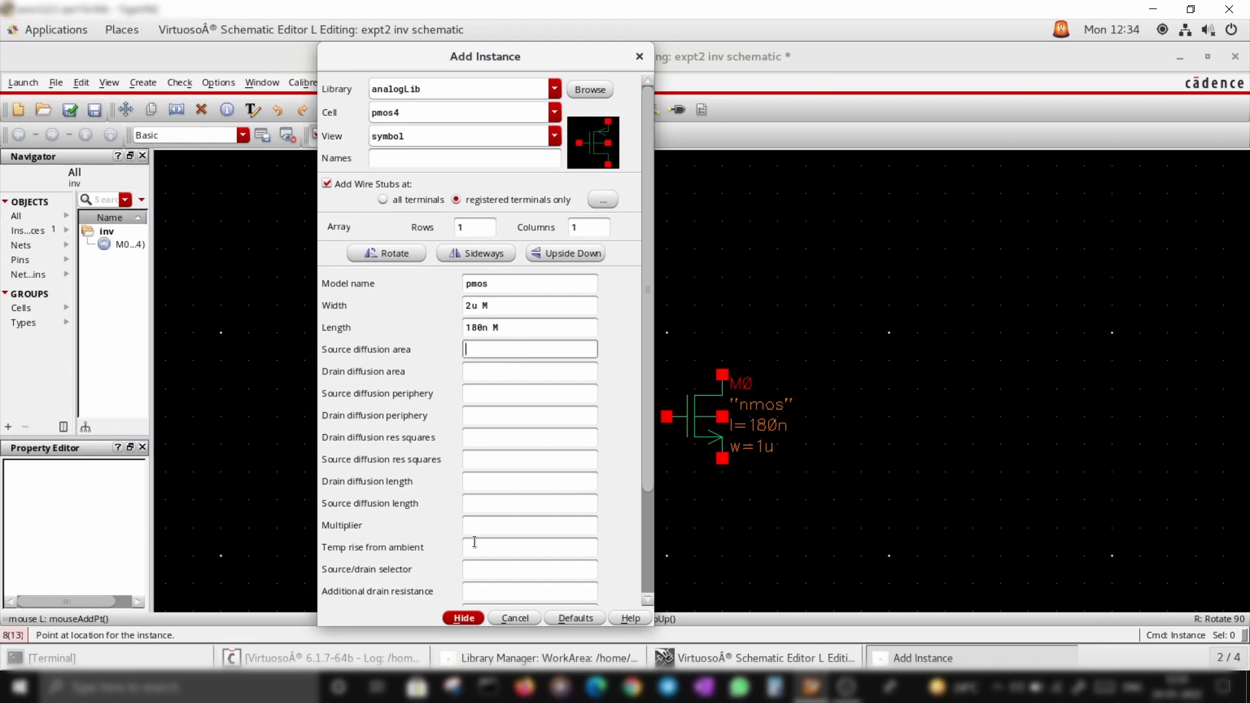
left_click(466, 619)
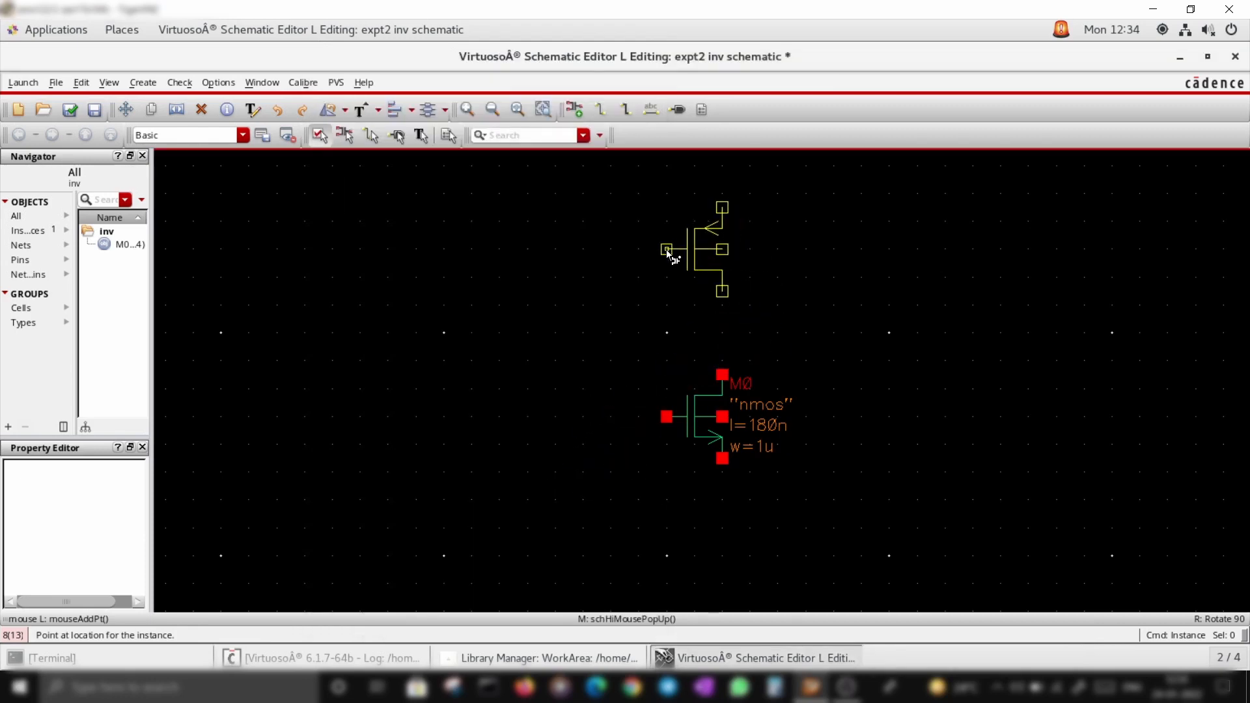
left_click(667, 253)
key("Escape")
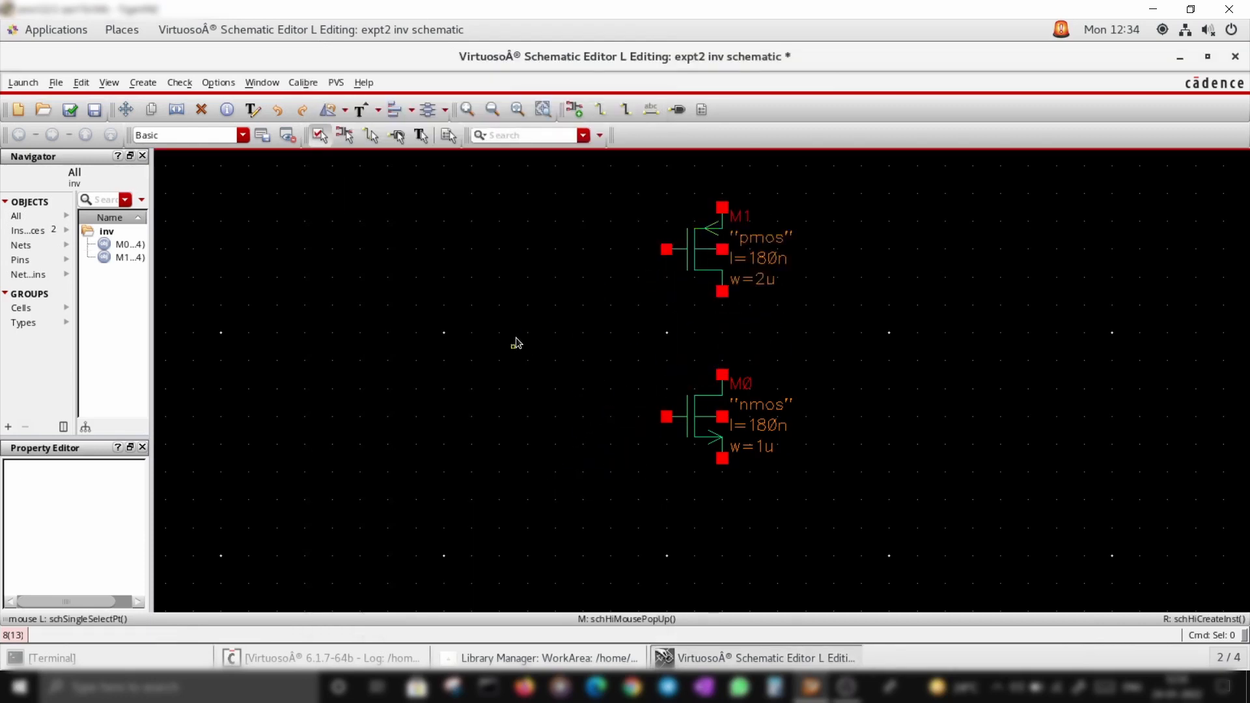
Wire the pmos drain to the nmos drain
middle_click_drag(514, 338, 450, 431)
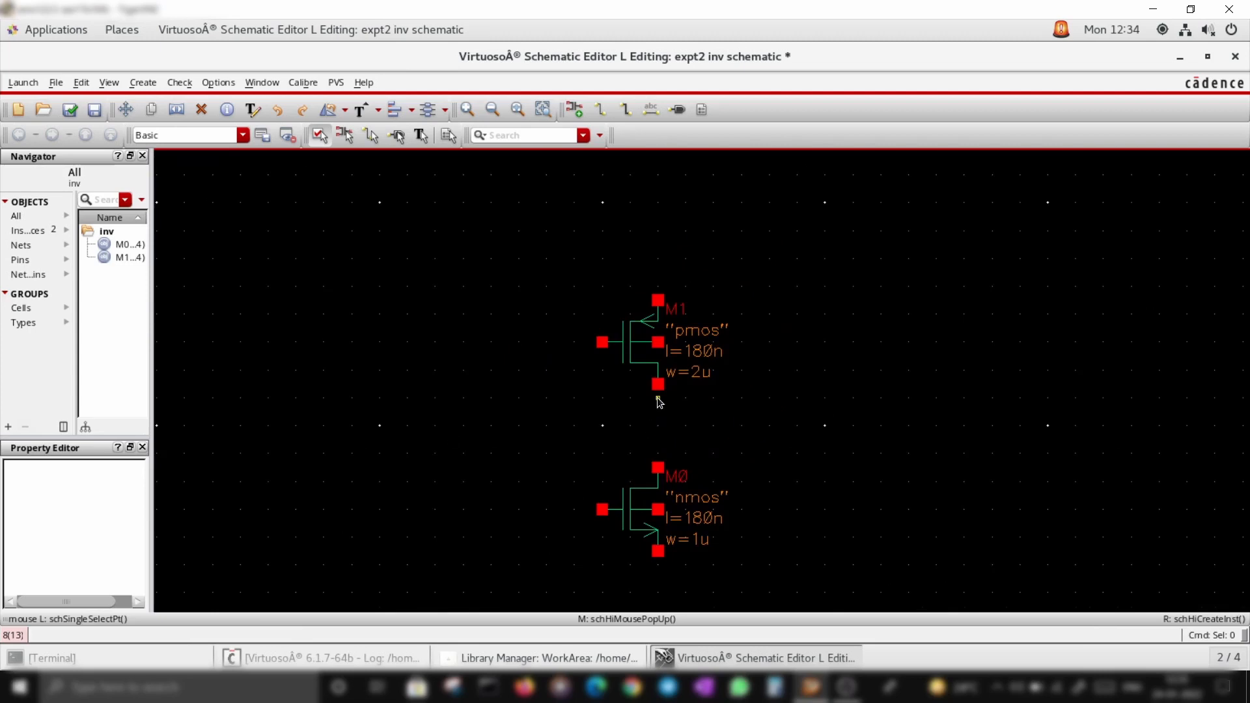
scroll(661, 399, "down", 2, "ctrl")
scroll(621, 414, "up", 2, "ctrl")
key("w")
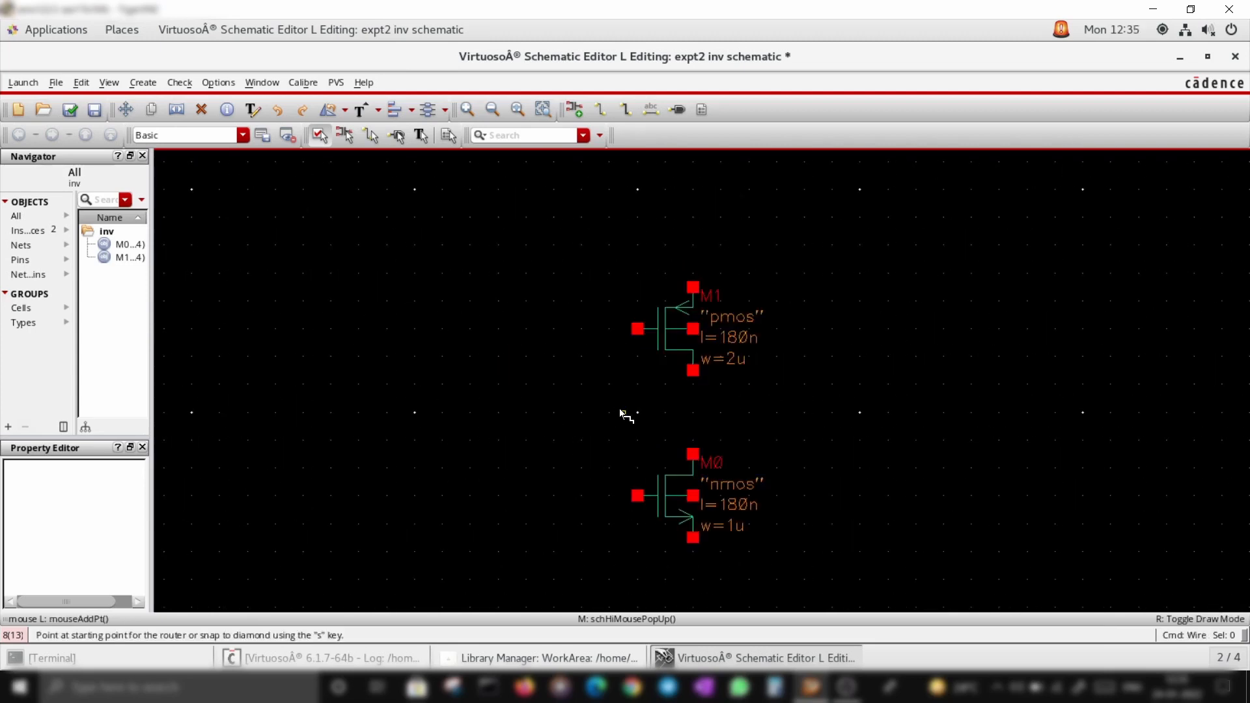
left_click(692, 369)
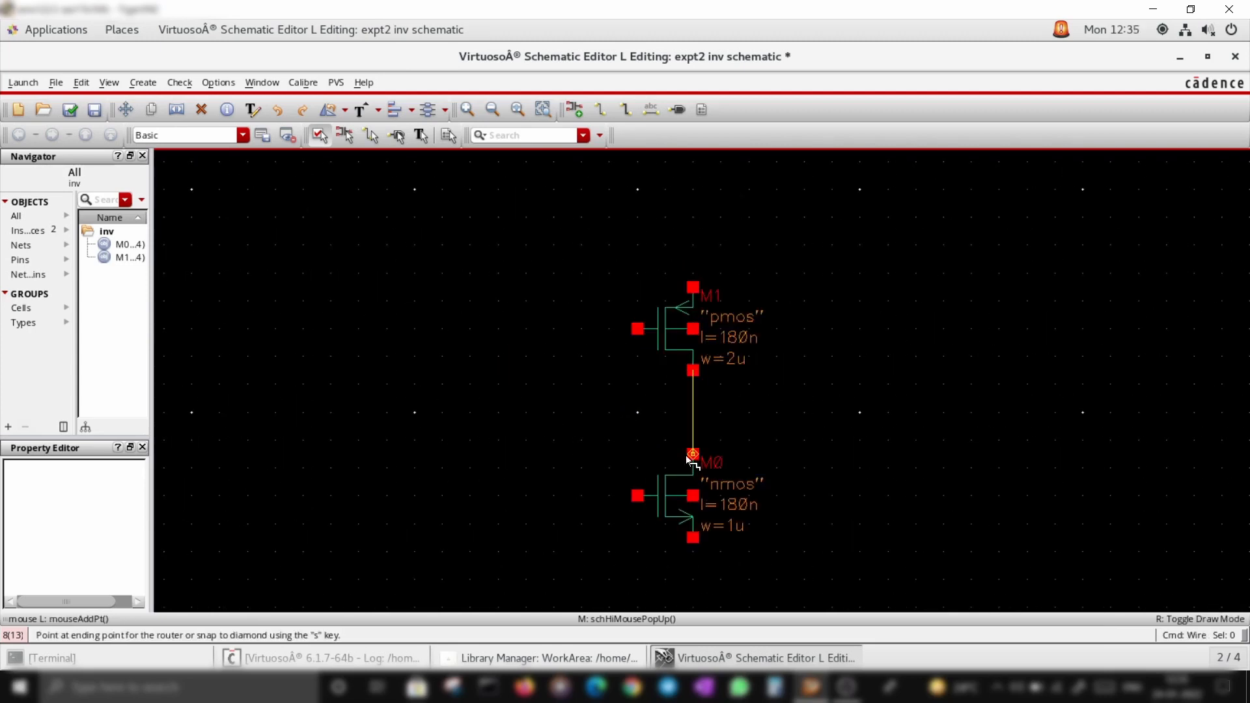
left_click(692, 454)
Wire the pmos gate to the nmos gate
left_click(639, 329)
left_click(581, 328)
left_click(638, 497)
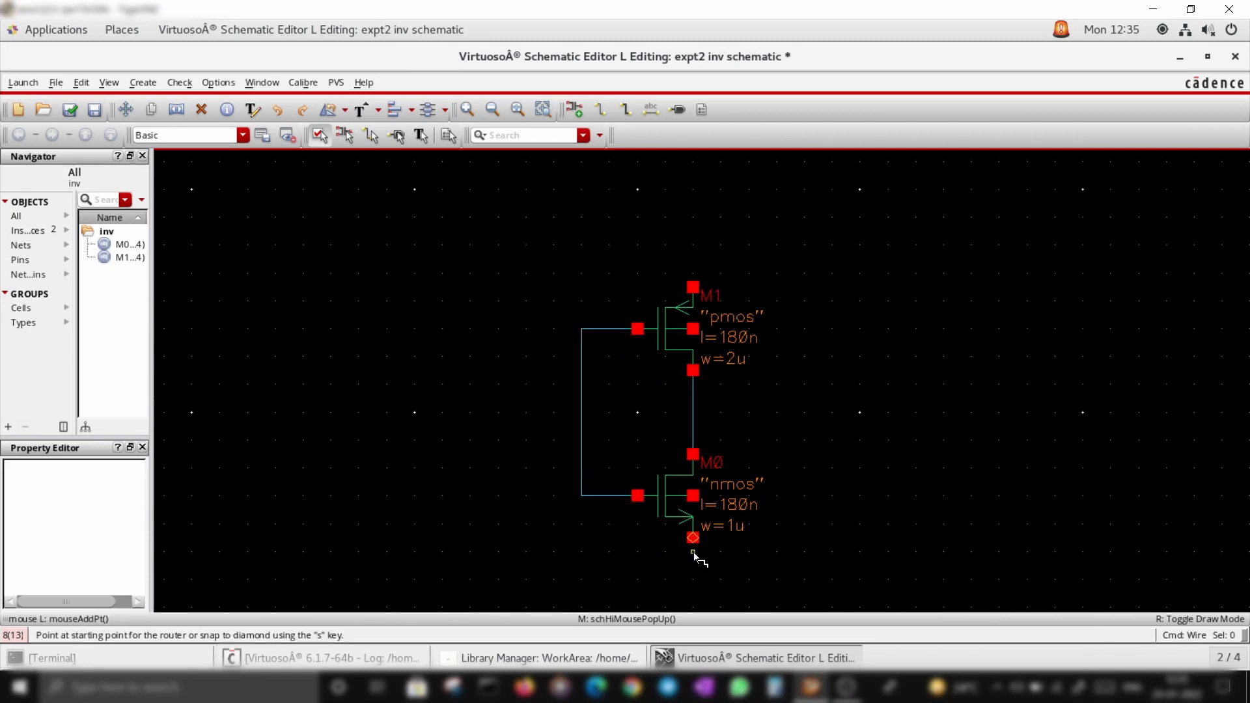
Wire the nmos source to its body terminal
left_click(692, 537)
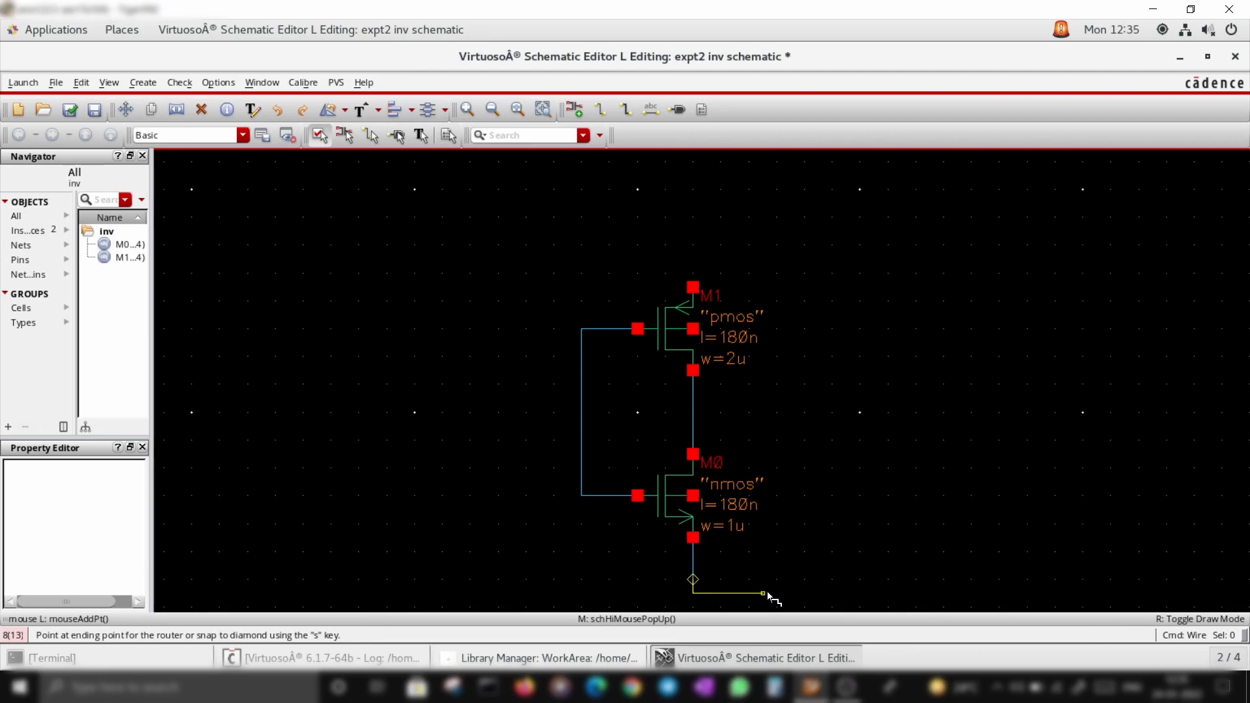
left_click(791, 579)
left_click(777, 495)
left_click(694, 497)
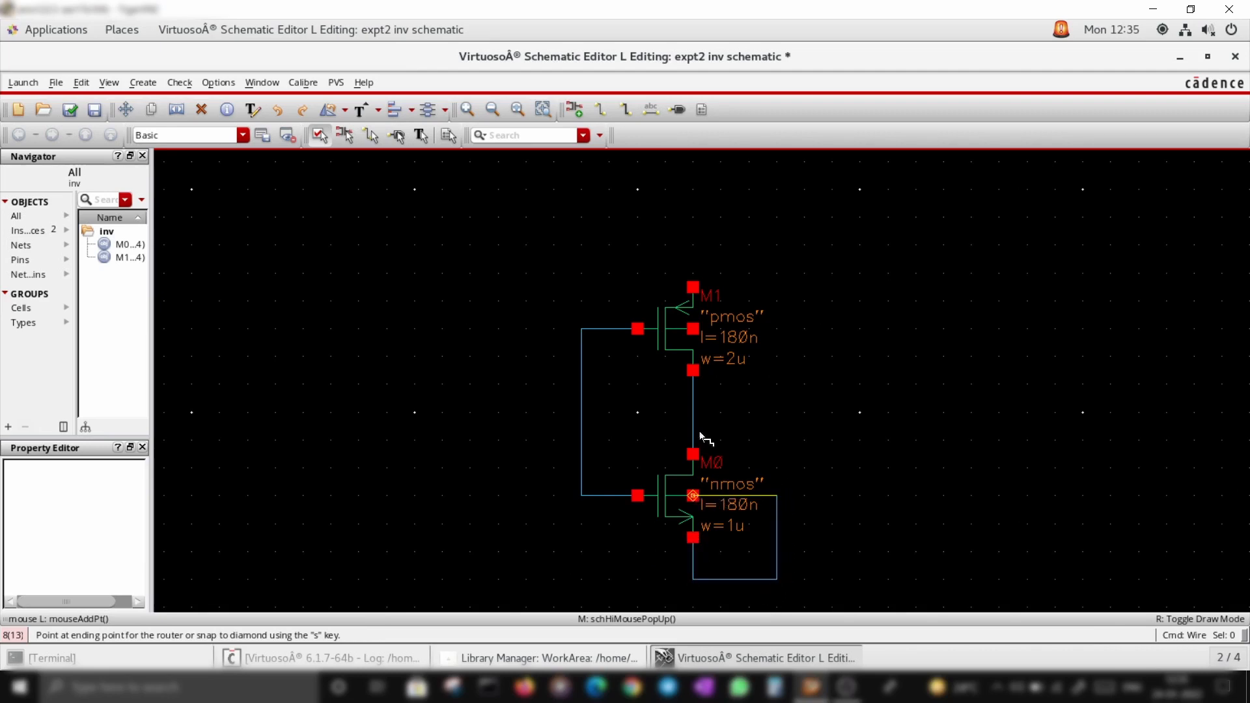
Wire the pmos body terminal to its source and finish wiring
left_click(692, 329)
left_click(779, 324)
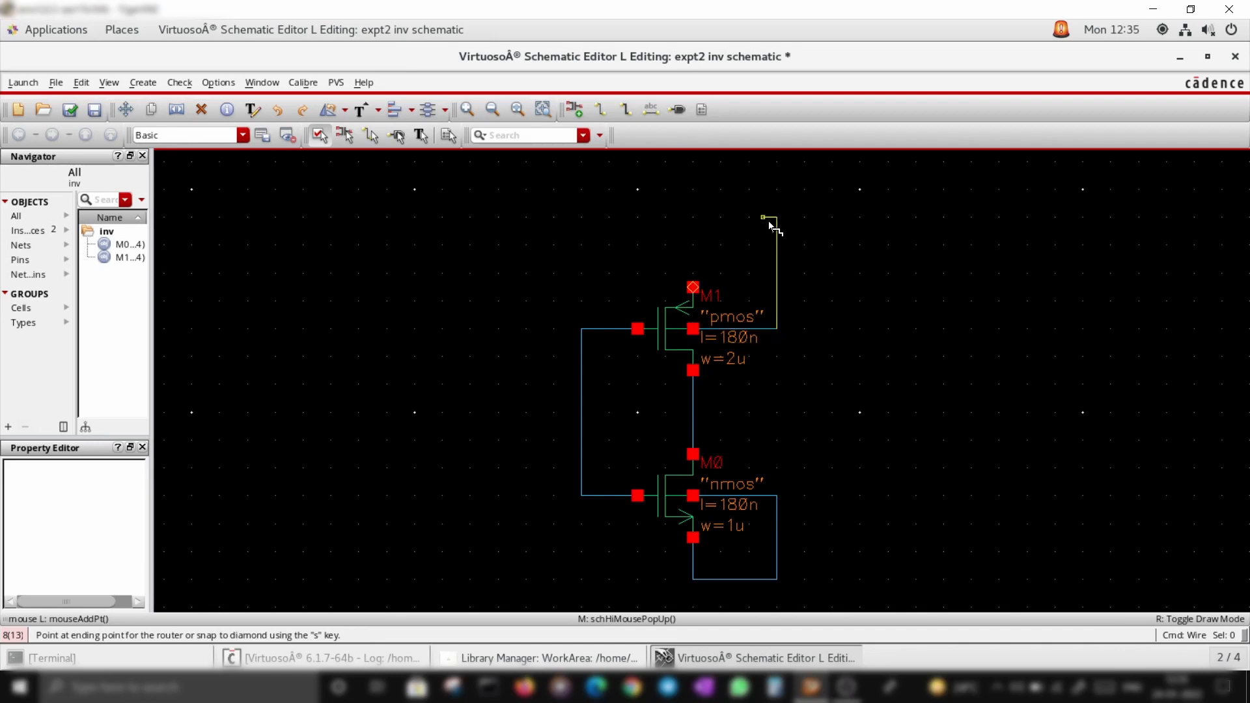
left_click(693, 287)
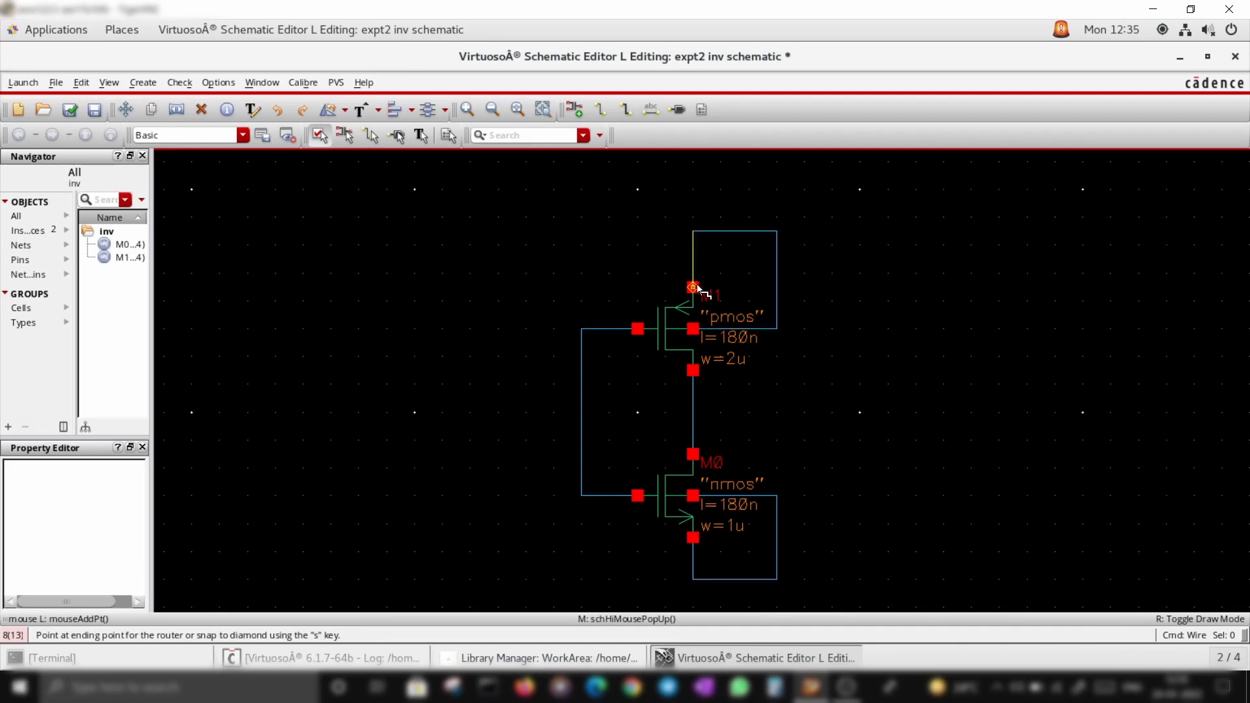
key("Escape")
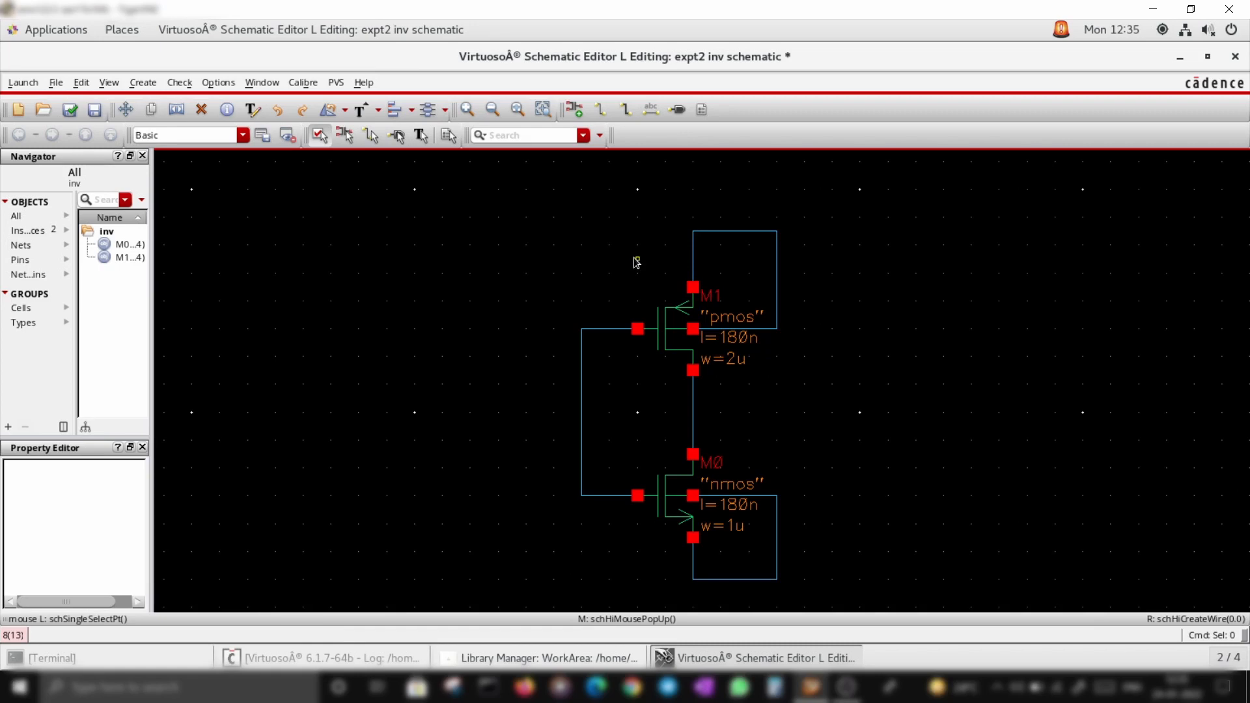
Place an inputOutput pin named vdd above the pmos transistor
key("p")
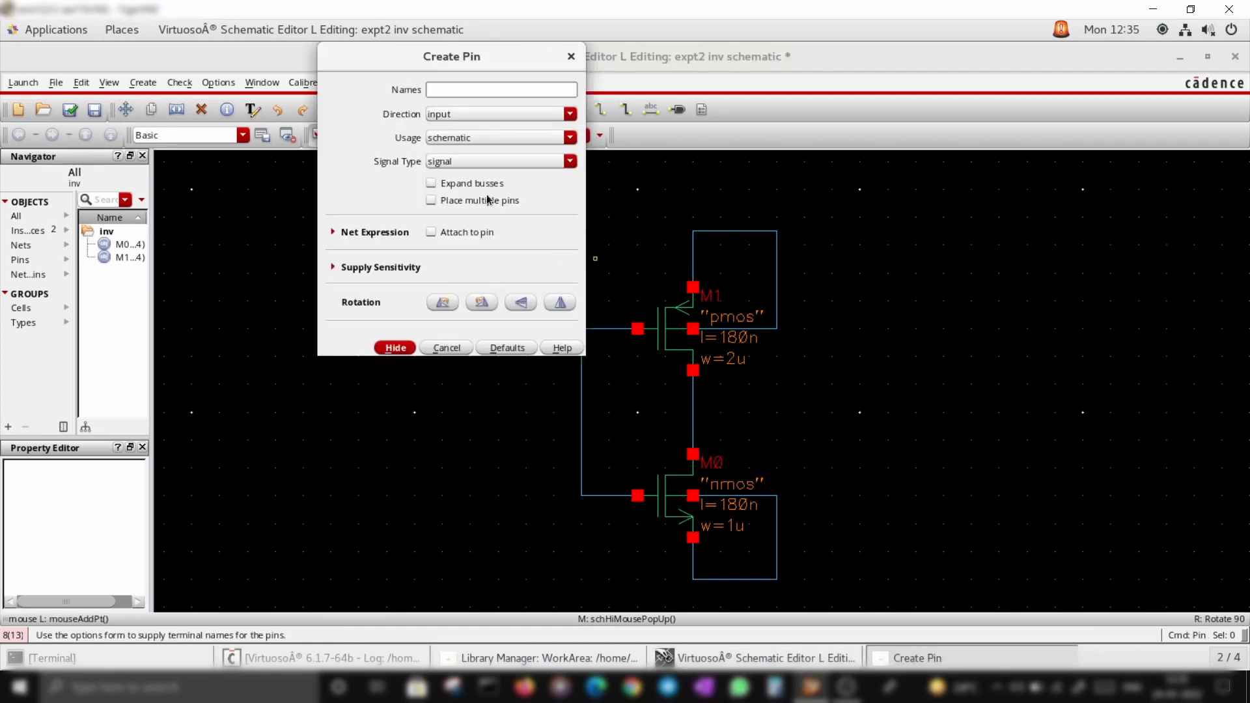
left_click(569, 115)
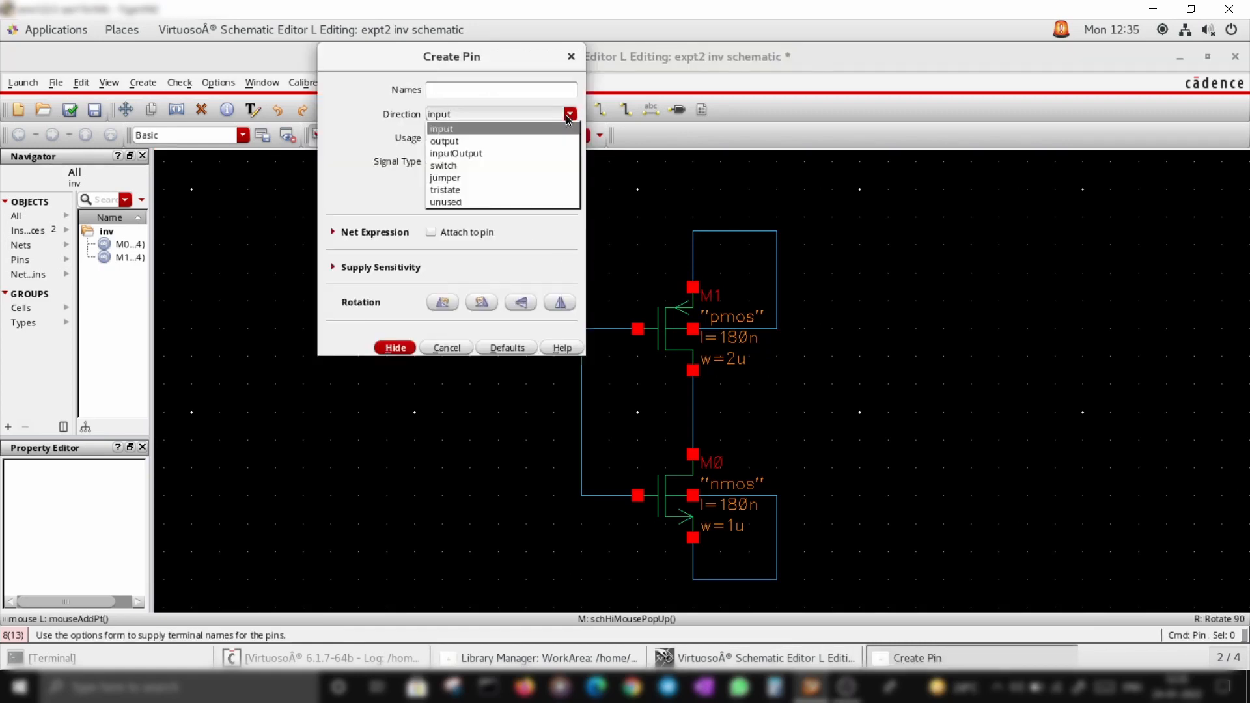
left_click(489, 154)
left_click(496, 88)
type("vdd")
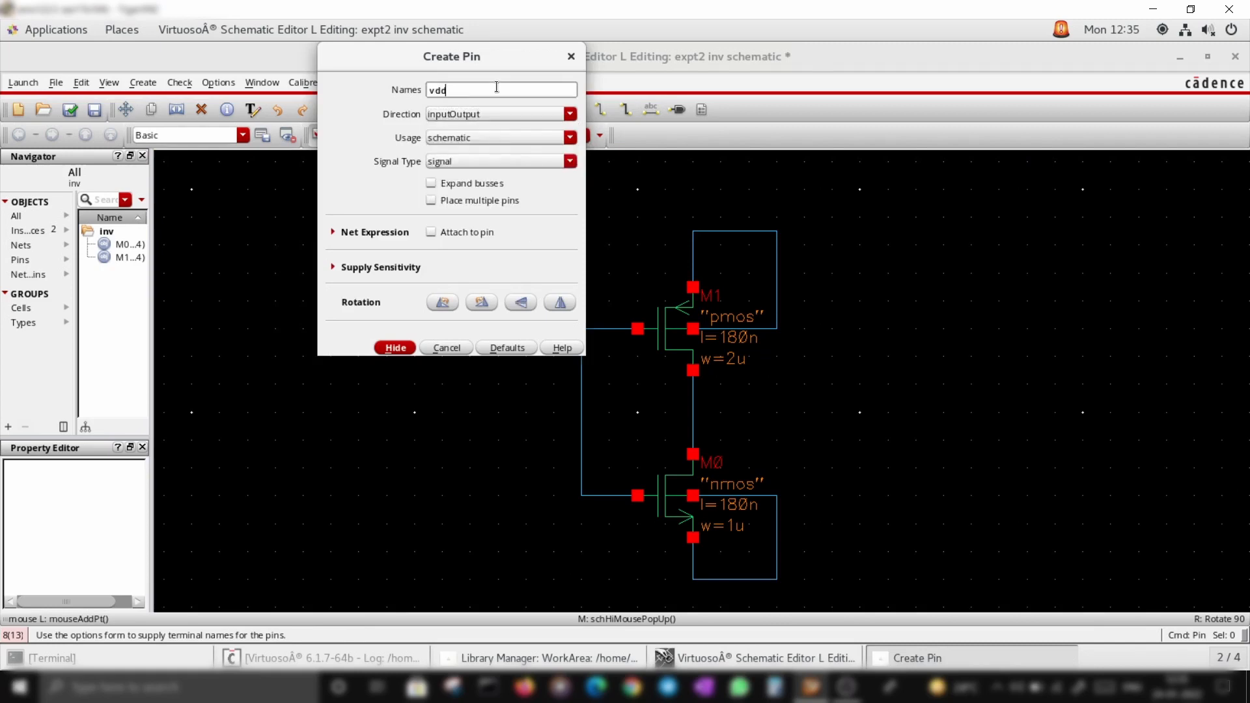
left_click(395, 348)
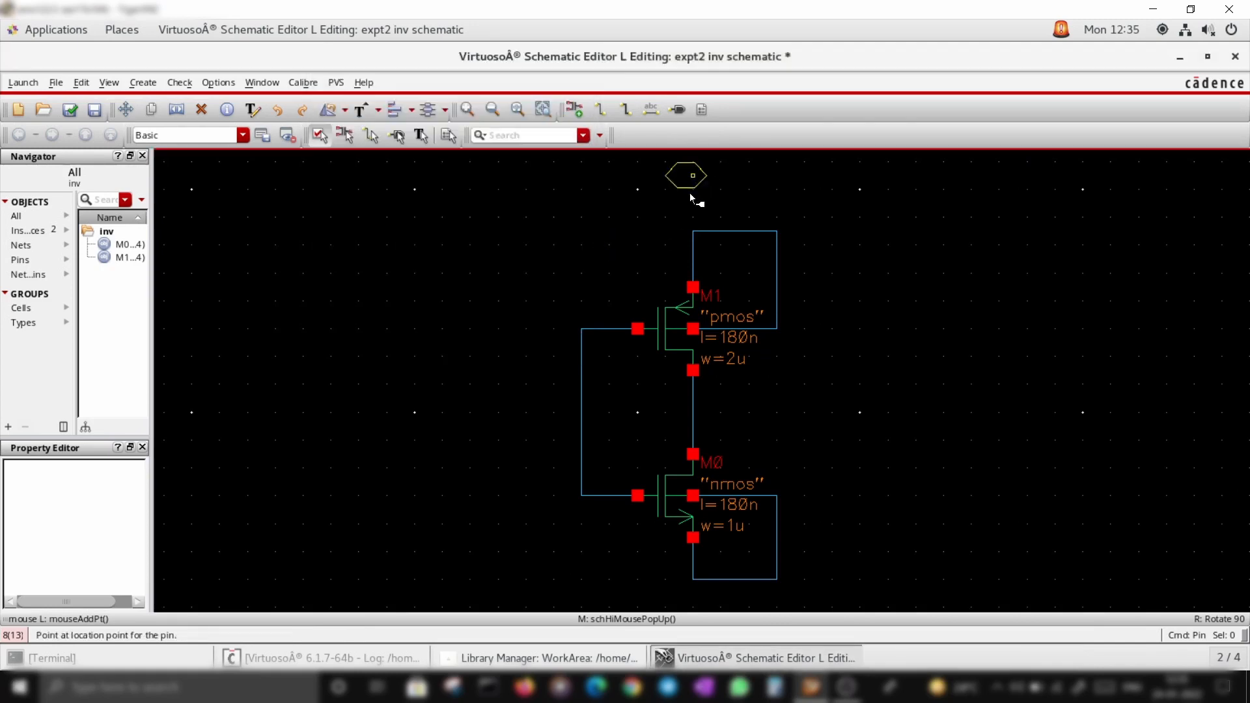
left_click(697, 180)
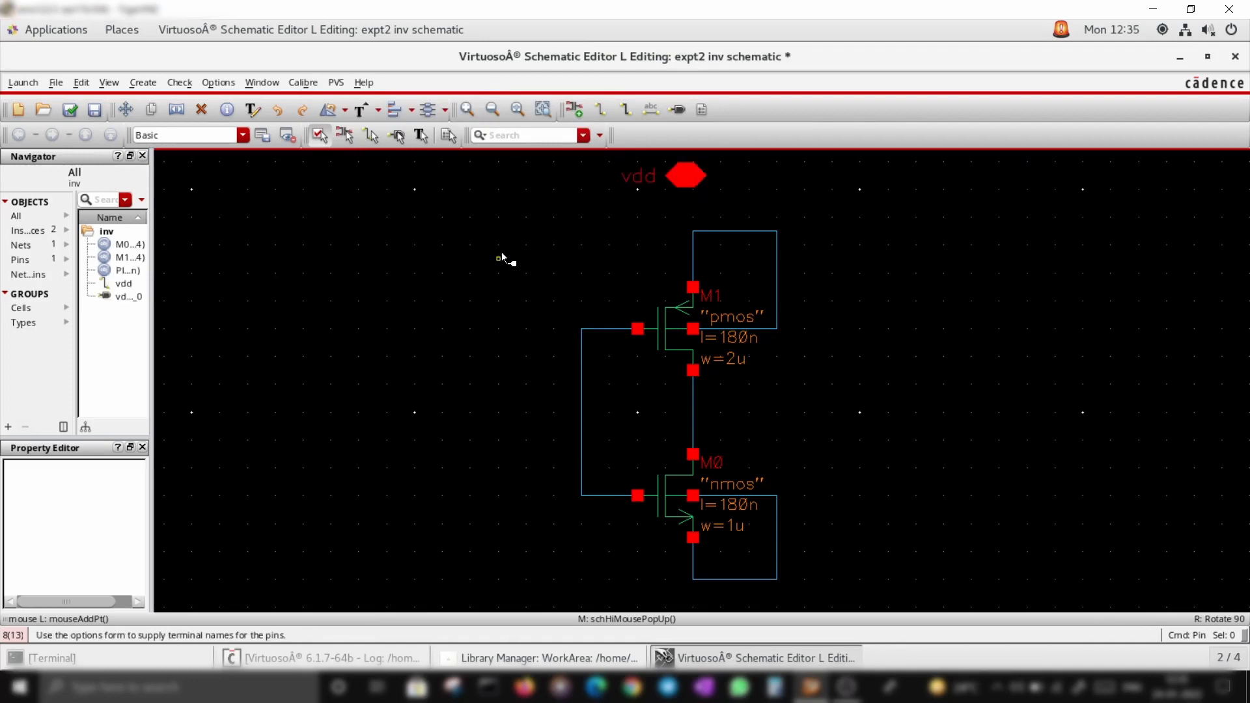
Create inputOutput pins named in, out and gnd, placing them left of, right of and below the transistors
key("i")
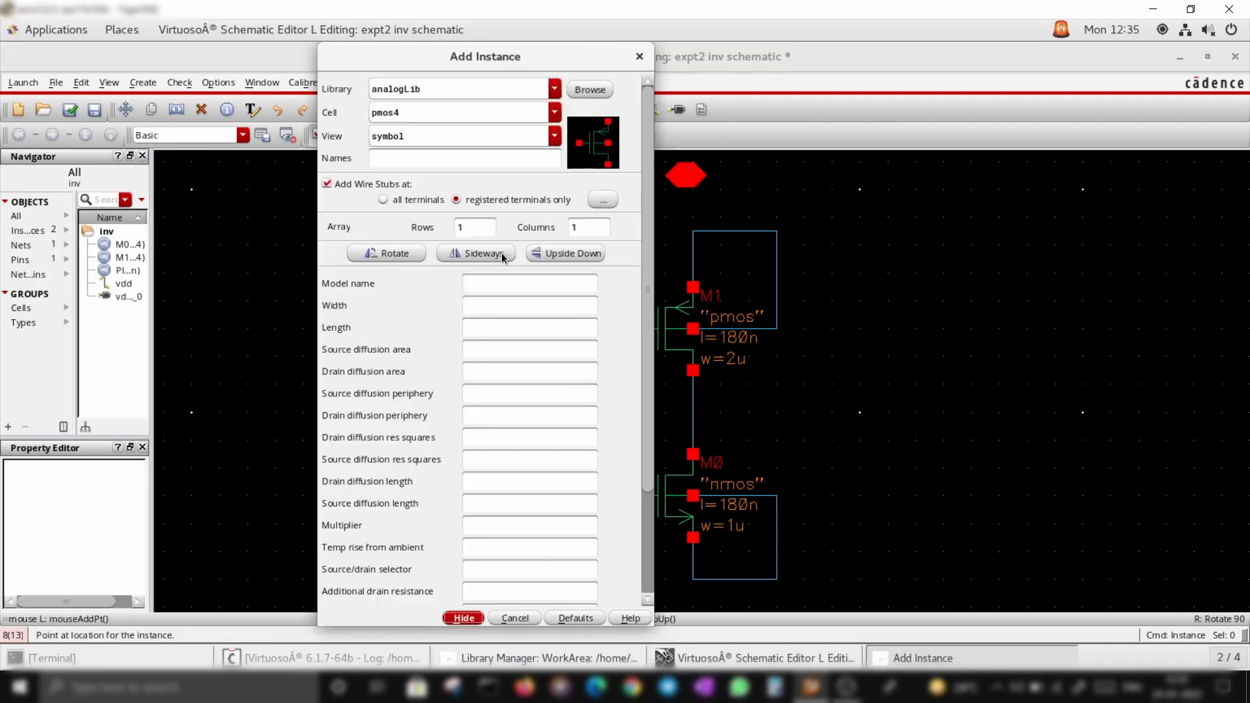
key("Escape")
key("p")
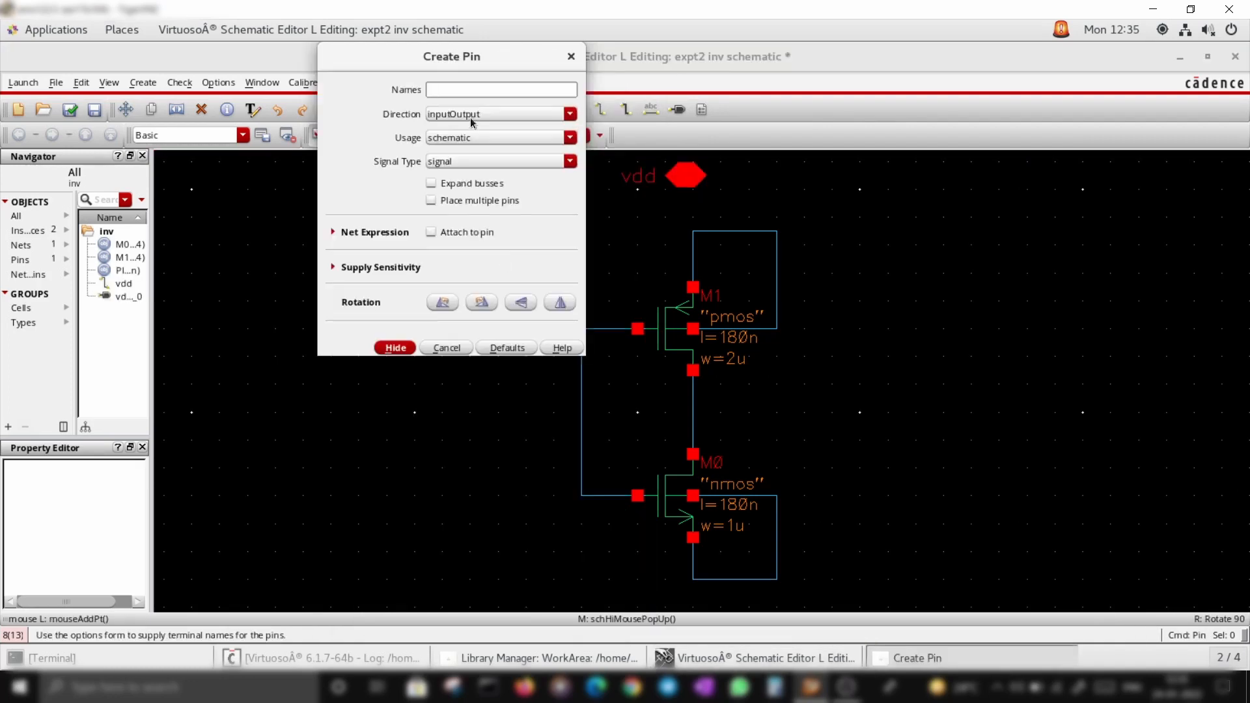
left_click(479, 91)
type("in out gnd")
left_click(403, 352)
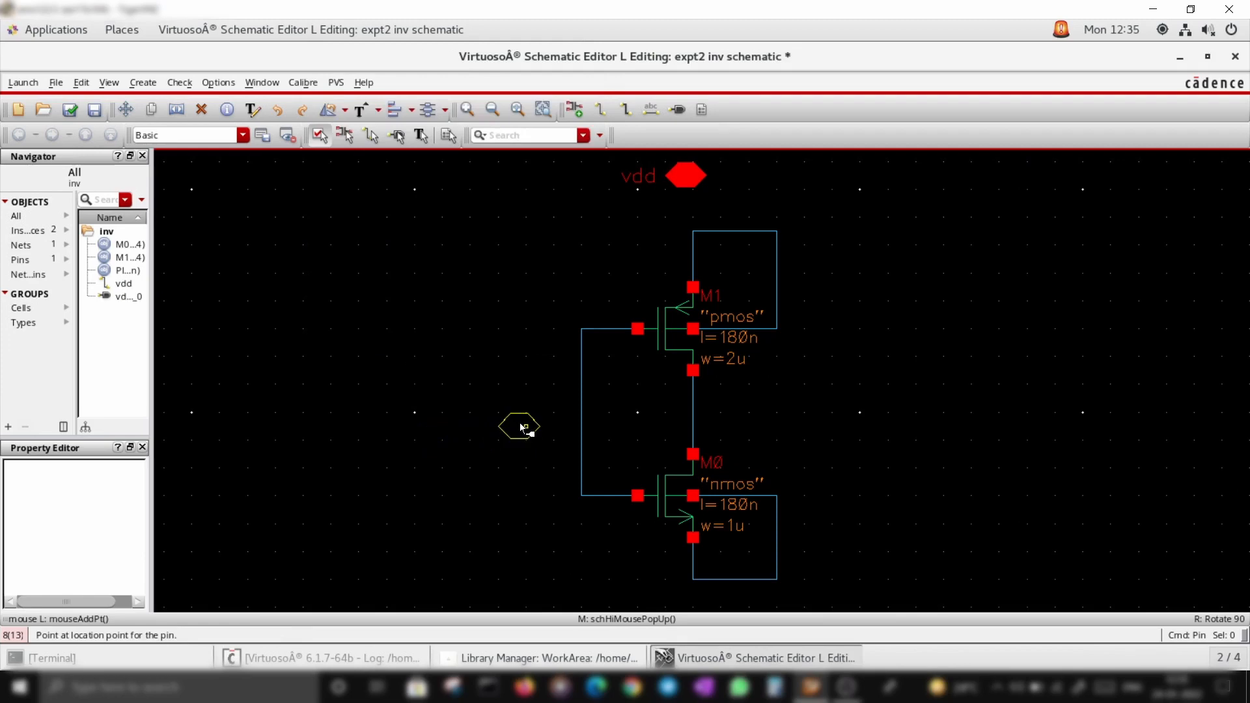
left_click(519, 426)
left_click(811, 426)
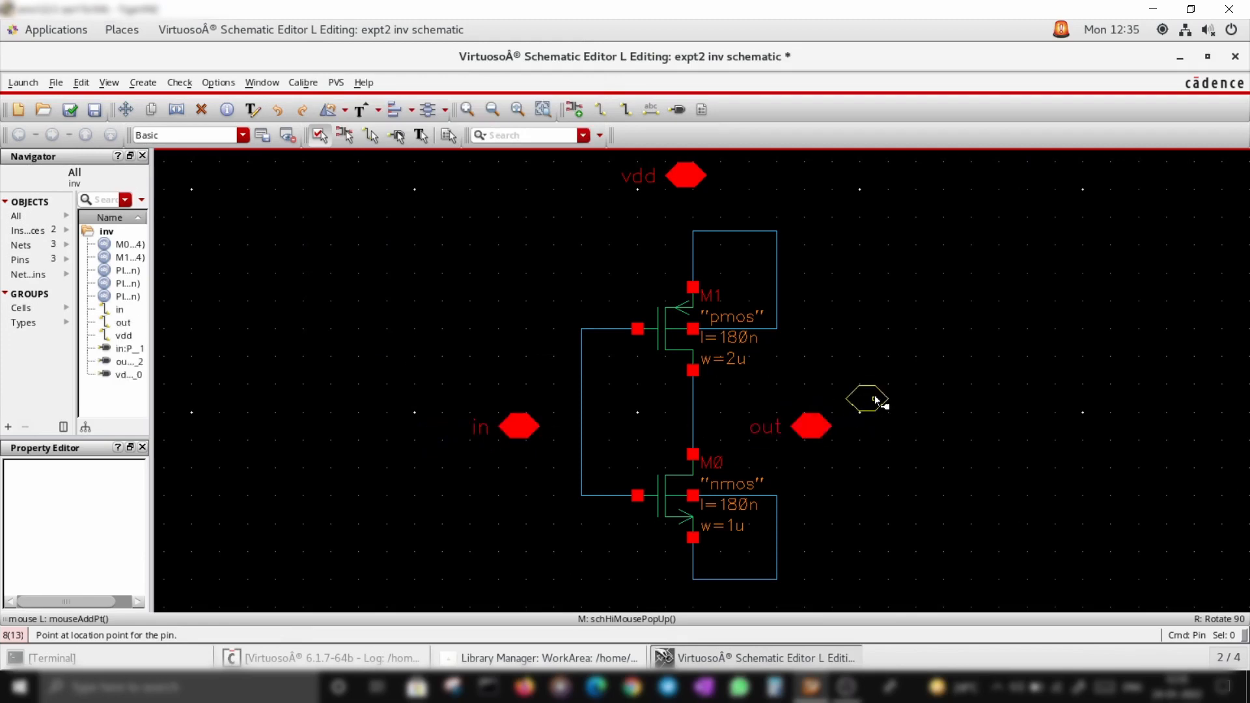
key("ctrl+z")
key("ctrl+z")
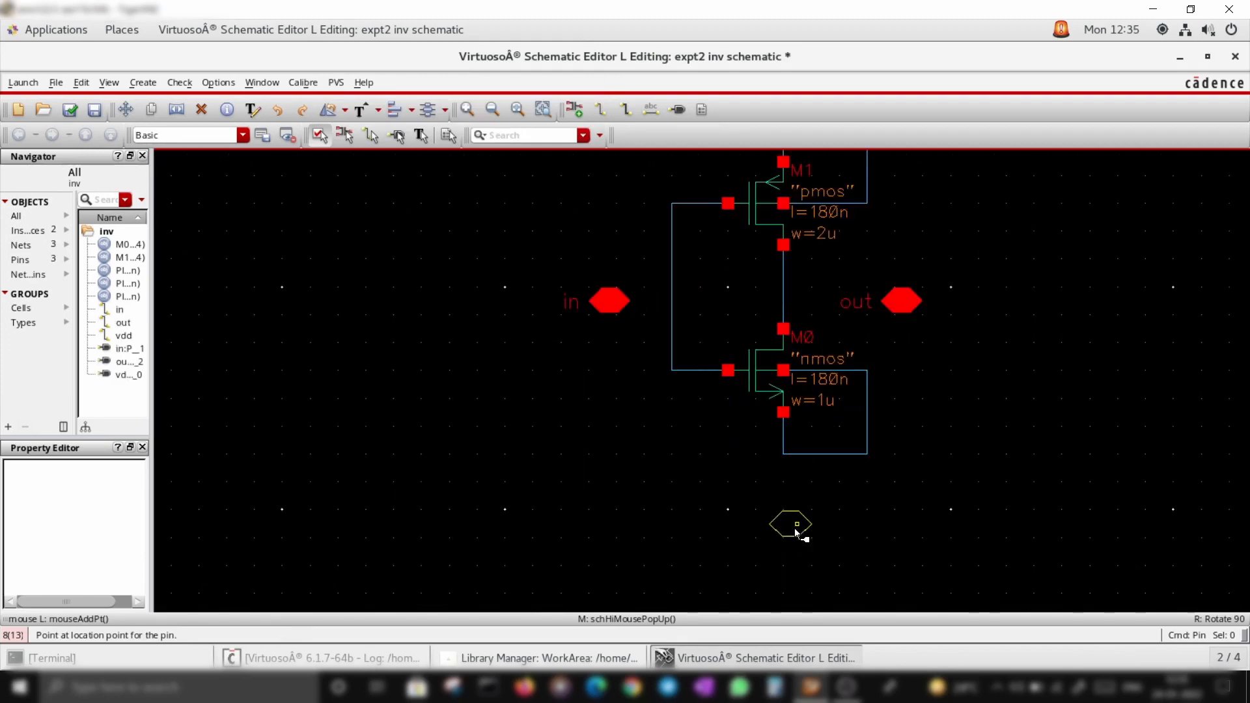
left_click(793, 525)
key("Escape")
Wire the gnd pin to the nmos source
key("w")
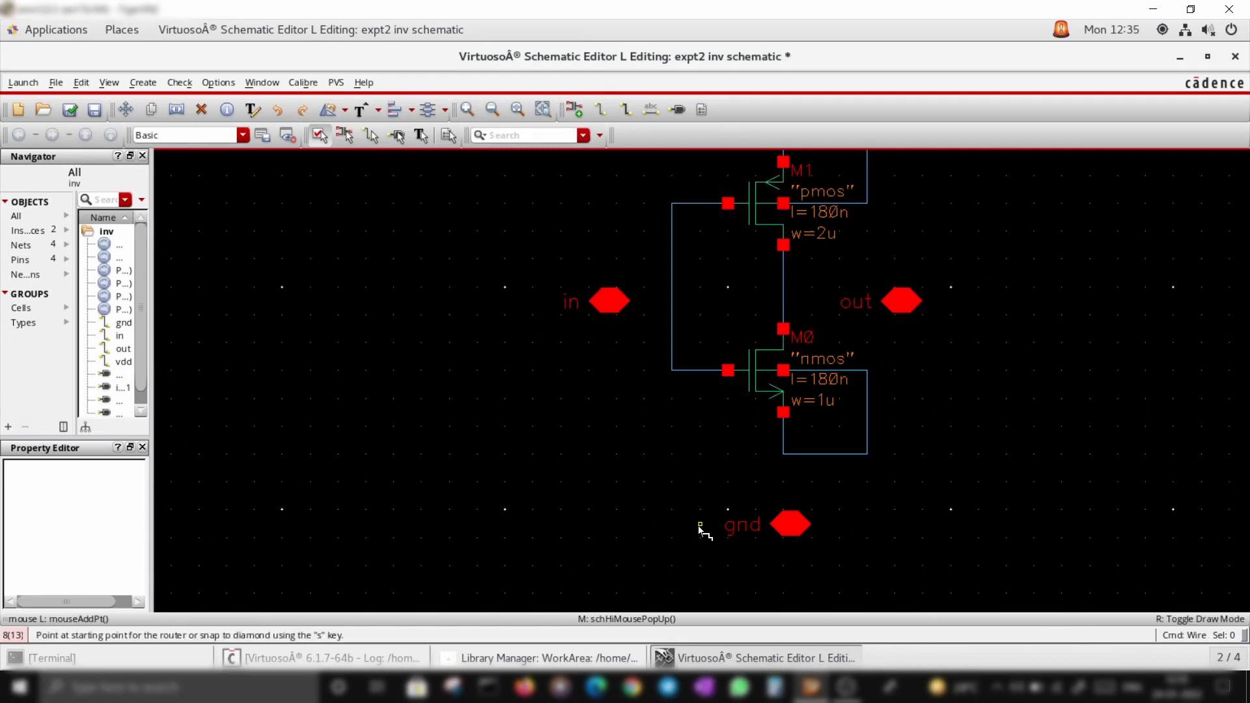
left_click(783, 454)
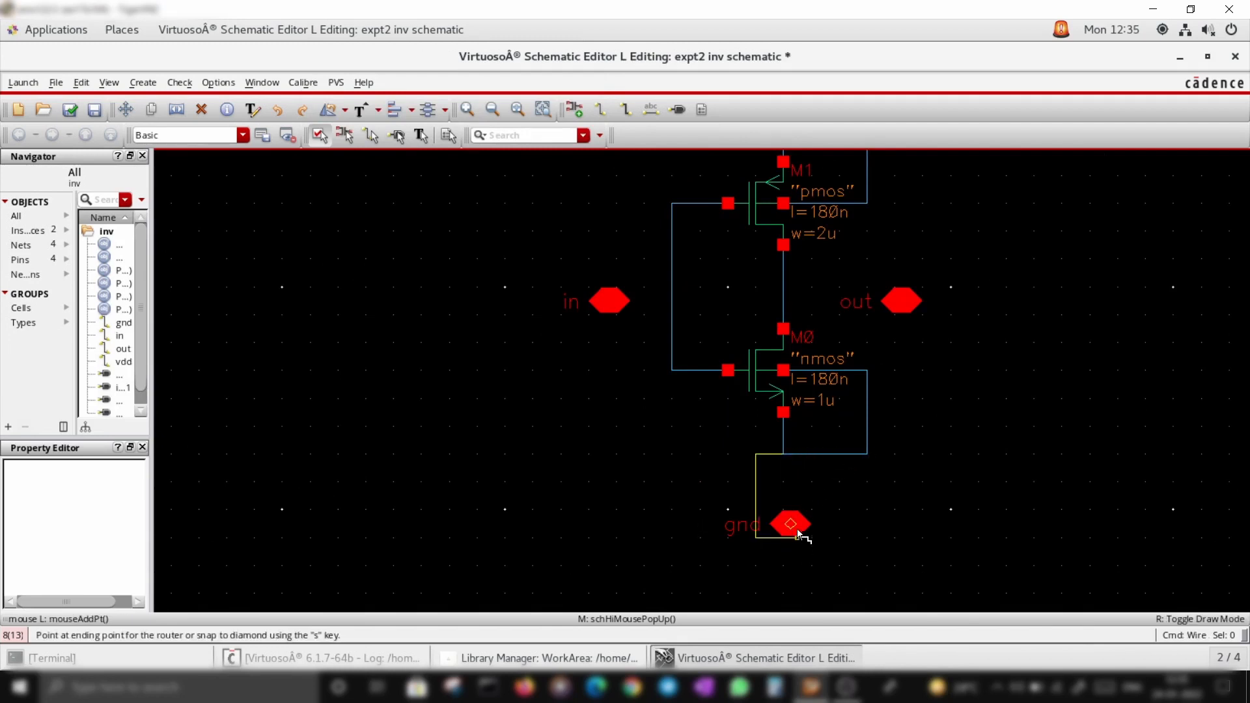
left_click(797, 525)
Wire the in pin to the gate net and the out pin to the drain net
left_click(605, 301)
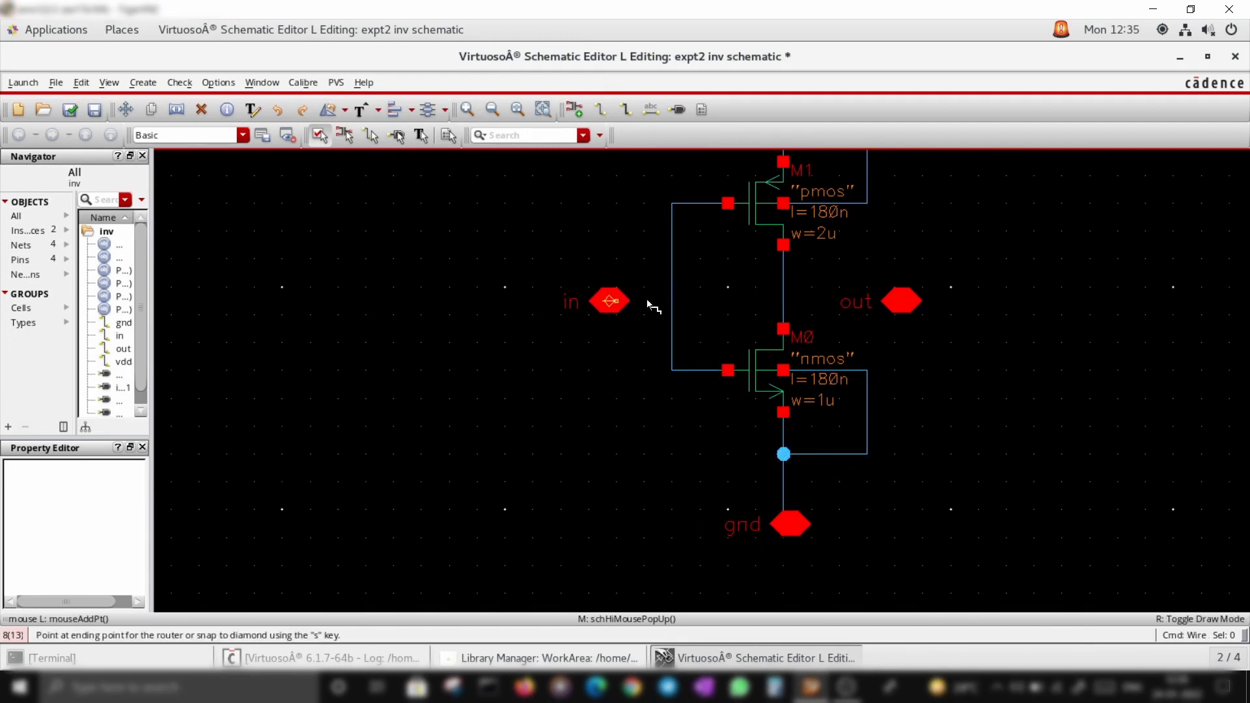
left_click(673, 300)
left_click(906, 302)
left_click(783, 301)
Wire the vdd pin to the pmos source
scroll(881, 259, "down", 1)
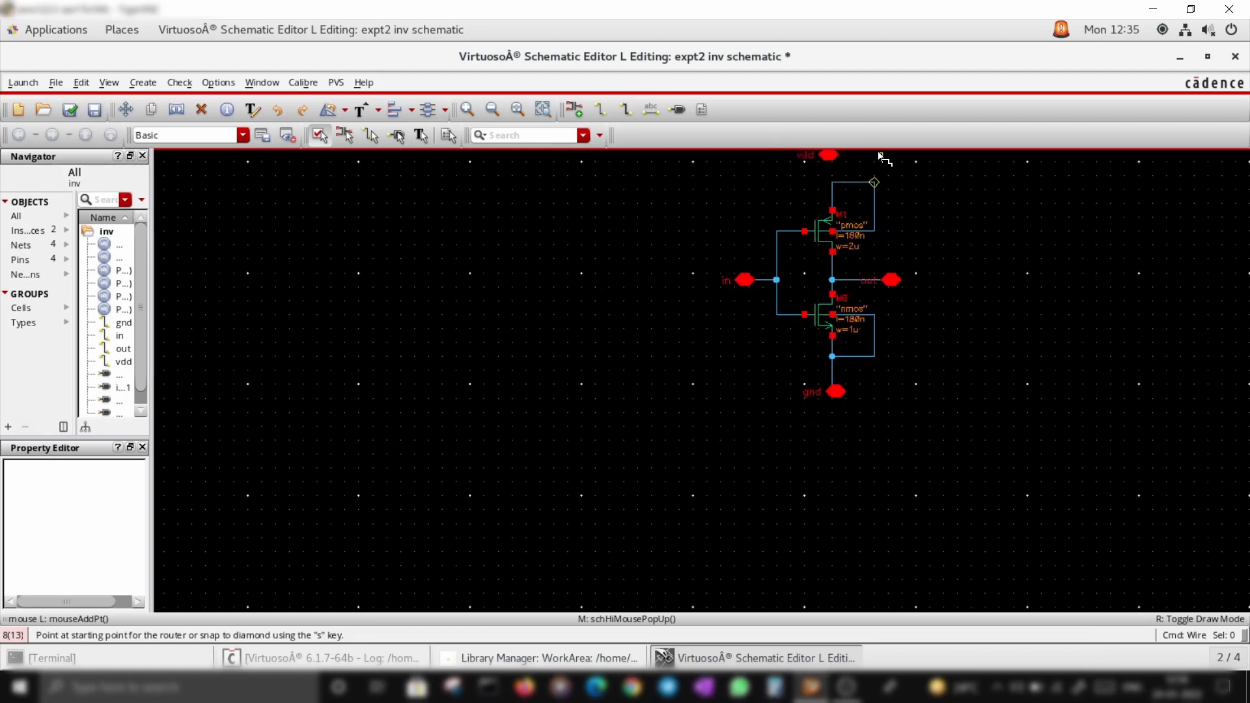
middle_click_drag(892, 156, 874, 255)
scroll(840, 264, "up", 1)
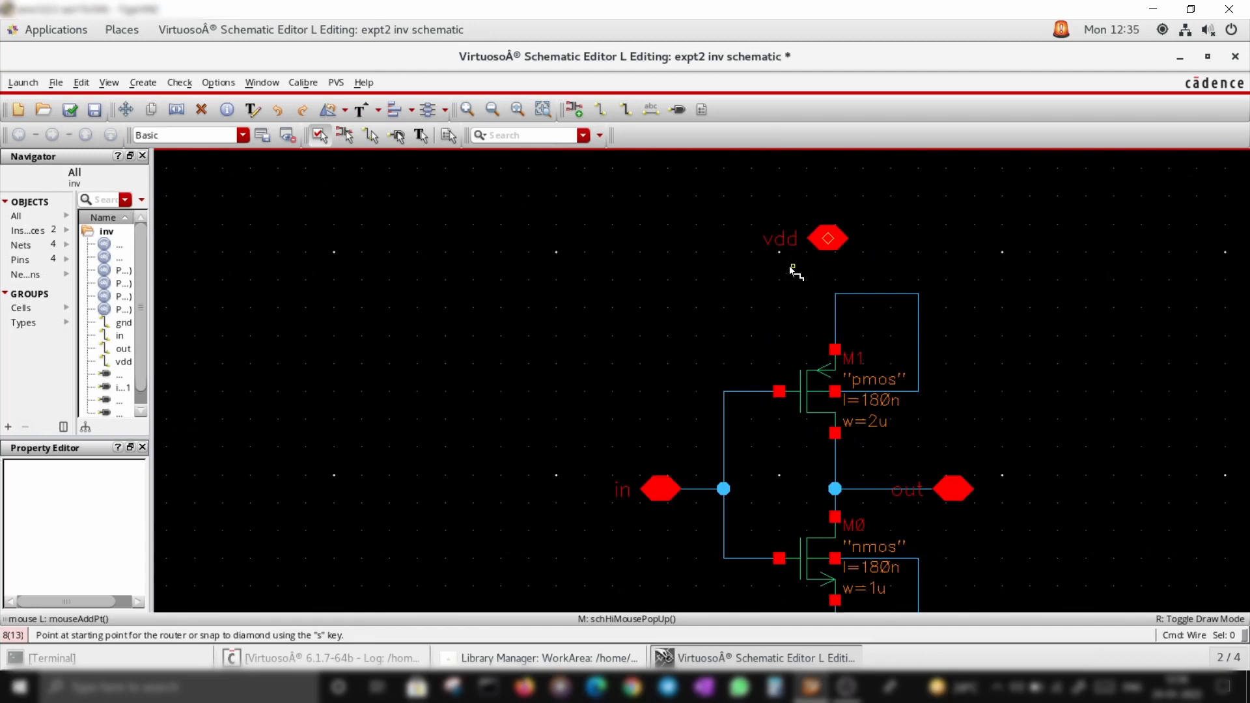
left_click(836, 238)
left_click(836, 293)
key("Escape")
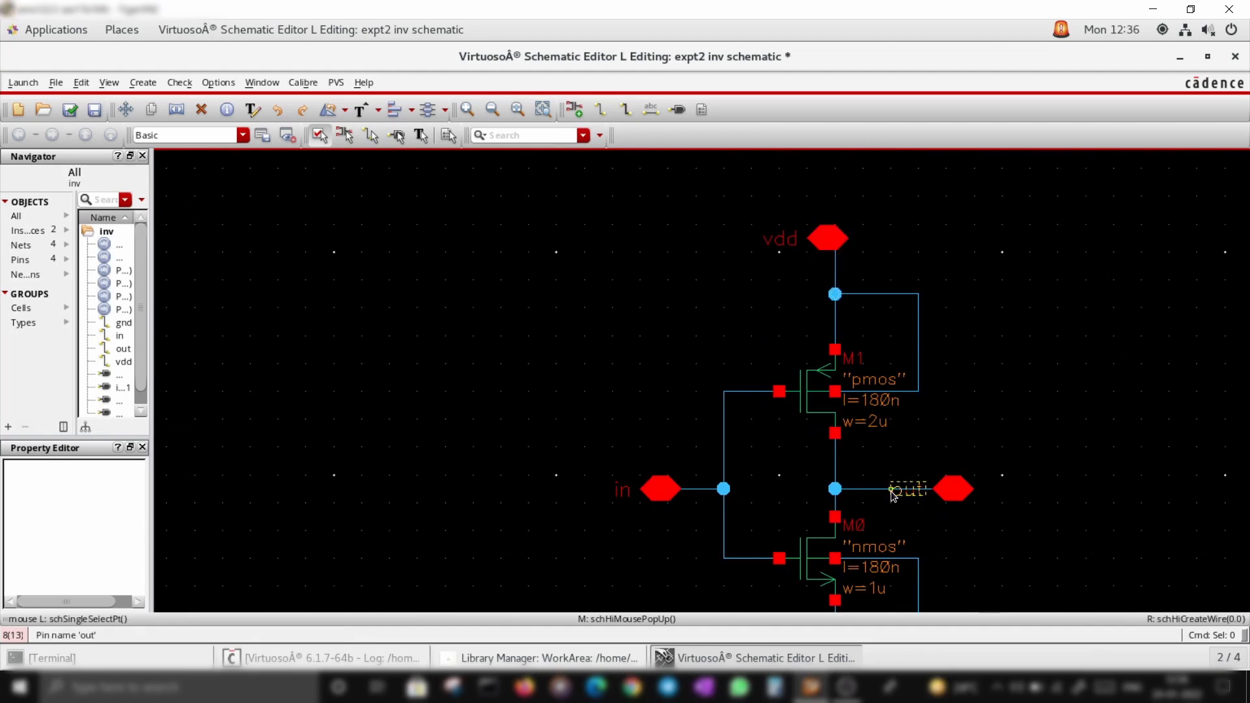
Shift the out pin's connection and check and save the schematic
left_click_drag(875, 490, 1012, 489)
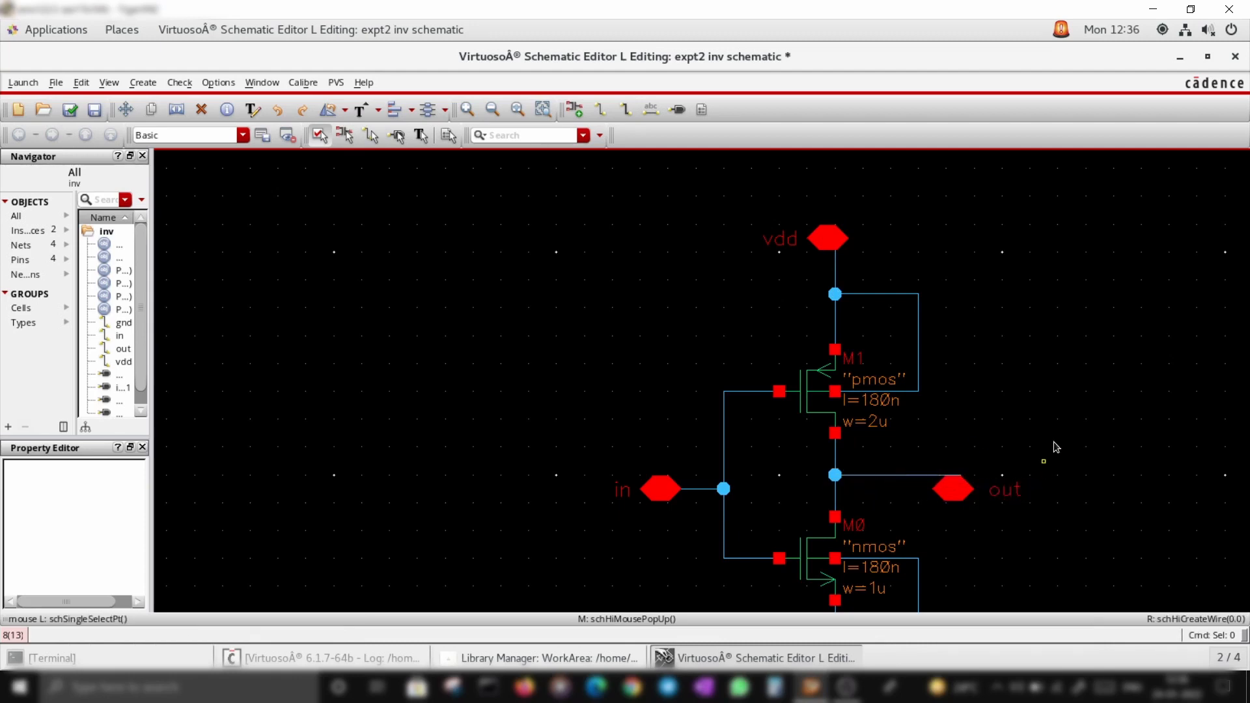
key("f")
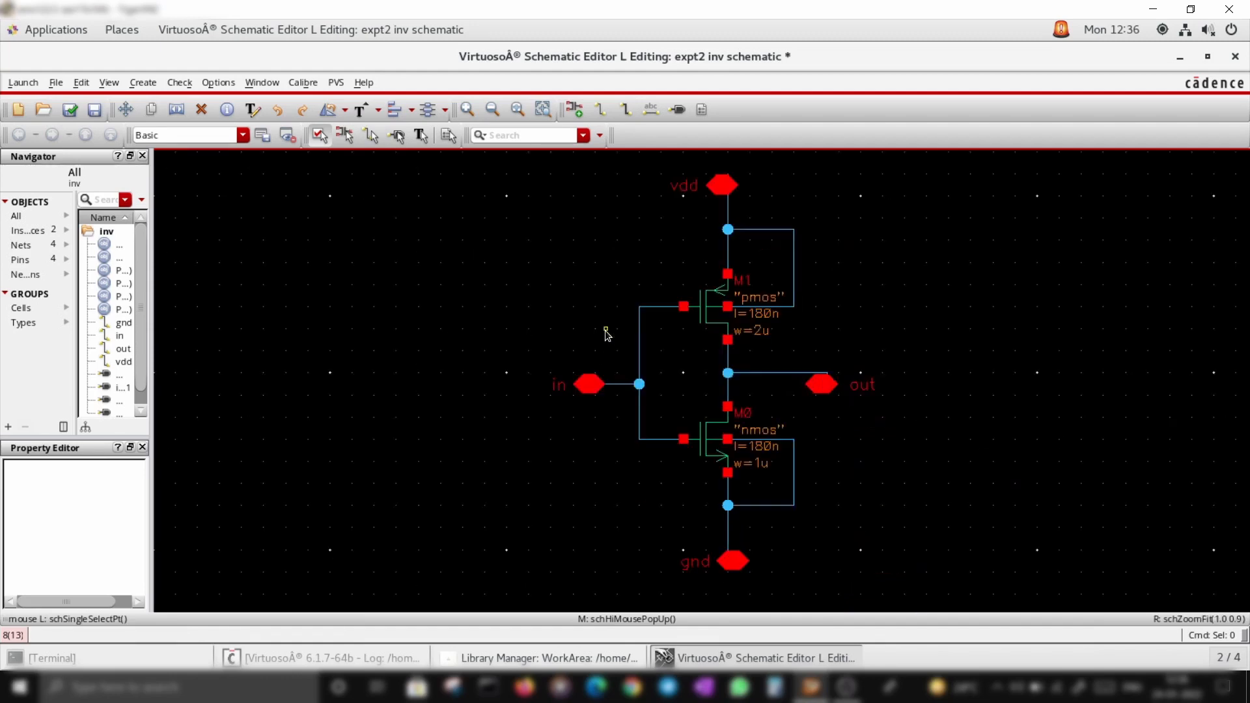
left_click(70, 110)
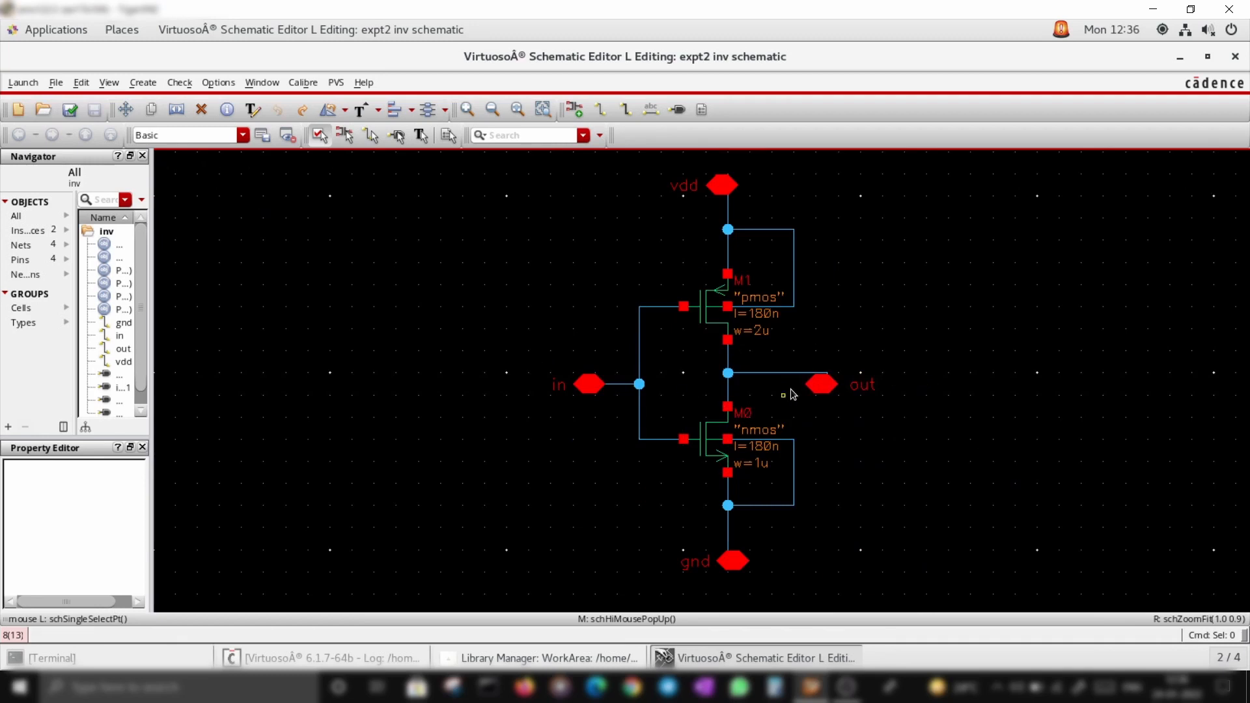
Move the out pin up in line with the drain wire and check and save again
left_click_drag(845, 396, 861, 385)
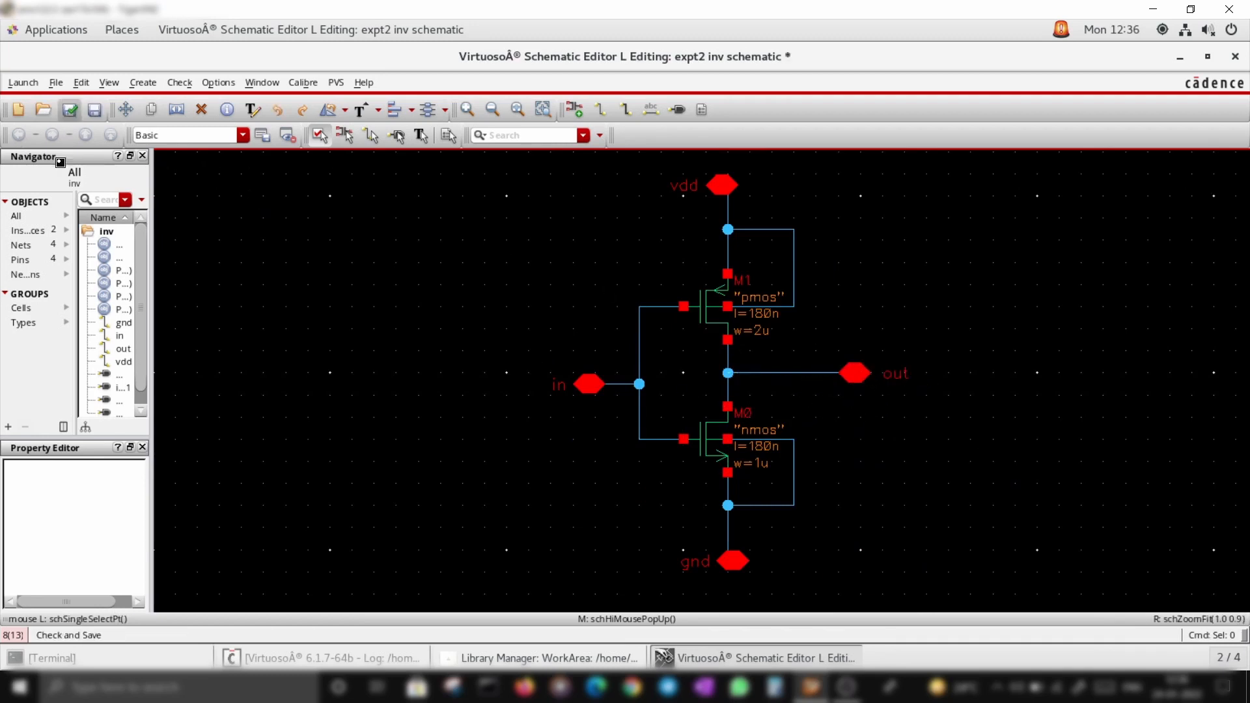
left_click(70, 109)
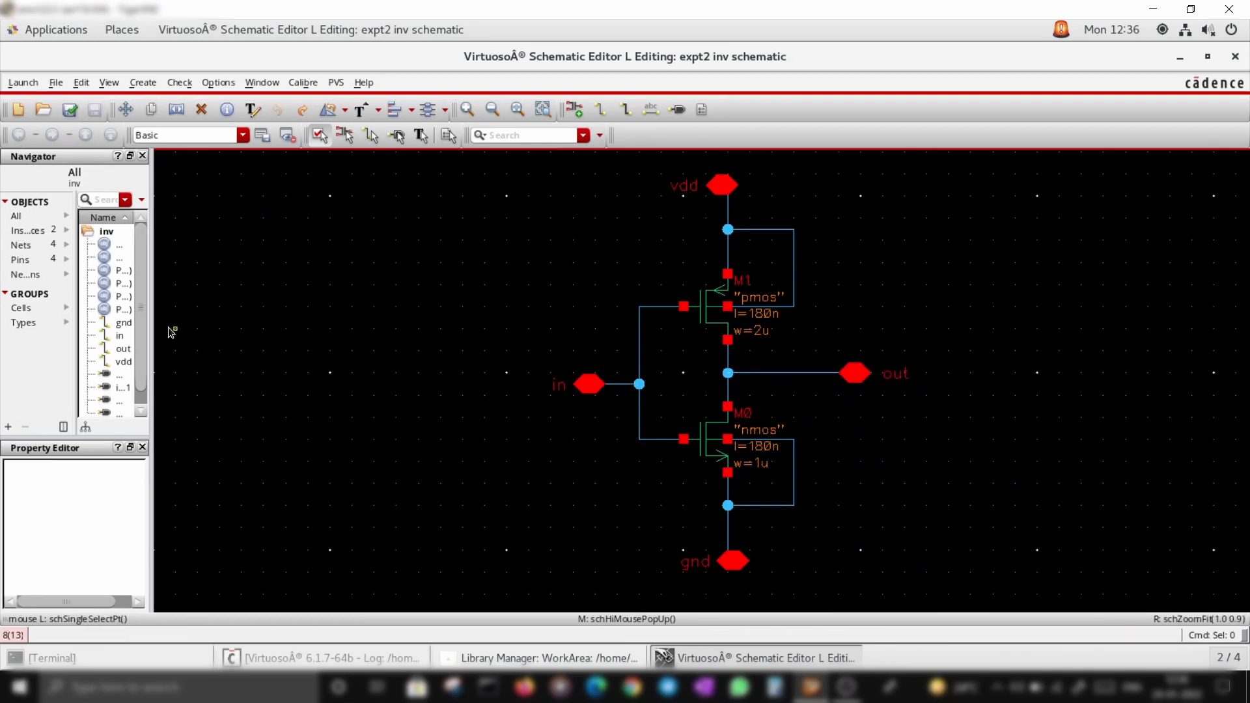
Launch ADE L and add 180nmfile.scs from the home folder as the global model library file
left_click(19, 82)
left_click(31, 101)
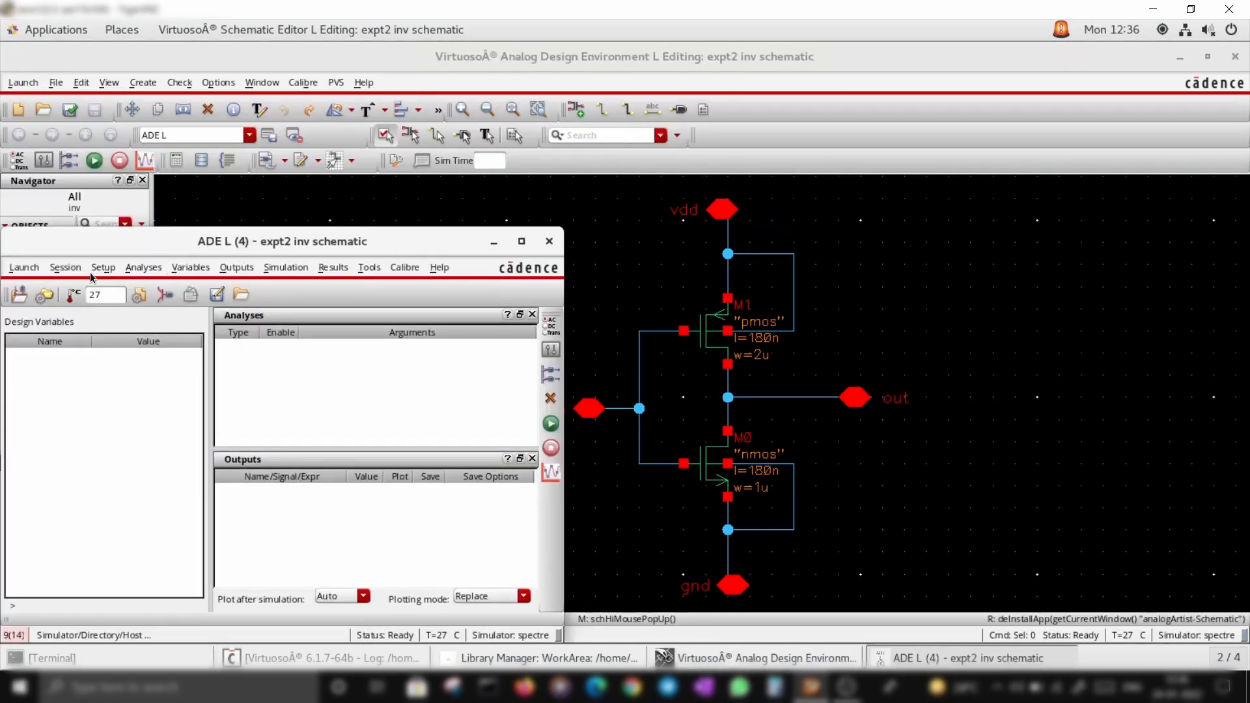
left_click(107, 269)
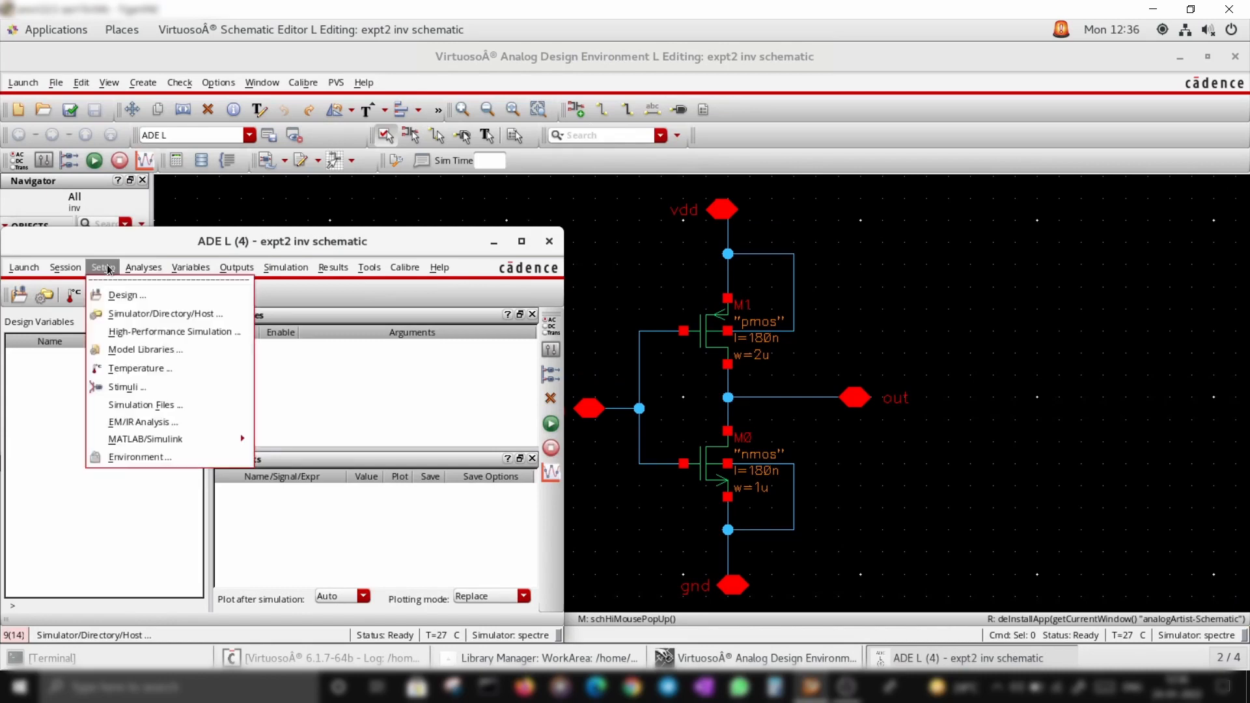
left_click(140, 350)
left_click(416, 111)
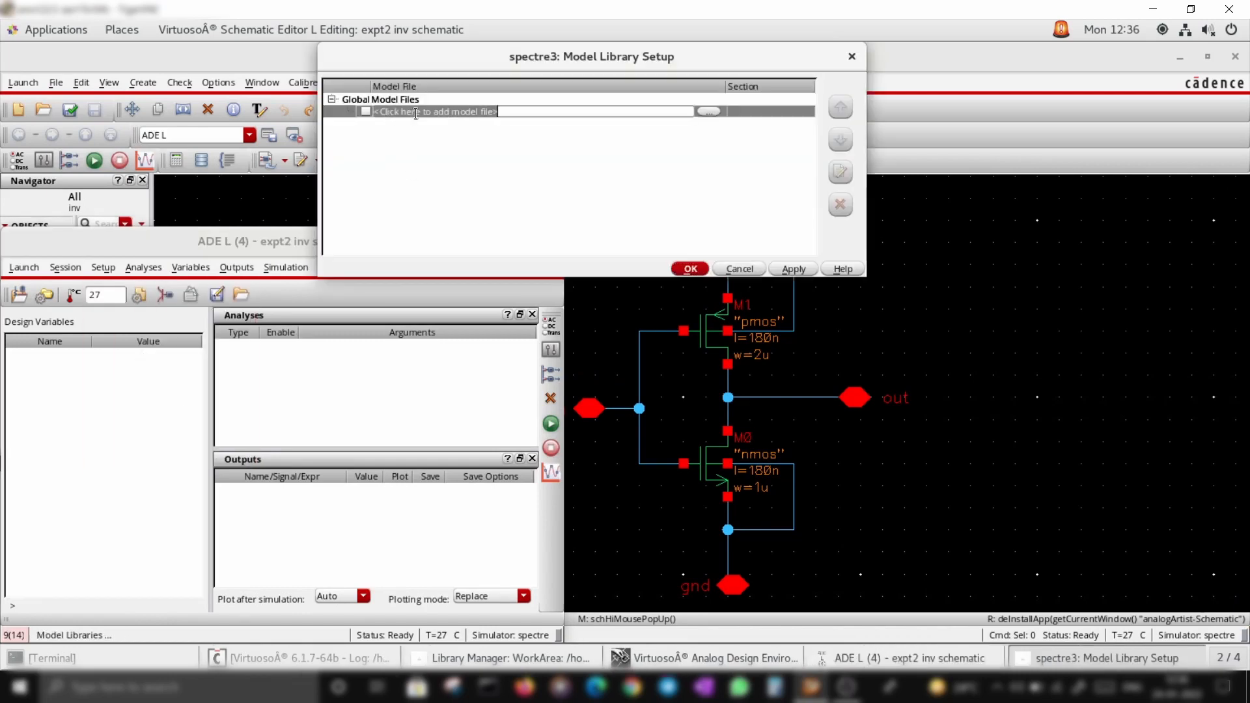
left_click(711, 111)
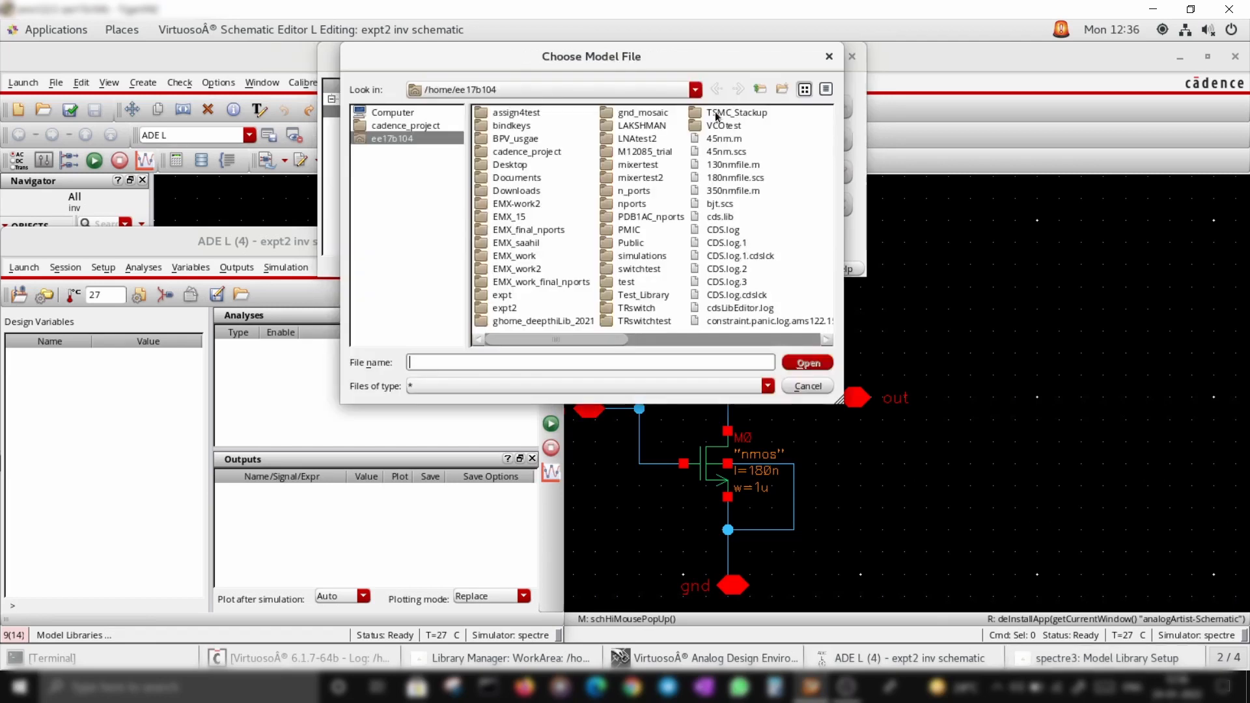
left_click(737, 177)
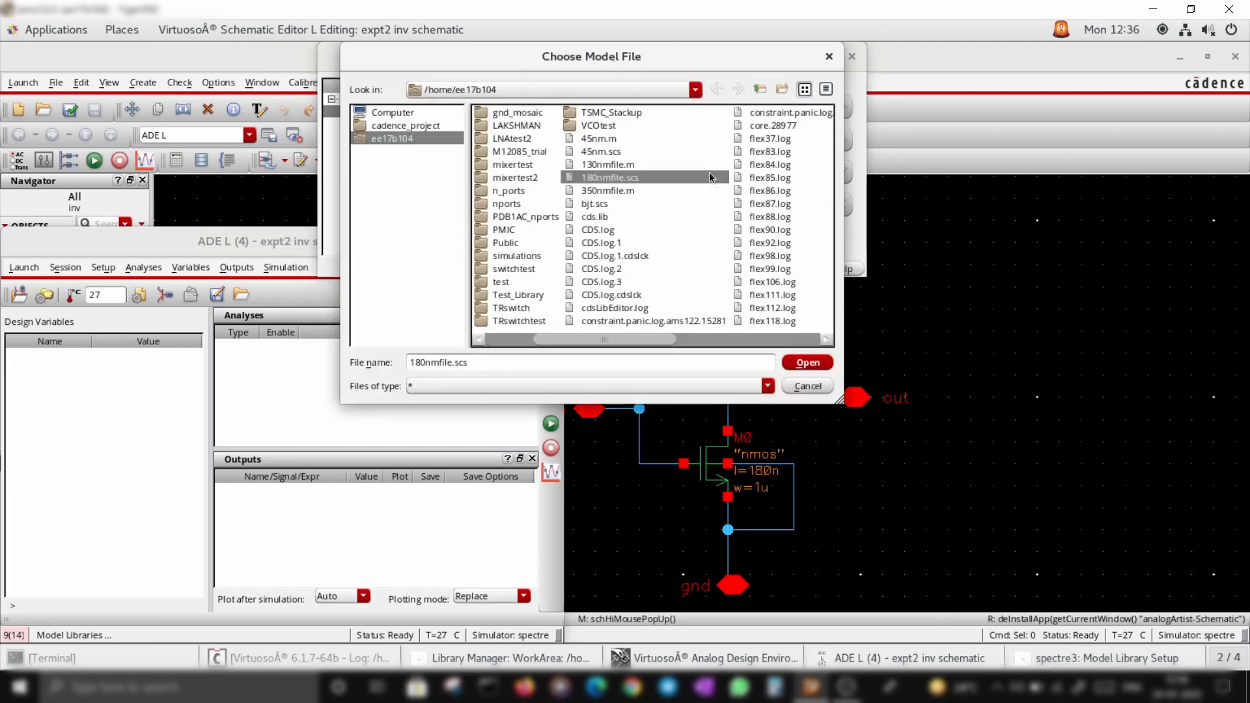
left_click(807, 364)
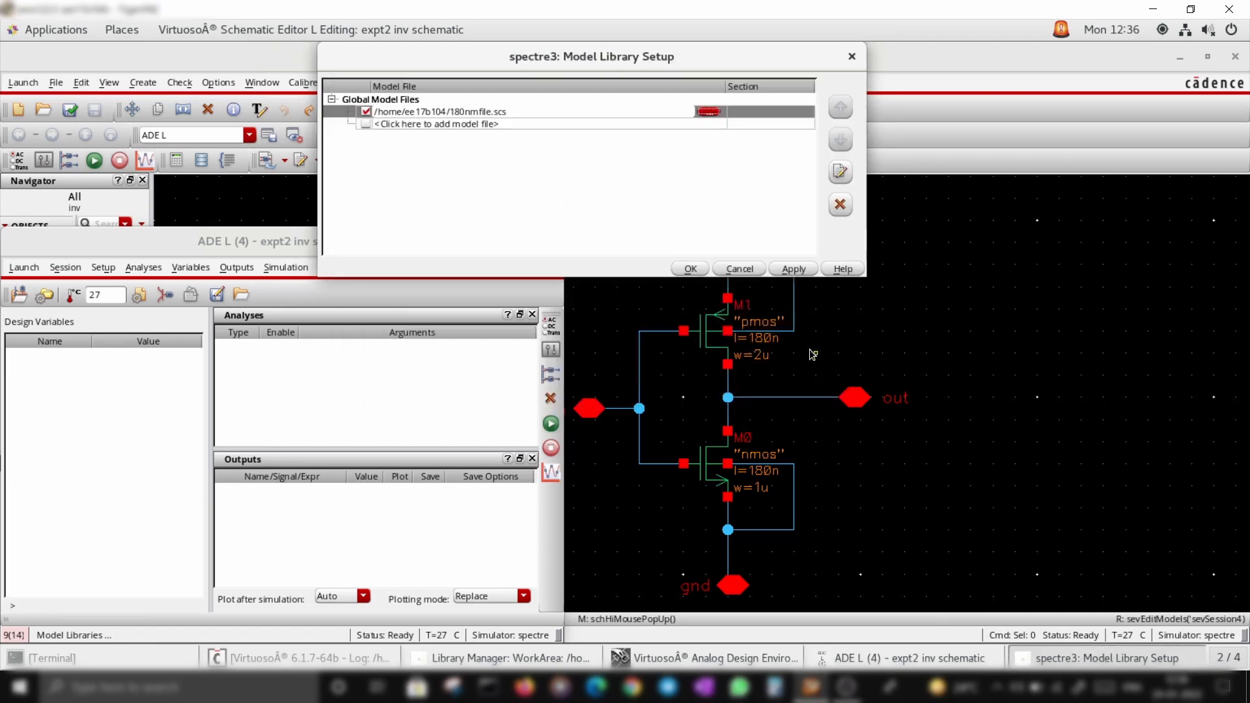
left_click(691, 268)
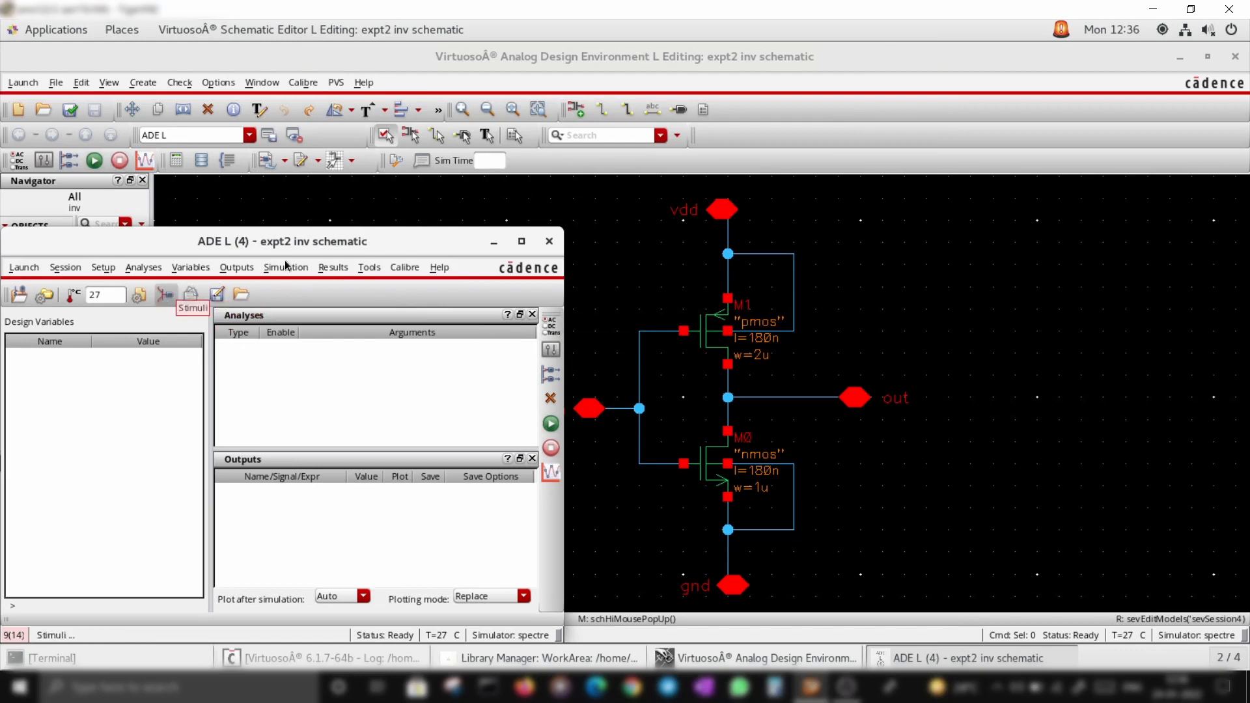
Open the stimuli setup and enable a DC source of 0 V on the gnd input
left_click(494, 242)
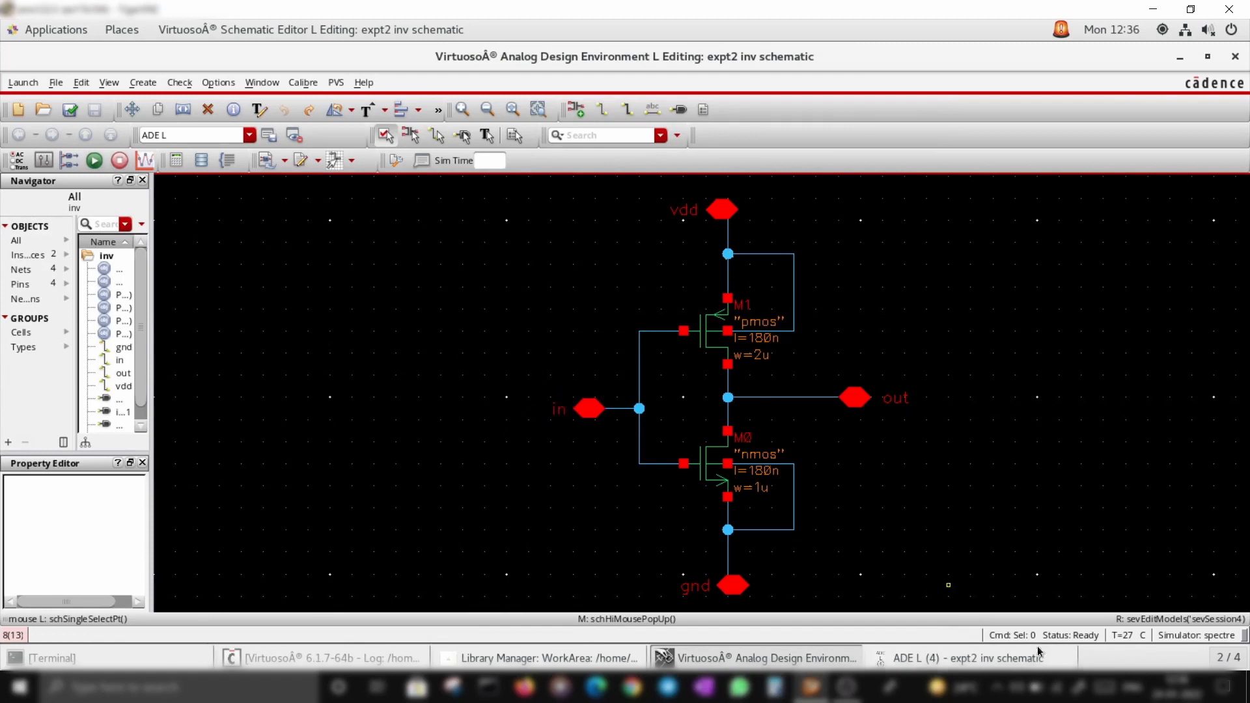
left_click(970, 658)
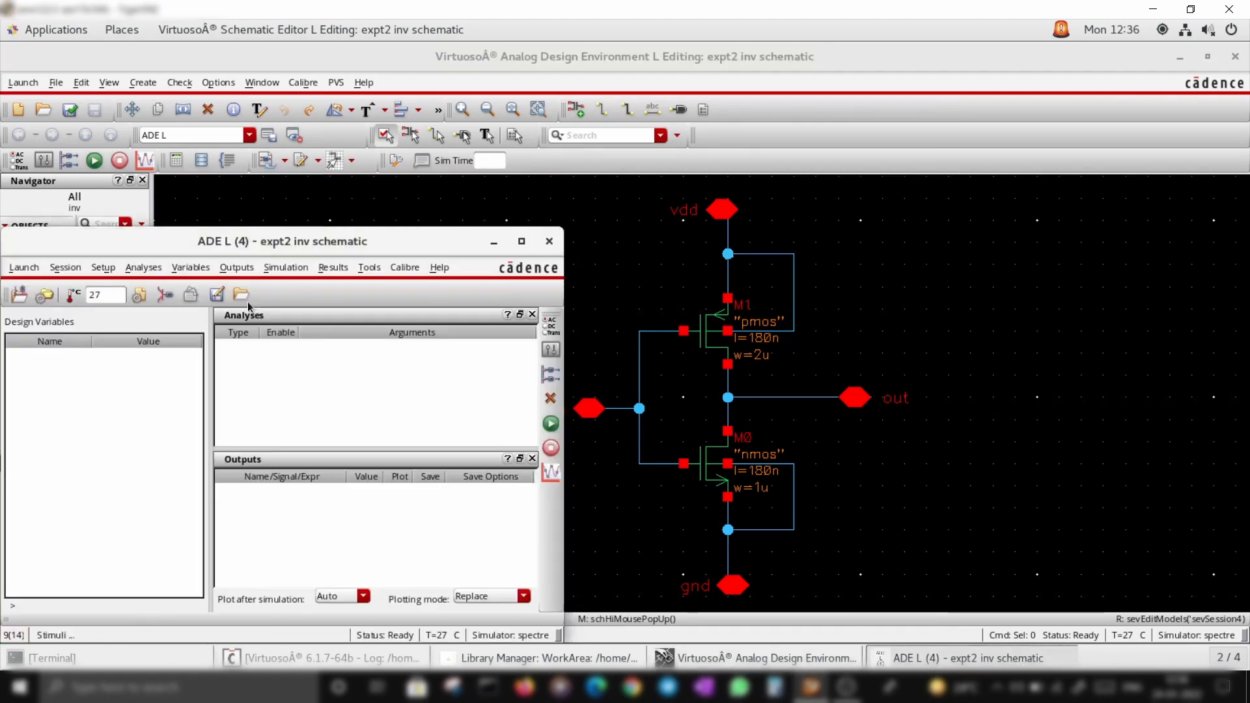
left_click(164, 294)
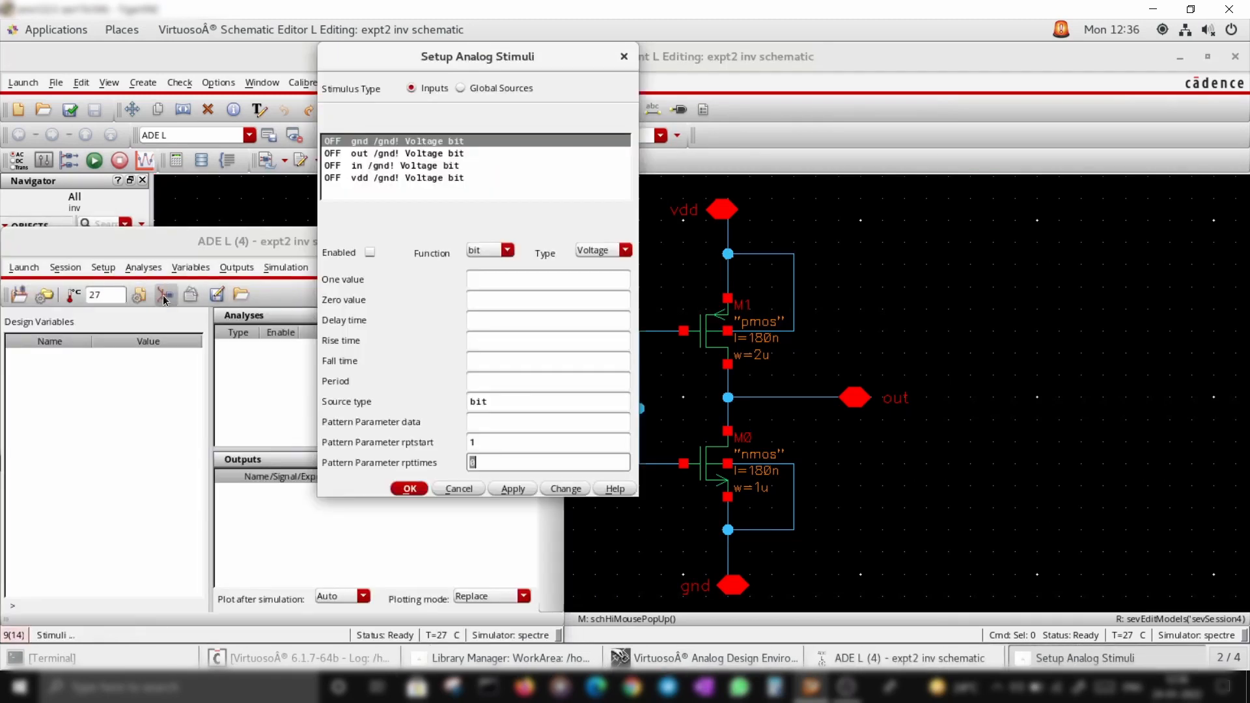
left_click(403, 141)
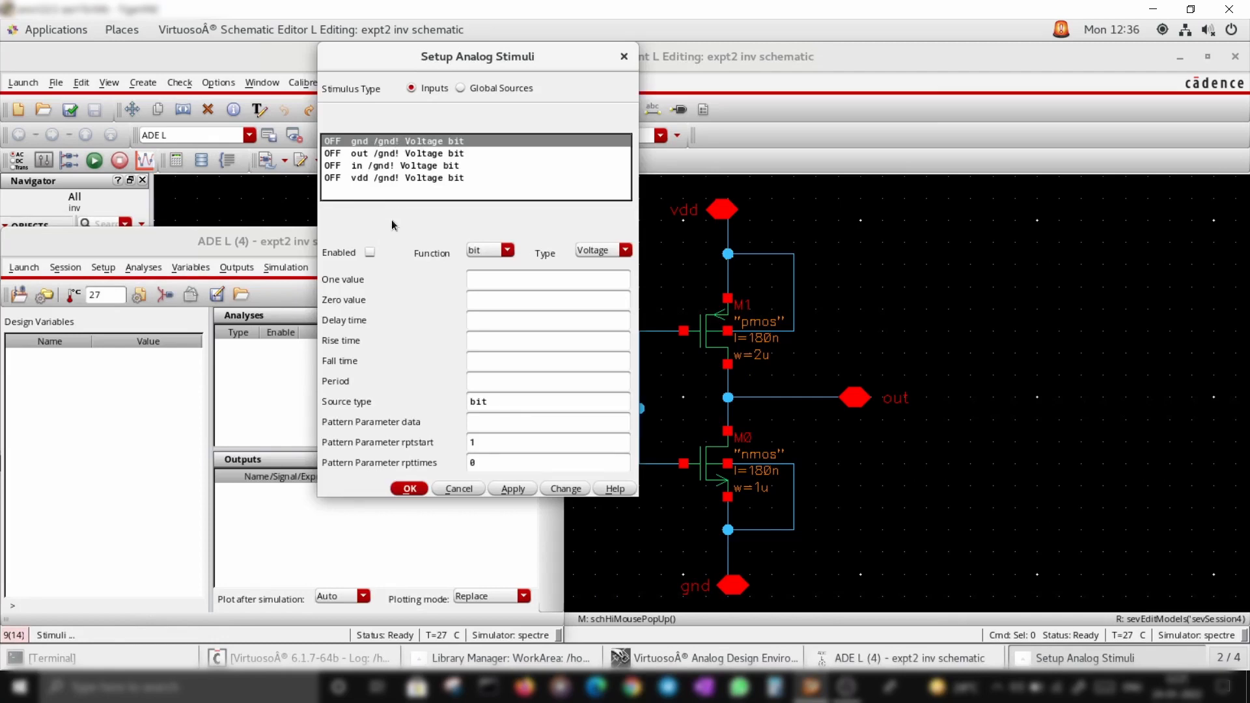
left_click(369, 253)
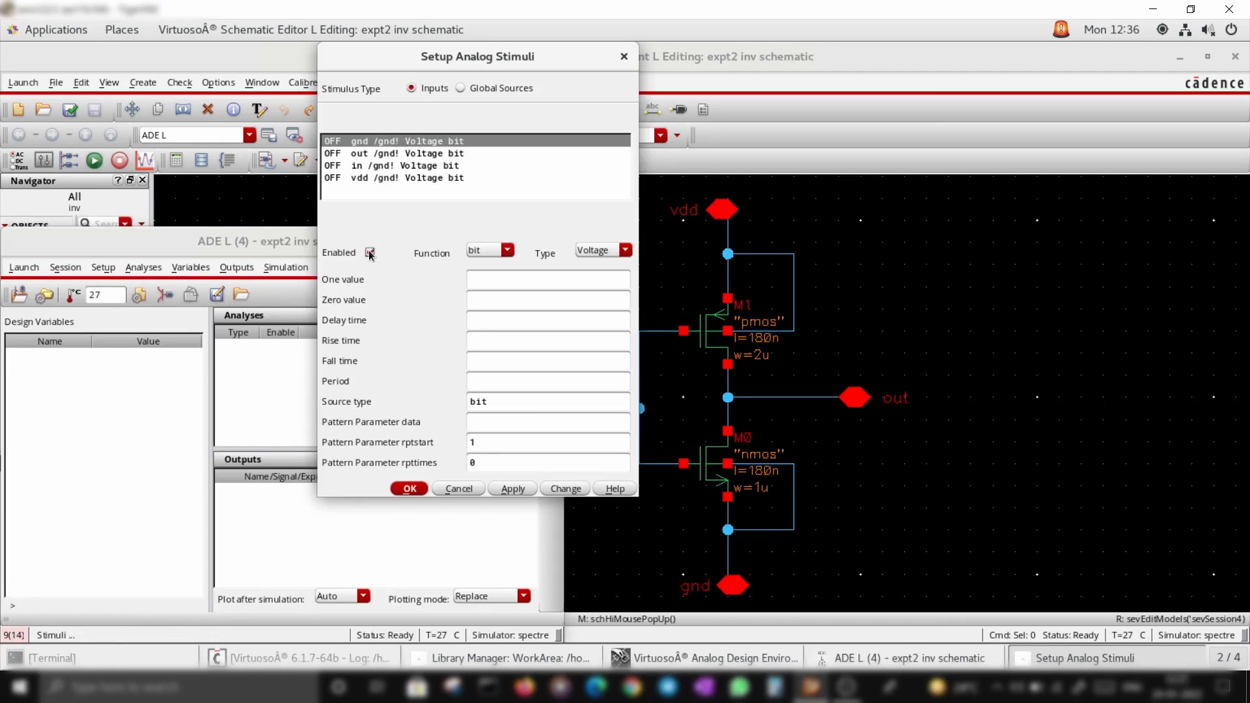
left_click(503, 252)
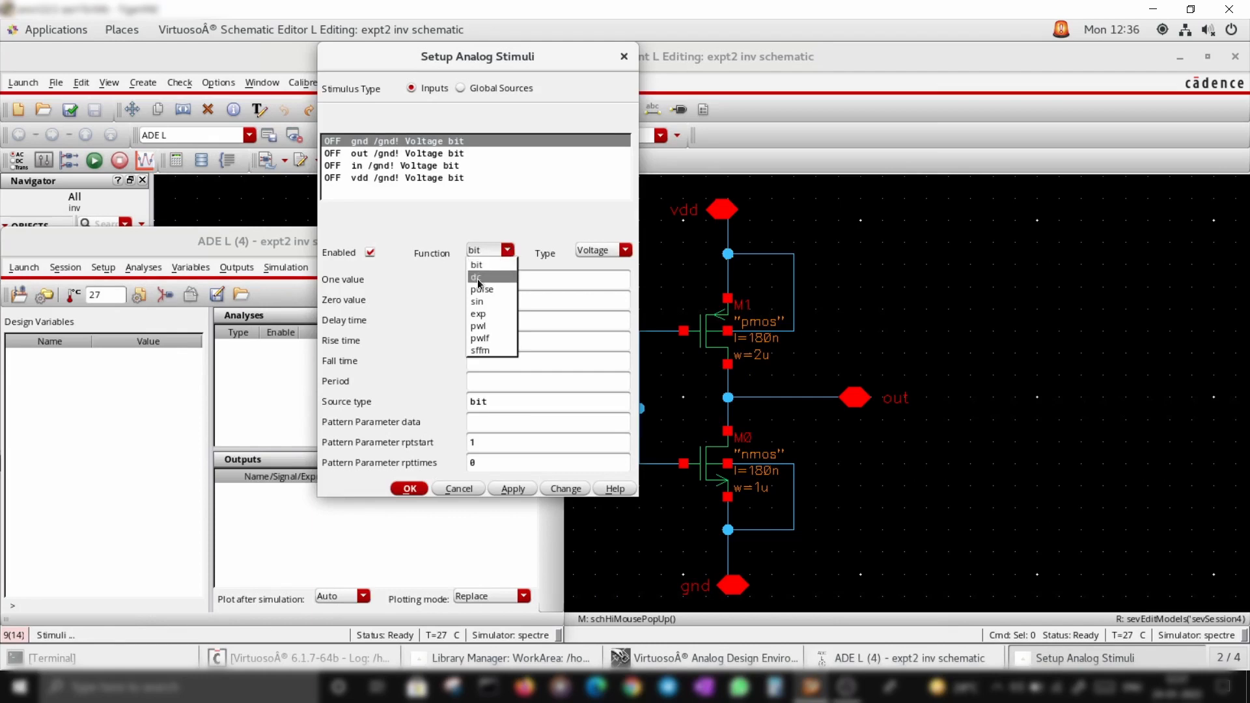
left_click(479, 278)
left_click(485, 280)
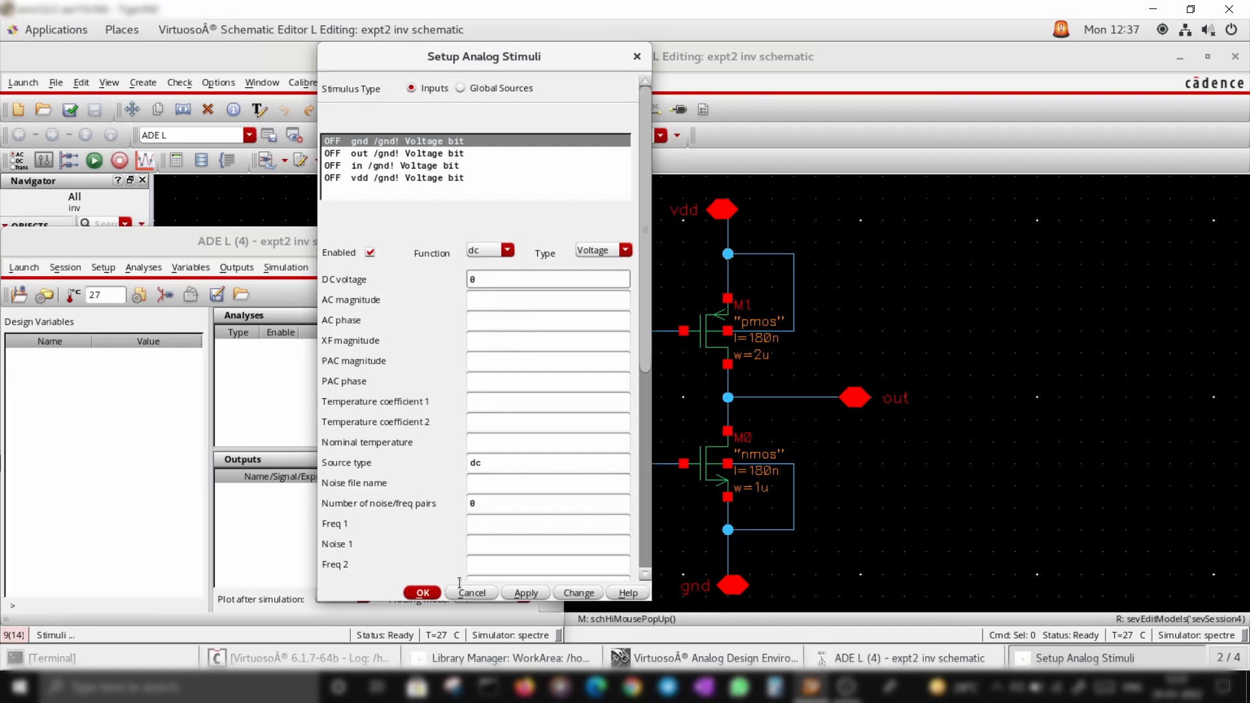
type("0")
left_click(528, 593)
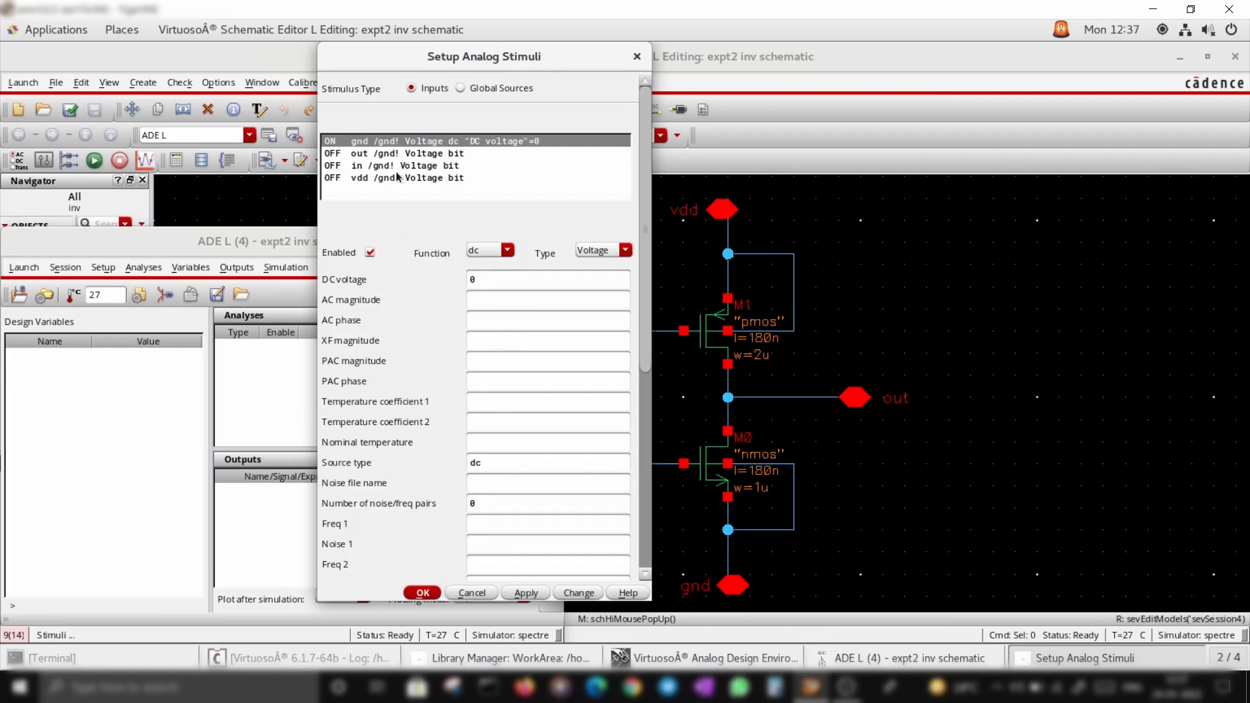
Enable the stimulus on the in input and set its function to pulse
left_click(362, 154)
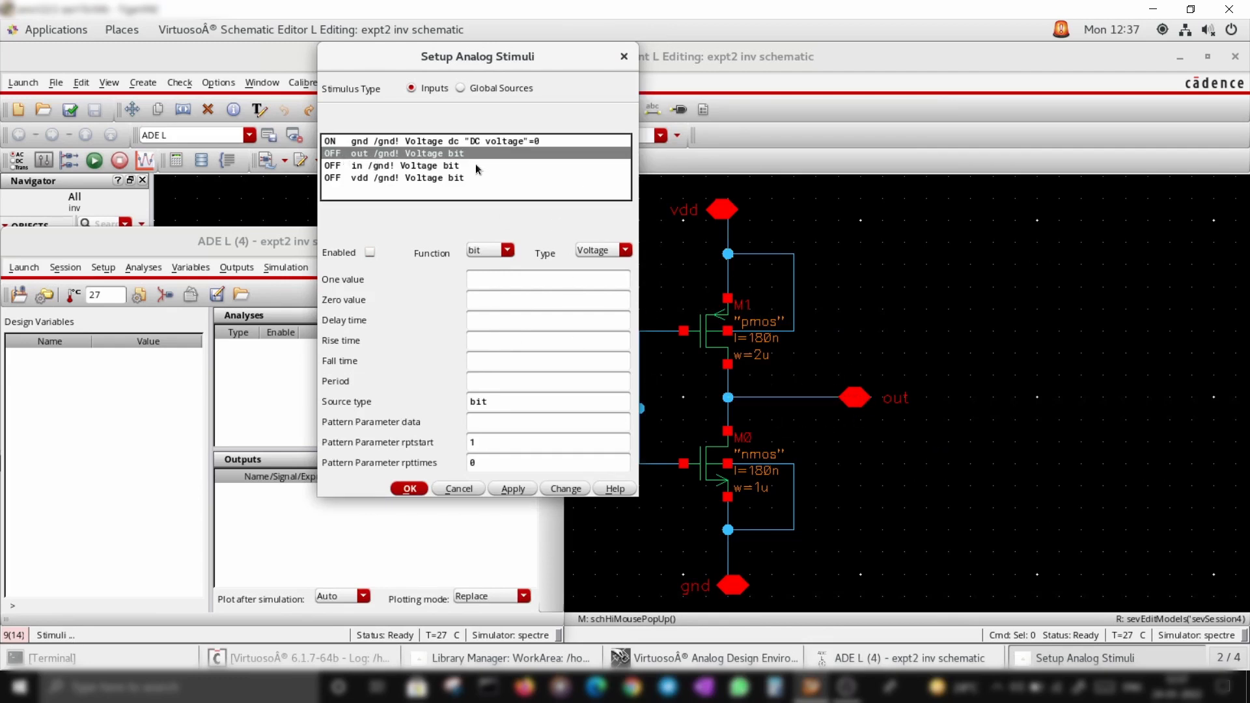
left_click(422, 167)
left_click(370, 253)
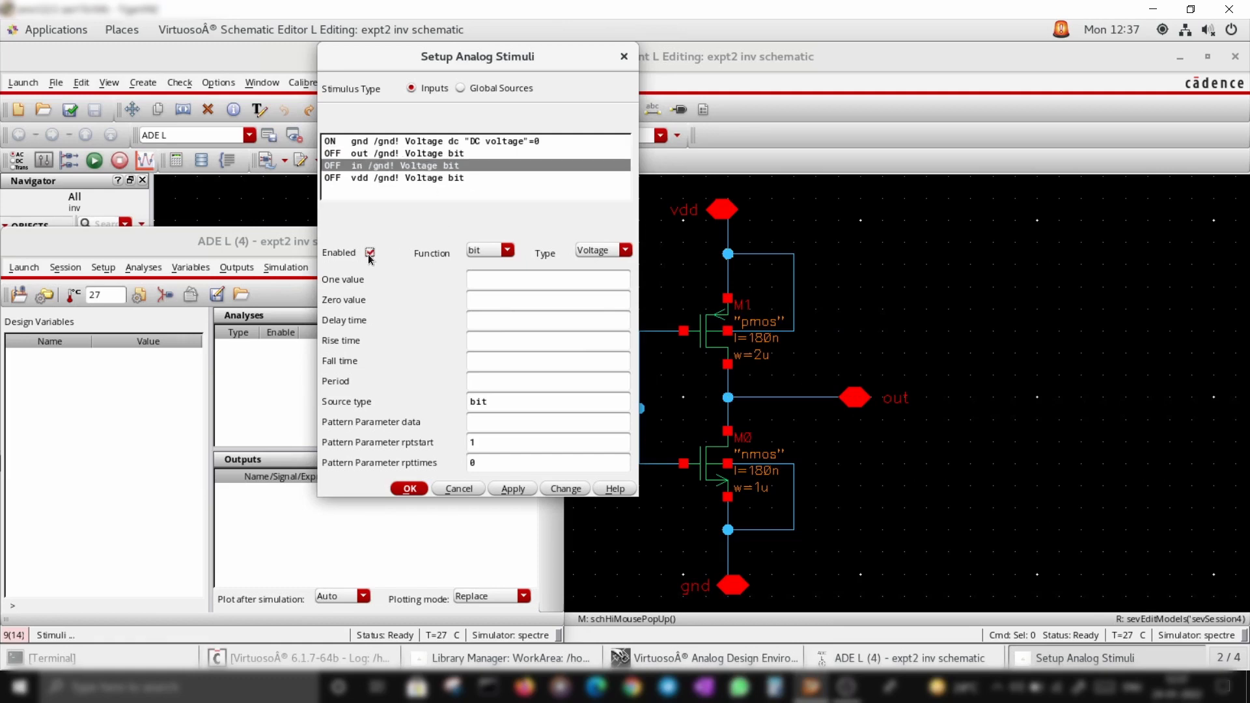
left_click(507, 250)
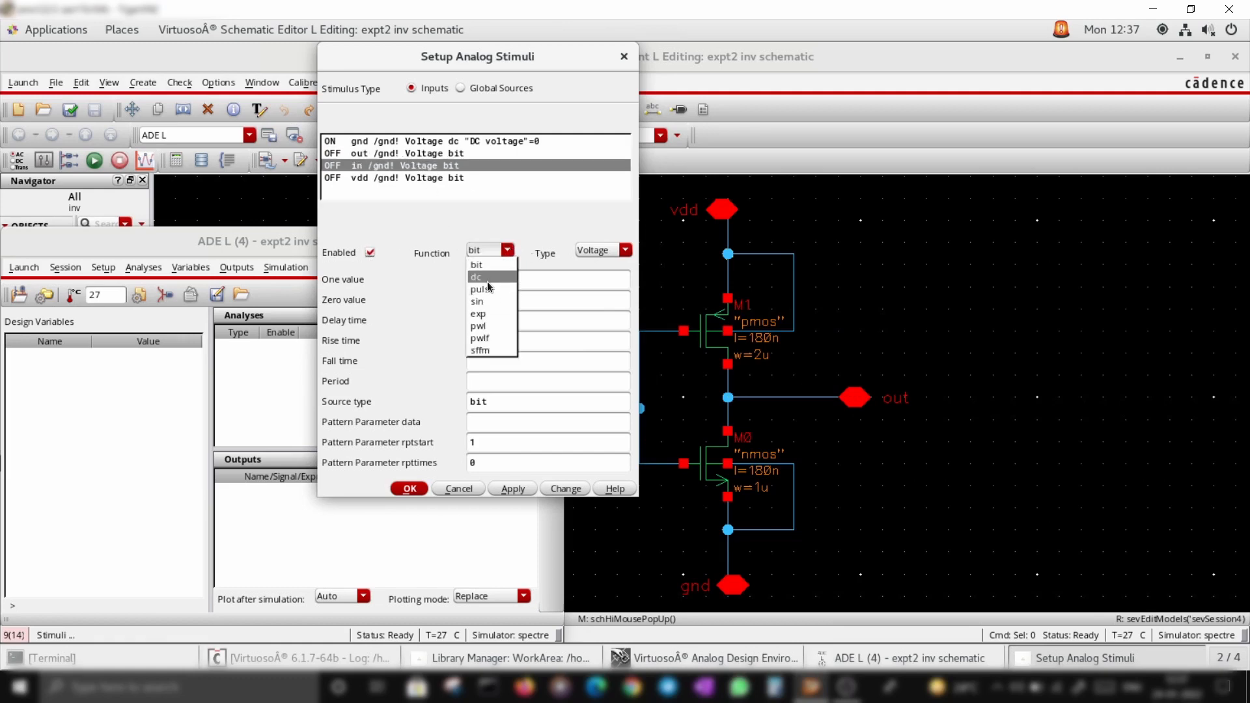
left_click(487, 279)
left_click(508, 250)
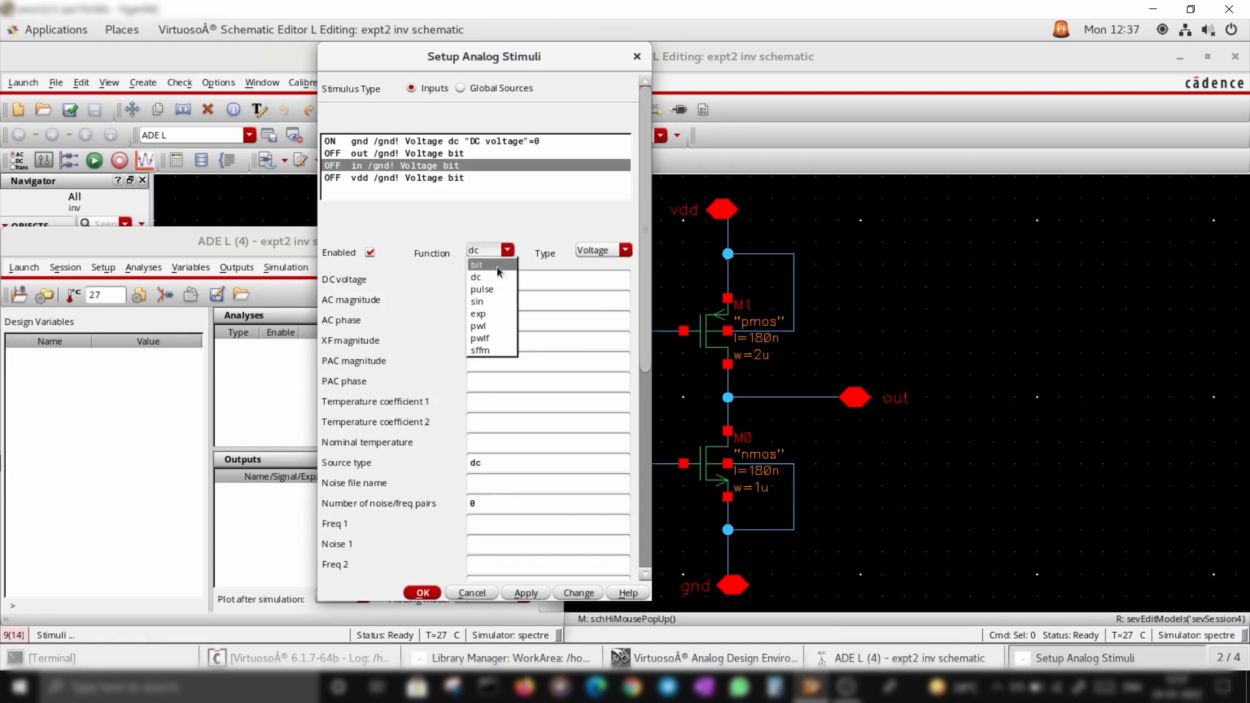
left_click(491, 290)
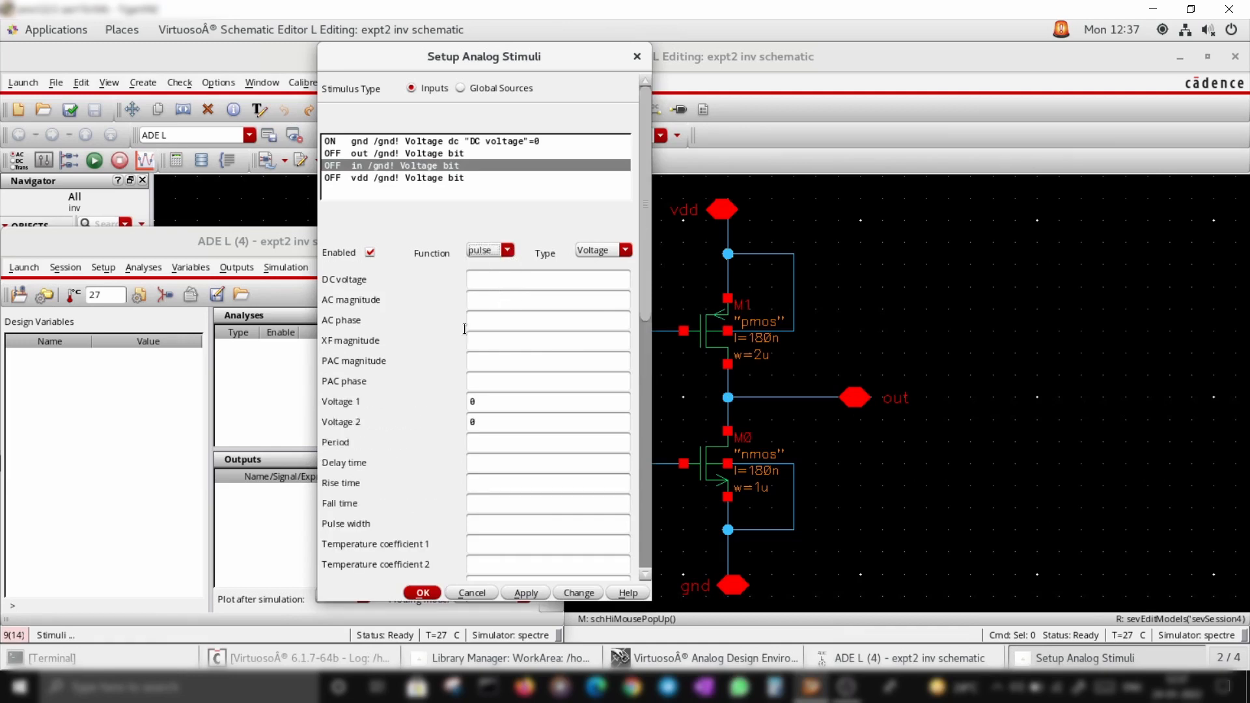
Set the in pulse to 0 and 1 V, period 1, delay 0, 1u rise and fall, width 0.5, and apply
left_click(497, 422)
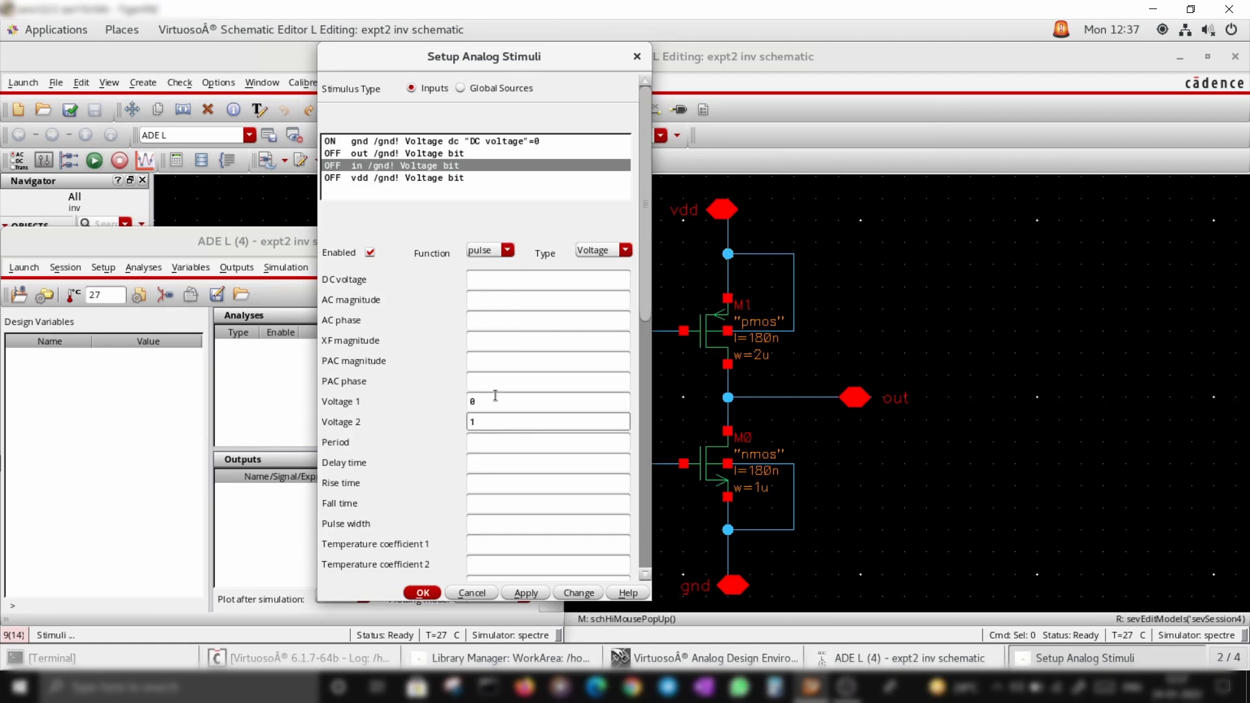
left_click(493, 442)
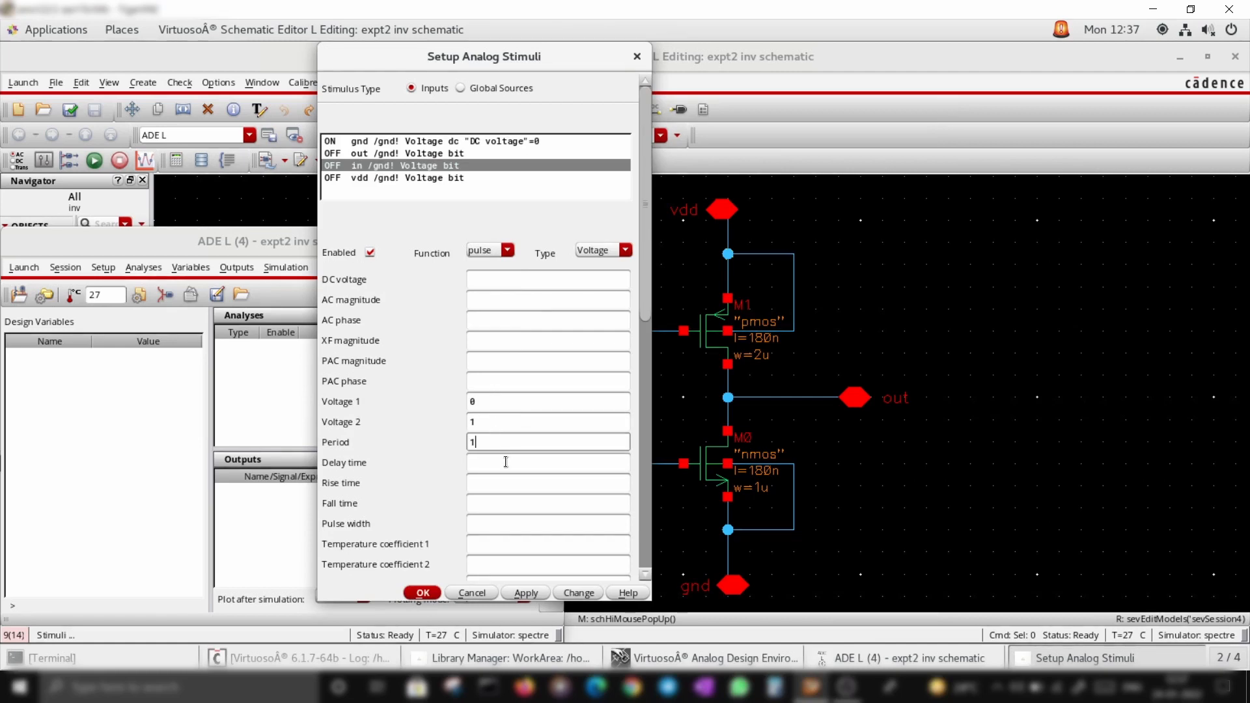
left_click(506, 463)
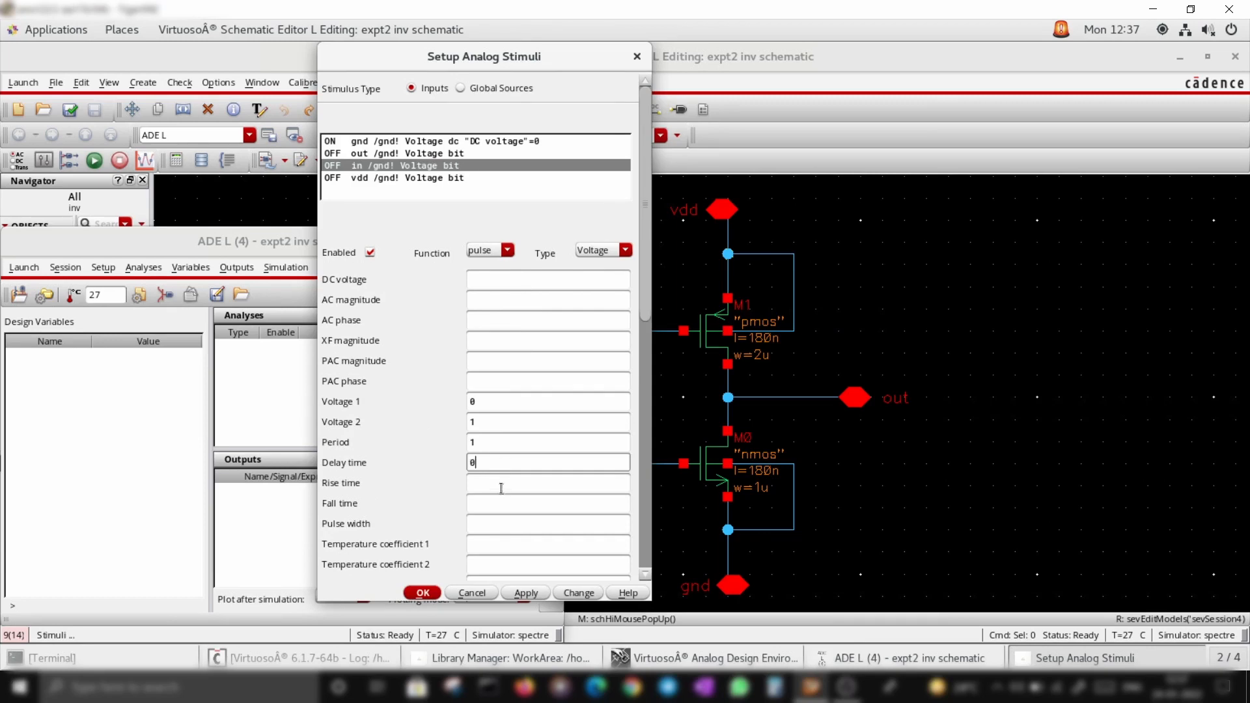
left_click(501, 484)
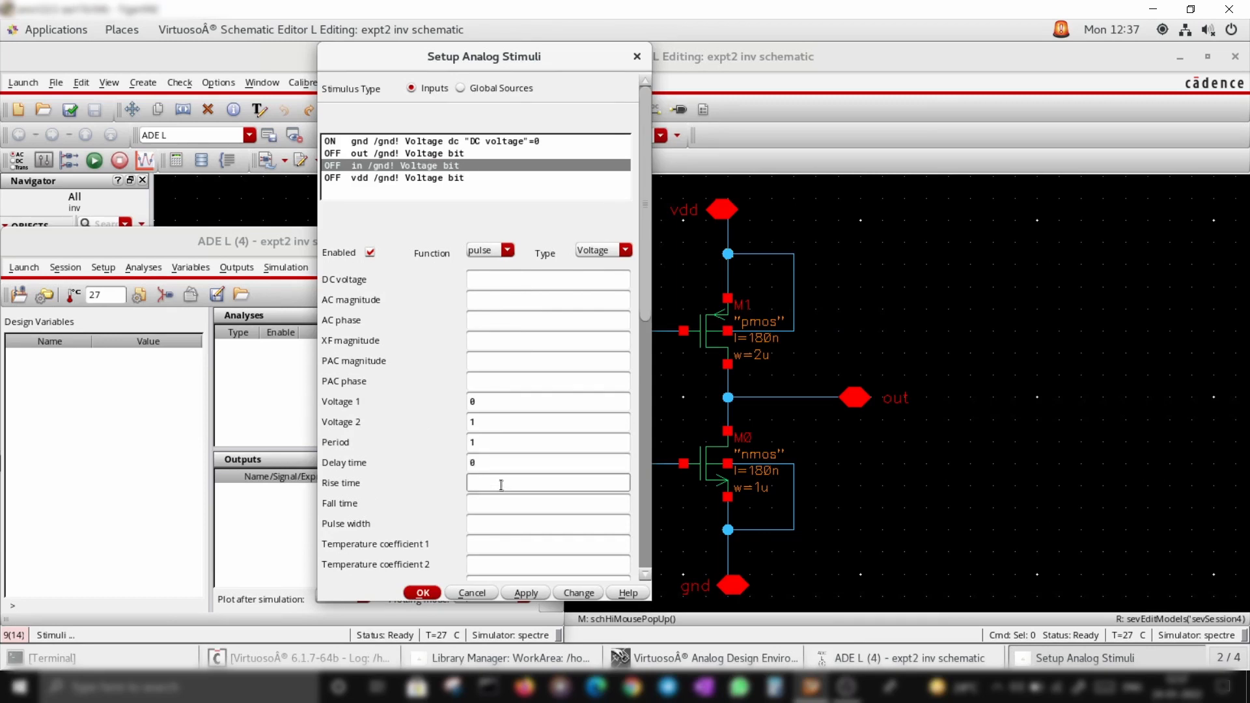
left_click(534, 500)
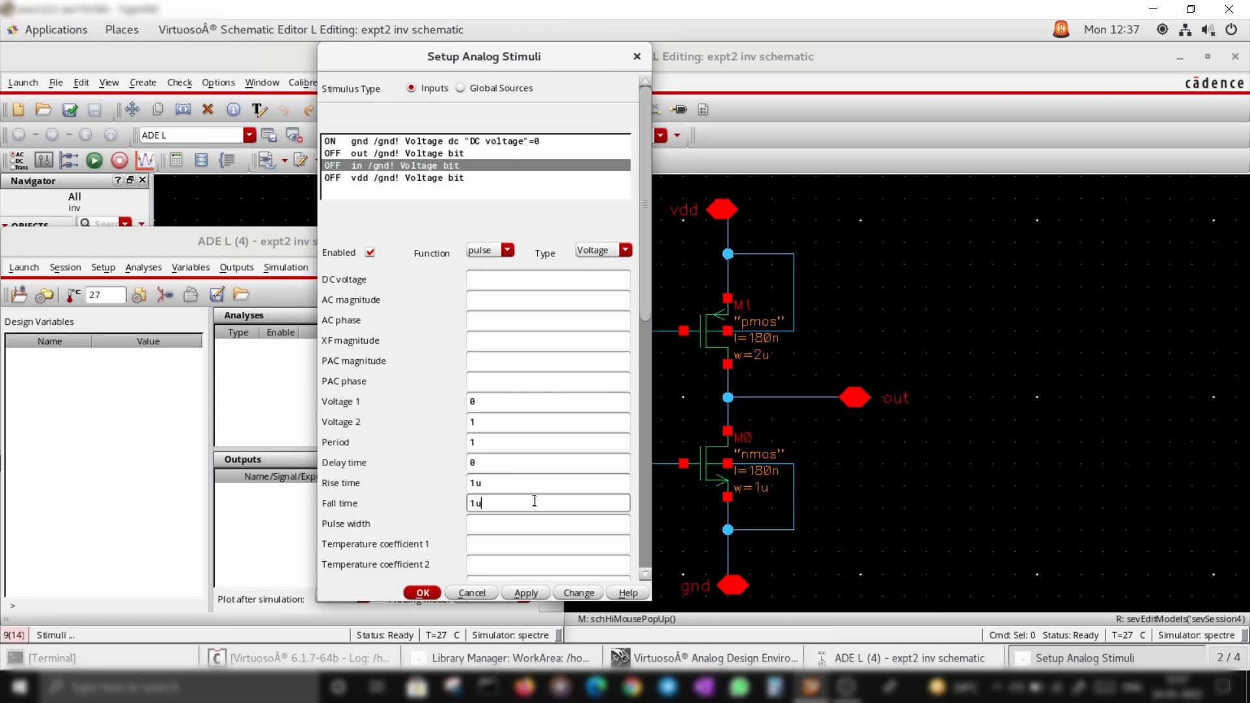
left_click(506, 524)
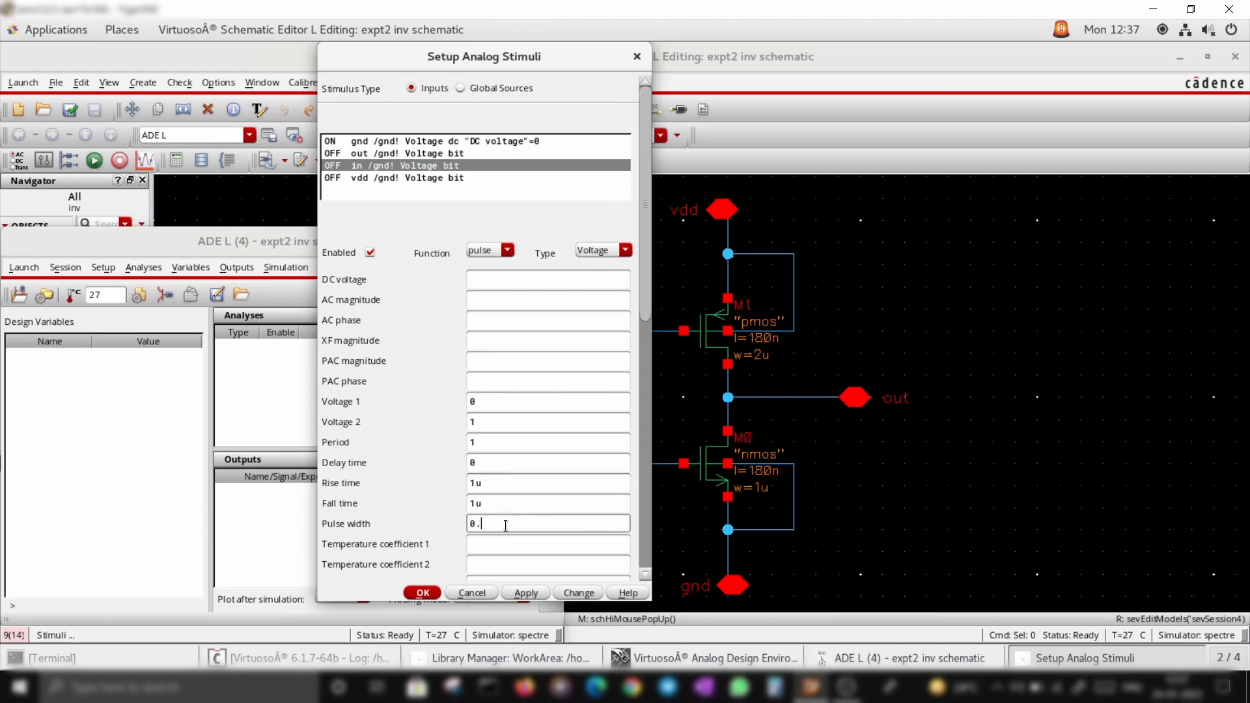
scroll(532, 470, "down", 5)
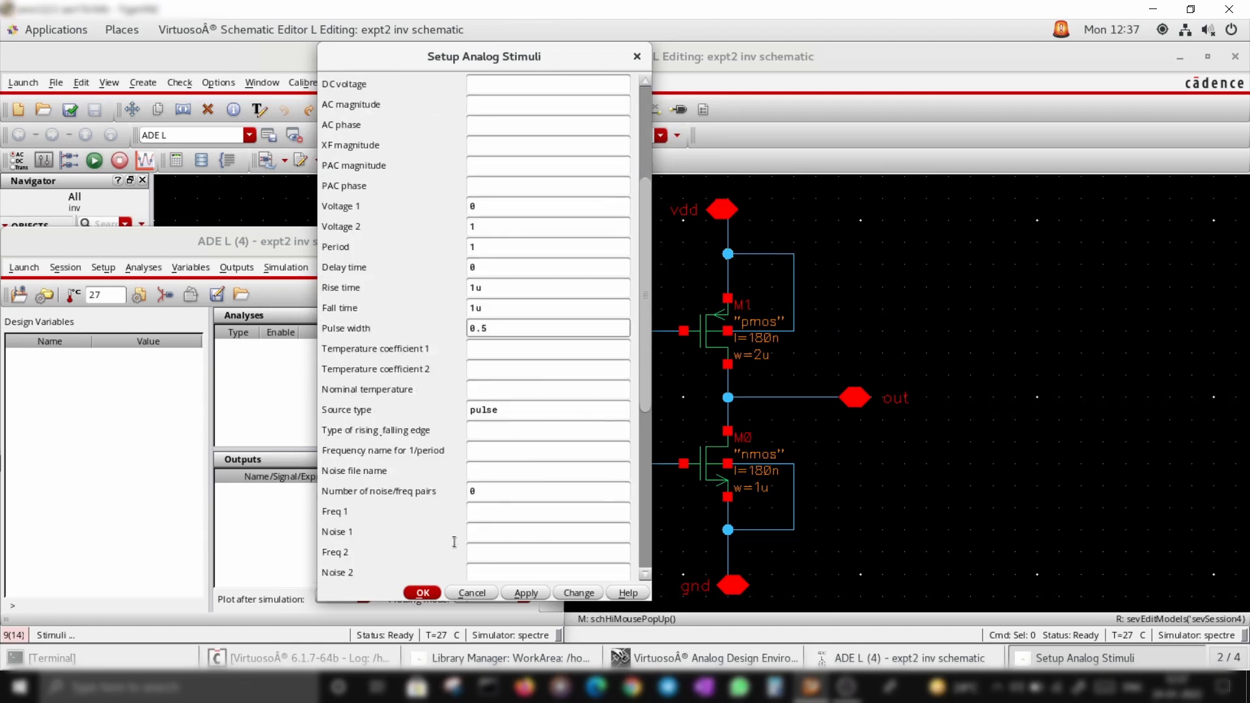
left_click(536, 593)
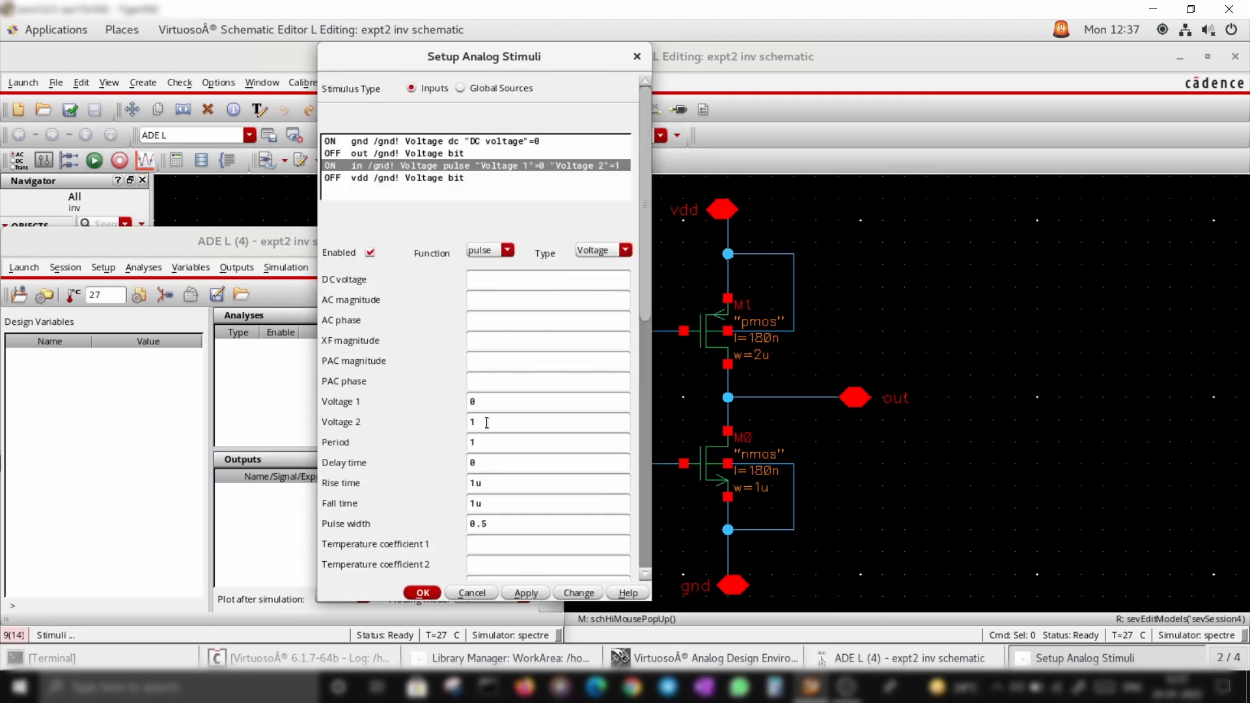
Enable a DC source of 1 V on the vdd input and close the stimuli setup
left_click(397, 179)
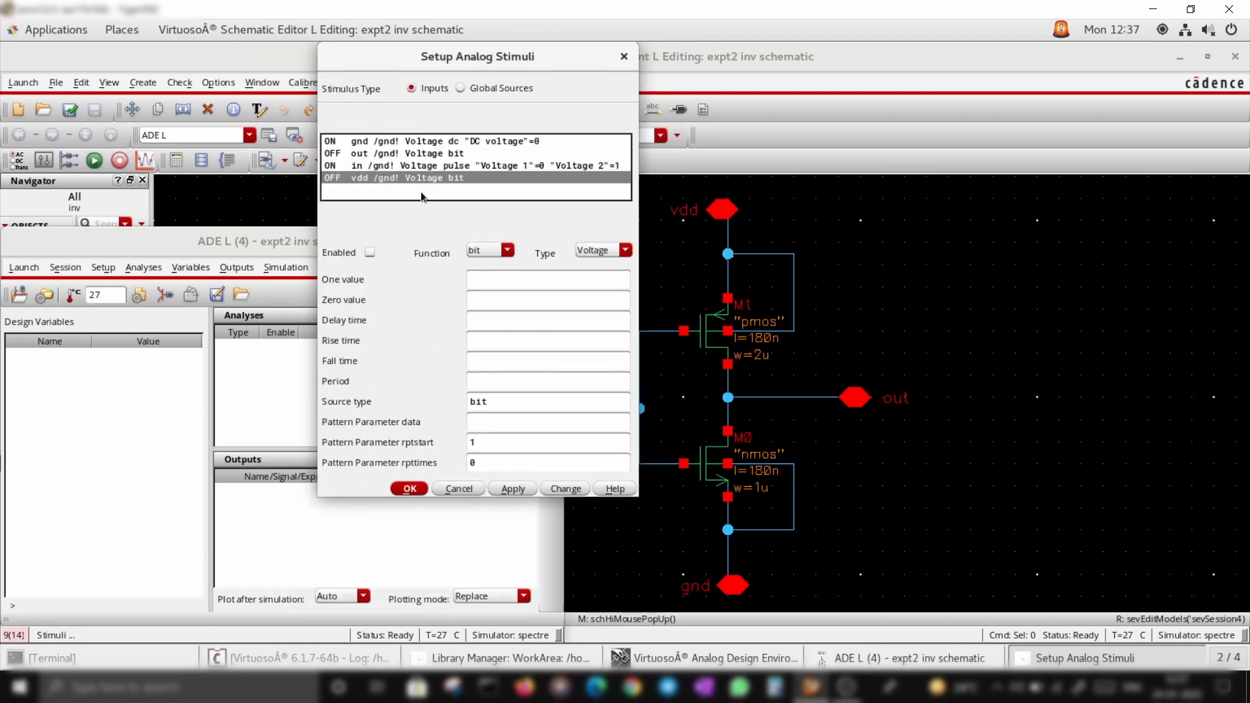
left_click(371, 253)
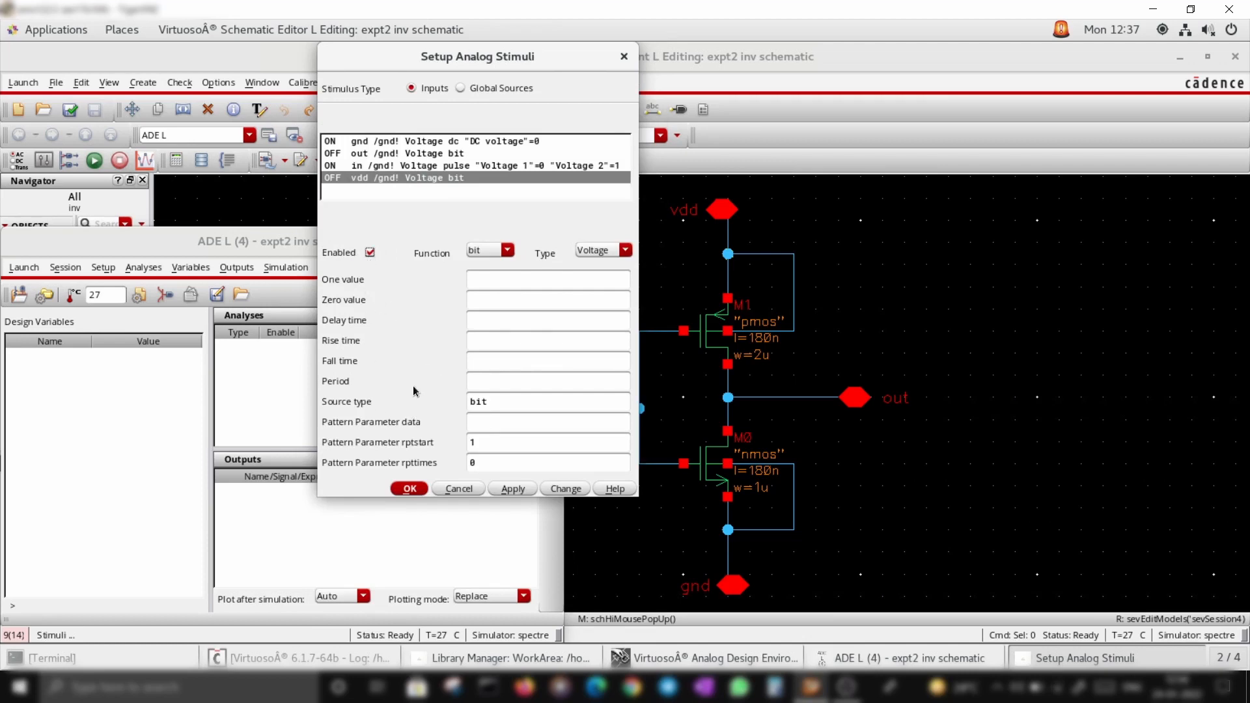
left_click(507, 251)
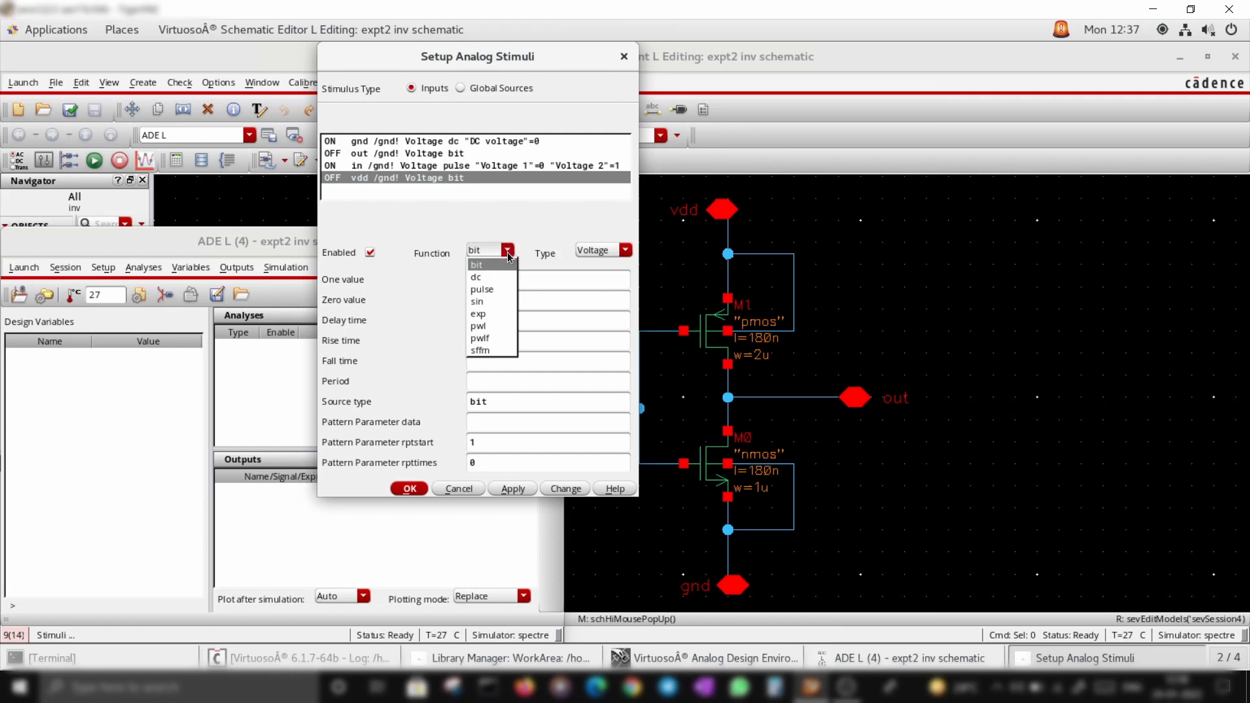
left_click(485, 278)
left_click(489, 280)
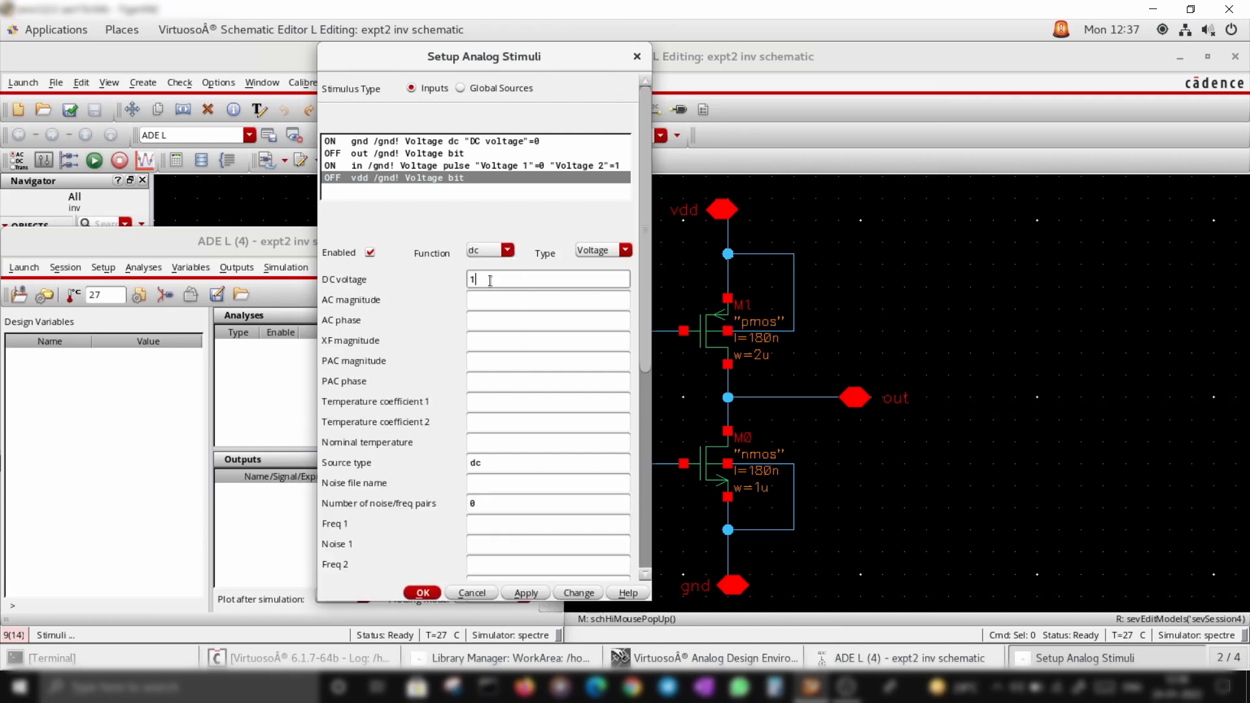
type("1")
key("Return")
Add a transient analysis with a stop time of 5 and conservative accuracy
left_click(550, 324)
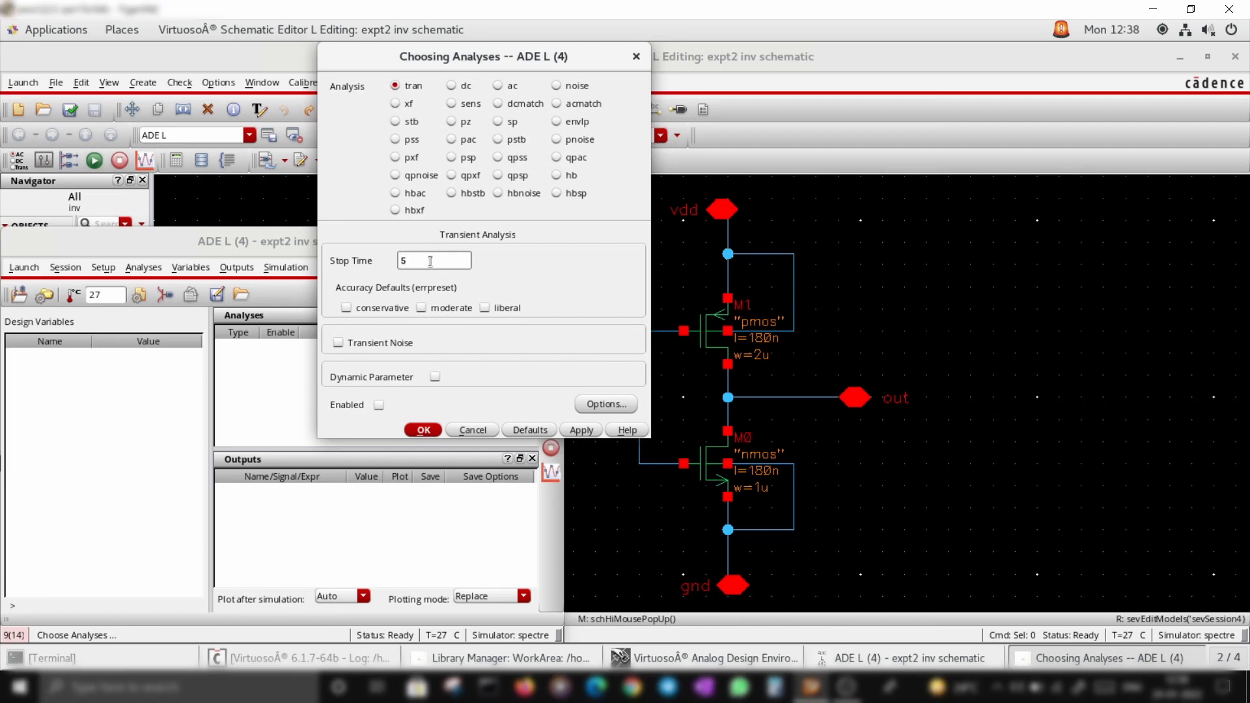
left_click(346, 308)
left_click(423, 430)
Plot the transient voltages of the in and out nets by selecting them on the schematic with Direct Plot
left_click(1115, 657)
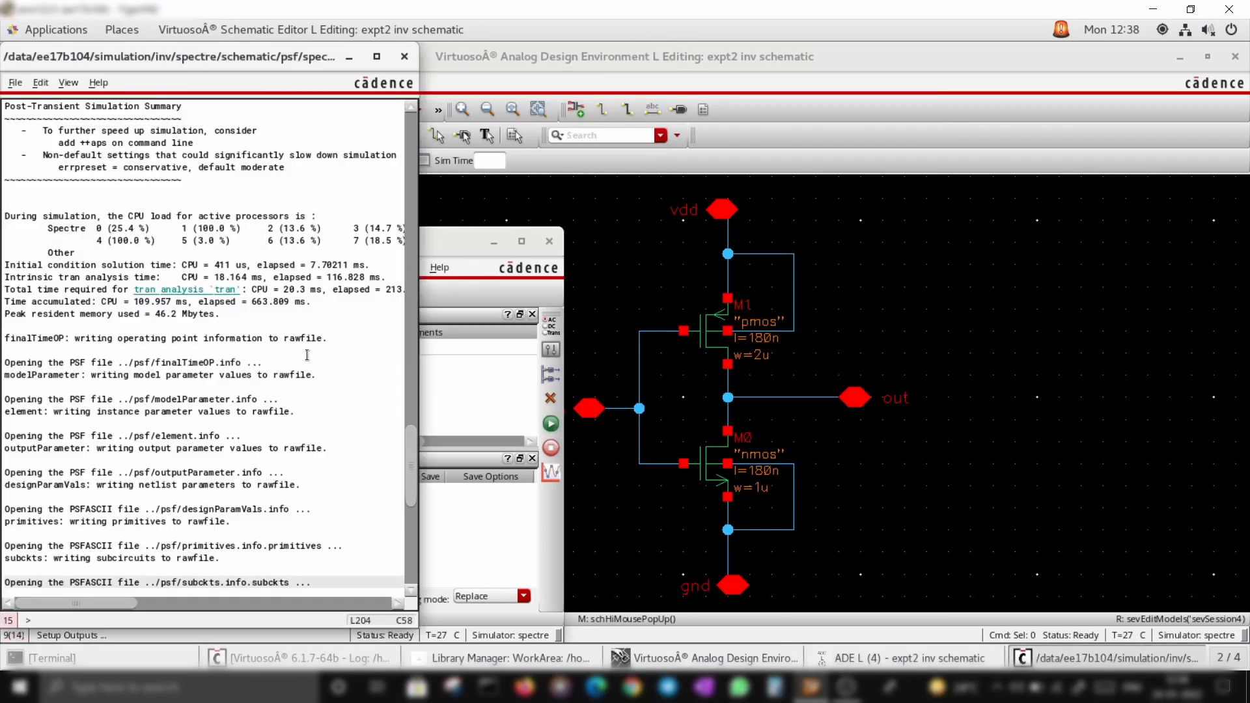
left_click(349, 57)
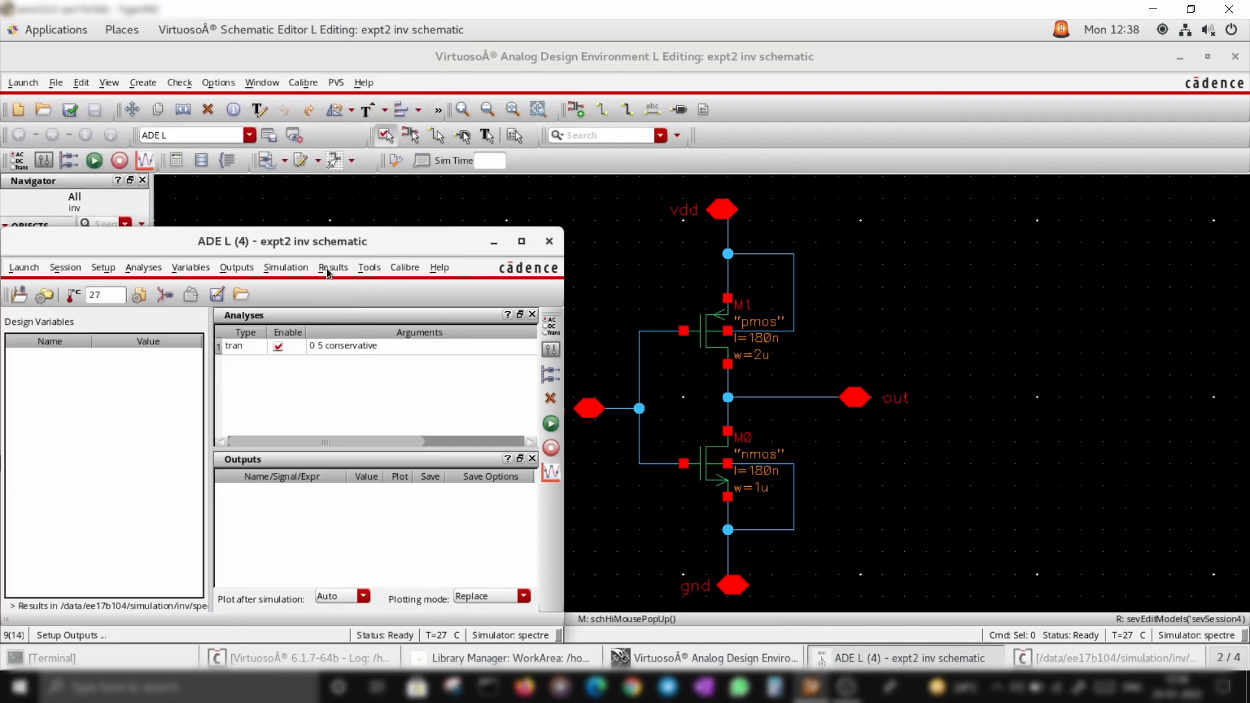
left_click(333, 267)
mouse_move(353, 297)
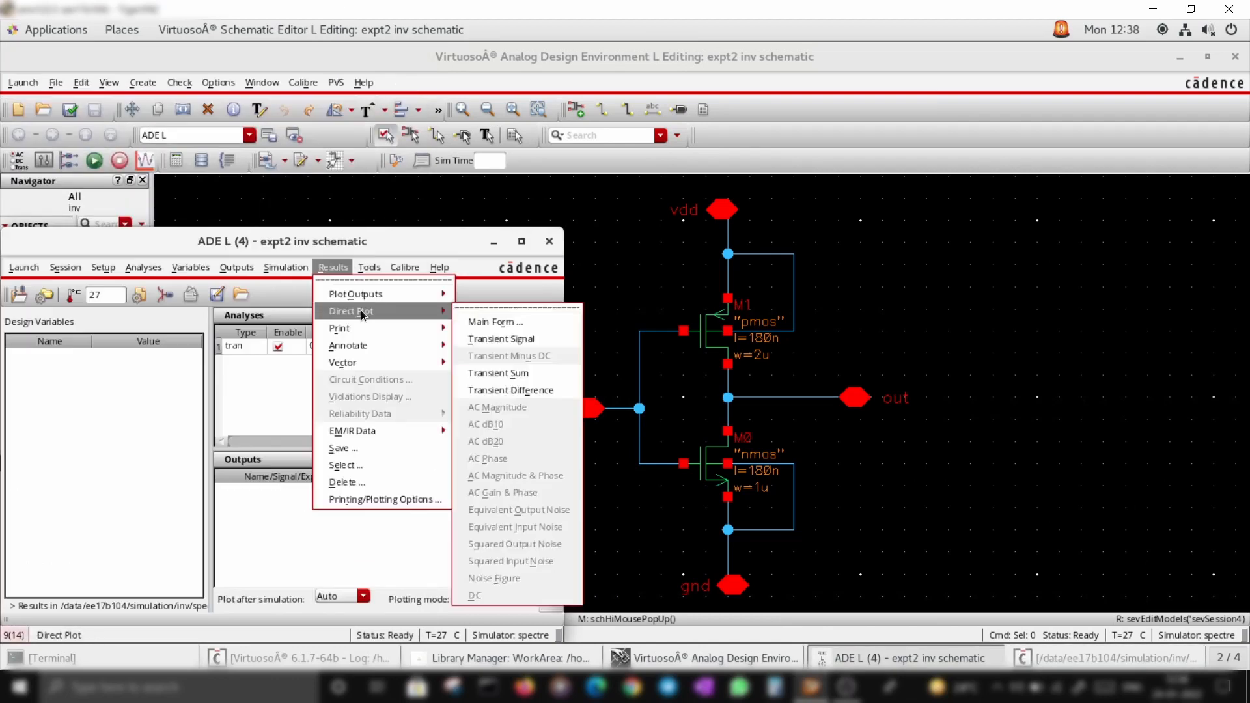
left_click(482, 321)
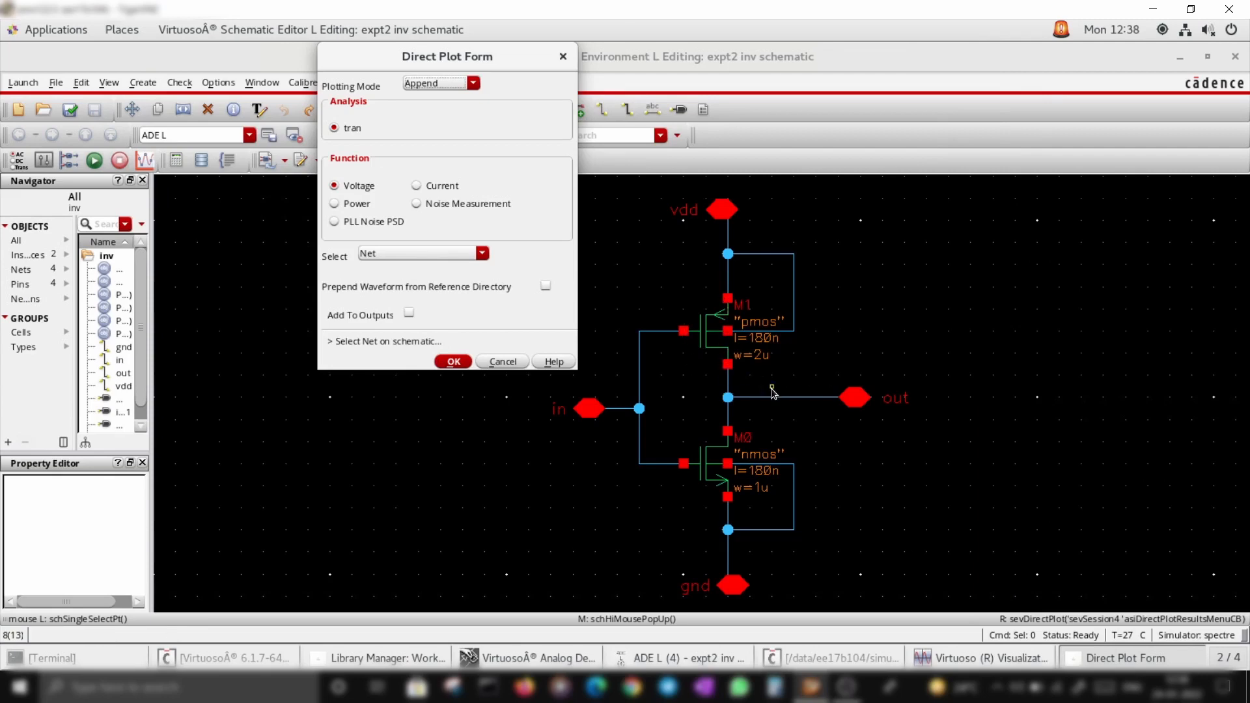
scroll(621, 417, "up", 1, "ctrl")
left_click(616, 414)
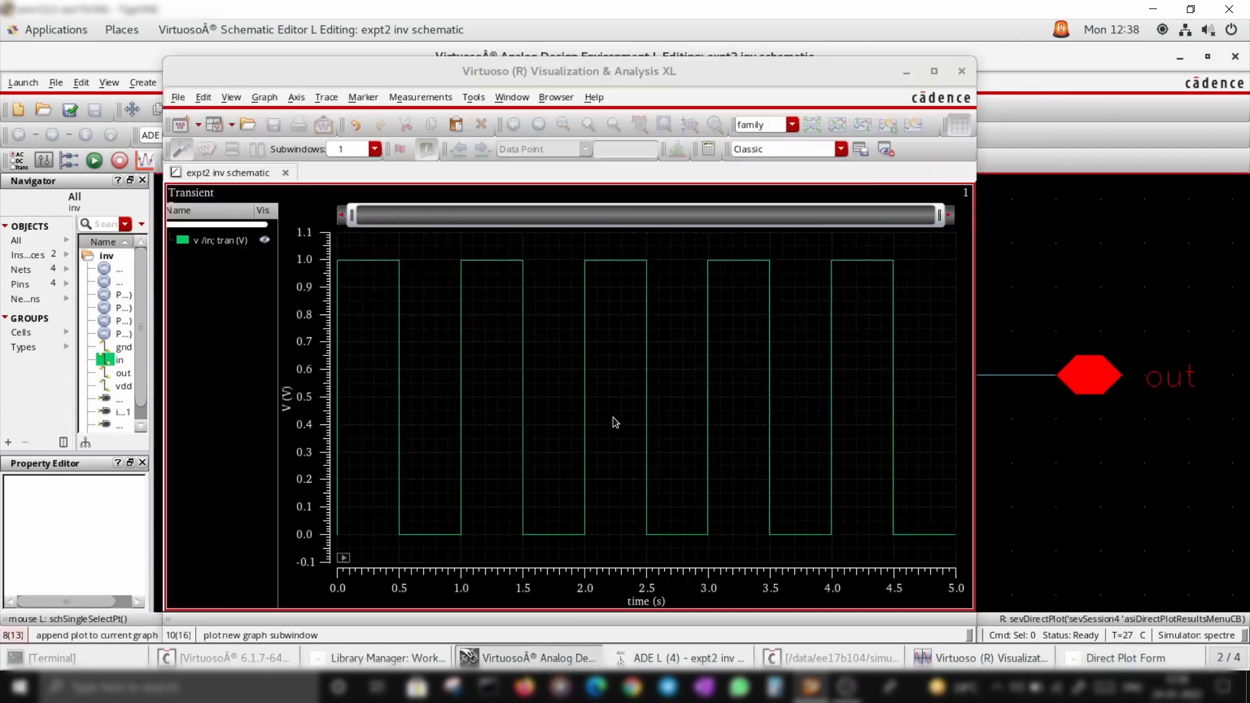
left_click(1013, 373)
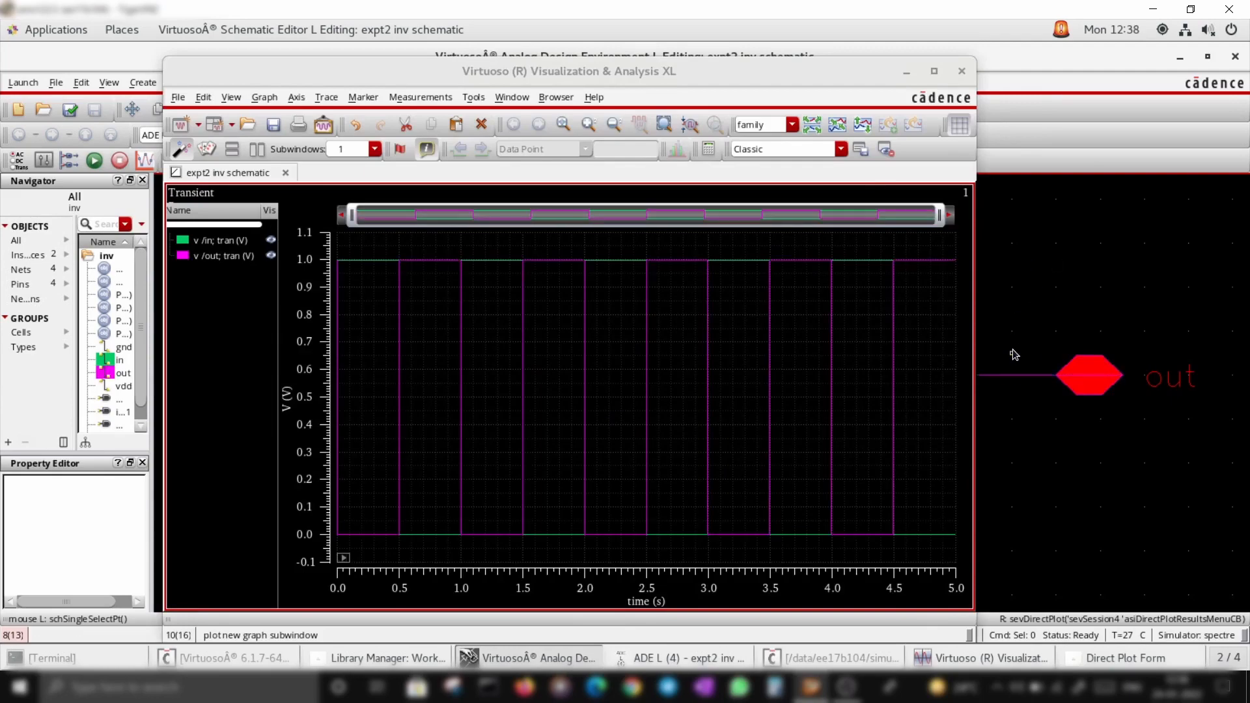
Show the in and out waveforms in separate strips of the enlarged plot window and add a vertical marker
left_click(934, 71)
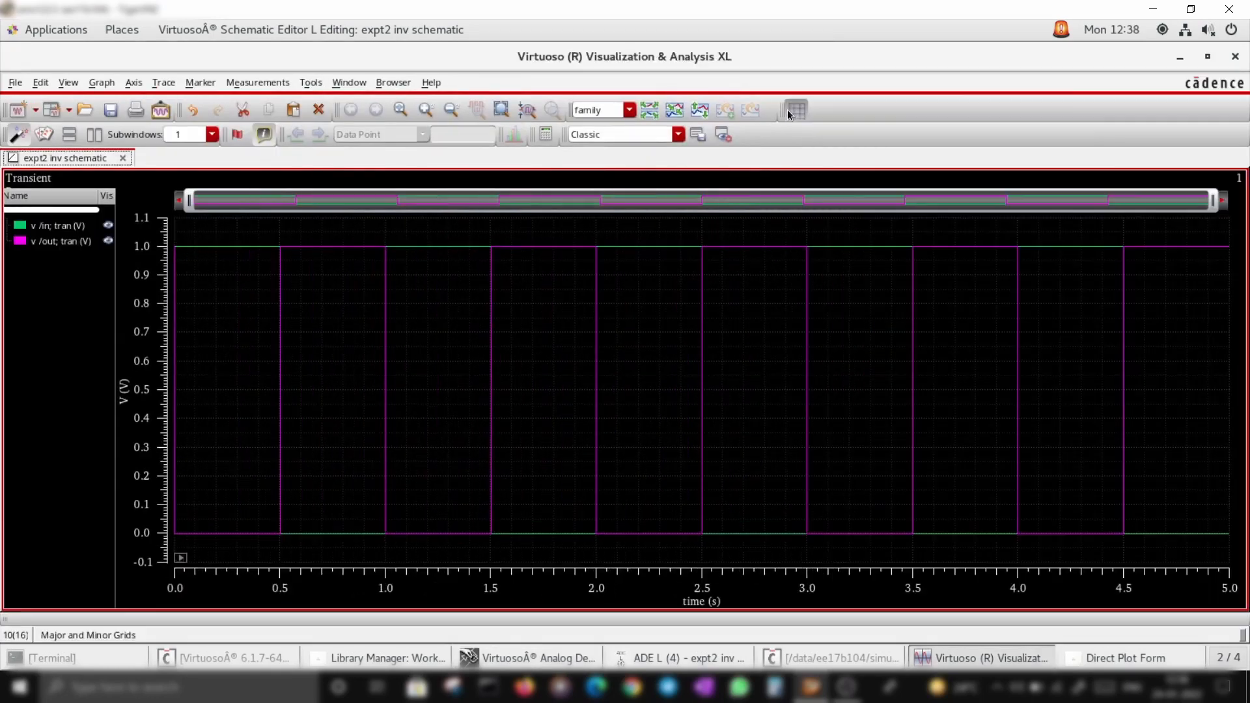
left_click(659, 116)
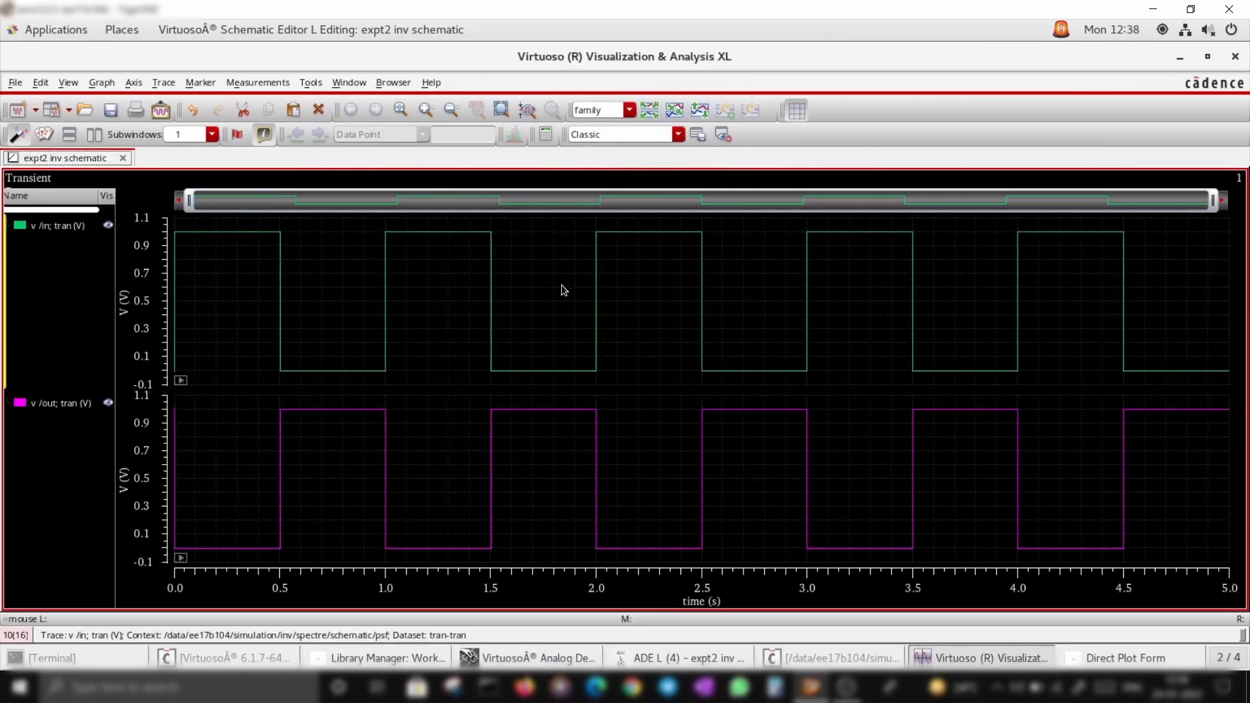
key("v")
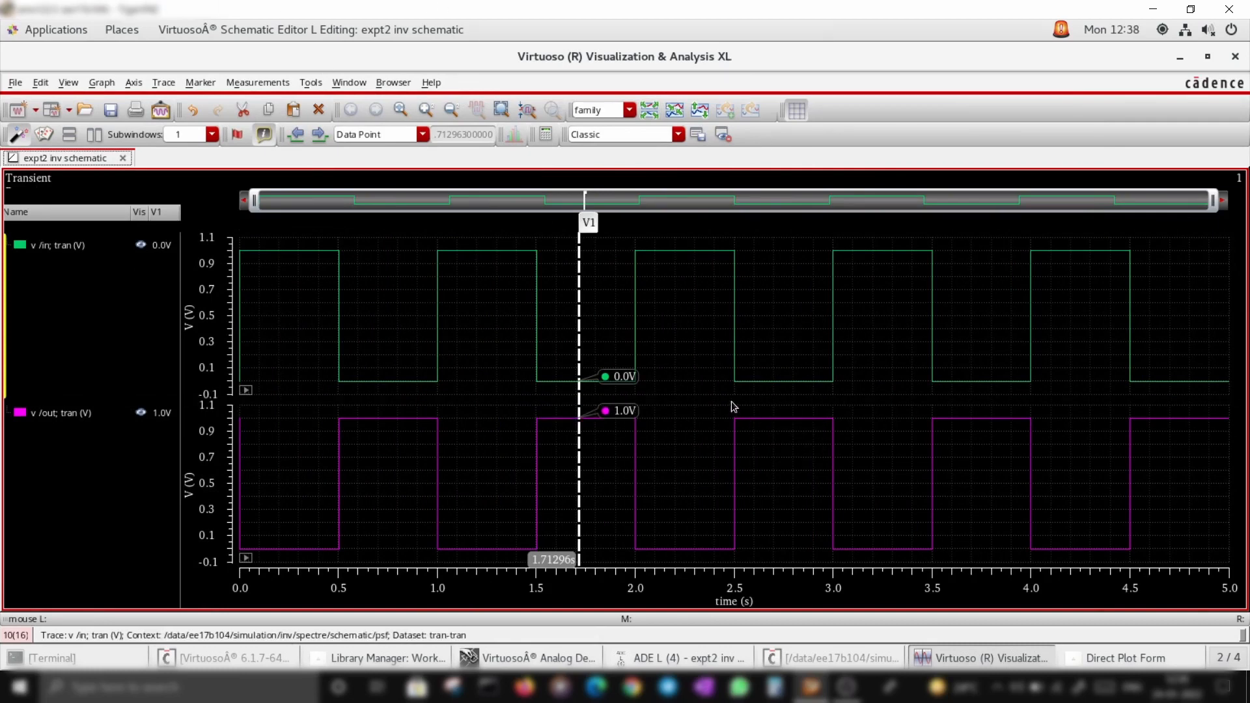
Close the plot window and delete the PMOS transistor from the inverter schematic
left_click(1235, 56)
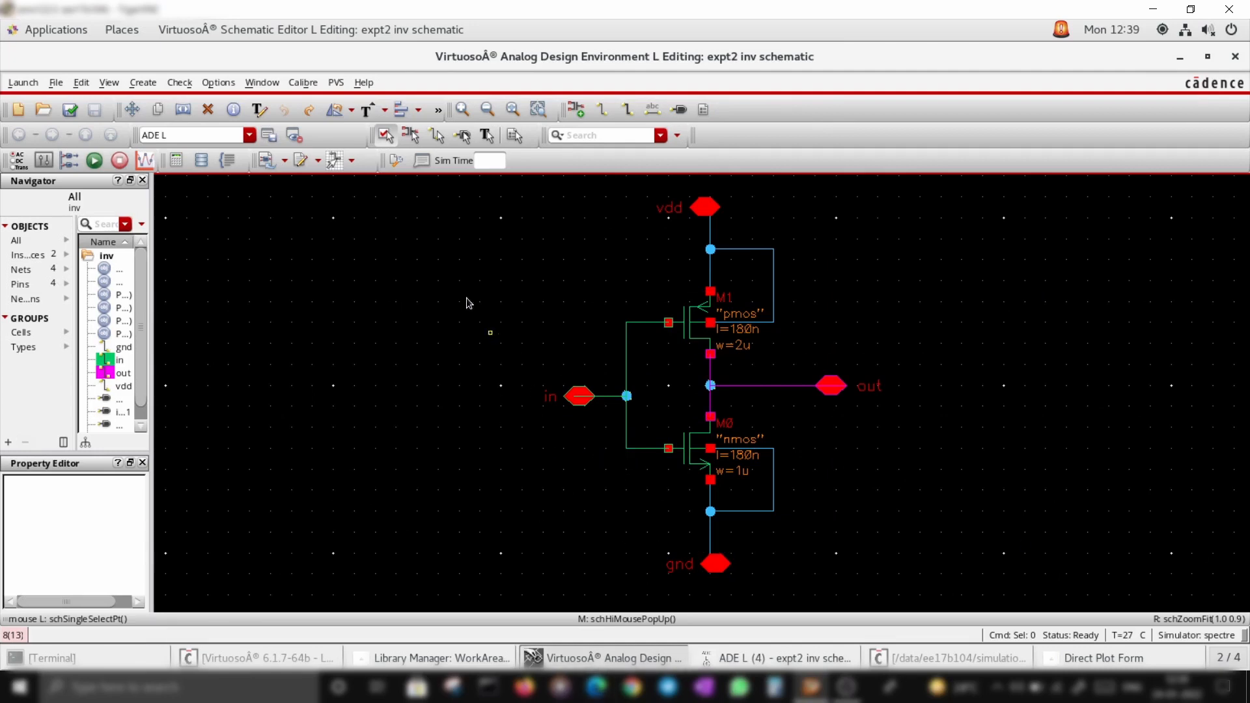
left_click_drag(543, 176, 880, 357)
key("Delete")
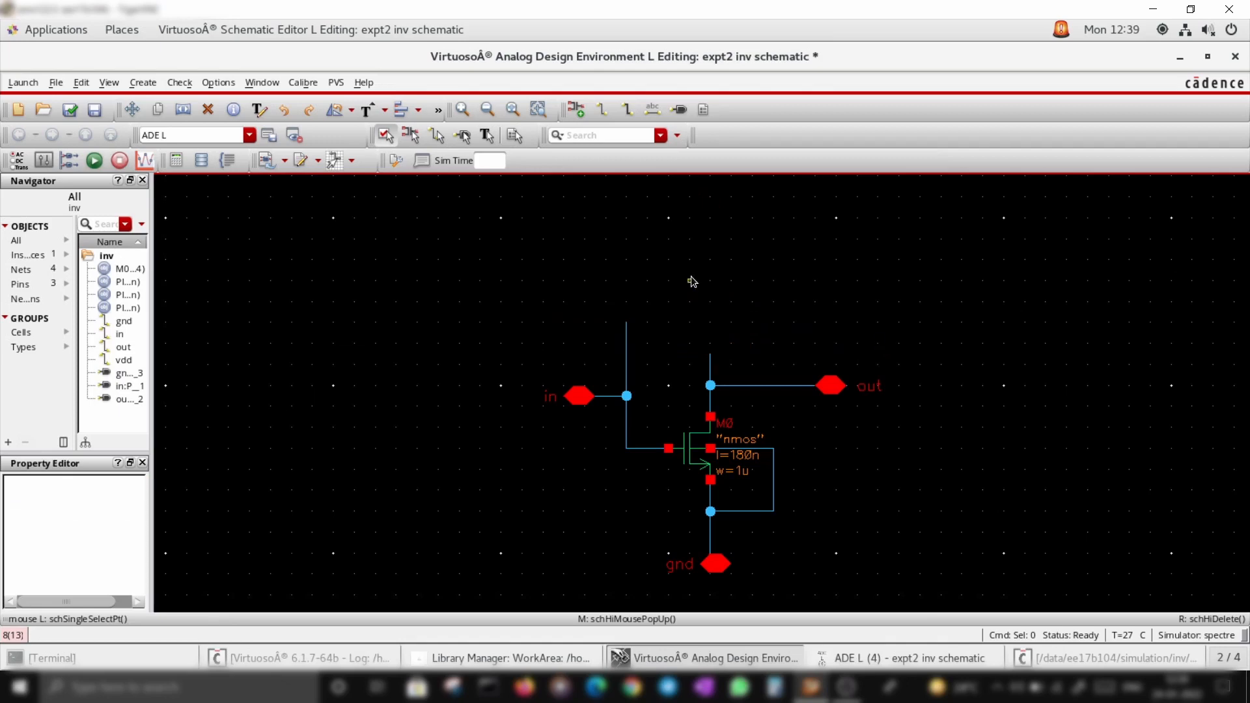
Delete the leftover wires of the removed PMOS and the input net above the gate
key("Delete")
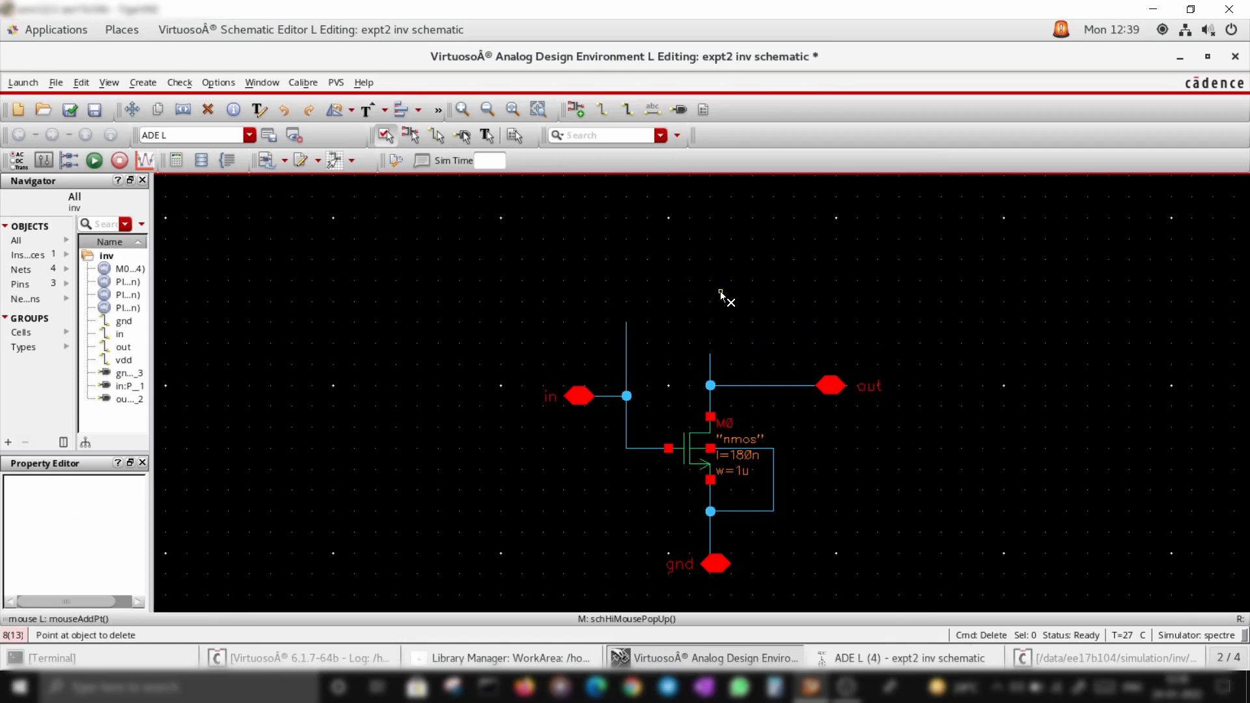
left_click(712, 370)
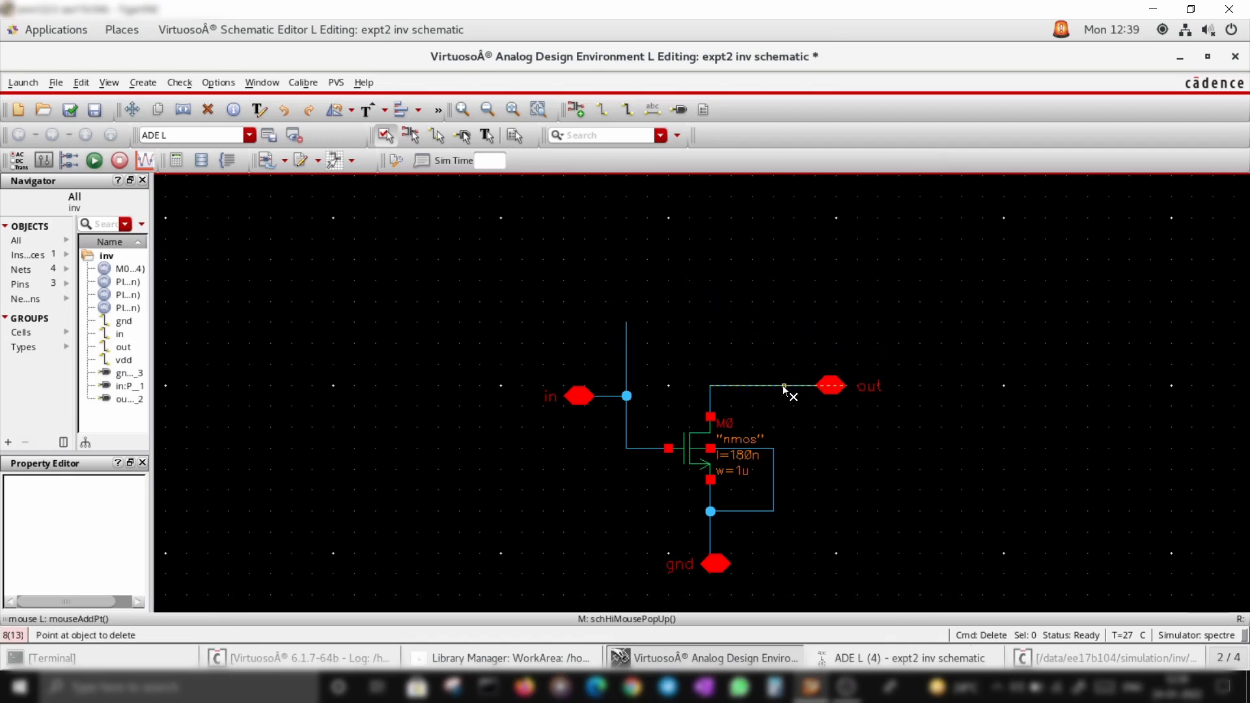
left_click(625, 345)
left_click(614, 397)
left_click(628, 427)
key("Escape")
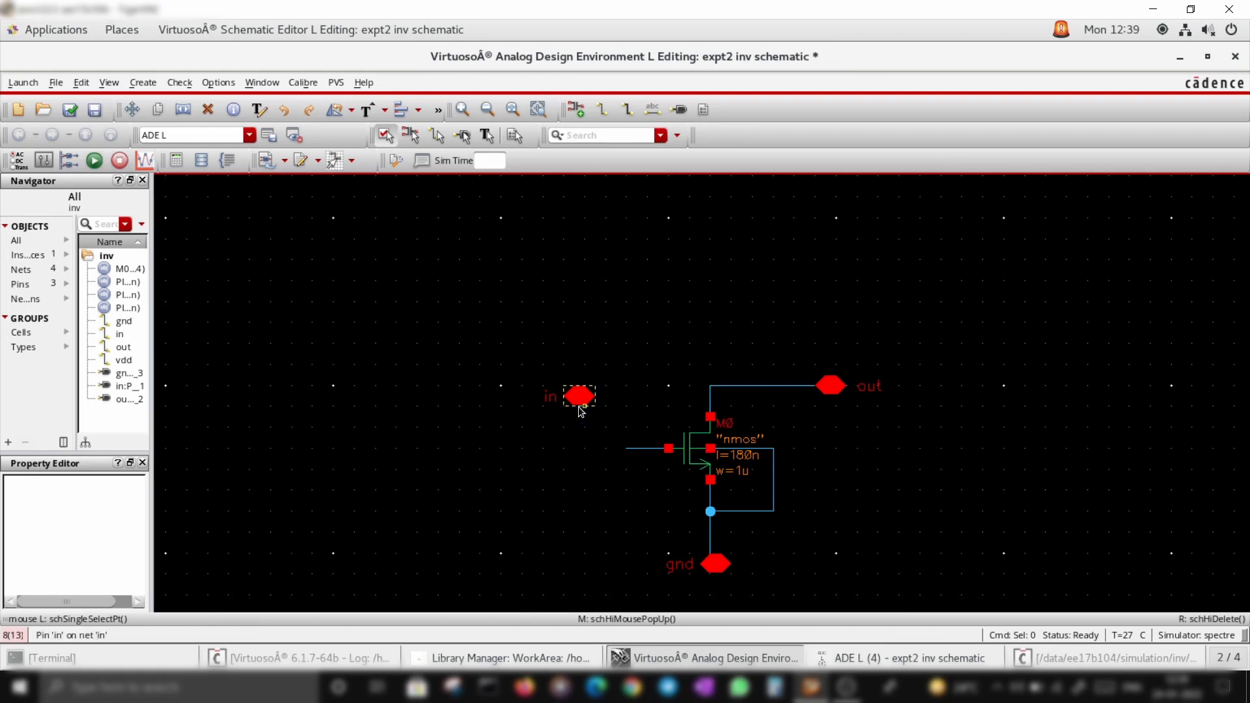
Move the in pin onto the NMOS gate wire and the out pin onto the drain, then check and save
left_click_drag(581, 406, 591, 458)
left_click_drag(844, 394, 710, 338)
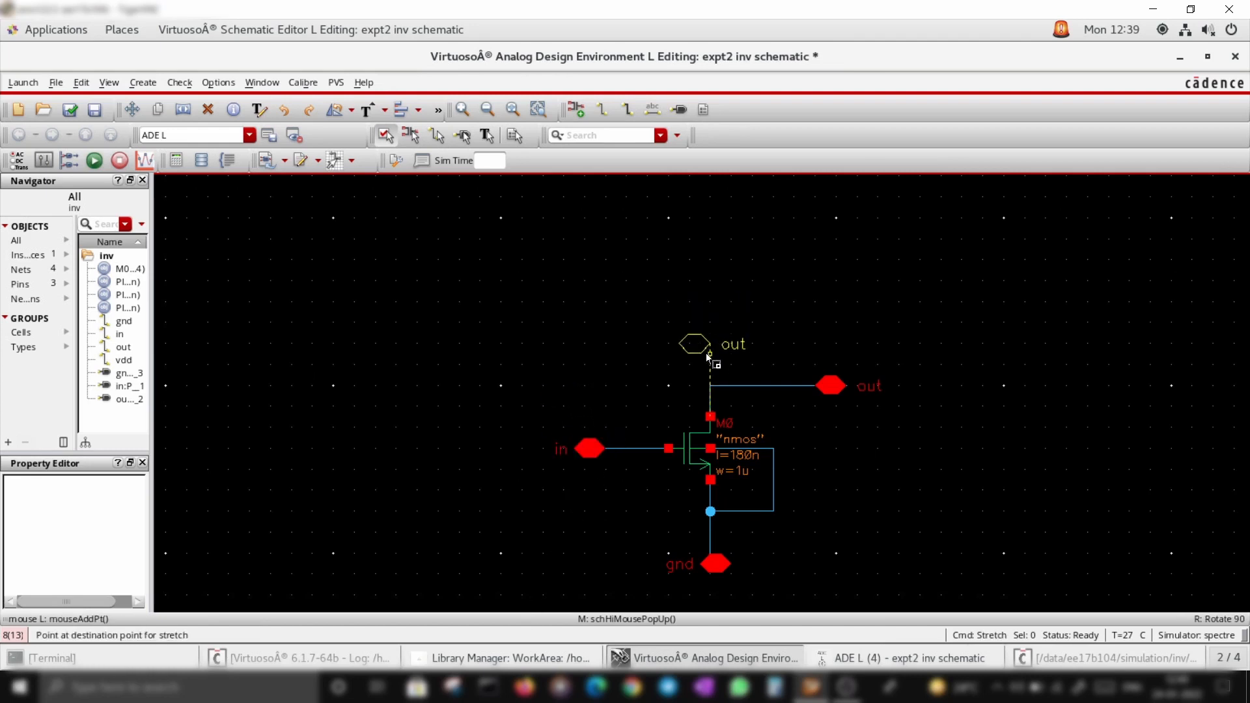
left_click(709, 362)
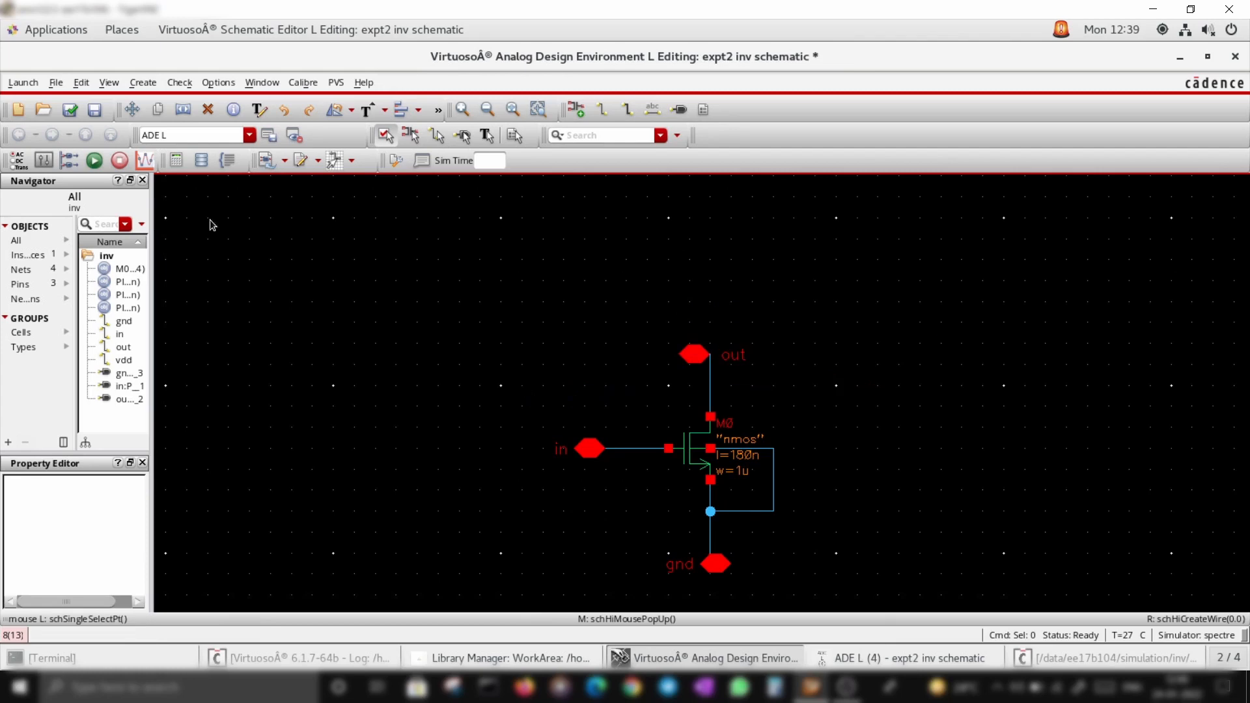
left_click(70, 109)
Rename the pin on the NMOS drain to vdd
left_click(732, 354)
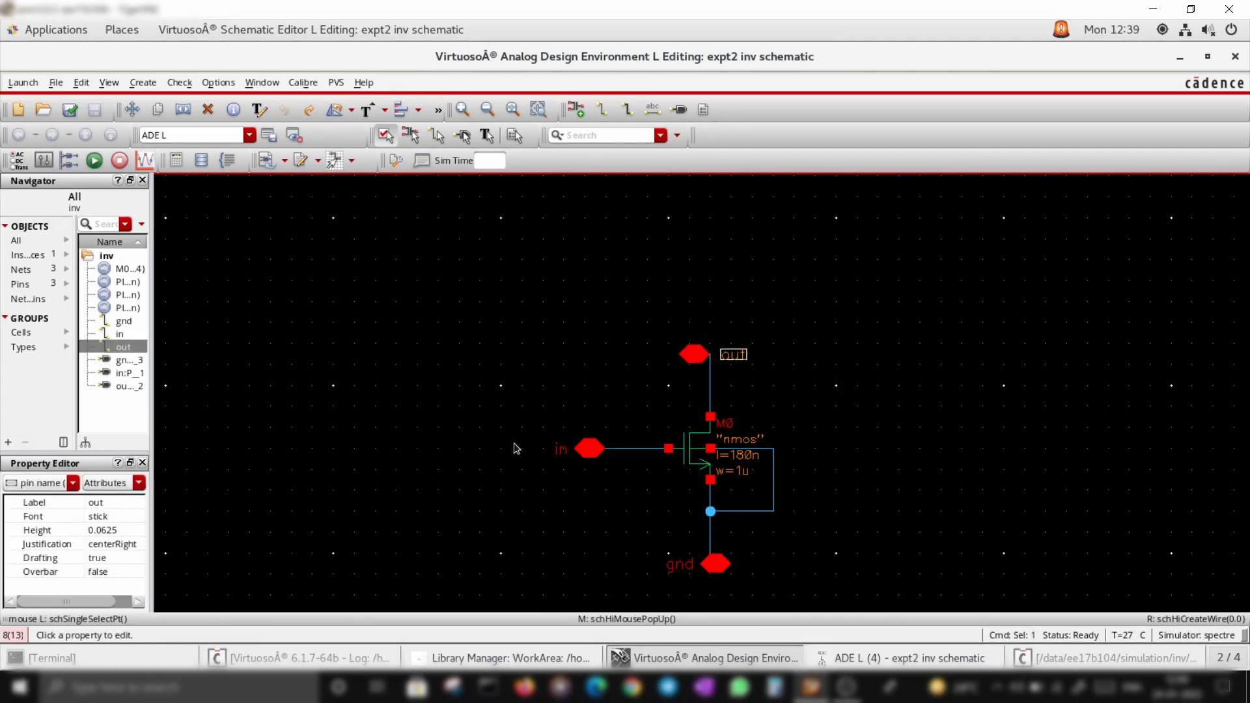
left_click(692, 362)
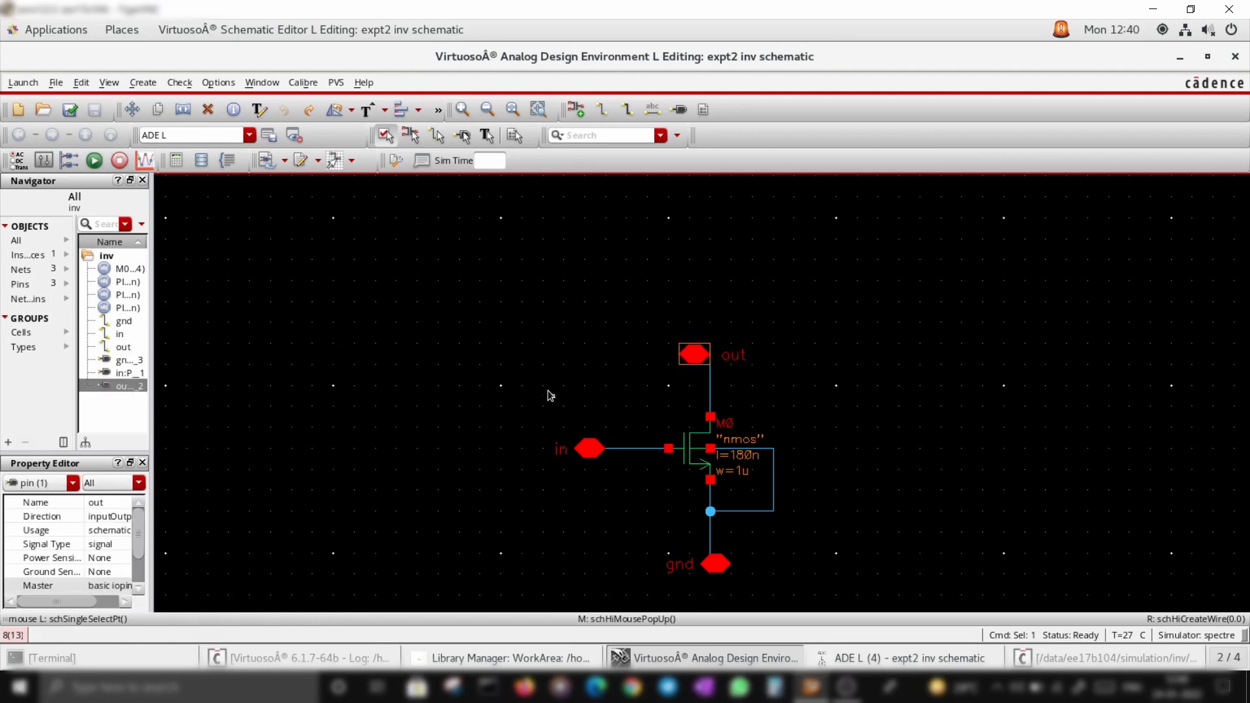
key("q")
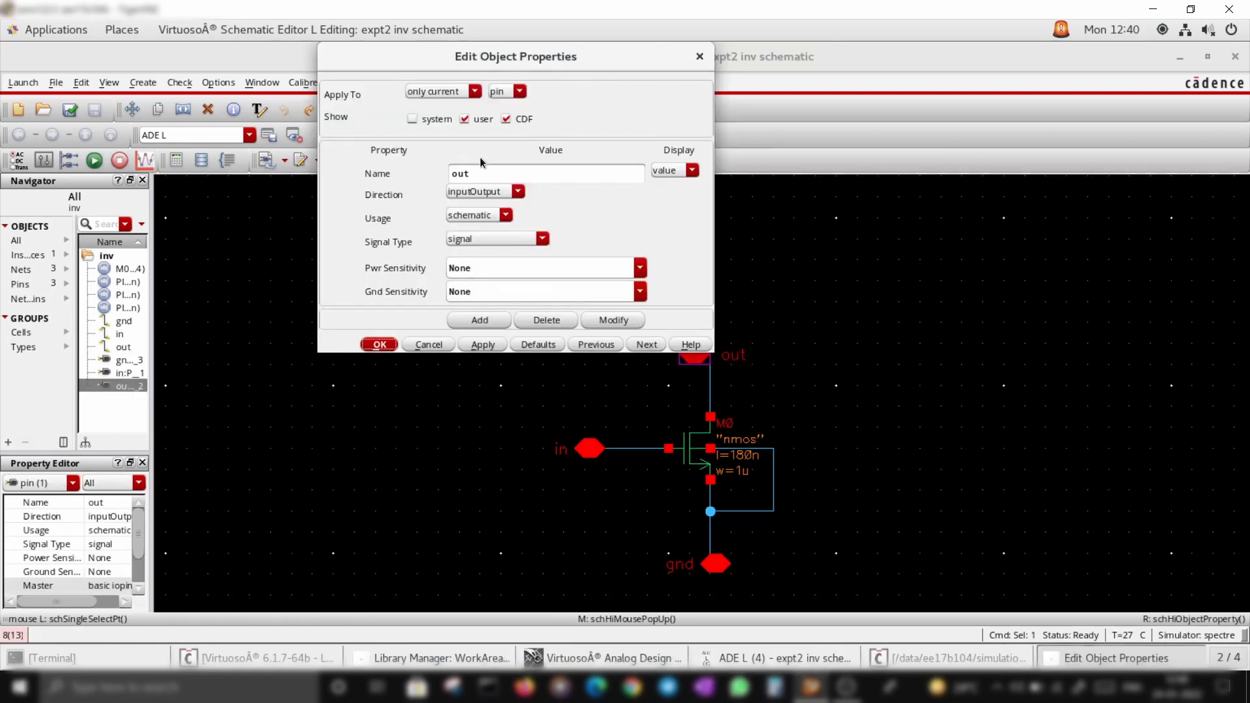
left_click(489, 177)
left_click_drag(490, 177, 450, 182)
type("v")
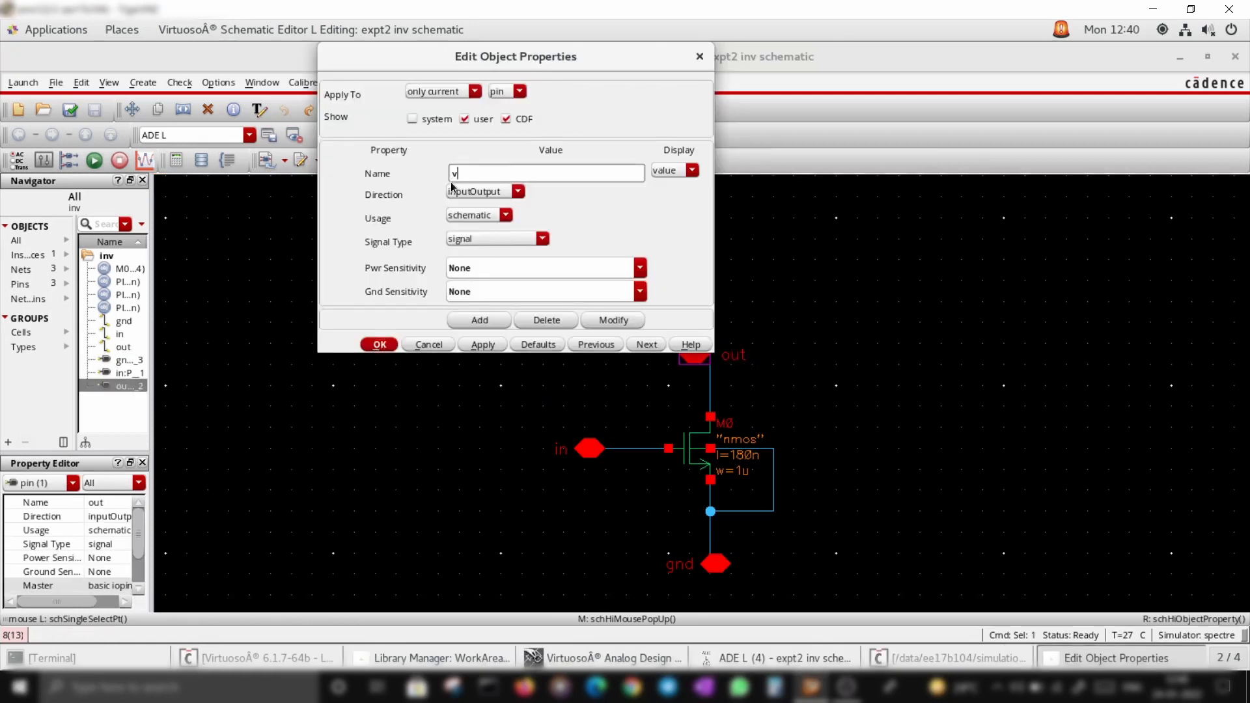
type("dd")
key("Return")
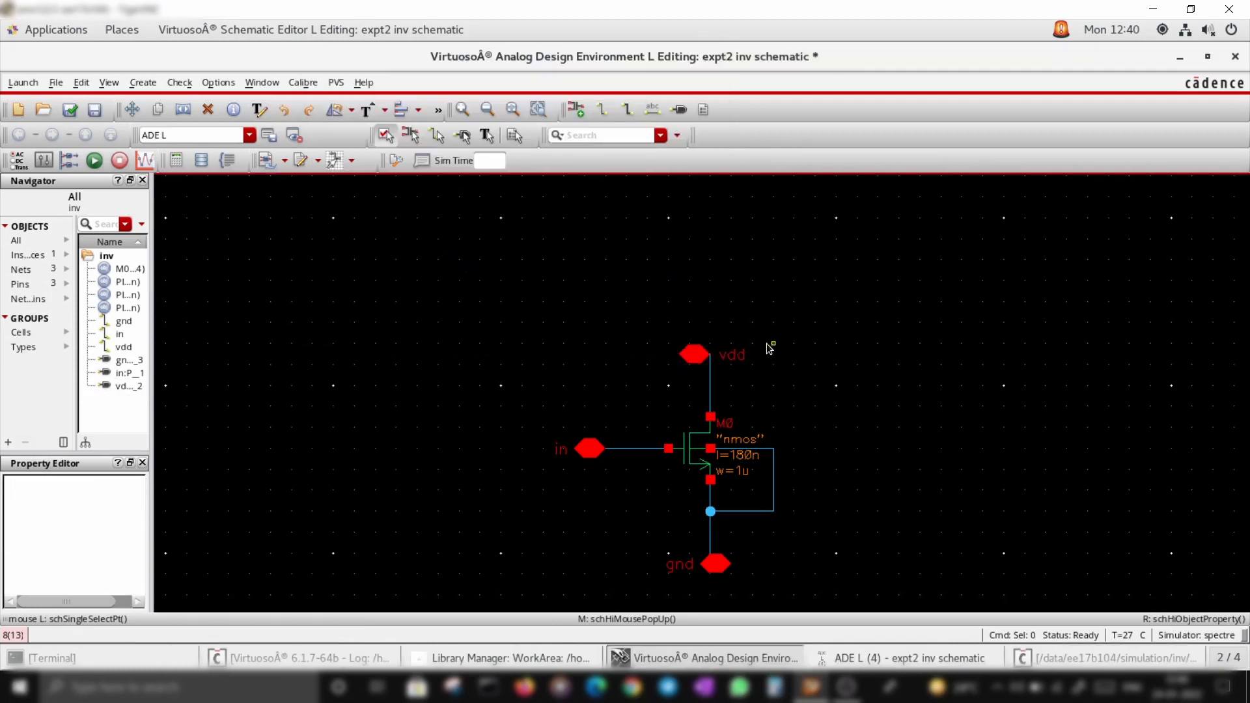
Check and save the schematic
left_click(733, 354)
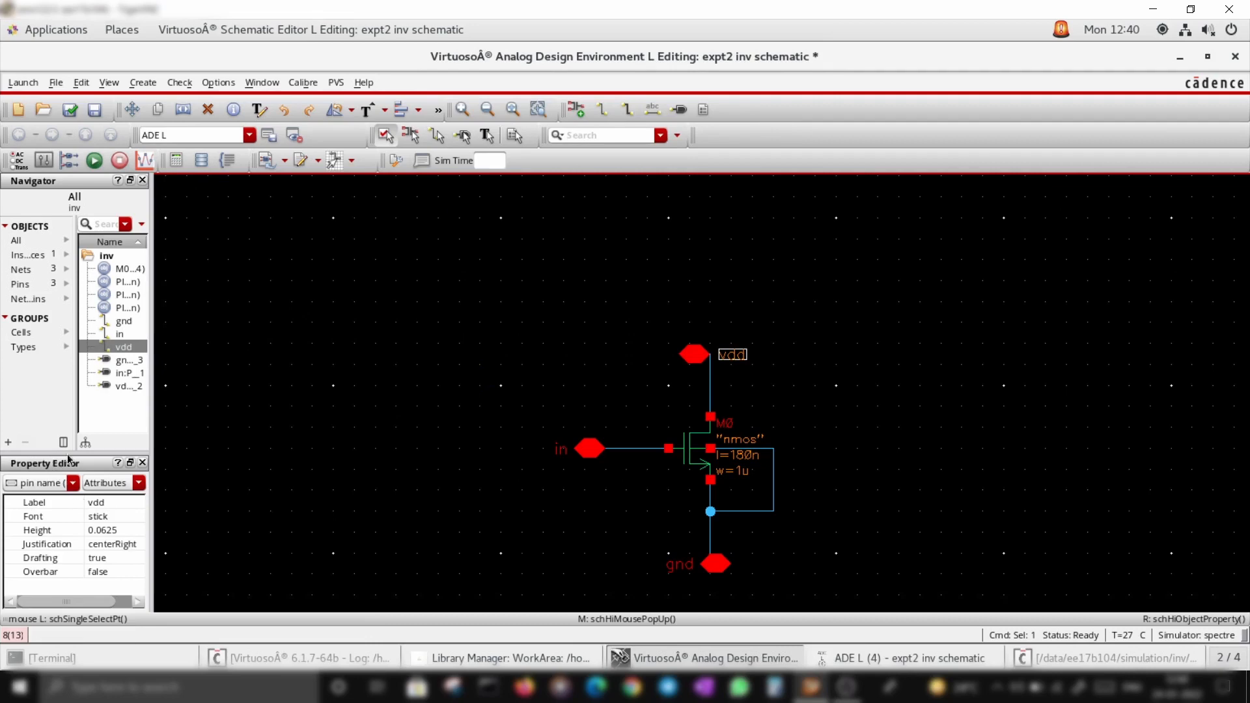
left_click(562, 299)
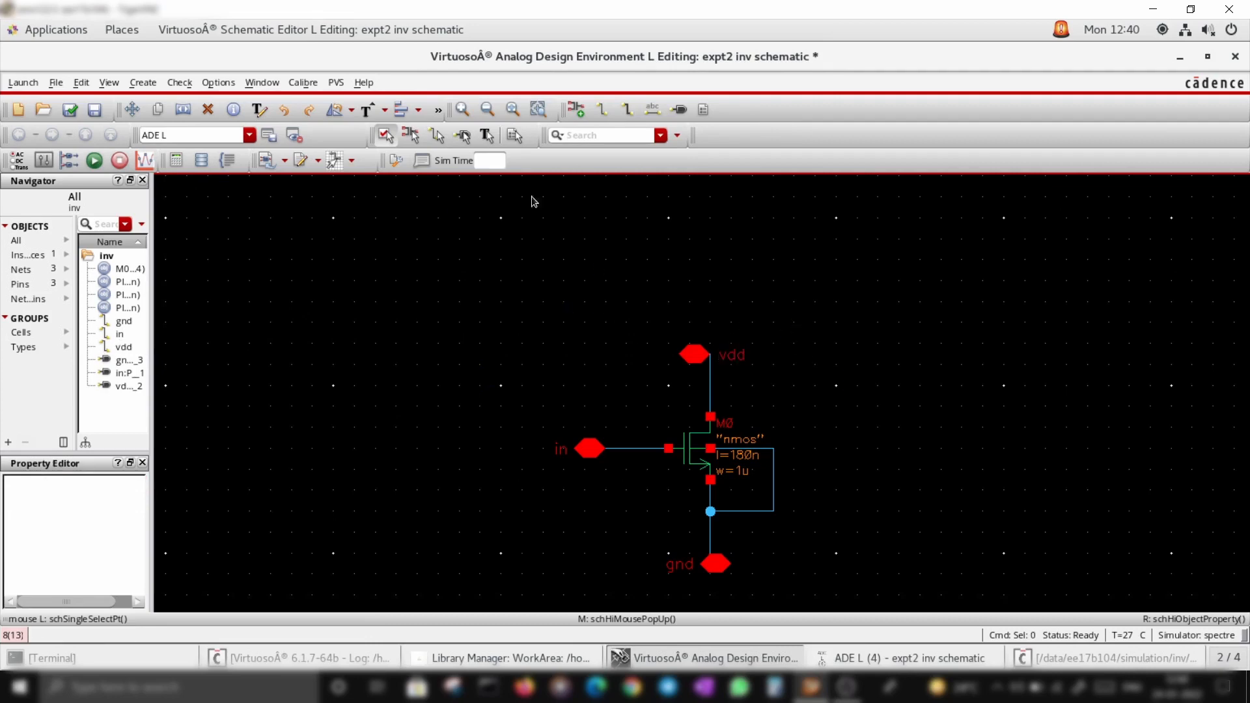
left_click(72, 109)
left_click(109, 82)
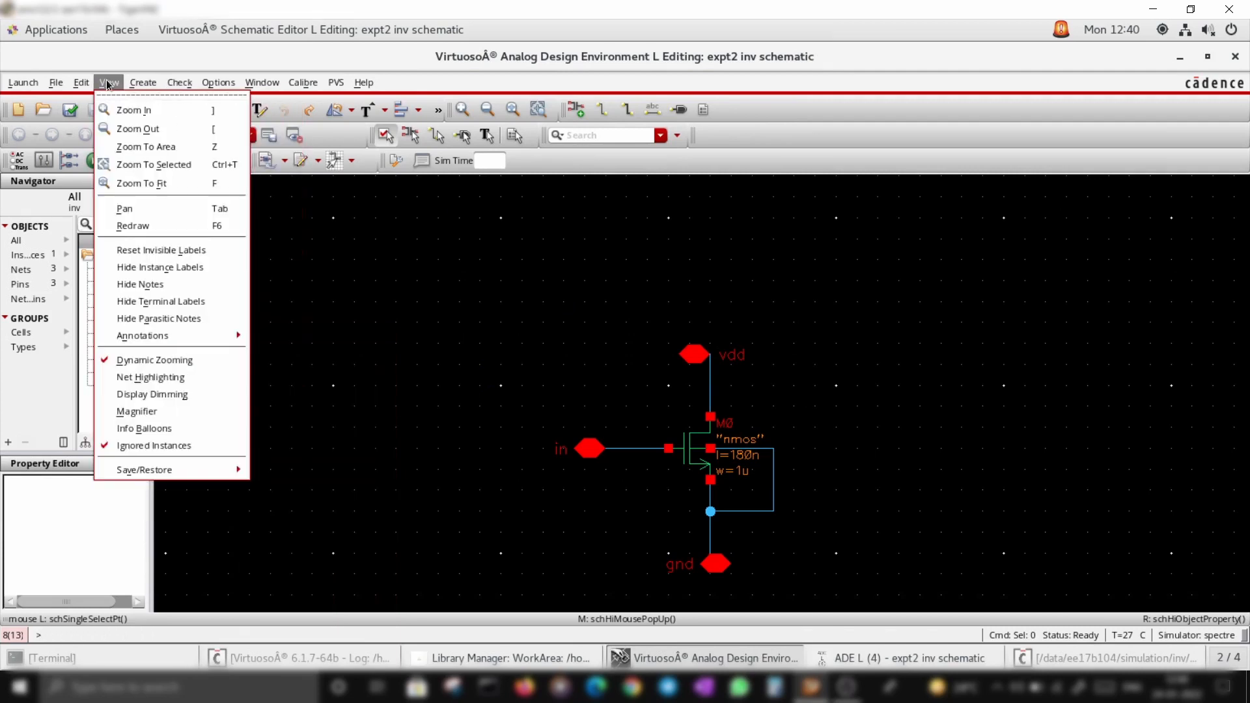
left_click(492, 355)
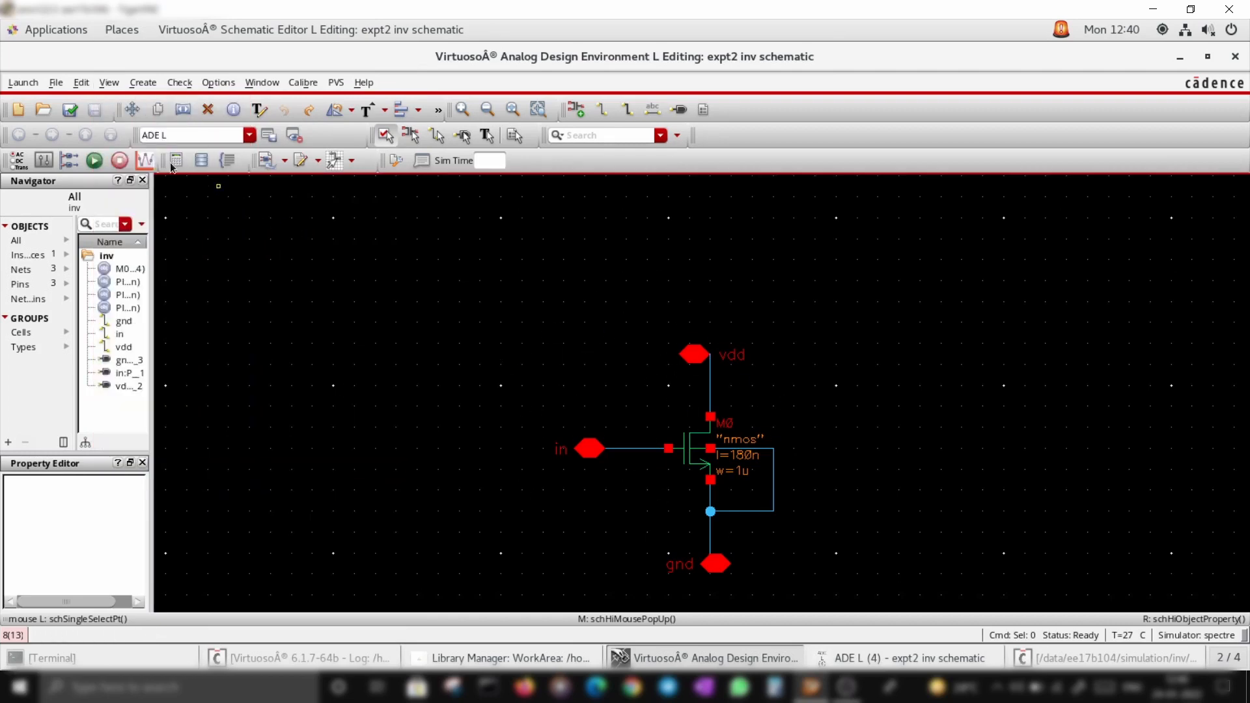
Set the NMOS width to the variable w, then check and save the schematic
left_click(71, 111)
left_click(692, 473)
key("q")
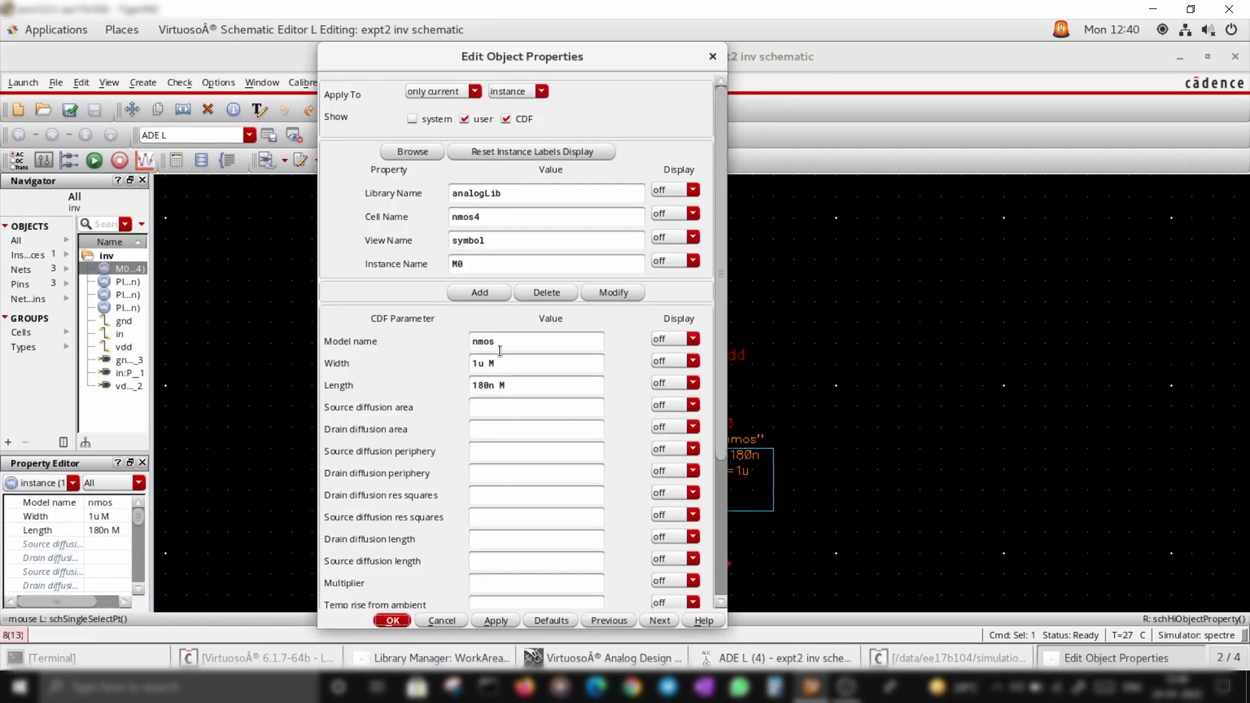
left_click_drag(504, 366, 461, 371)
key("BackSpace")
key("Return")
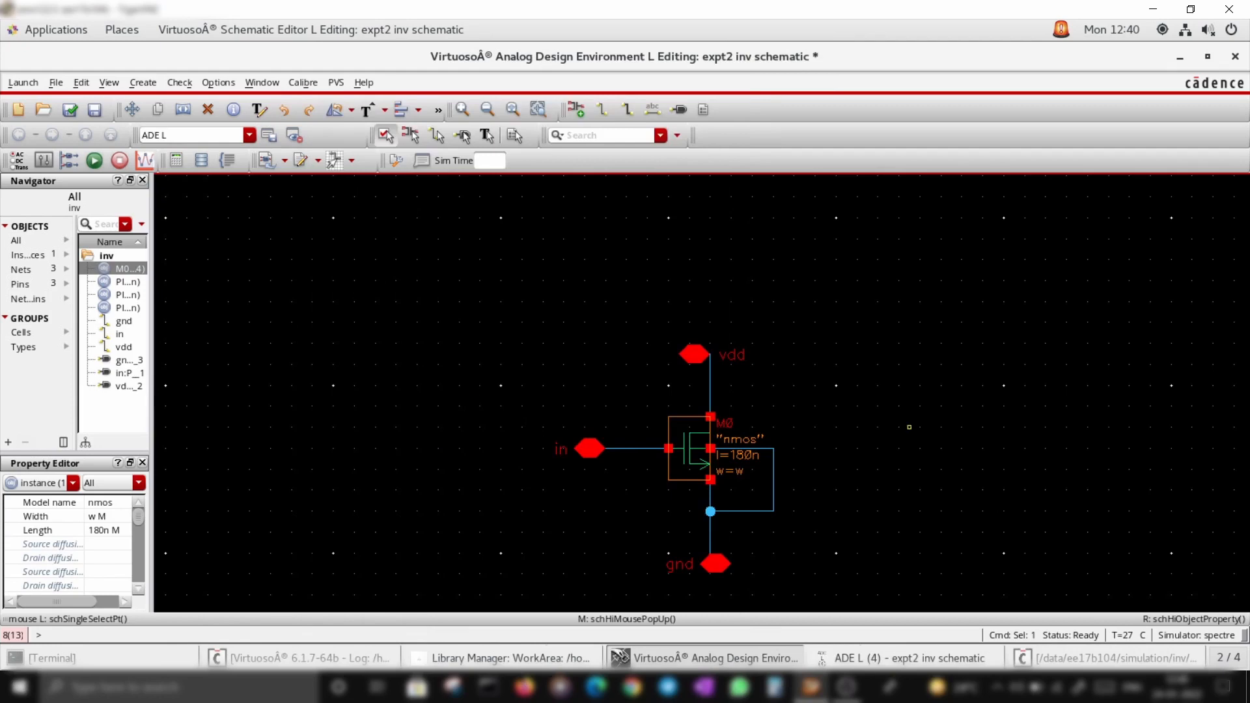
left_click(72, 111)
Add a design variable w with value 1u and disable the transient analysis
left_click(983, 659)
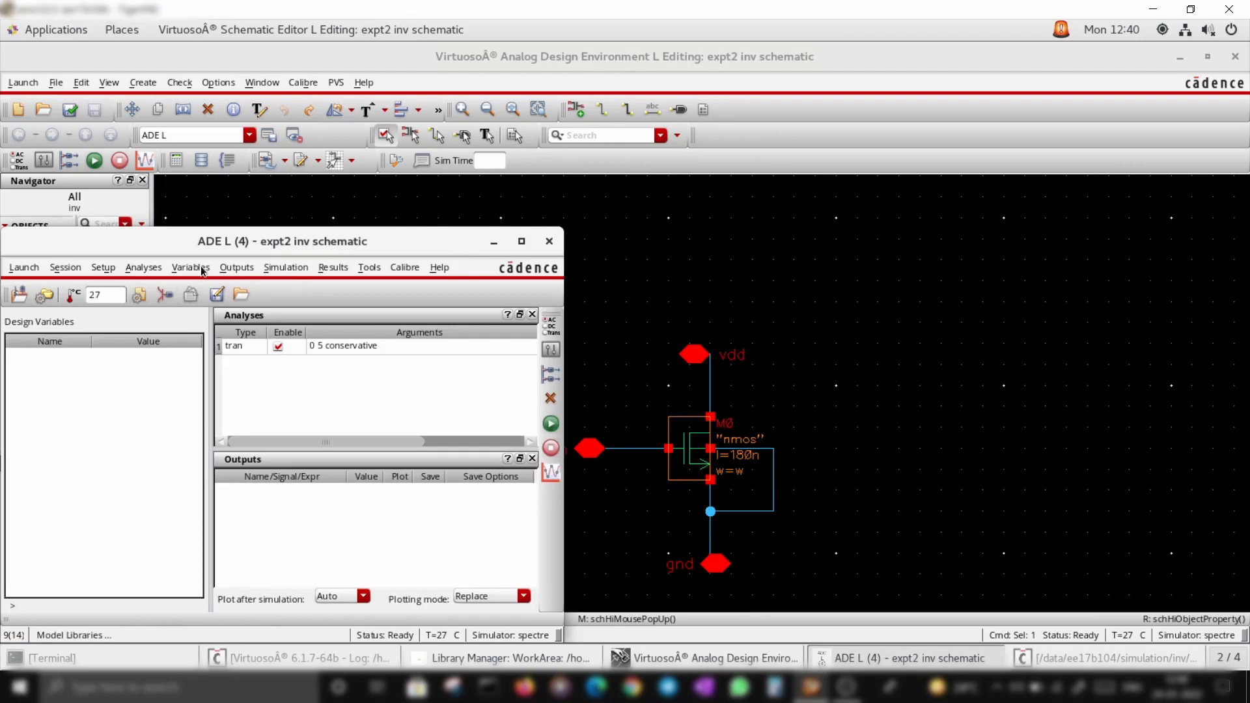
right_click(45, 346)
left_click(99, 392)
left_click(130, 358)
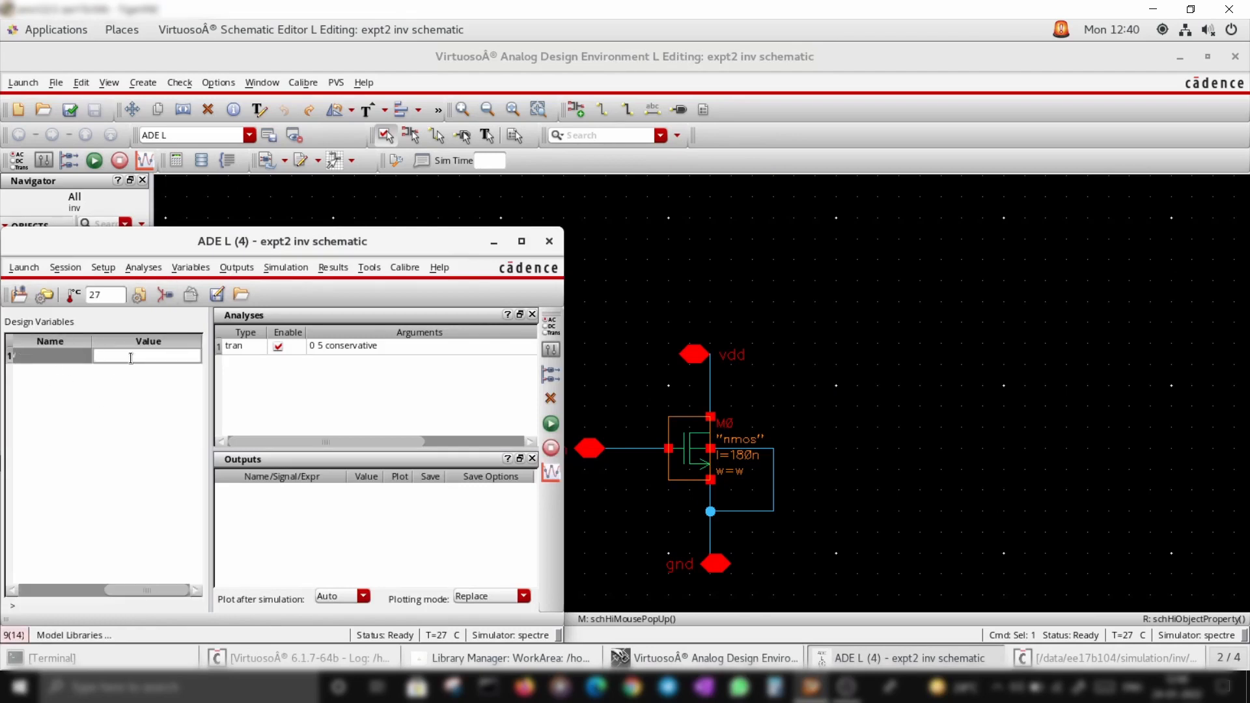
key("Return")
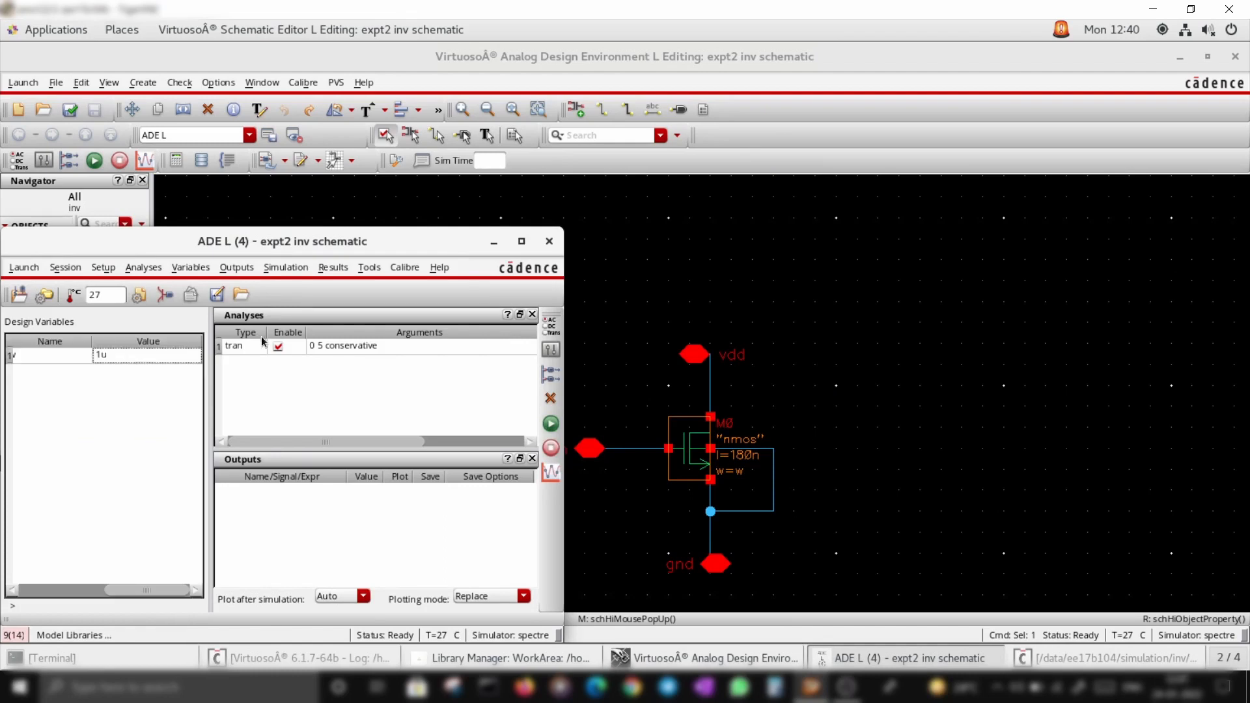
left_click(278, 346)
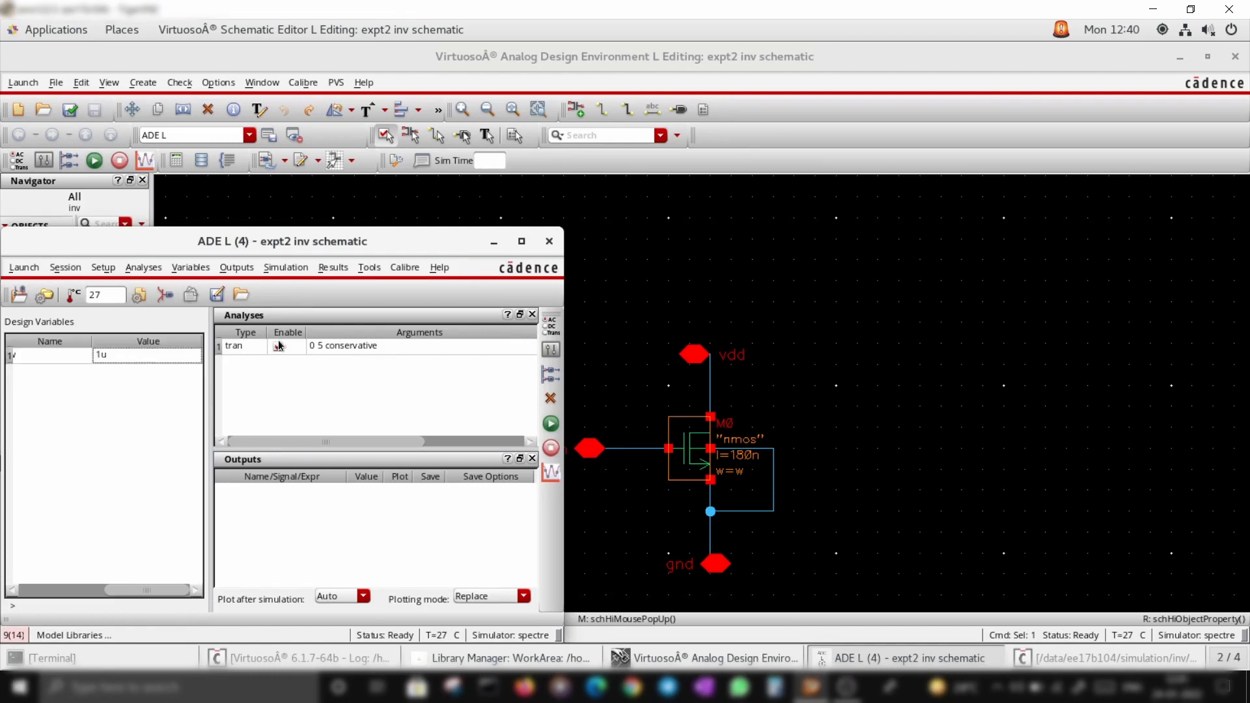
Change the in stimulus to a DC source with DC voltage VG and apply
left_click(163, 297)
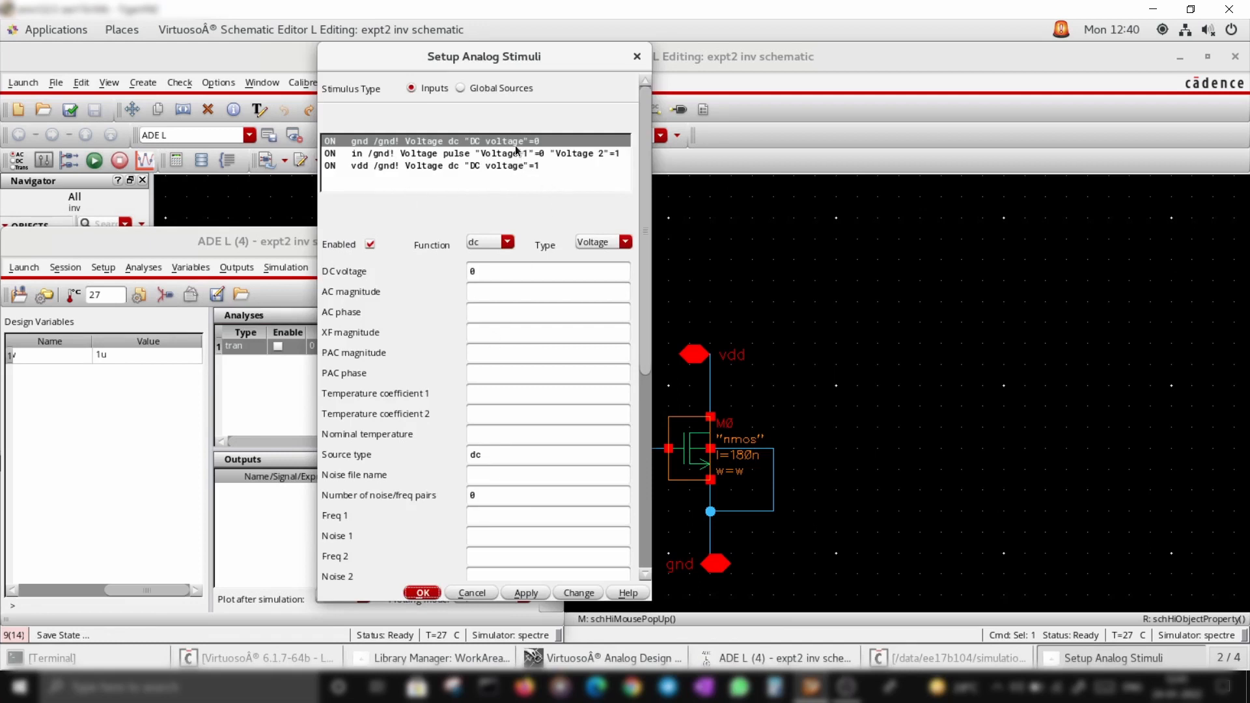
left_click(384, 155)
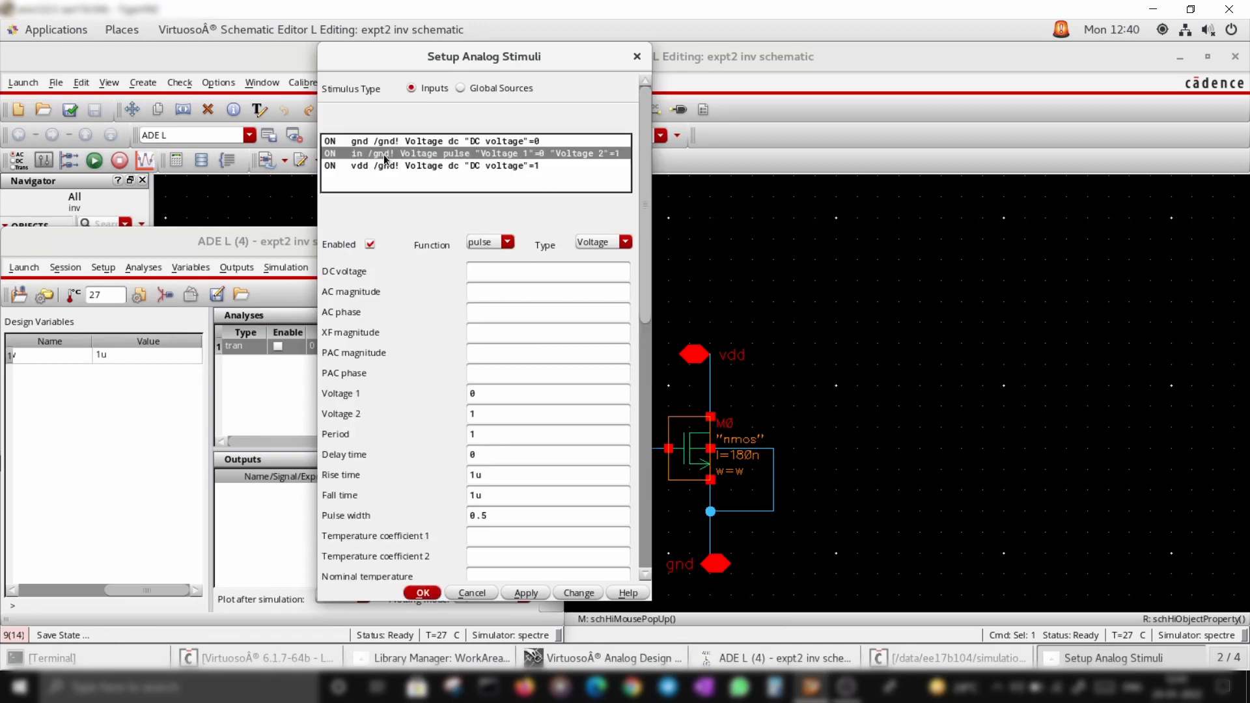
left_click(507, 243)
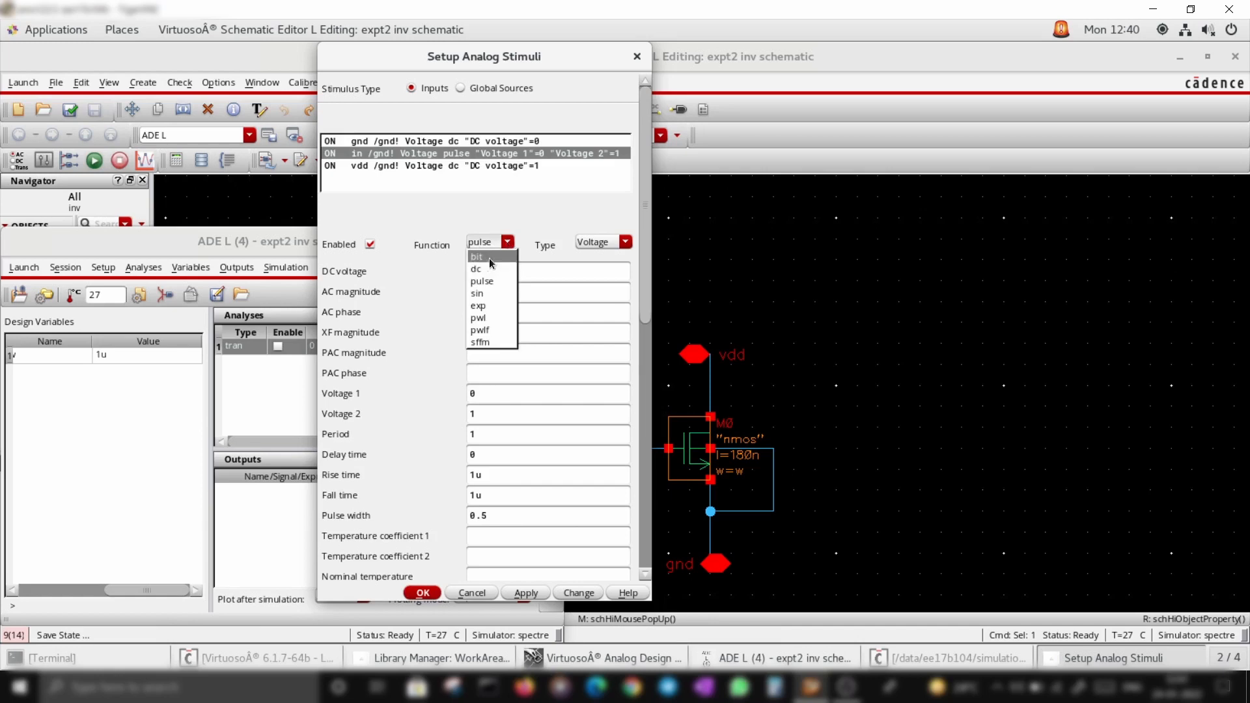
left_click(485, 267)
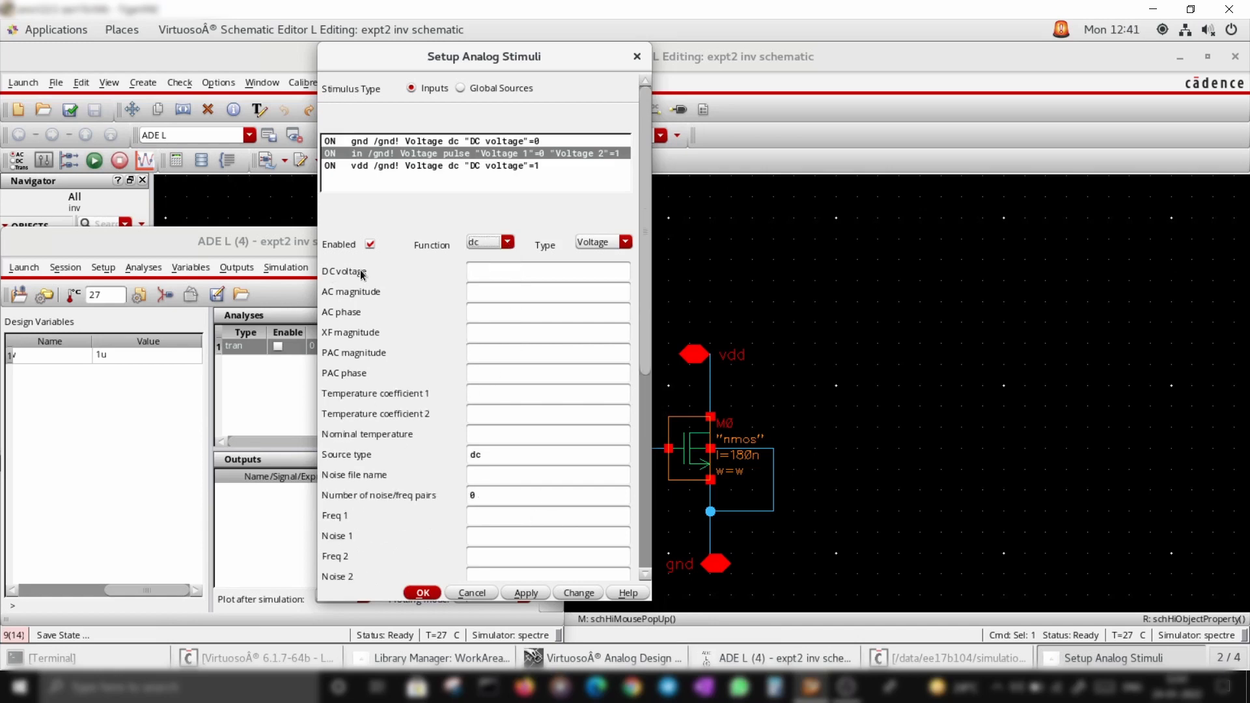
left_click(487, 272)
left_click(529, 593)
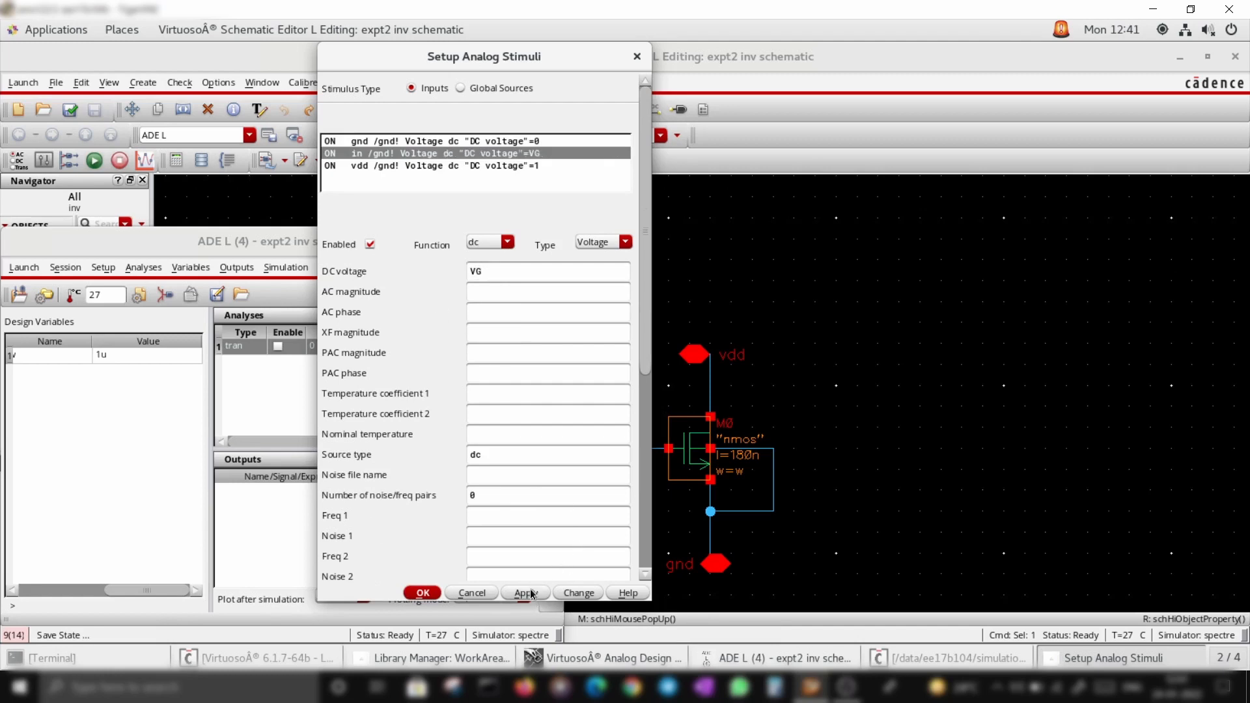
Set the vdd stimulus DC voltage to 1.8 and close the stimuli setup
left_click(407, 166)
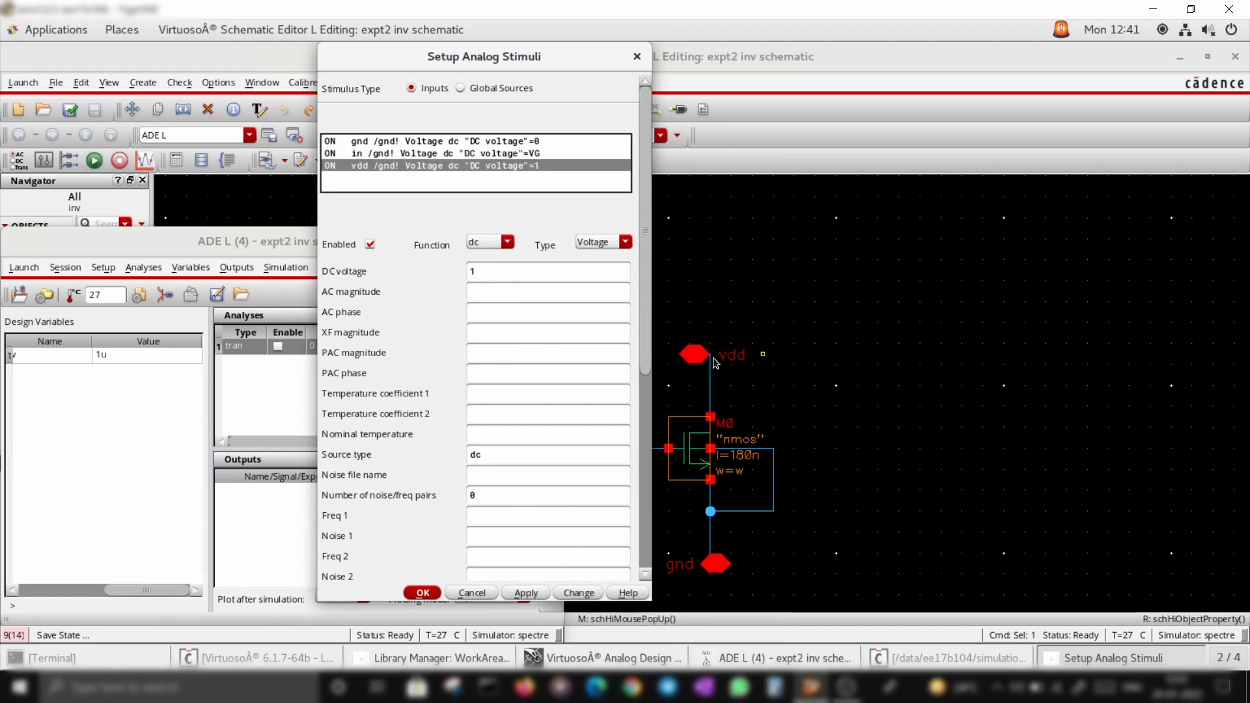
left_click(492, 272)
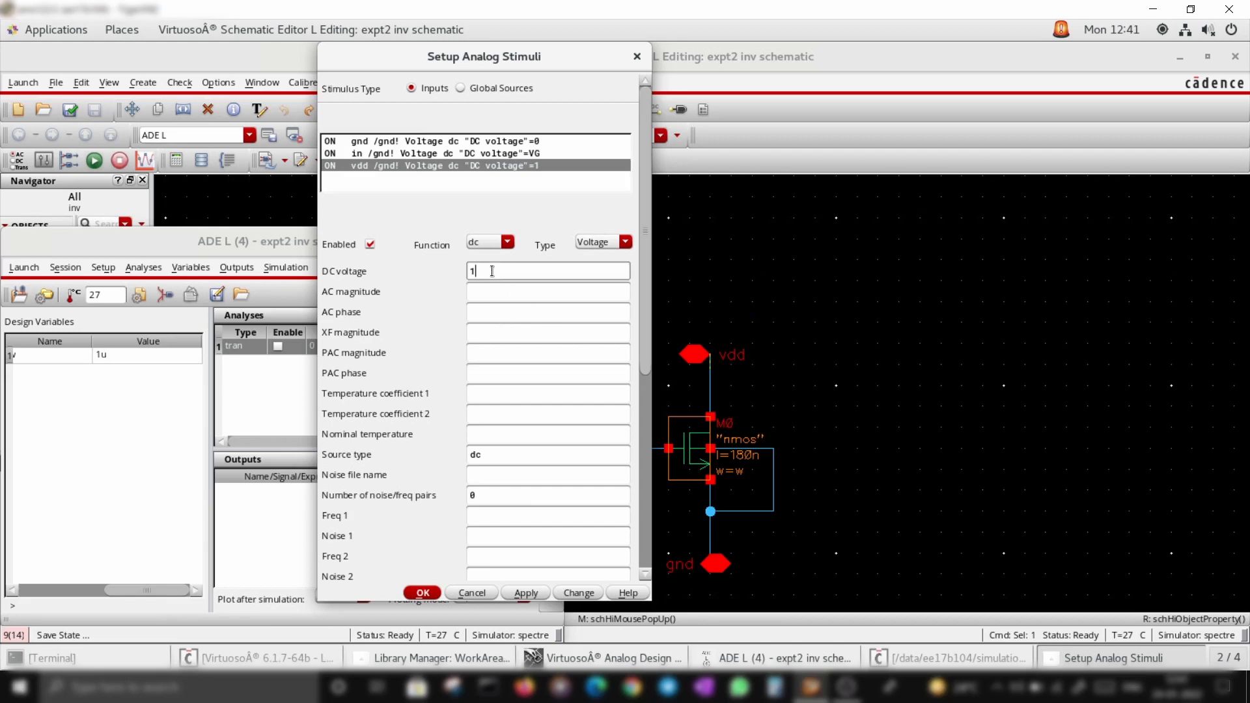
type(".8")
left_click(526, 593)
left_click(423, 593)
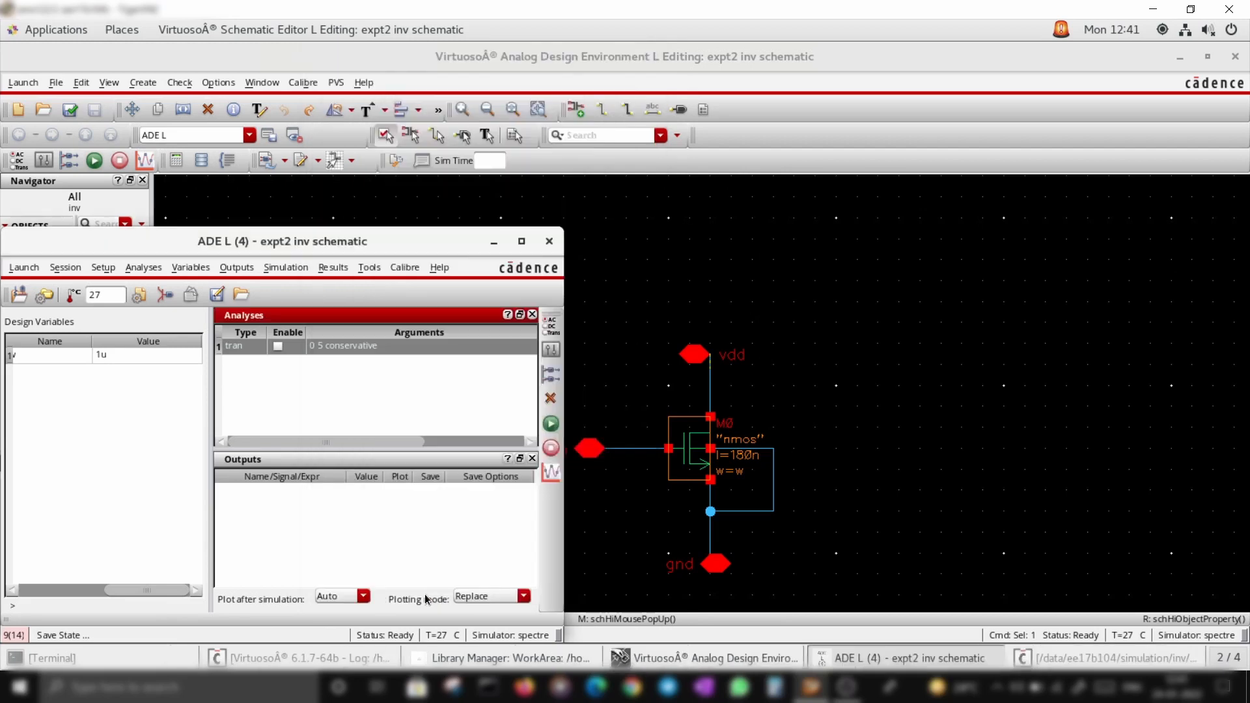
Add a DC analysis that saves the DC operating point and sweeps a design variable
left_click(552, 320)
left_click(451, 87)
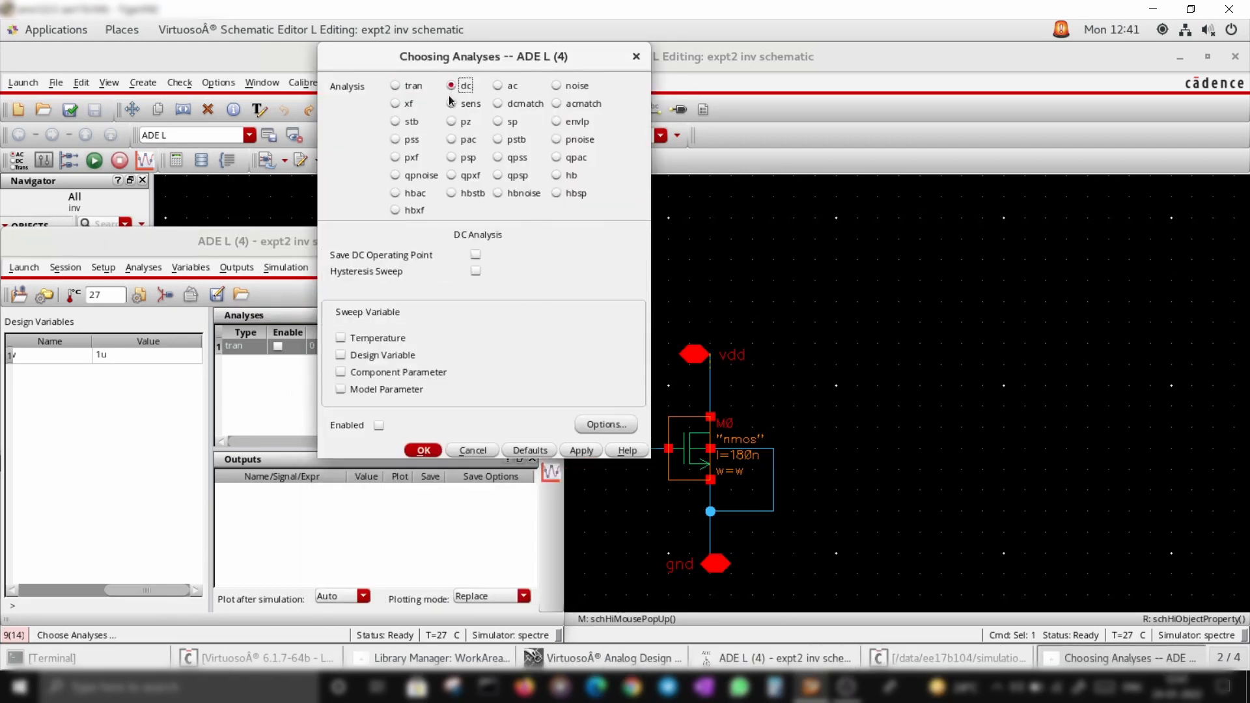
left_click(476, 255)
left_click(340, 355)
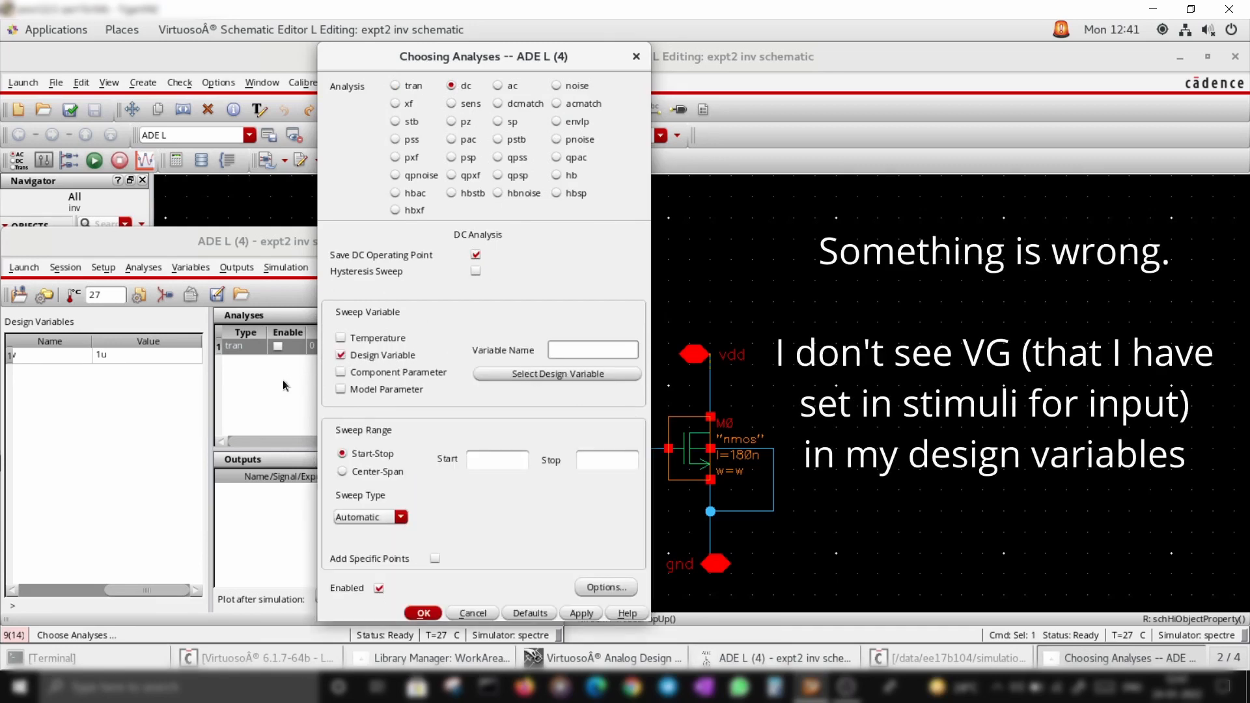
Open the design variables editor, close it, and cancel the DC analysis form
double_click(89, 407)
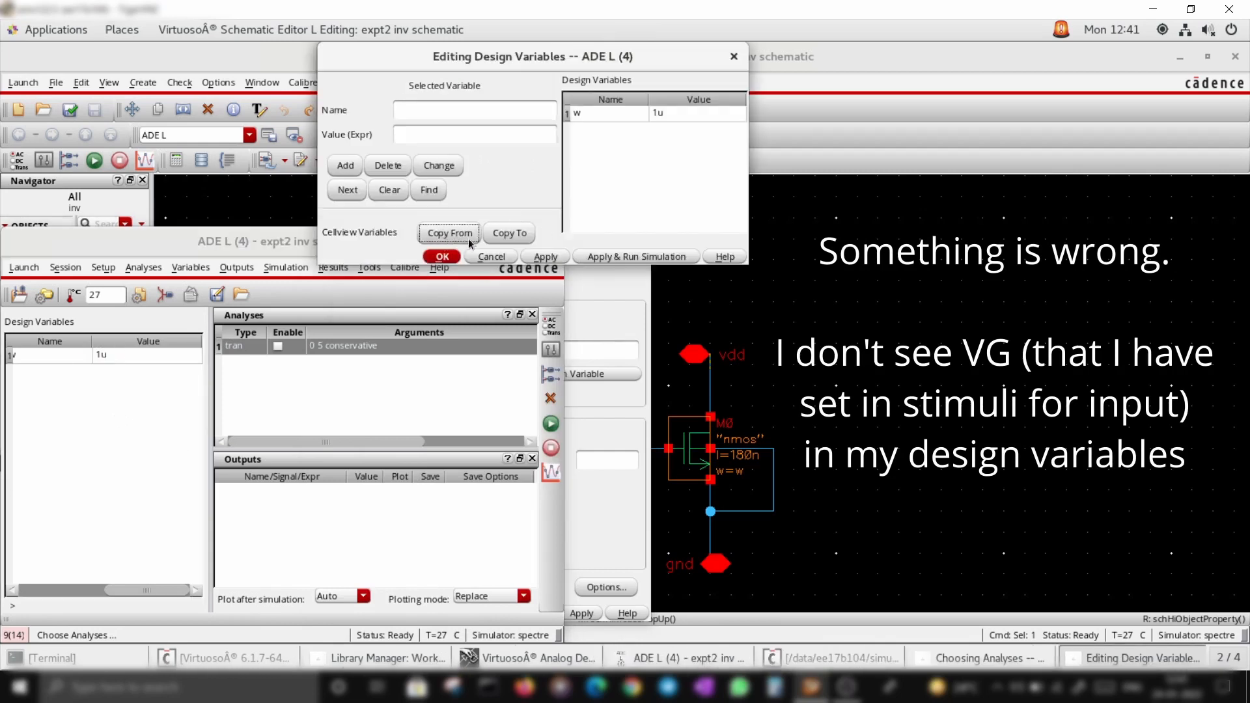
left_click(448, 258)
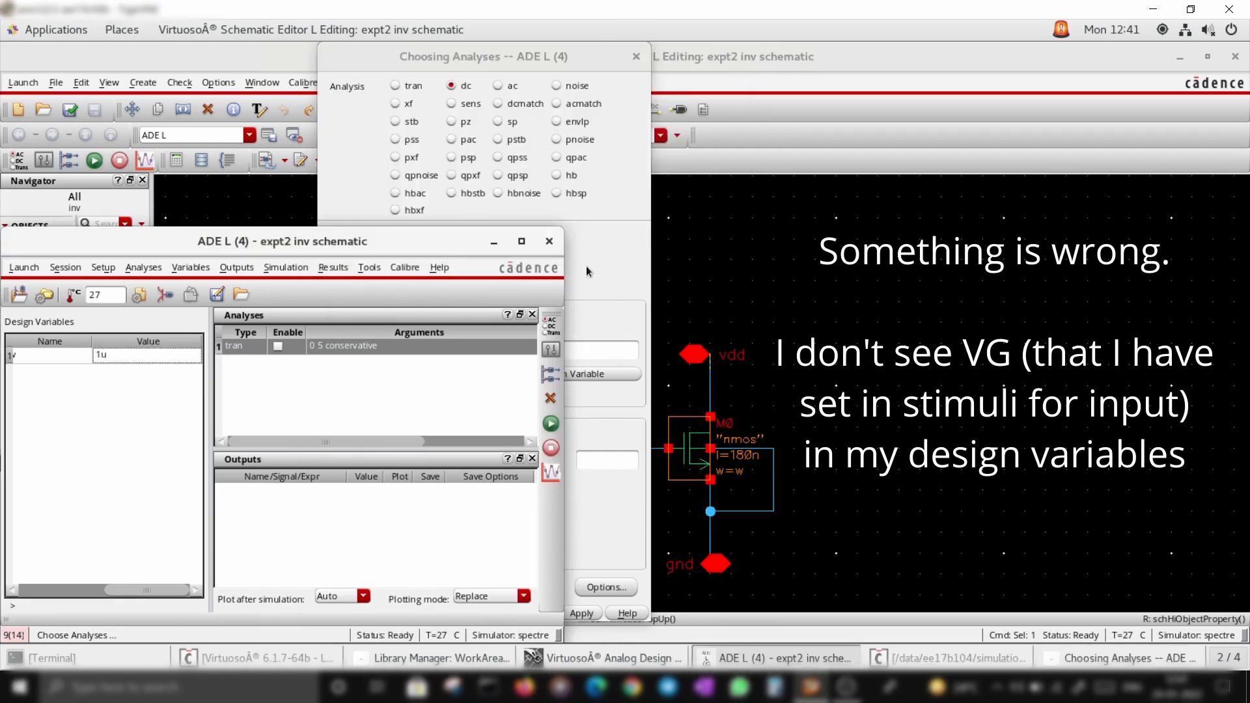
left_click(612, 255)
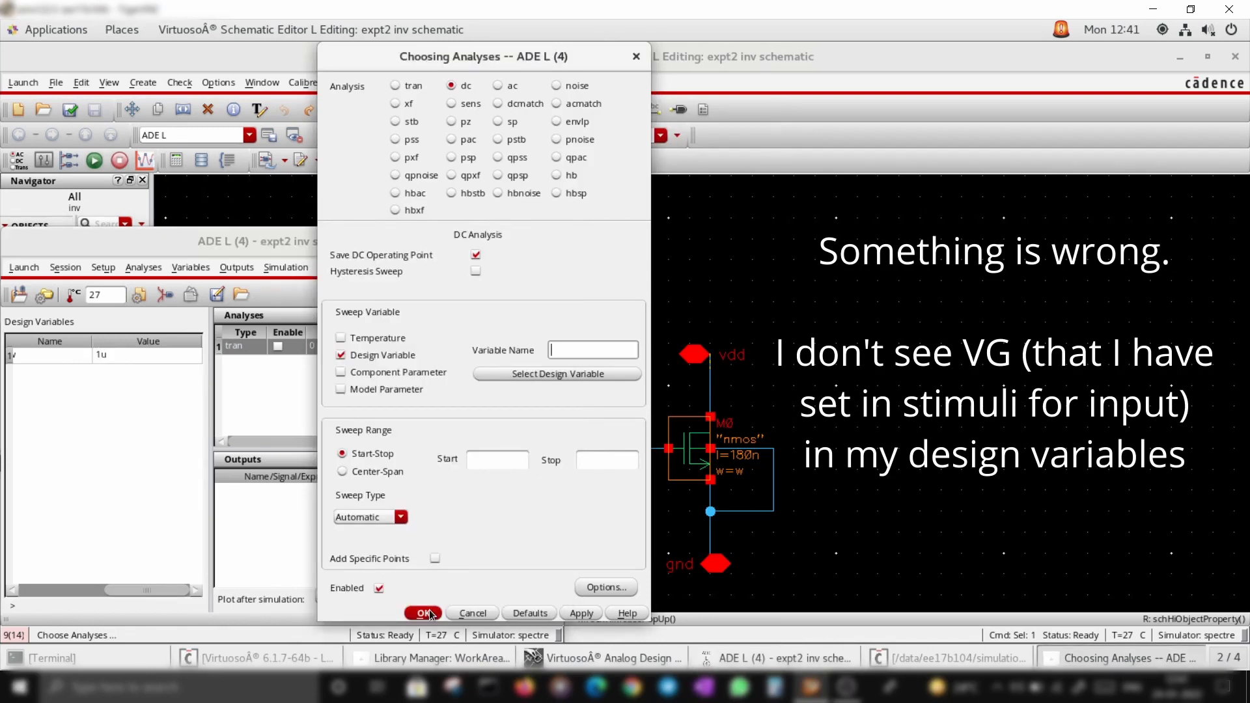
left_click(477, 614)
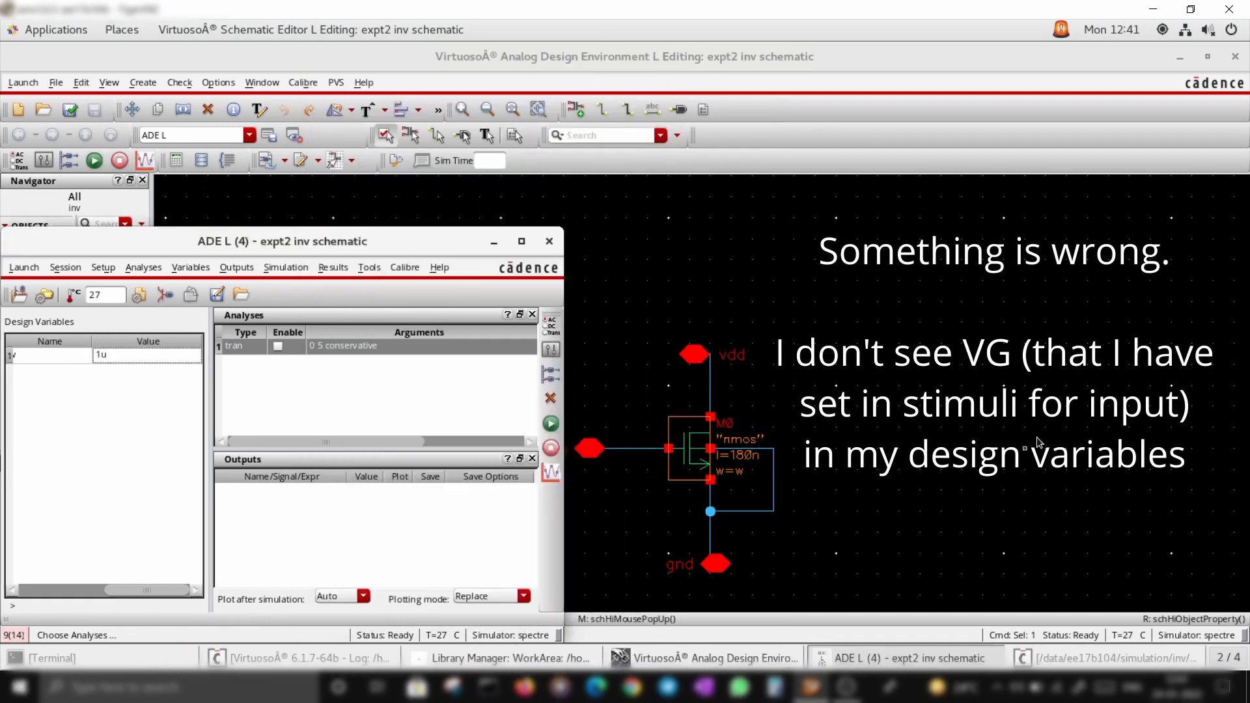
left_click(920, 398)
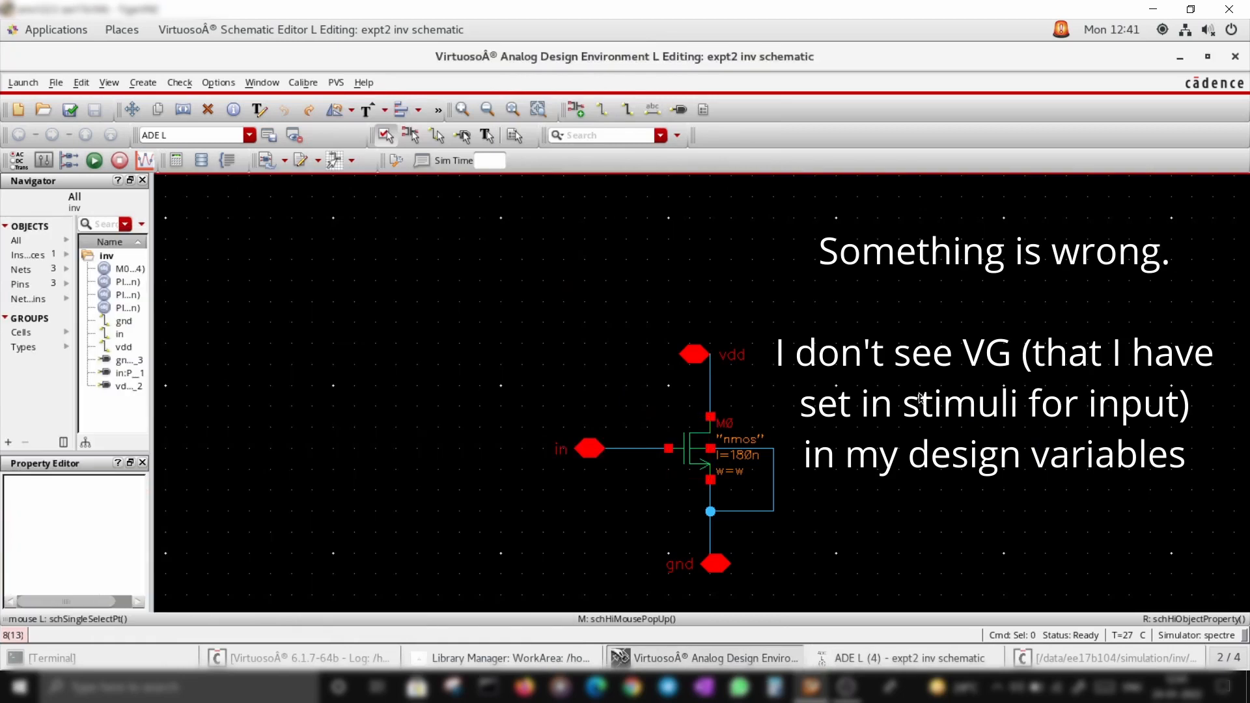
left_click(938, 659)
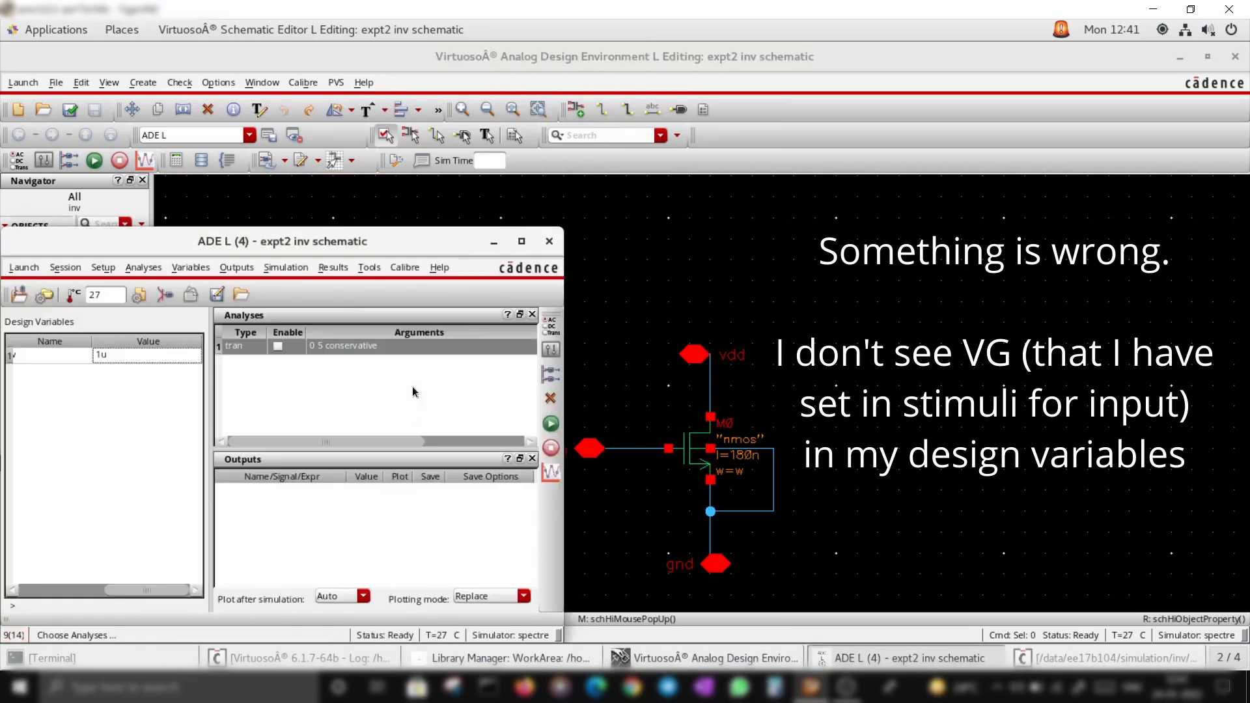
Set the in stimulus DC voltage to a fixed numeric value instead of a variable and confirm
left_click(242, 268)
left_click(449, 385)
left_click(168, 299)
left_click(481, 153)
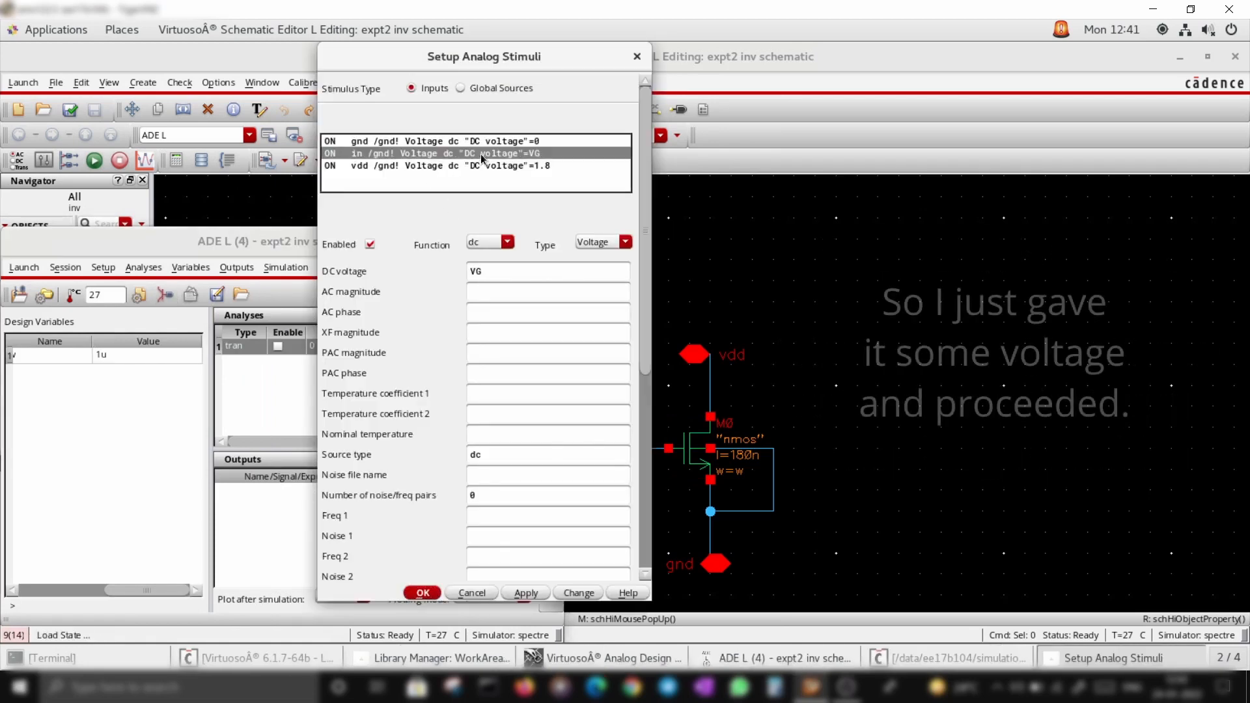
left_click(493, 271)
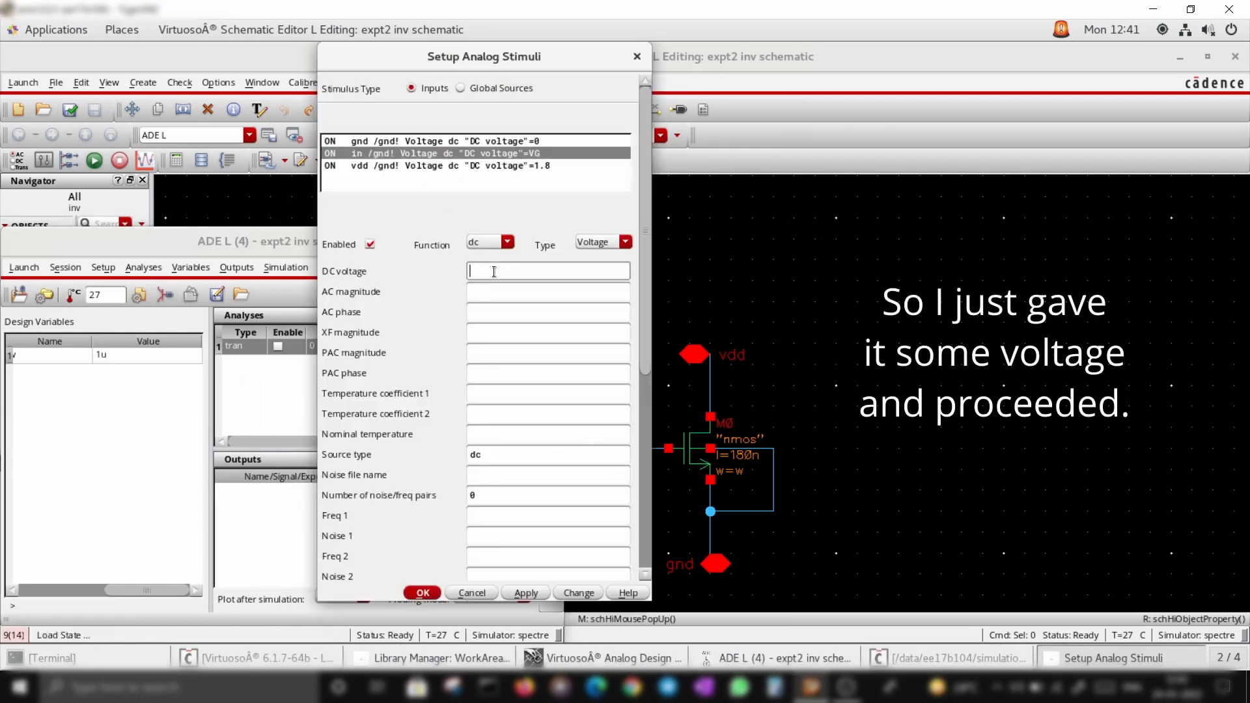
type("0.")
key("Return")
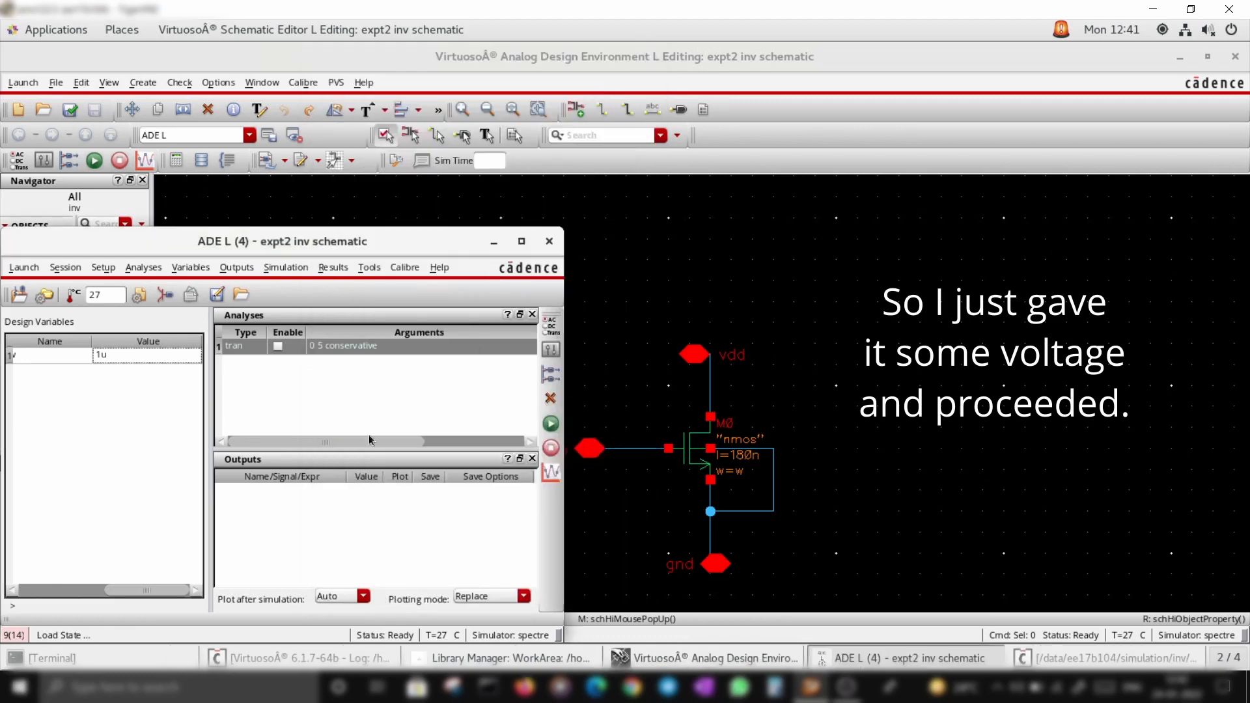
Add a DC analysis that sweeps the design variable w
left_click(550, 323)
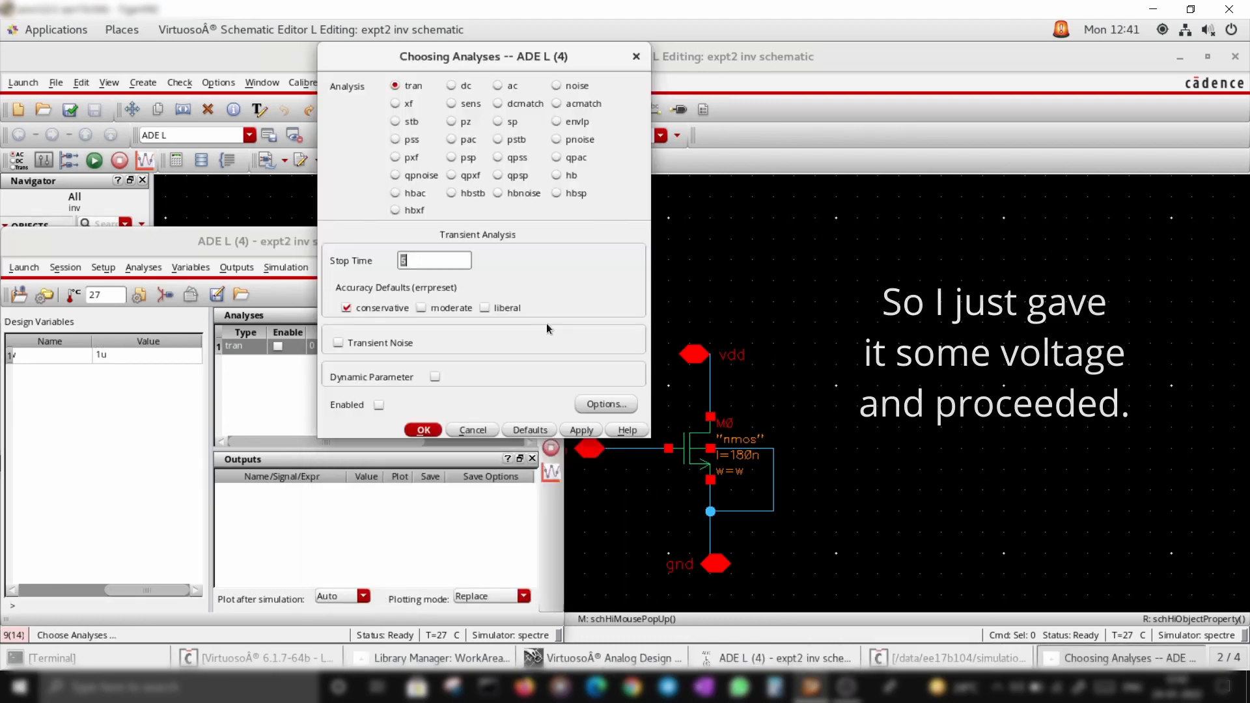
left_click(452, 86)
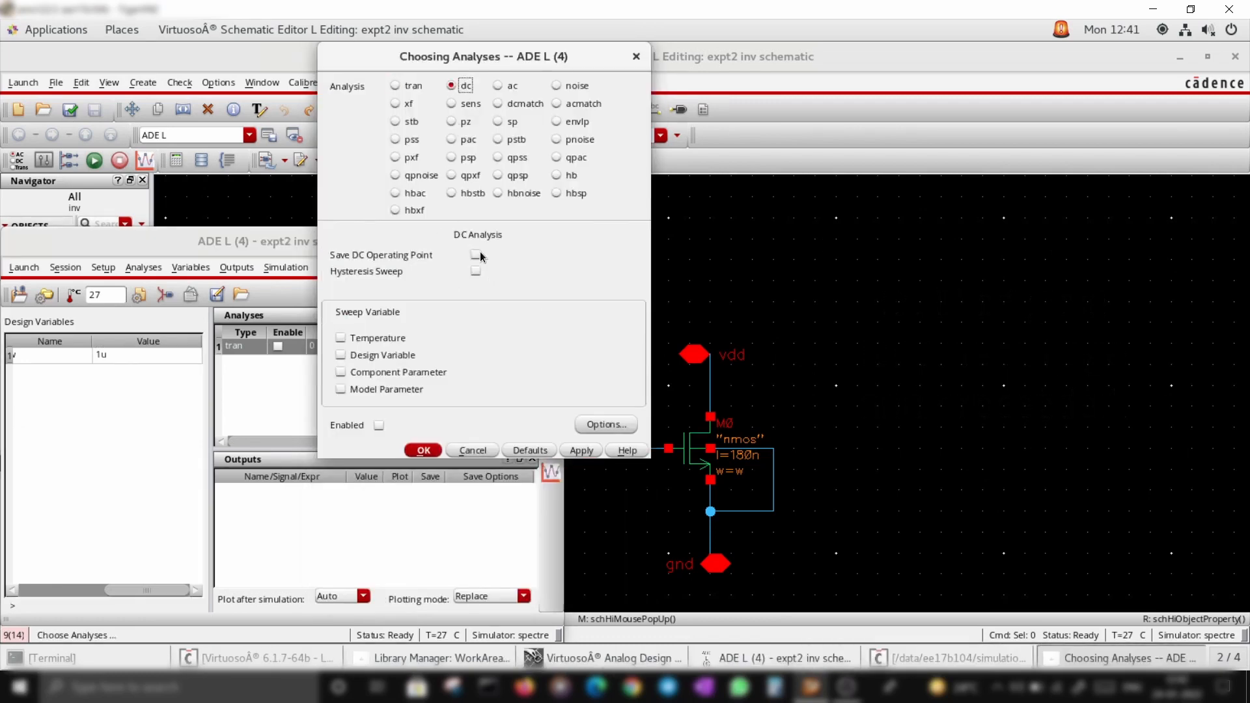
left_click(340, 355)
left_click(560, 375)
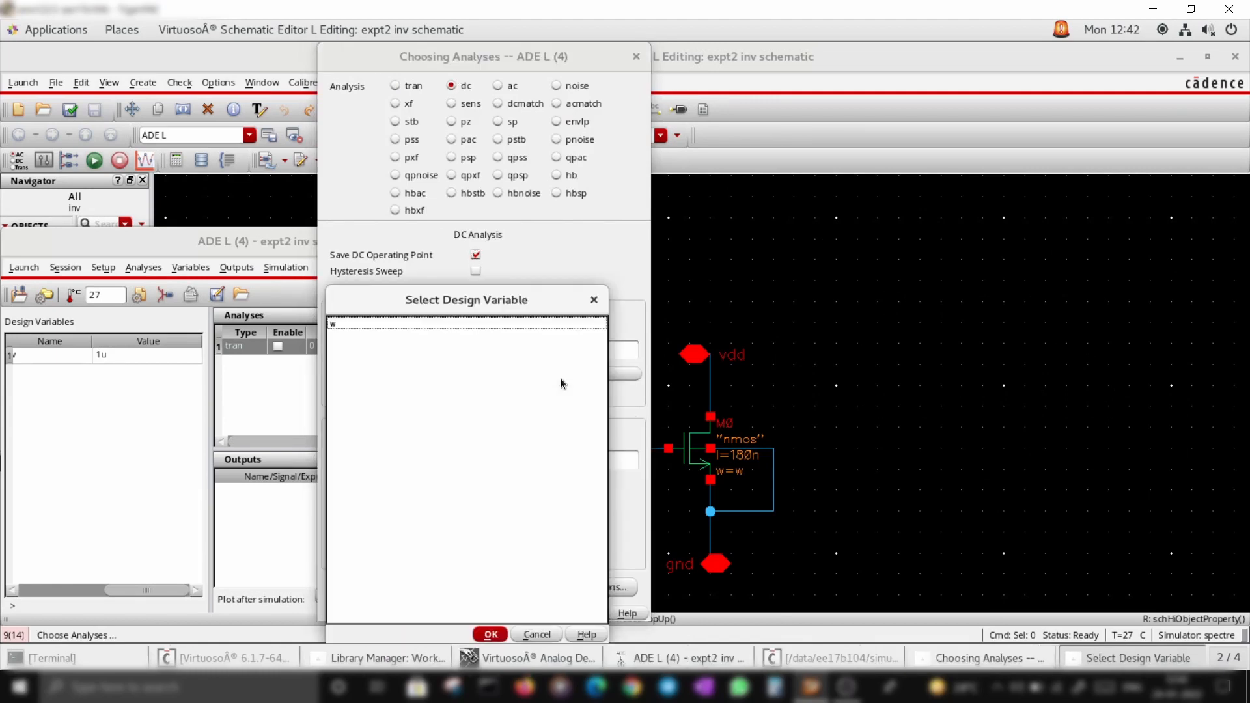
left_click(368, 325)
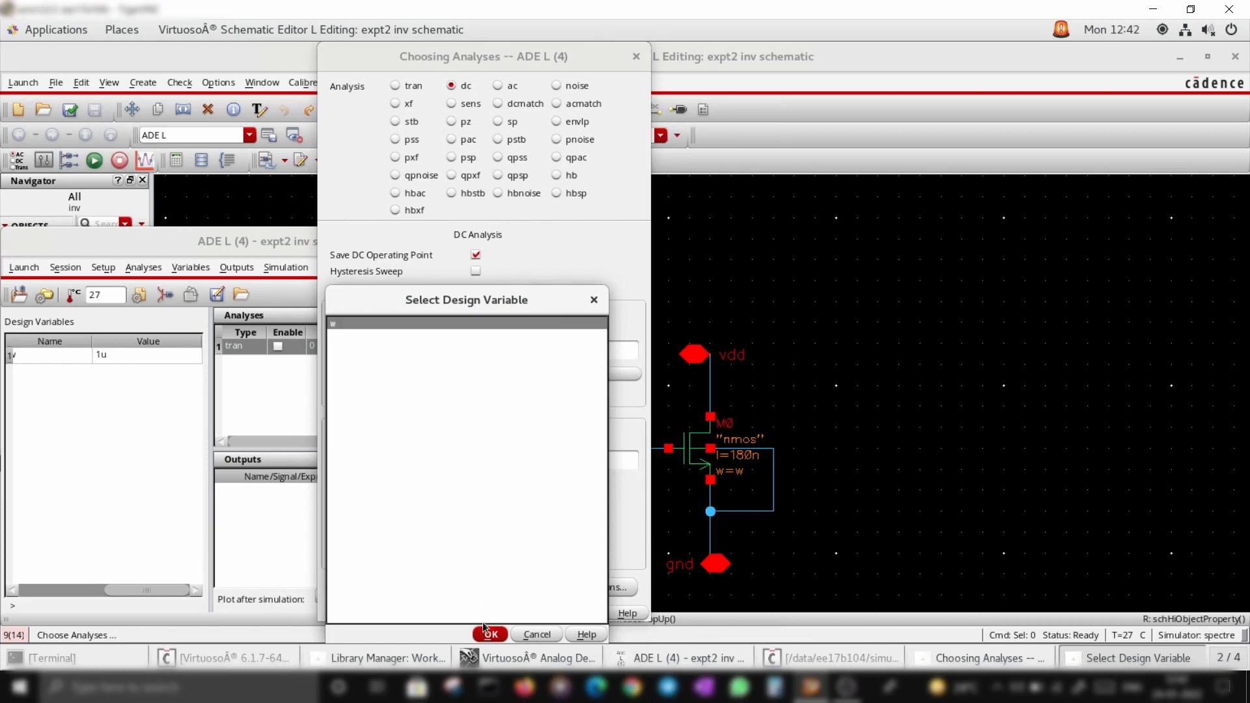
left_click(490, 635)
Set the w sweep from 360n to 2u, linear with 200 steps, then apply and confirm
left_click(497, 461)
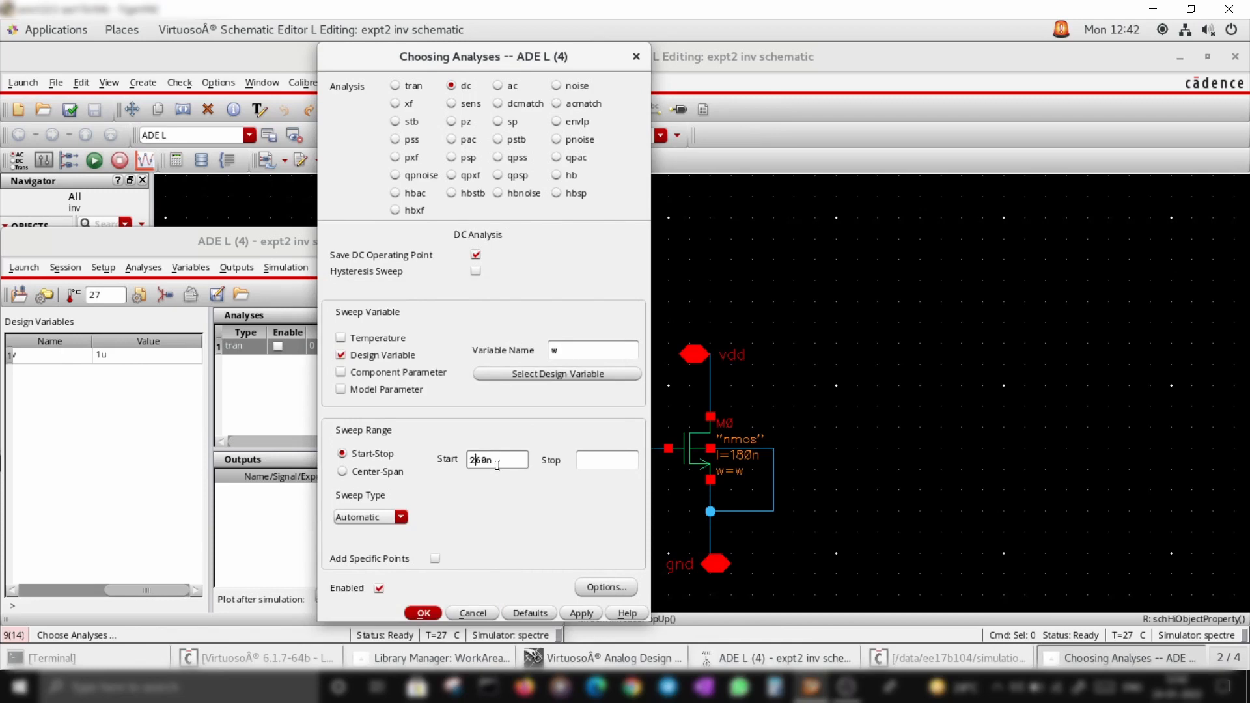
key("BackSpace")
type("3")
left_click(618, 457)
left_click(401, 517)
left_click(395, 527)
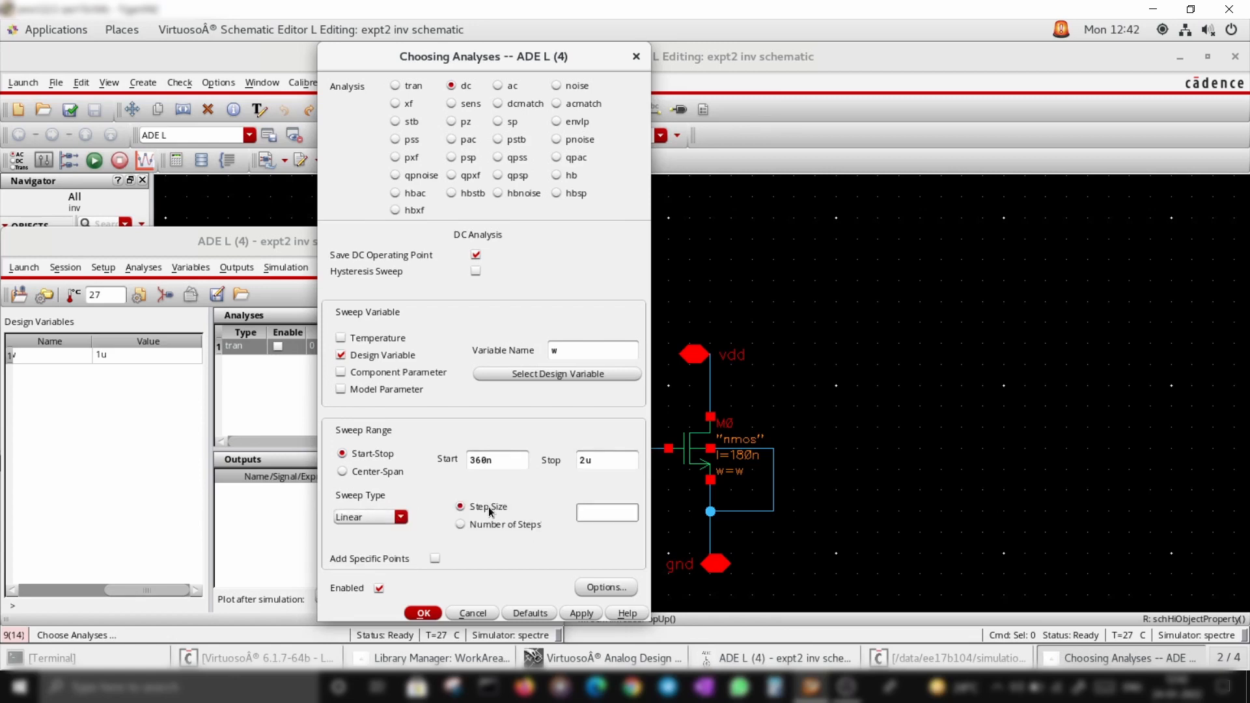
left_click(459, 526)
left_click(581, 613)
left_click(422, 613)
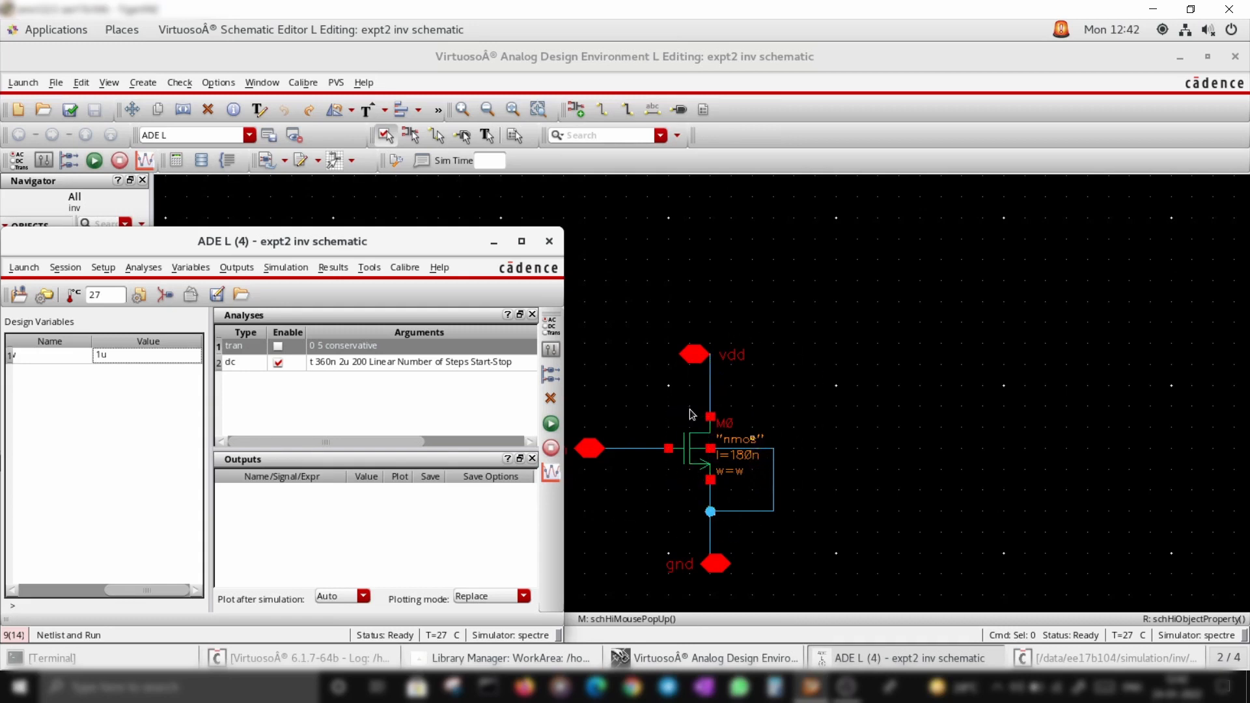
Run the simulation and review the simulation log
left_click(551, 425)
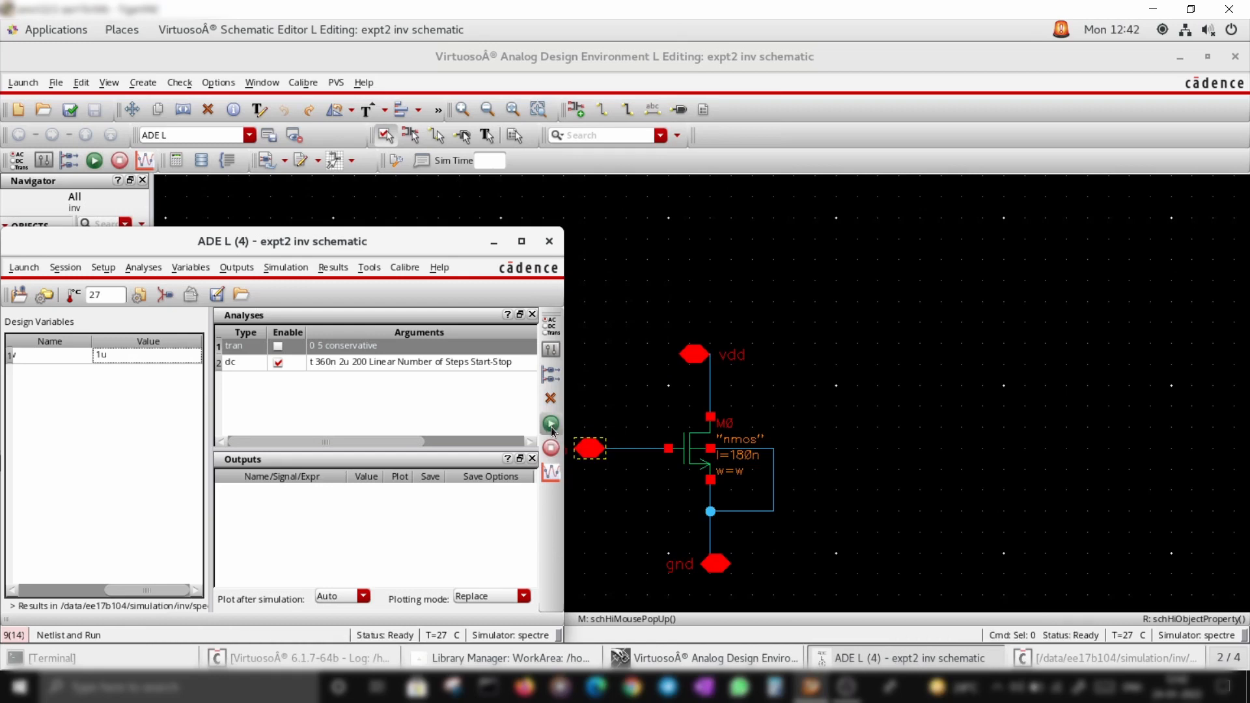
left_click(1157, 647)
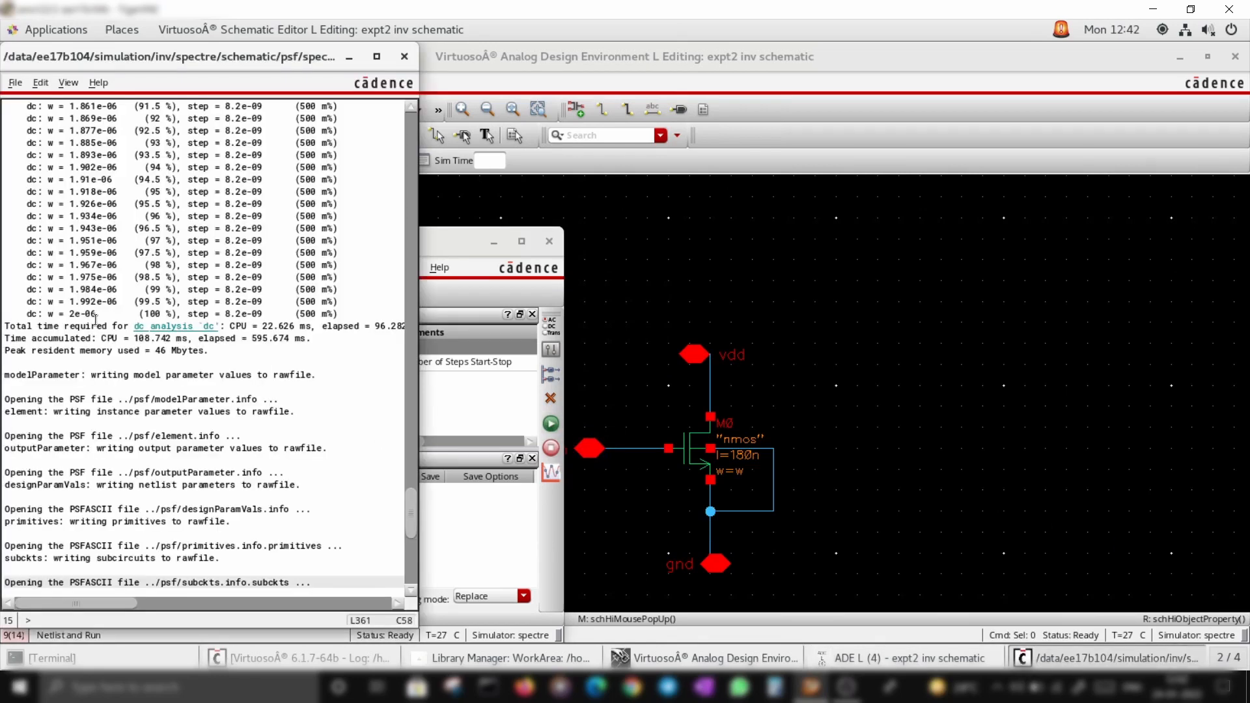
scroll(88, 316, "up", 10)
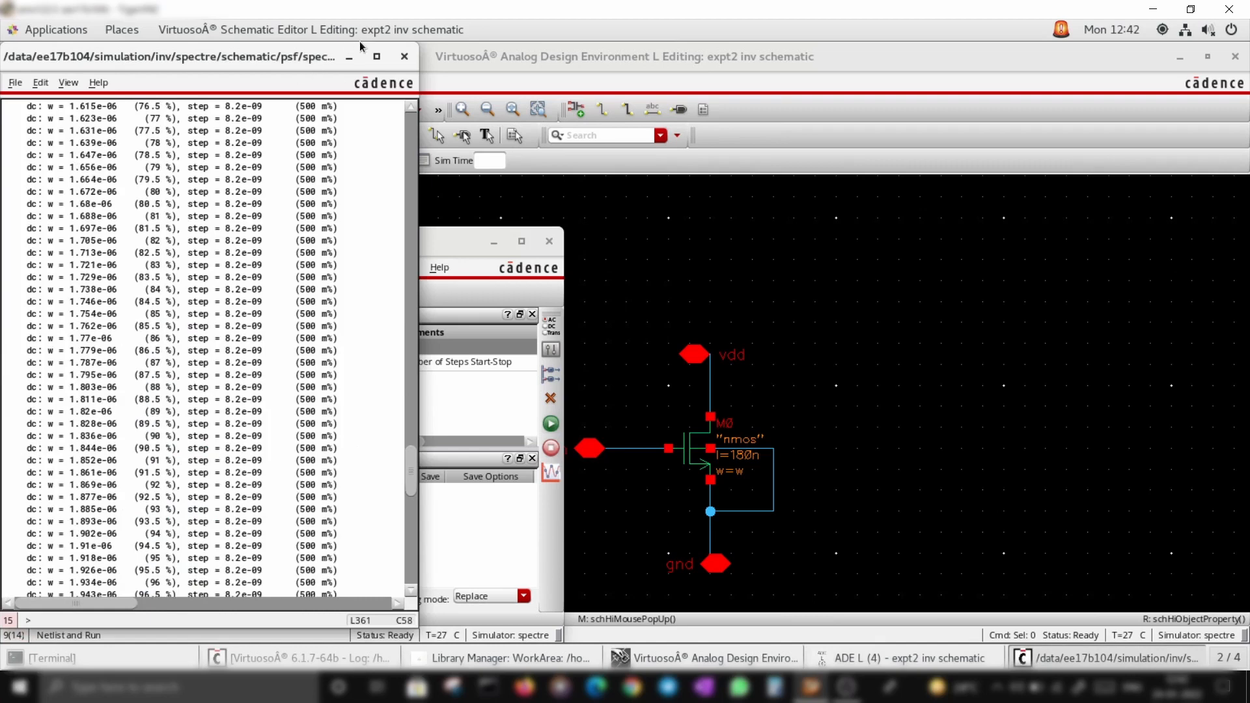
left_click(350, 59)
Try to direct-plot the DC current at the transistor M0's drain terminal
left_click(333, 267)
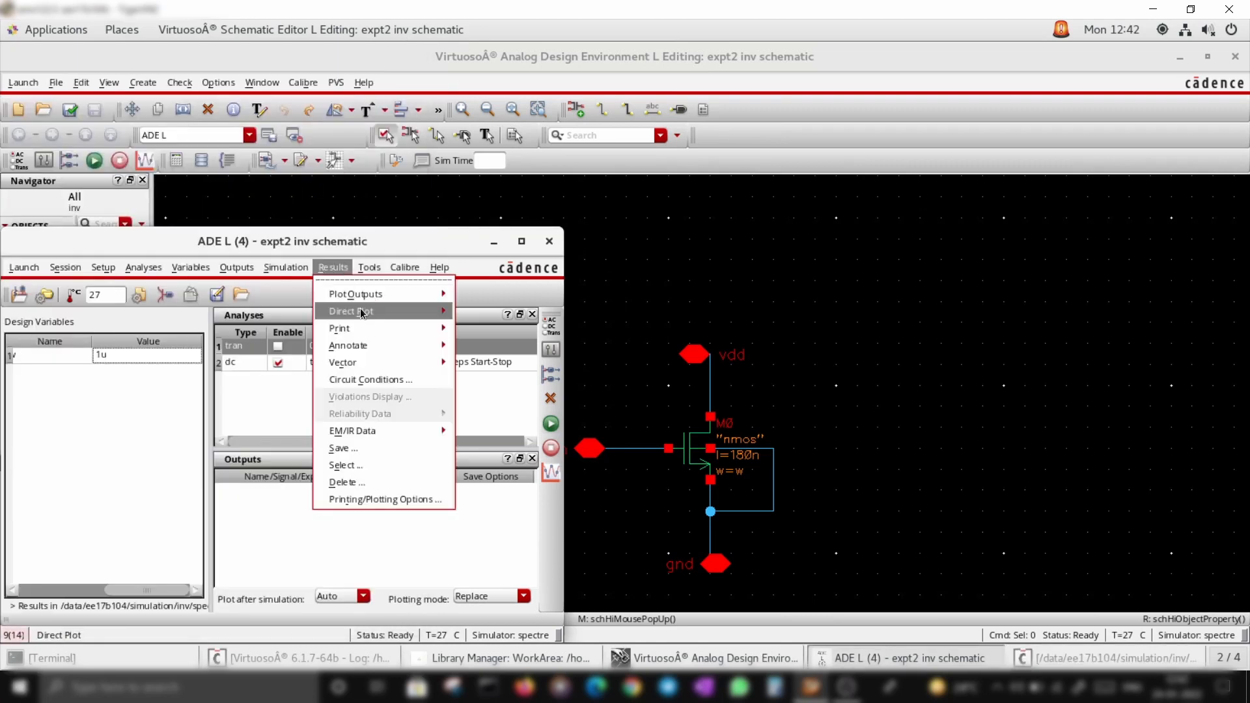
mouse_move(362, 313)
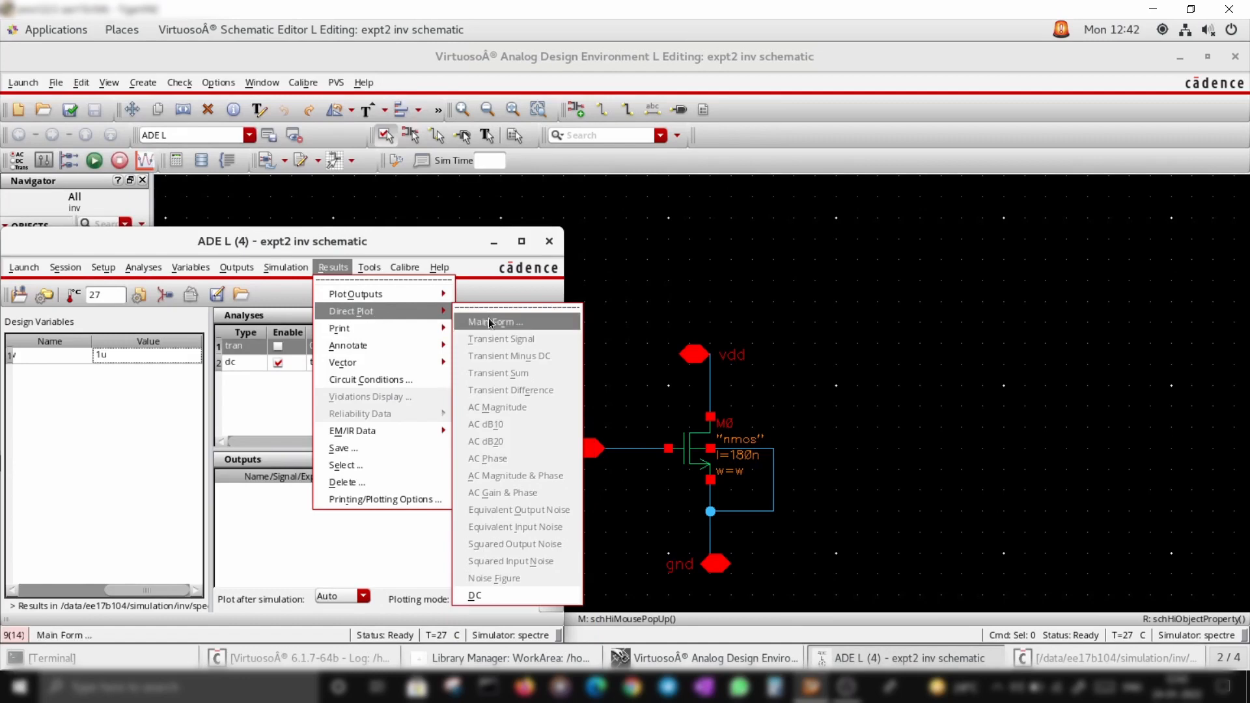
left_click(488, 321)
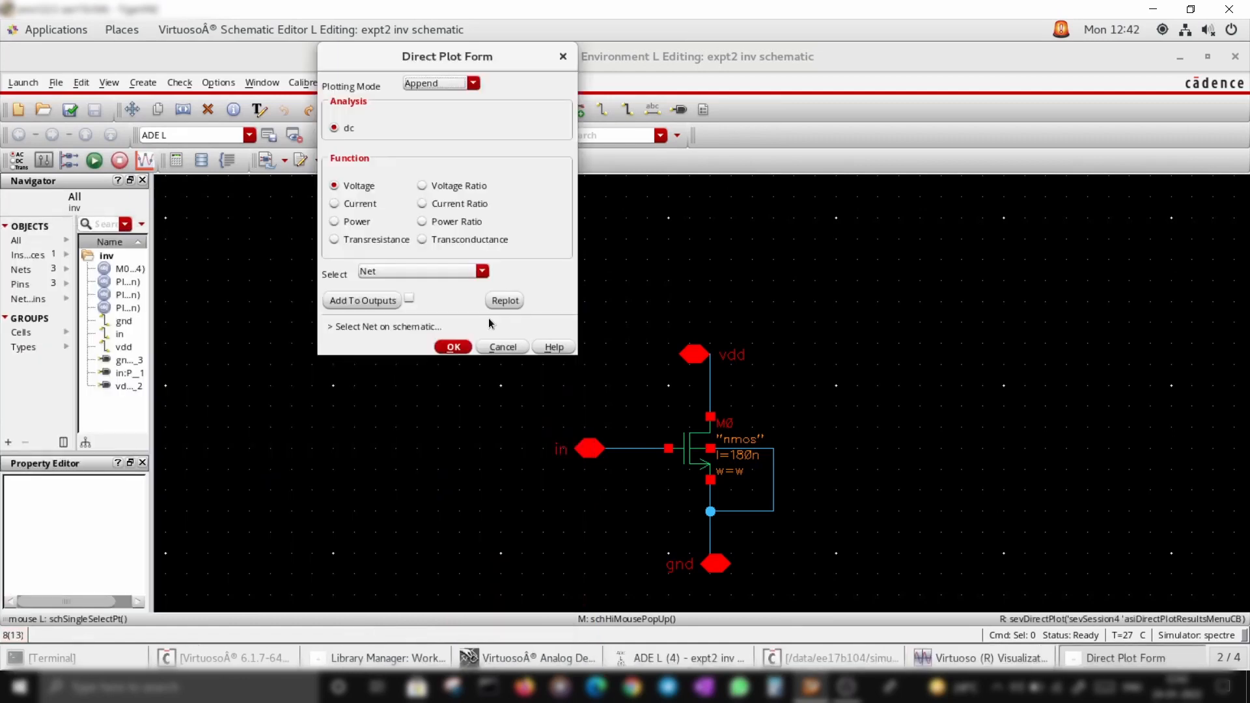
left_click(334, 206)
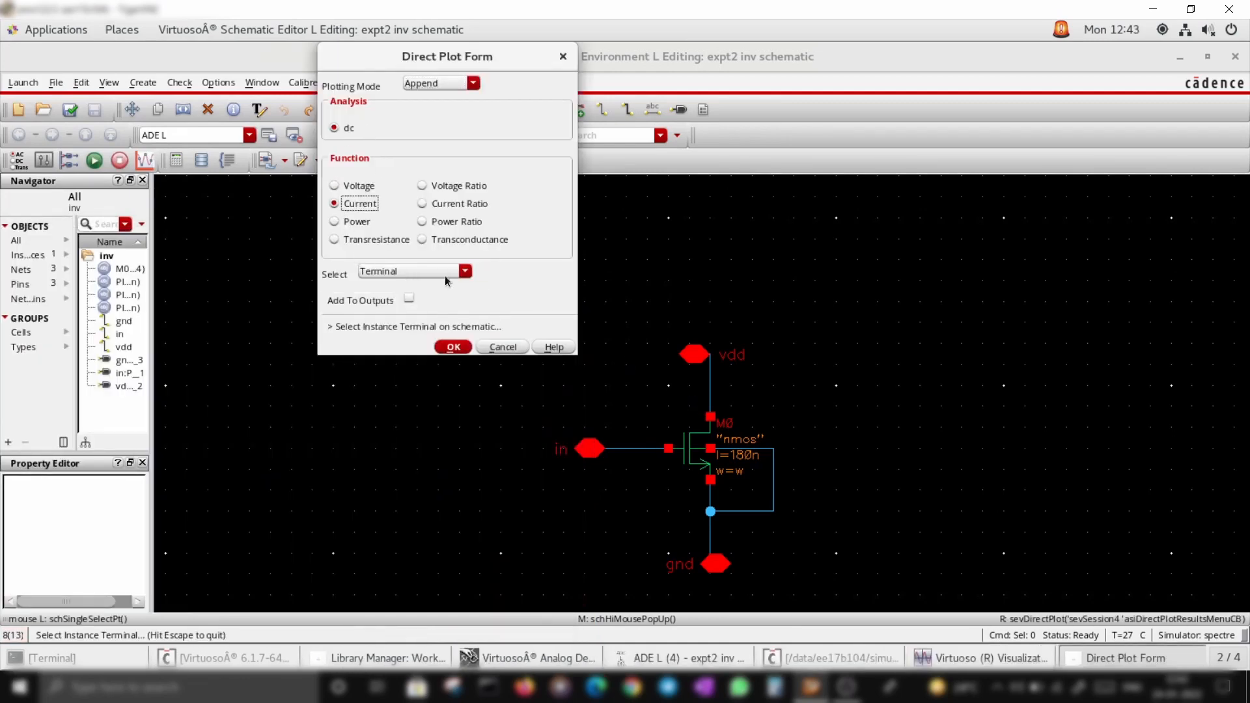
left_click(711, 417)
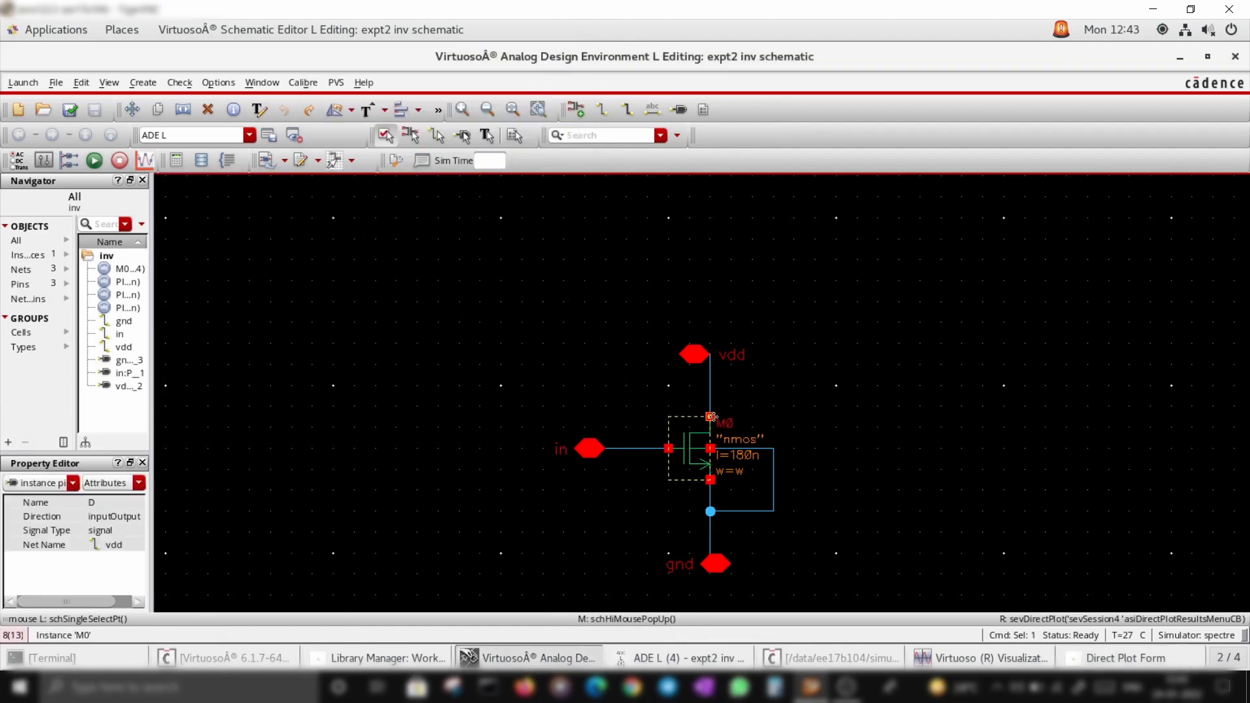
left_click(1095, 651)
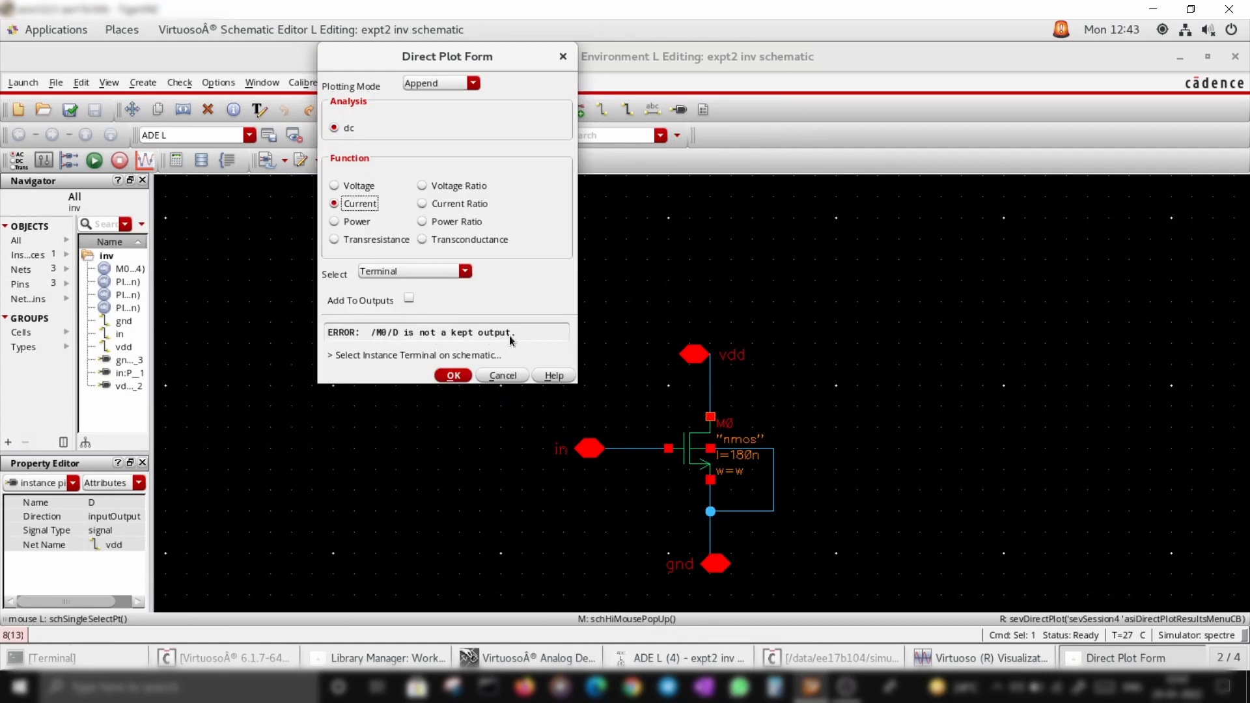
Direct-plot the DC voltage of the vdd net and close the plot window
left_click(335, 187)
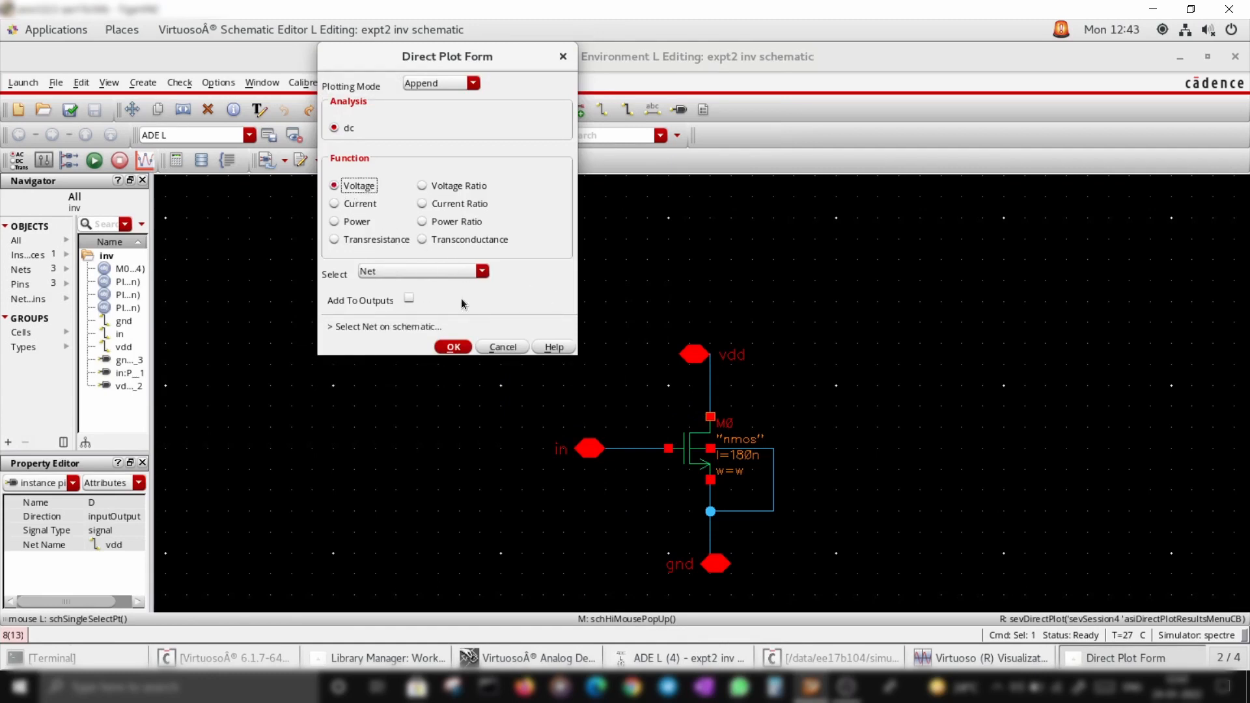
left_click(710, 386)
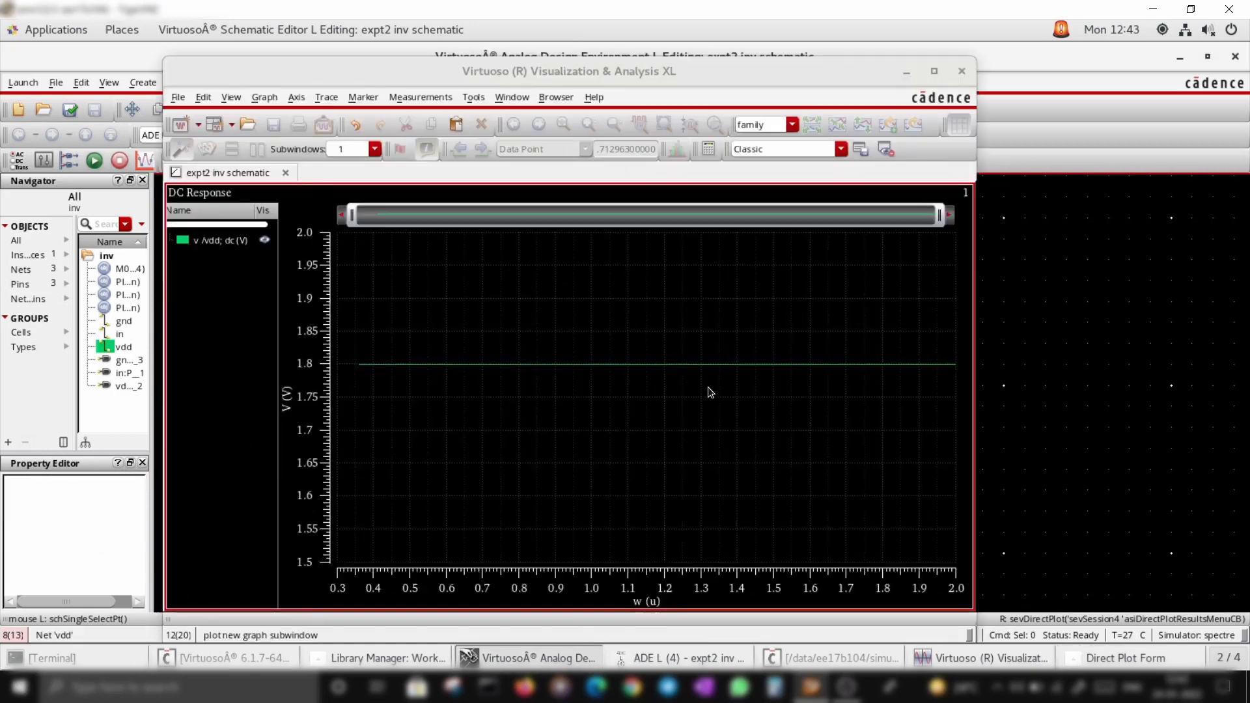
mouse_move(425, 366)
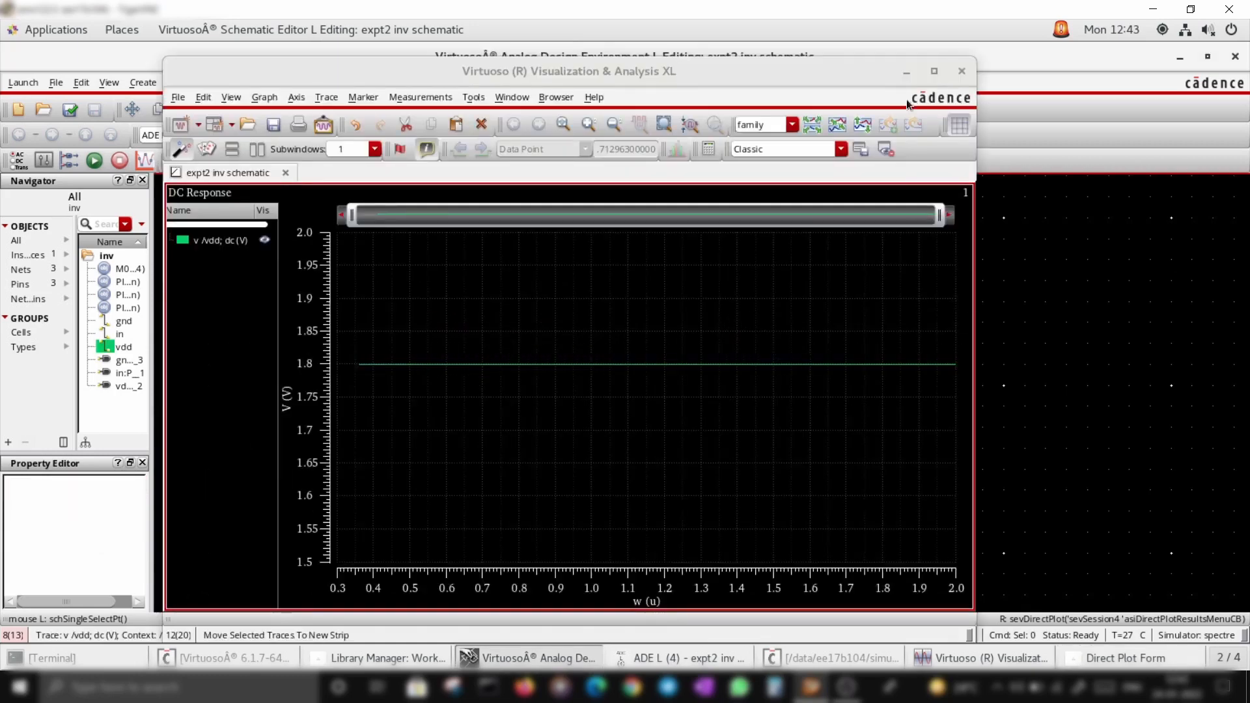
left_click(962, 71)
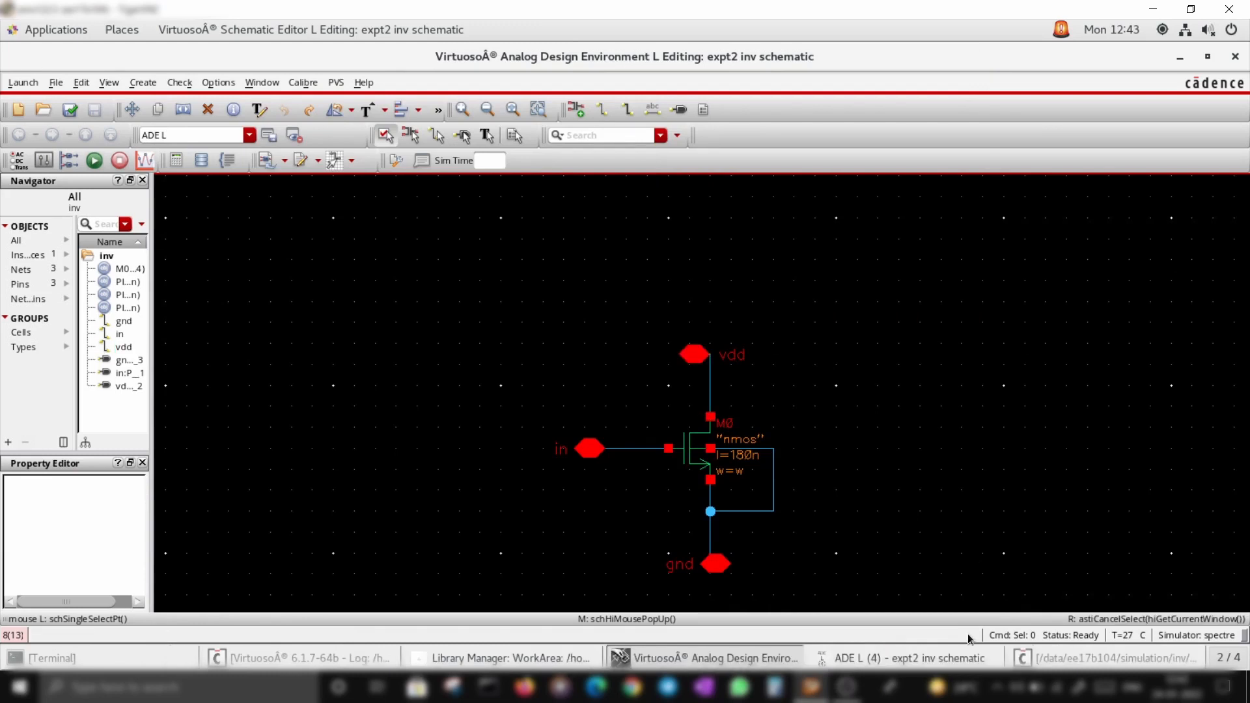
Add the M0 drain terminal to the outputs to be saved by selecting it on the schematic
left_click(970, 658)
left_click(235, 267)
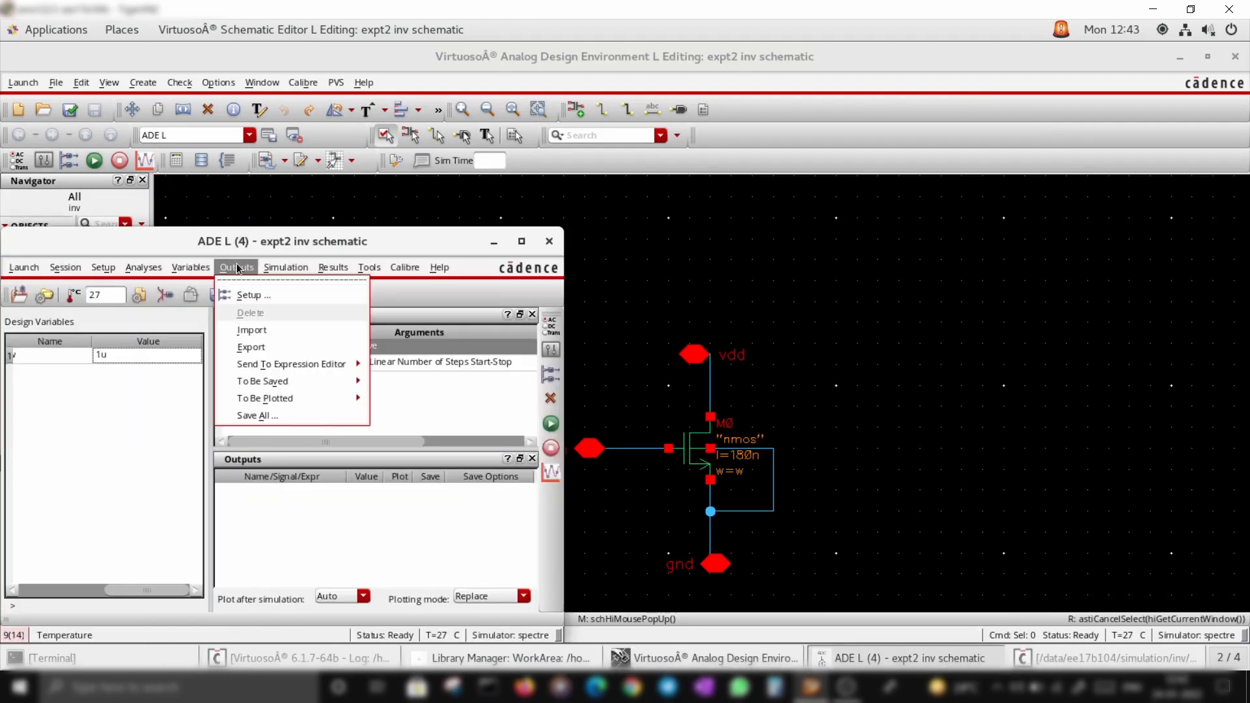
mouse_move(272, 386)
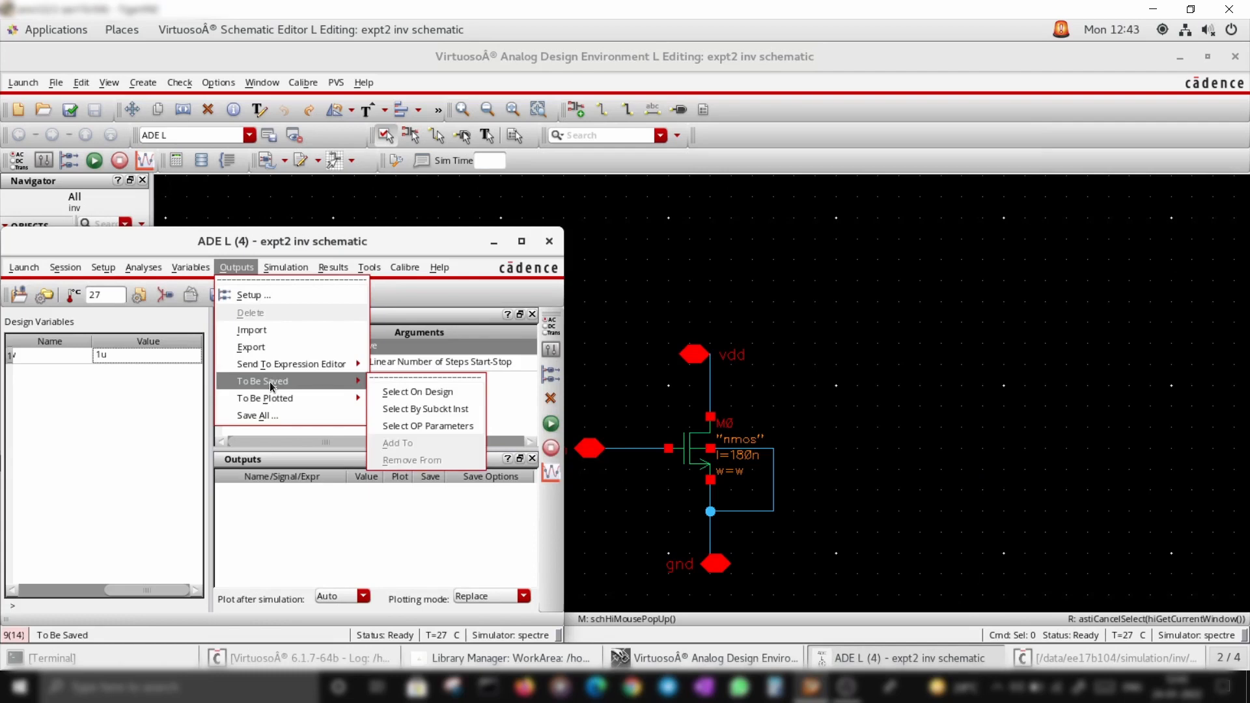
left_click(395, 392)
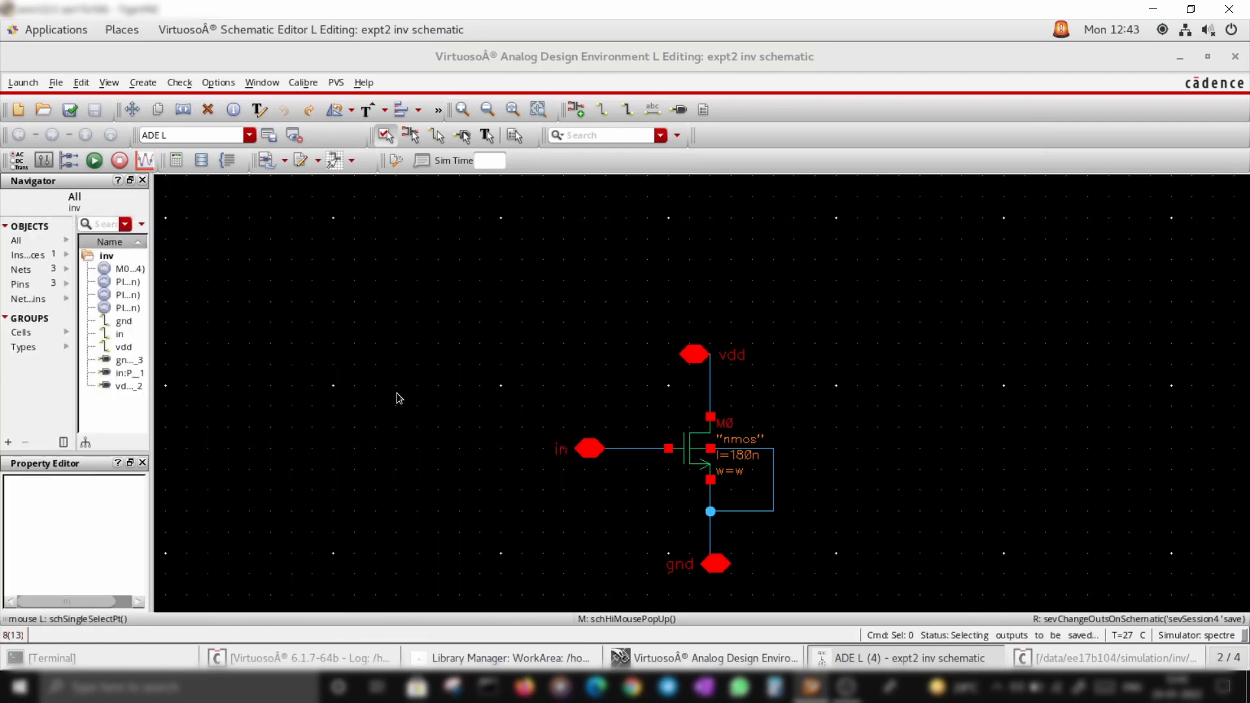
left_click(711, 419)
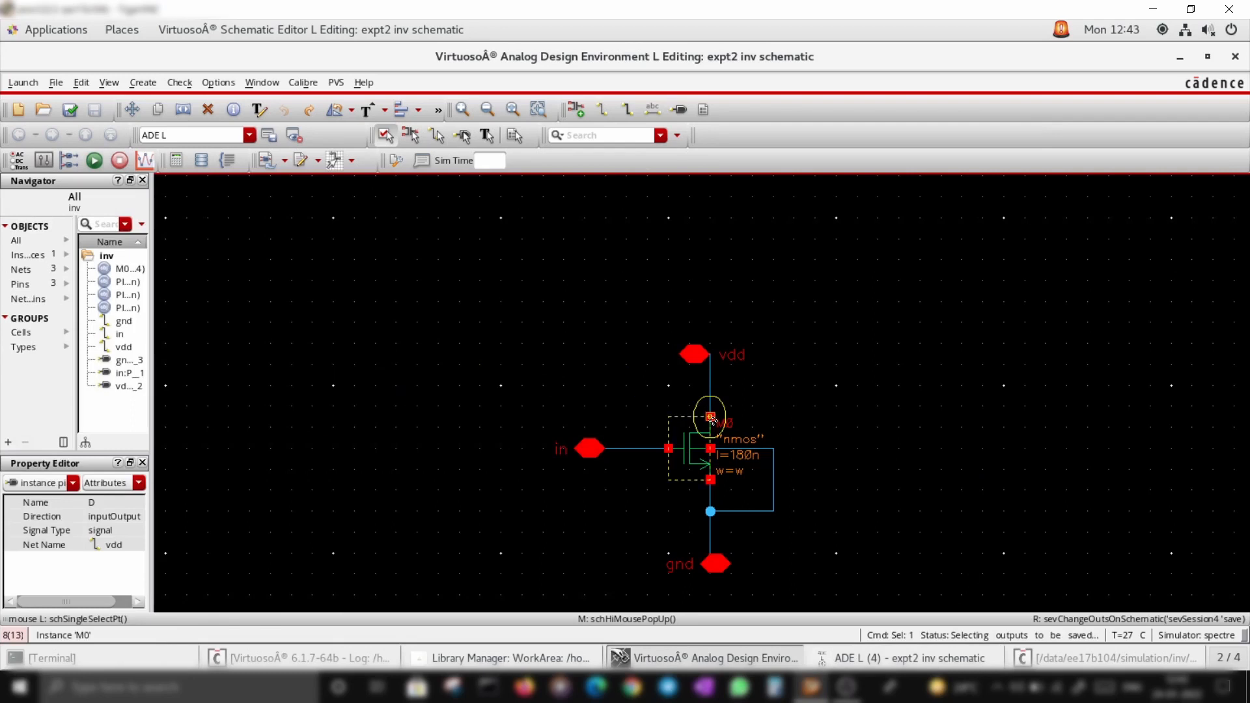
left_click(944, 656)
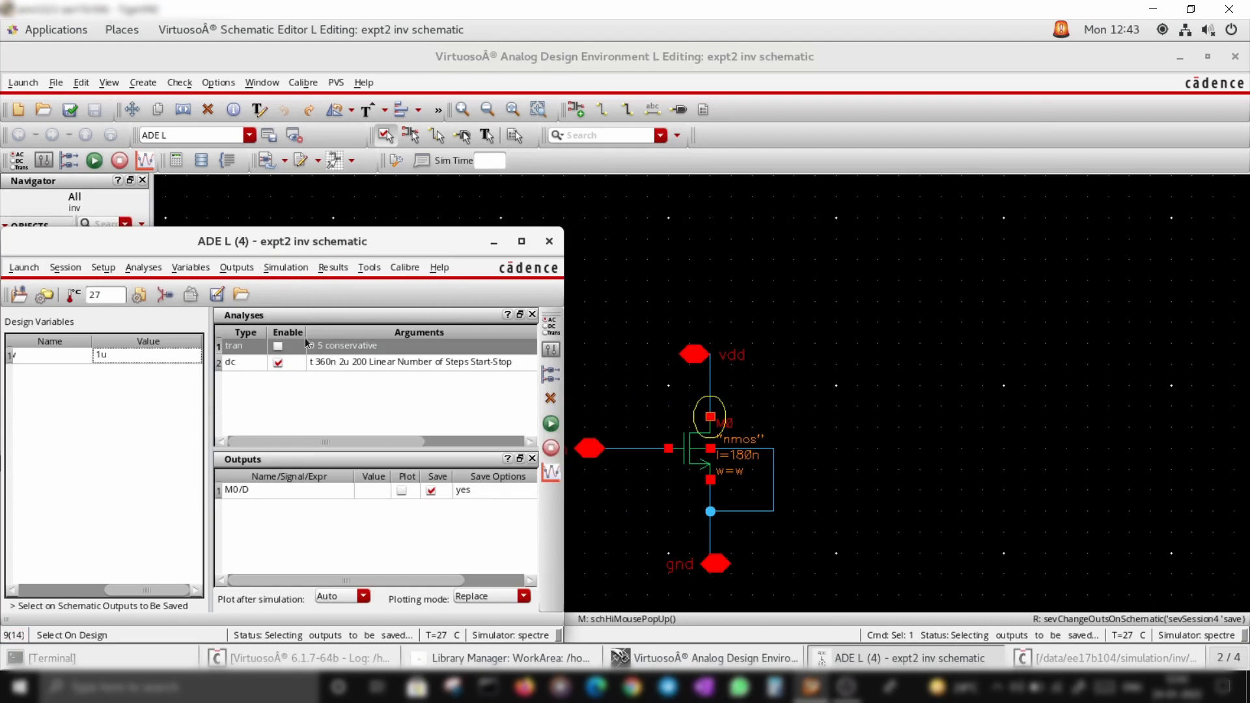
Choose transistor M0 on the schematic as the instance whose operating points are saved
left_click(240, 270)
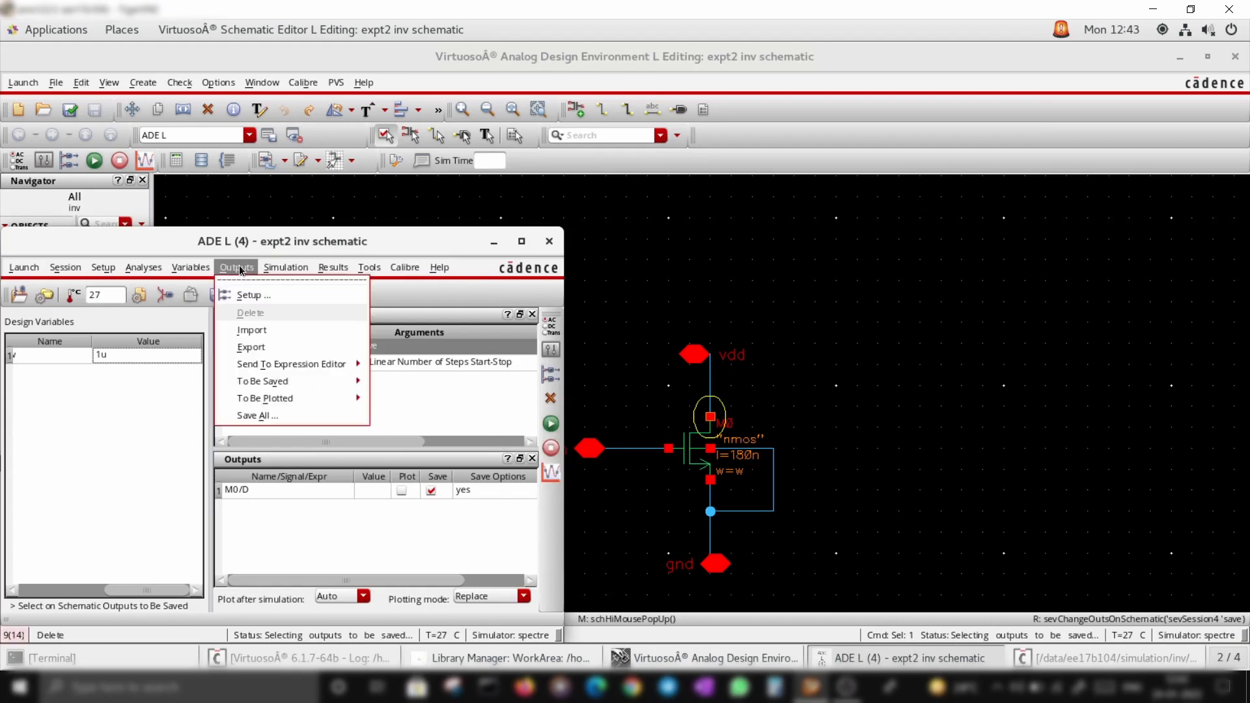
mouse_move(266, 383)
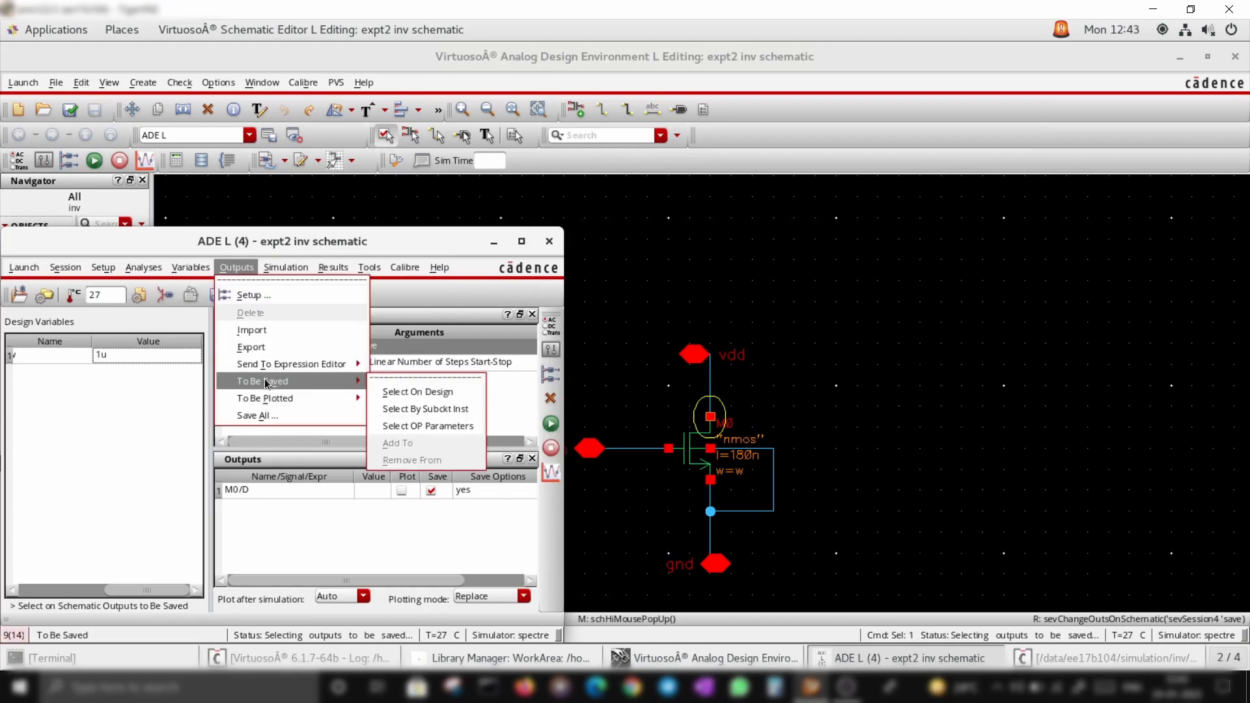
left_click(402, 425)
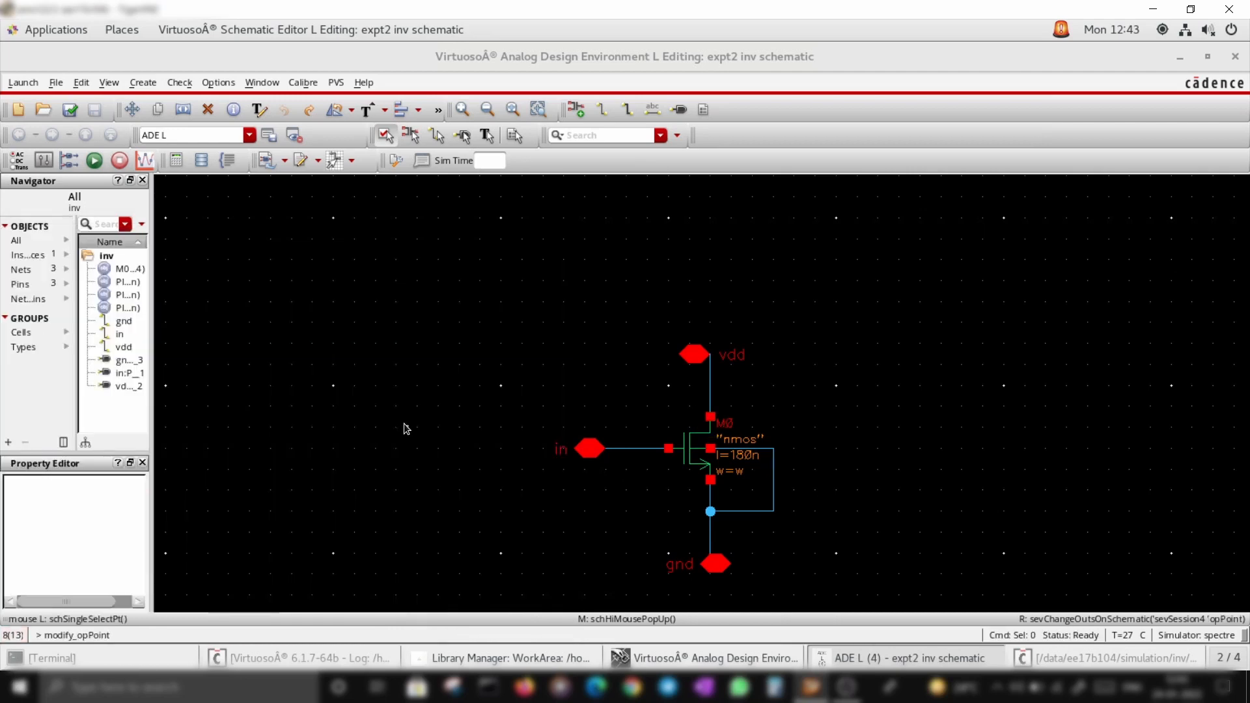
left_click(688, 455)
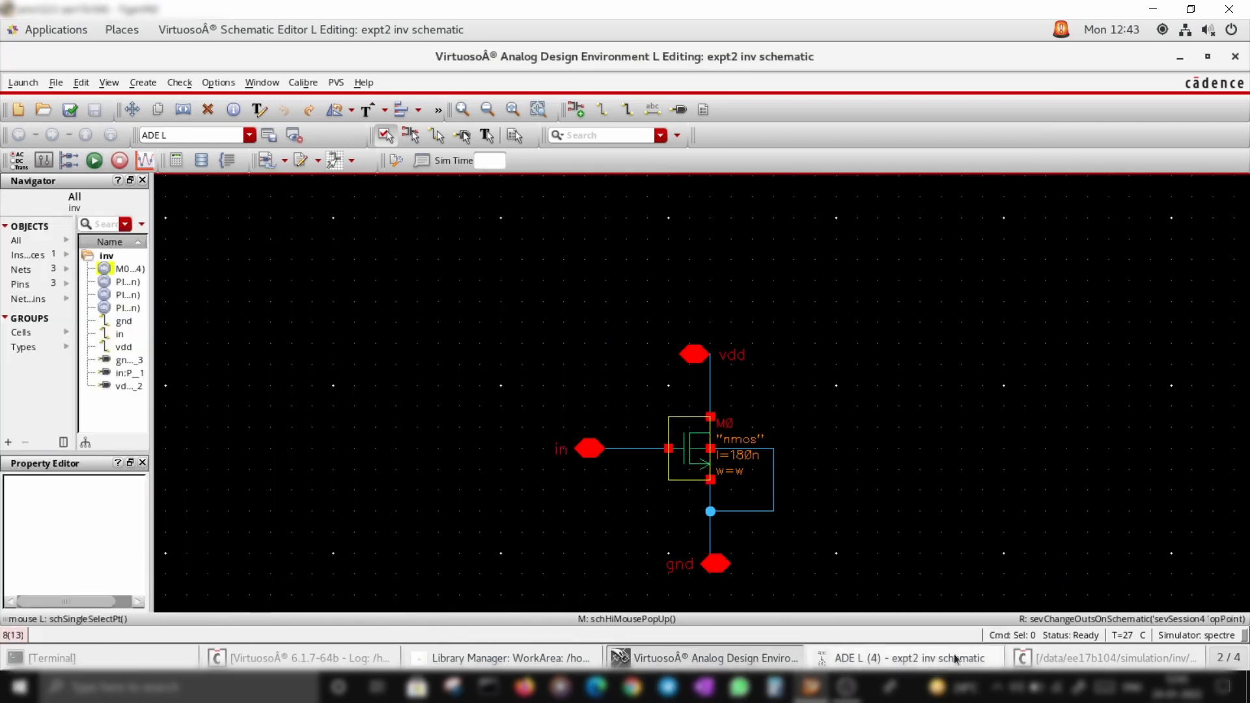
left_click(905, 657)
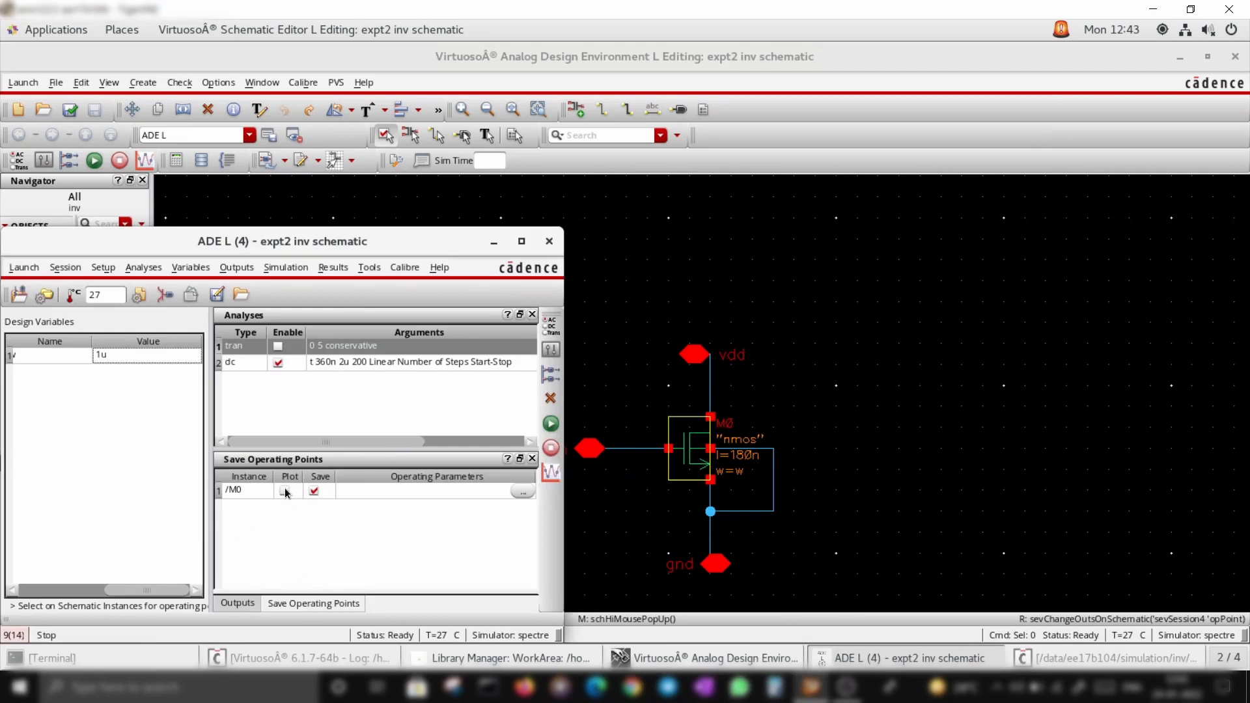
Select the operating parameters ids, vth, gm, gds and fug to save for M0
left_click(521, 491)
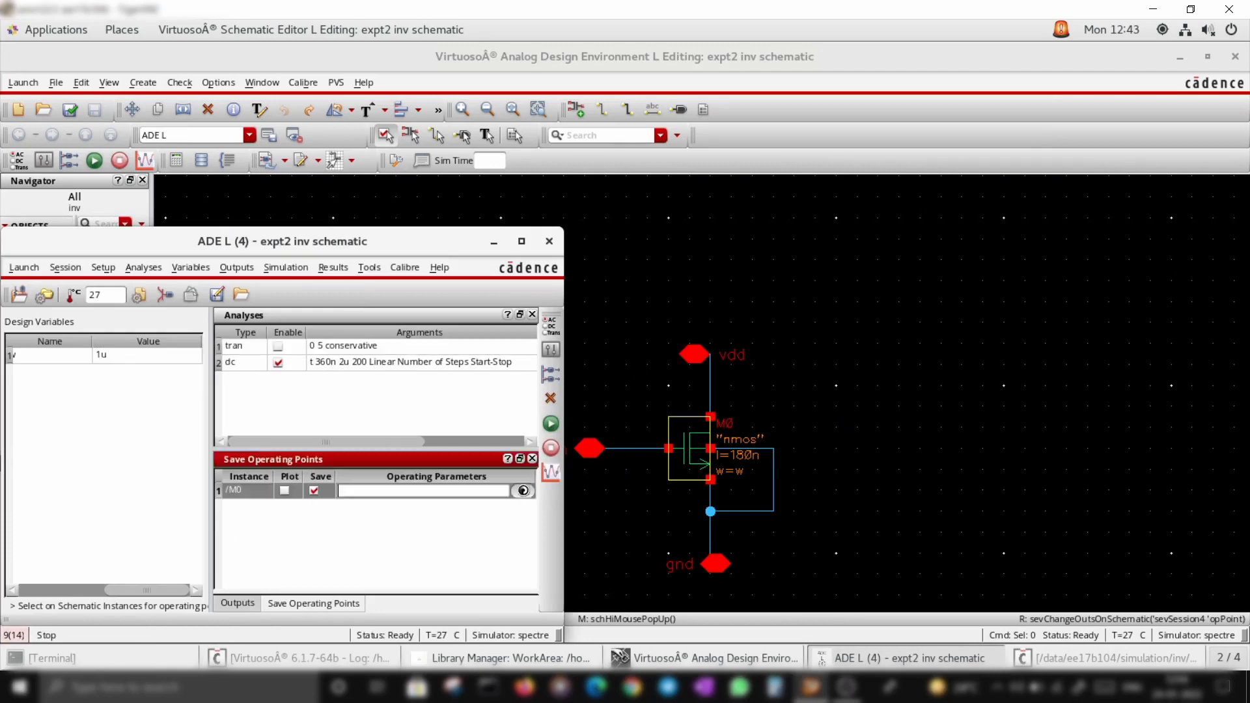
left_click(411, 265)
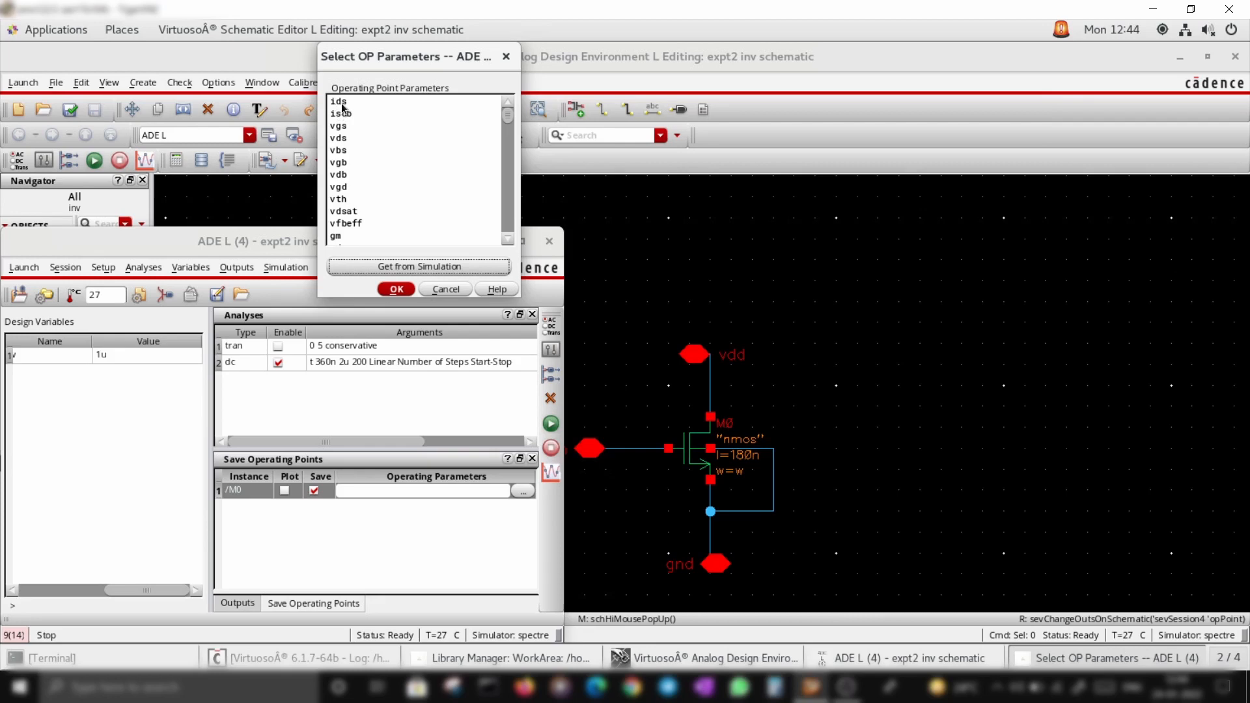
left_click(342, 103)
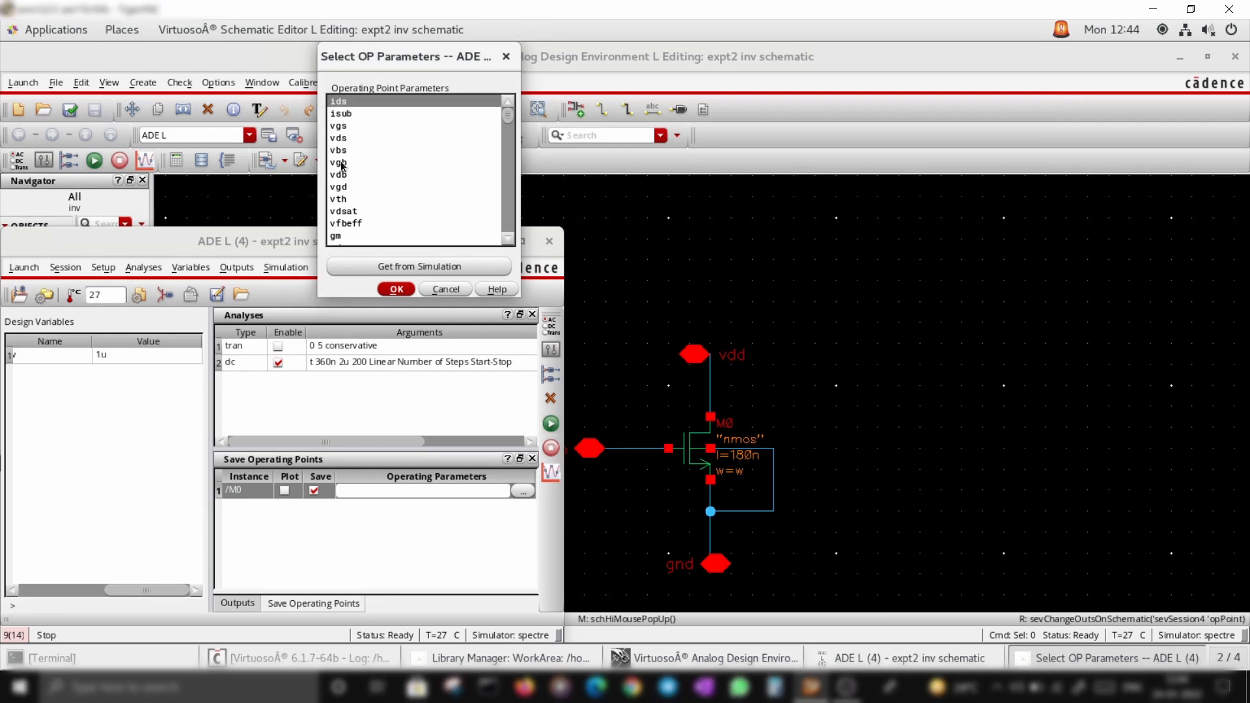
left_click(338, 199)
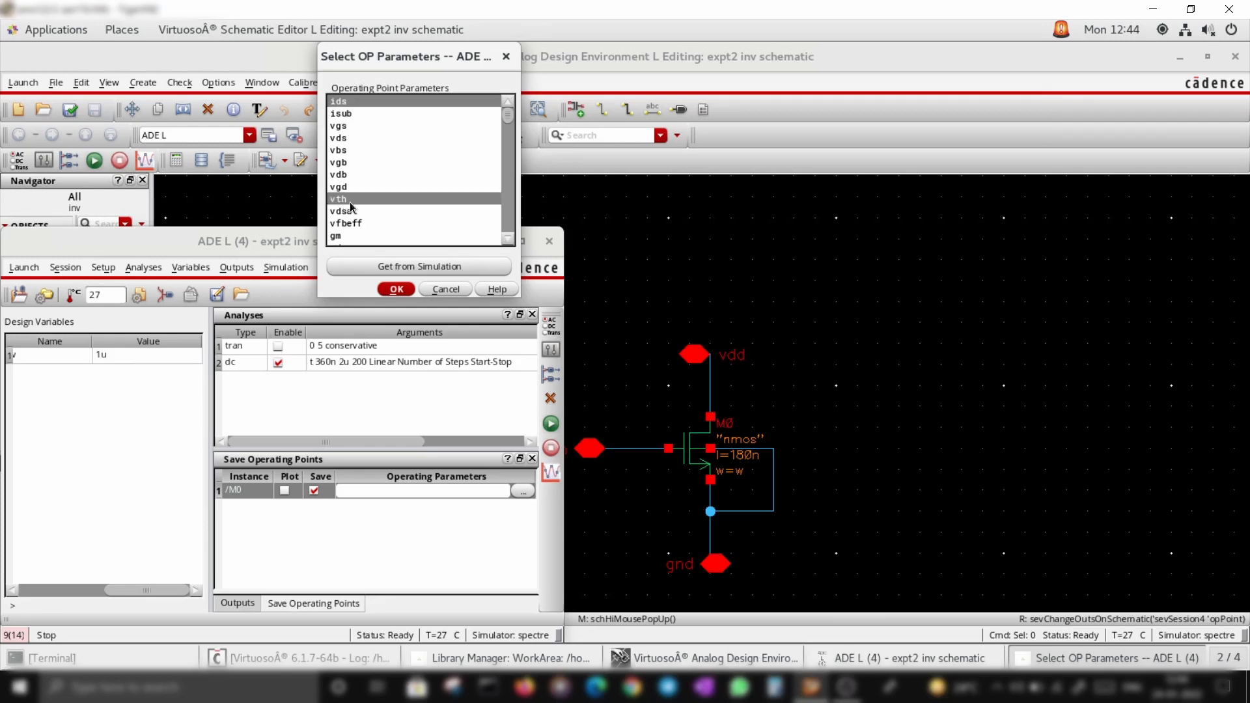
scroll(341, 234, "down", 1)
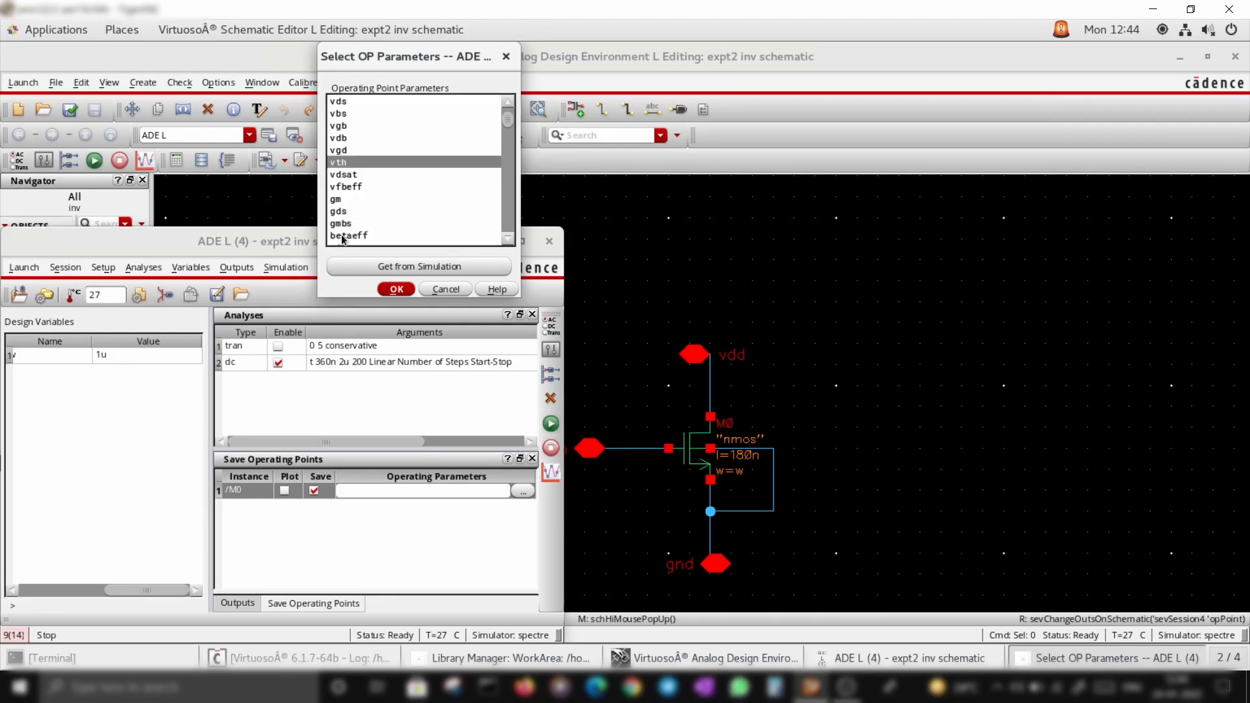
left_click(340, 197)
scroll(365, 186, "down", 2)
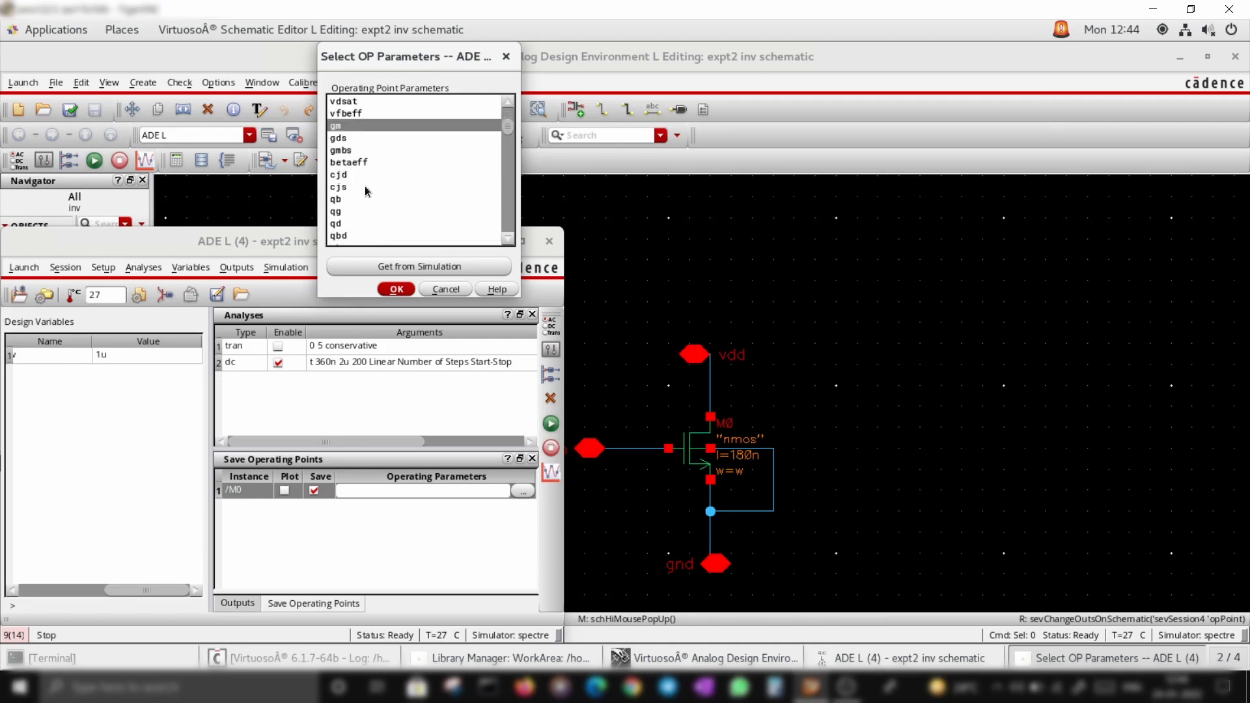
left_click(337, 138)
scroll(345, 149, "up", 2)
scroll(379, 198, "down", 8)
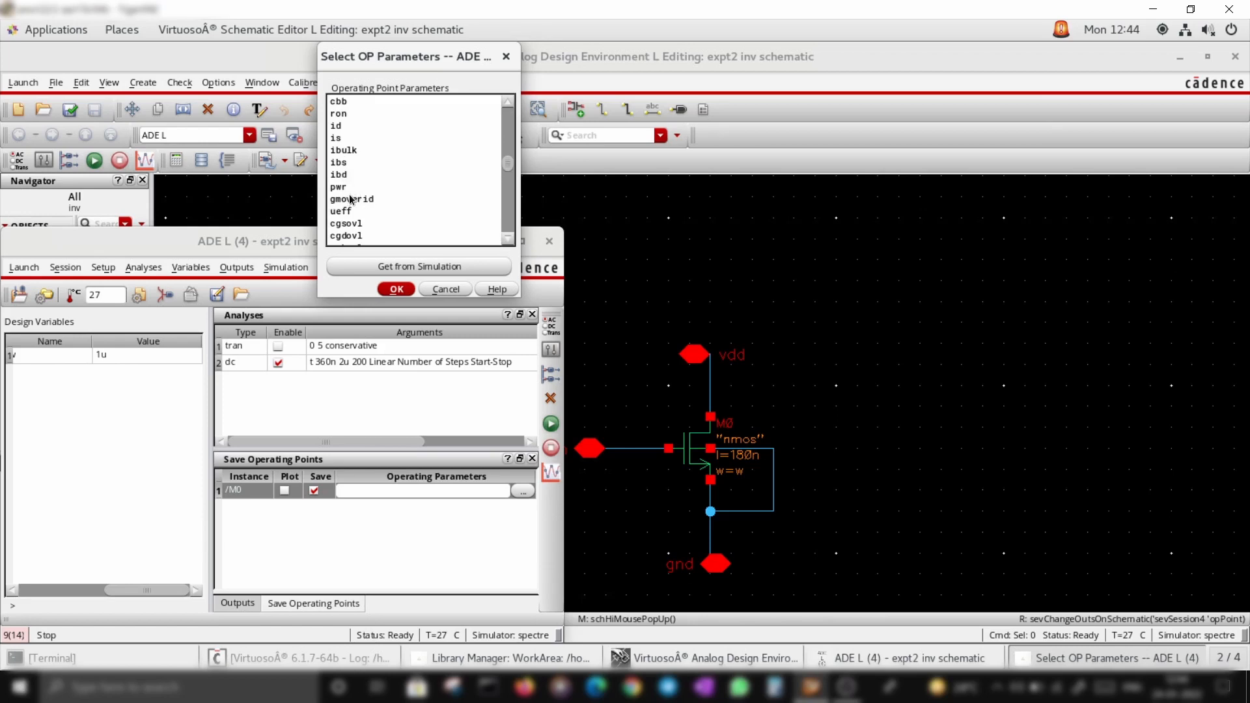
scroll(360, 171, "up", 3)
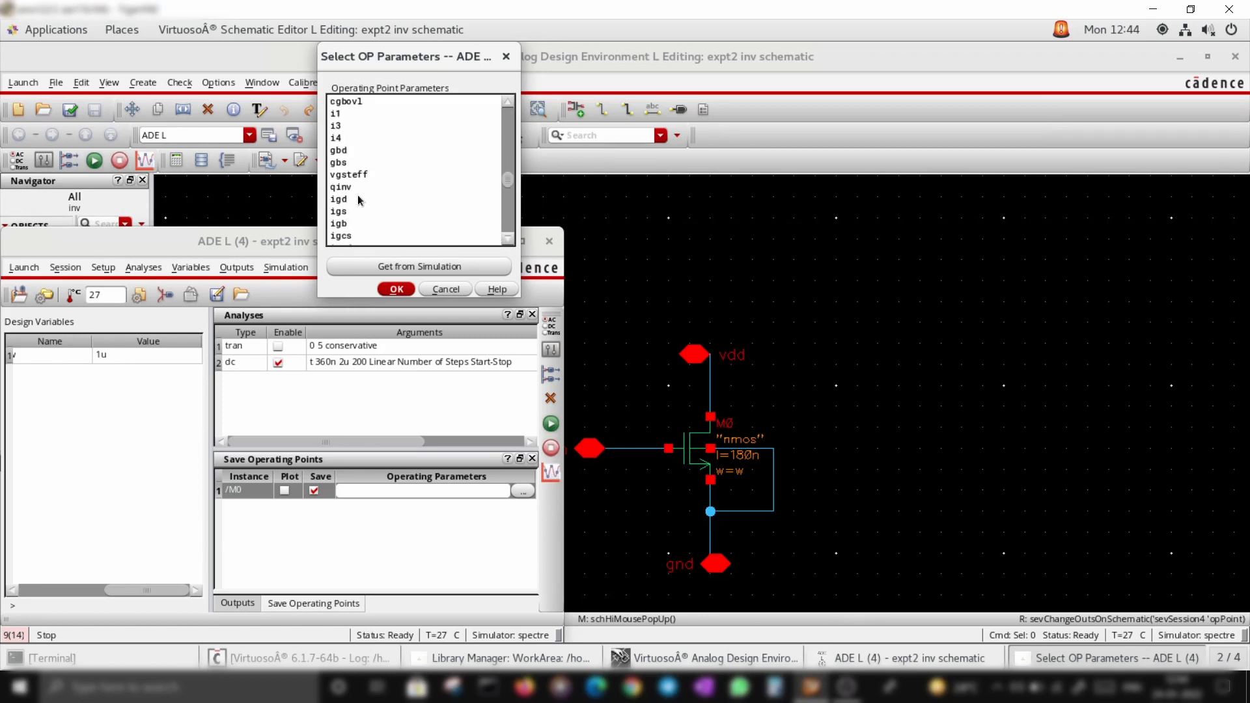
scroll(357, 195, "down", 10)
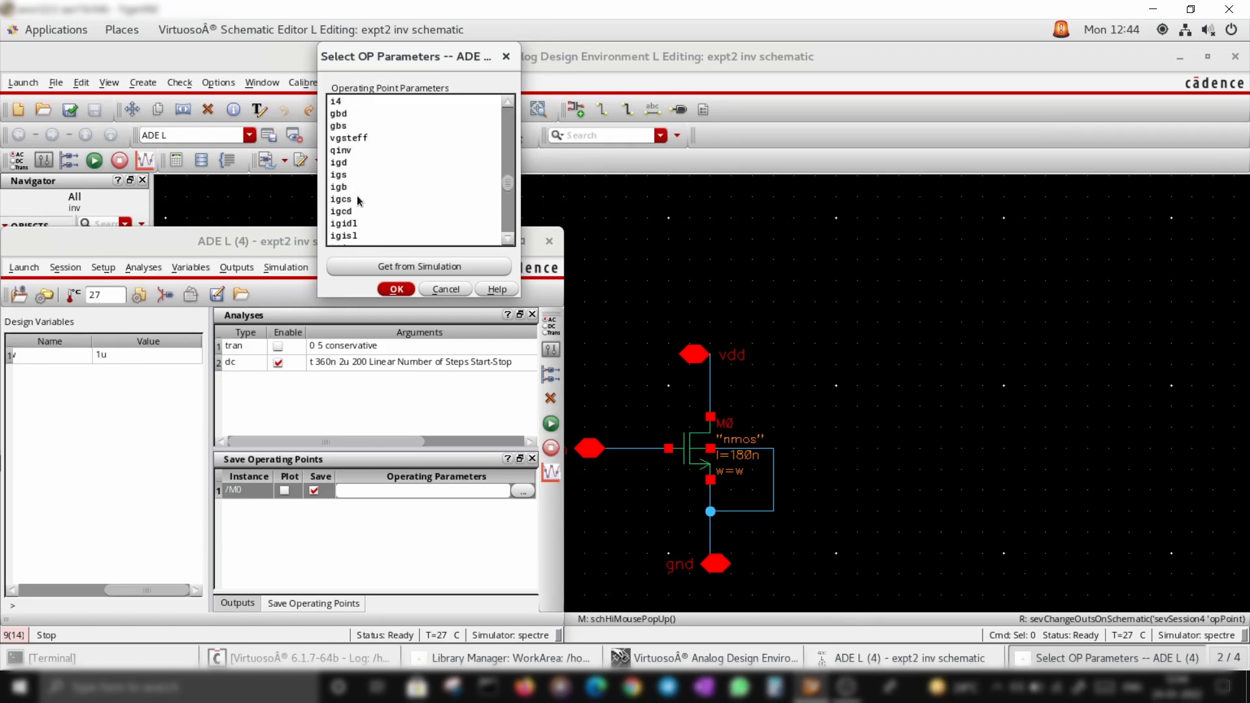
scroll(357, 195, "down", 2)
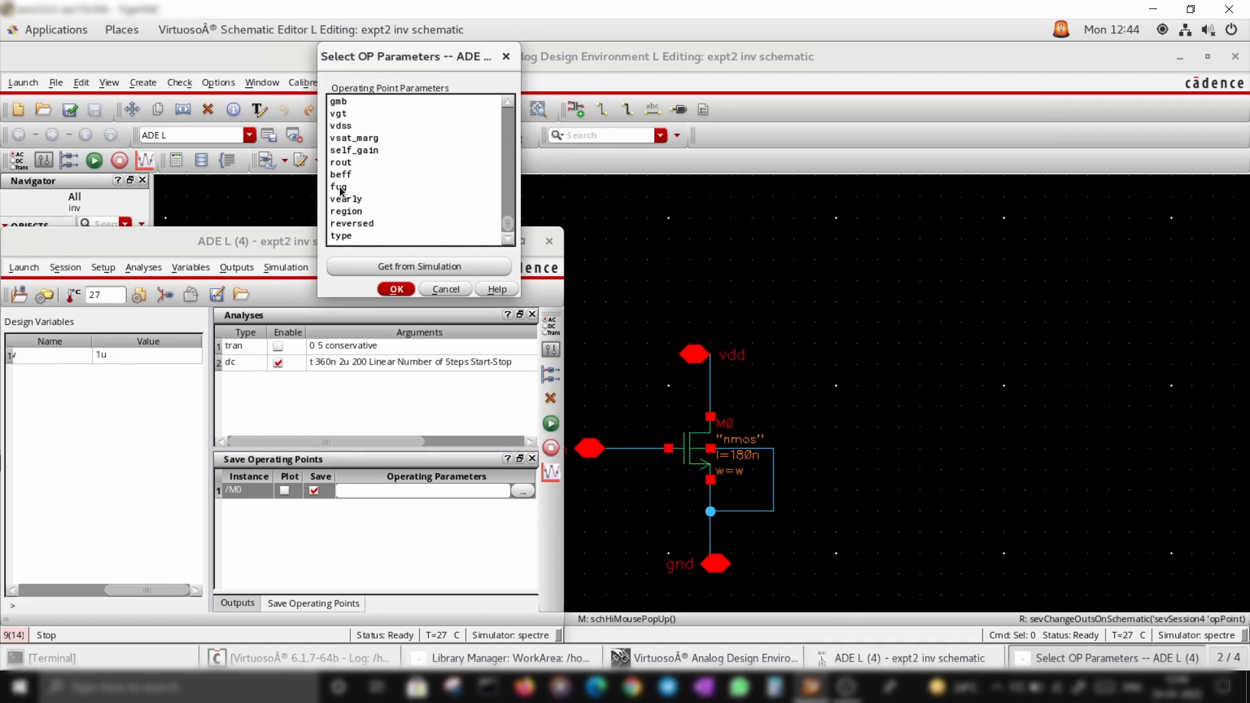
left_click(339, 187)
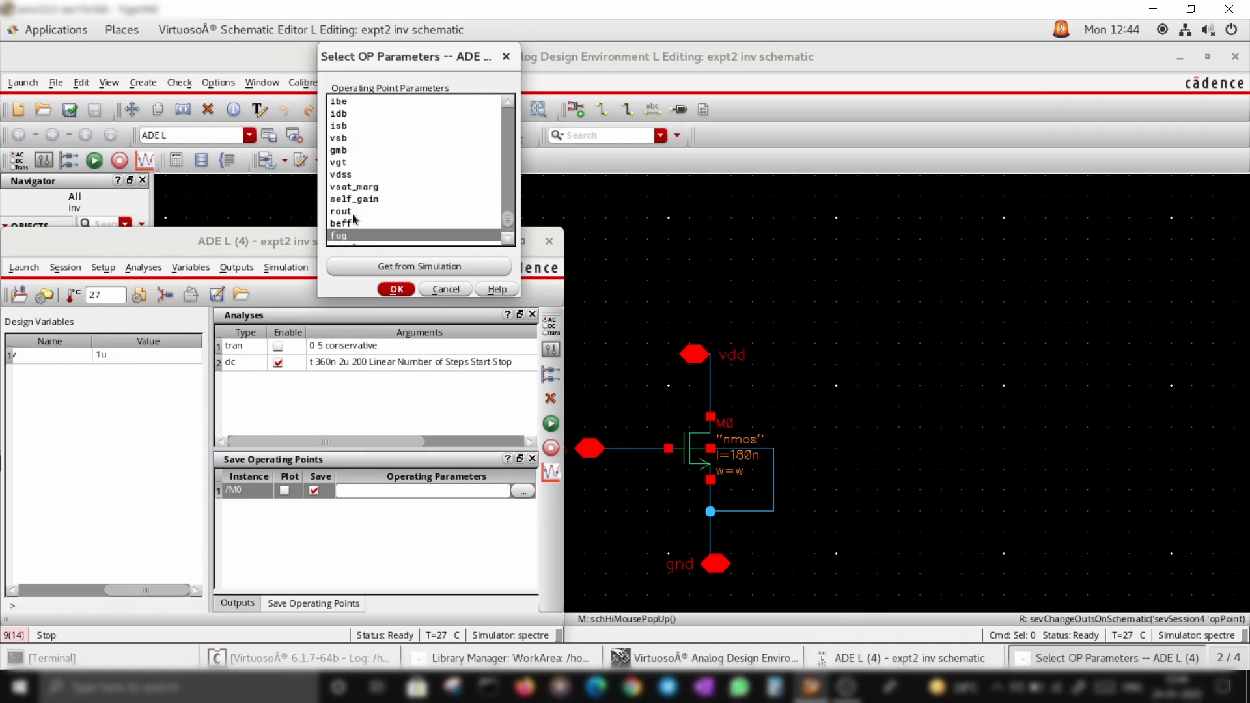
left_click(397, 289)
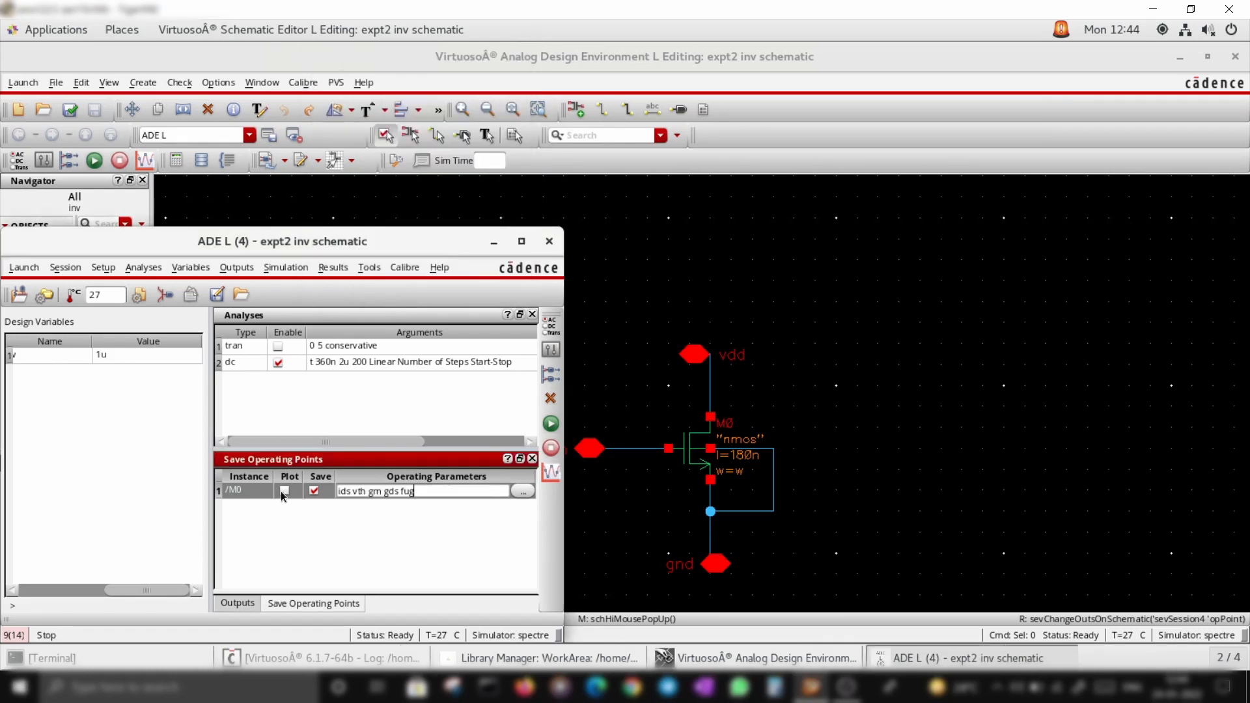
Enable plotting of M0's operating parameters, run the simulation and close the log
left_click(283, 492)
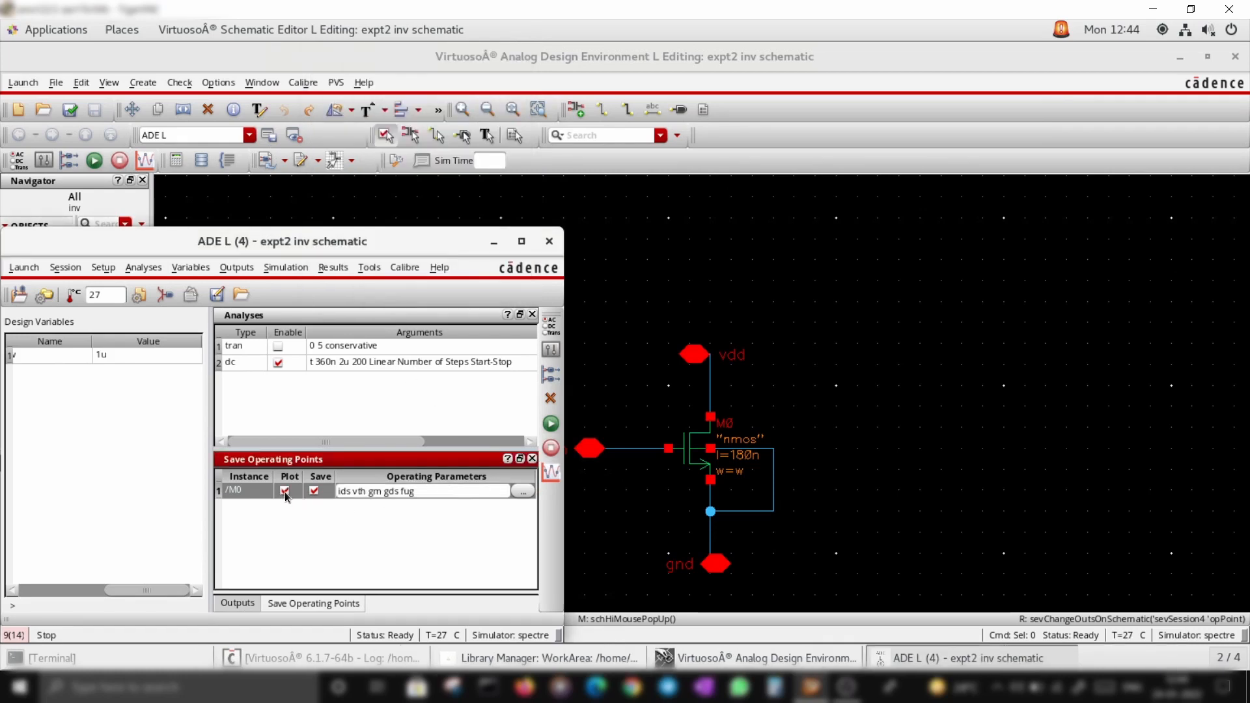
left_click(237, 604)
left_click(313, 605)
left_click(551, 423)
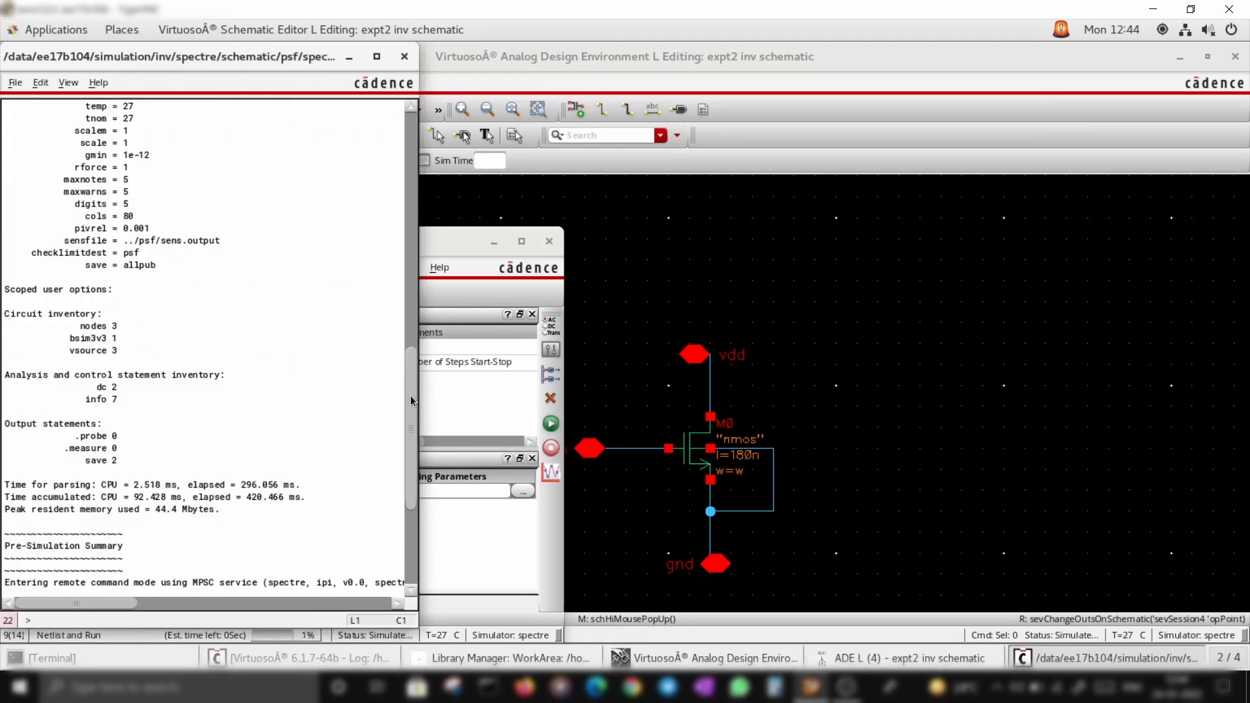
left_click(405, 58)
Plot the DC outputs and maximize the waveform window
left_click(334, 272)
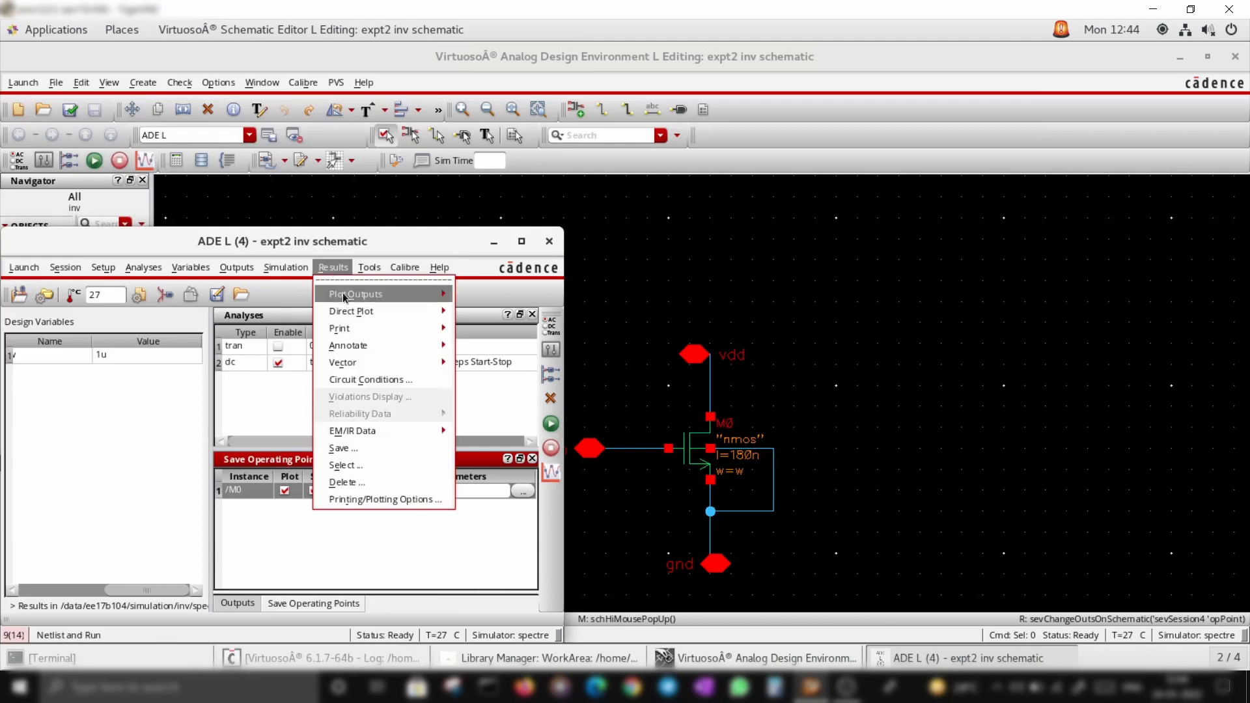
mouse_move(342, 295)
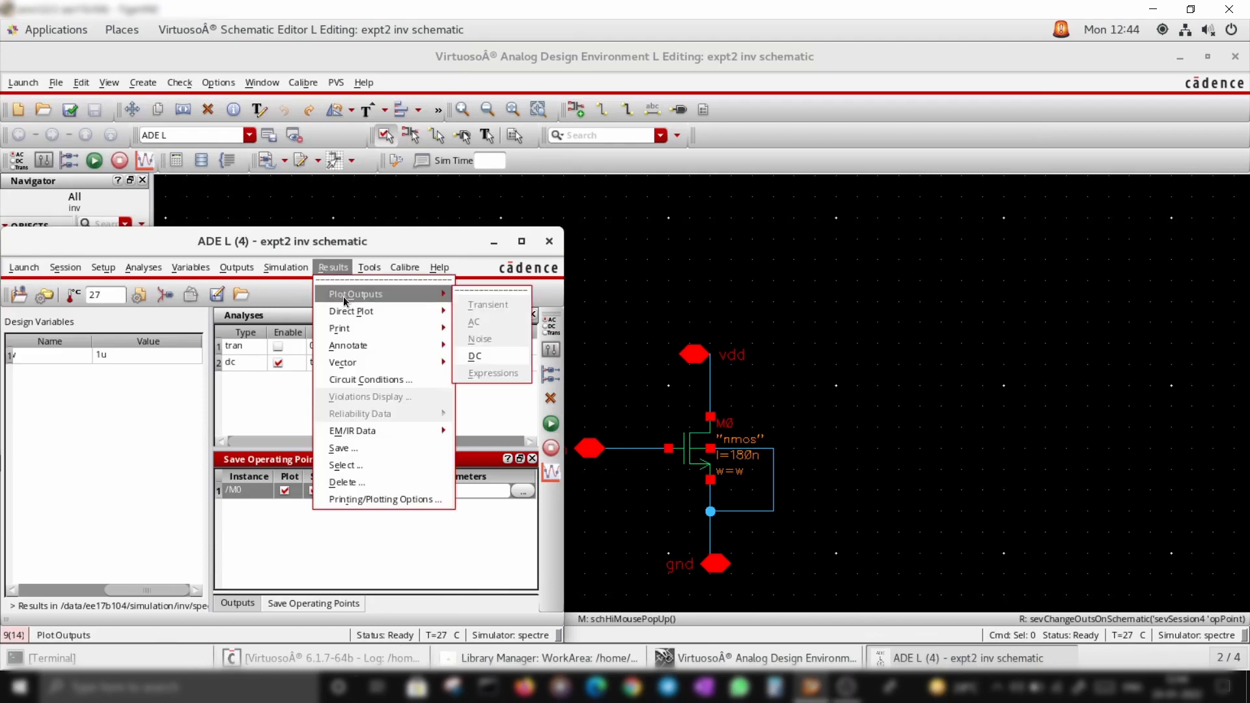
left_click(475, 356)
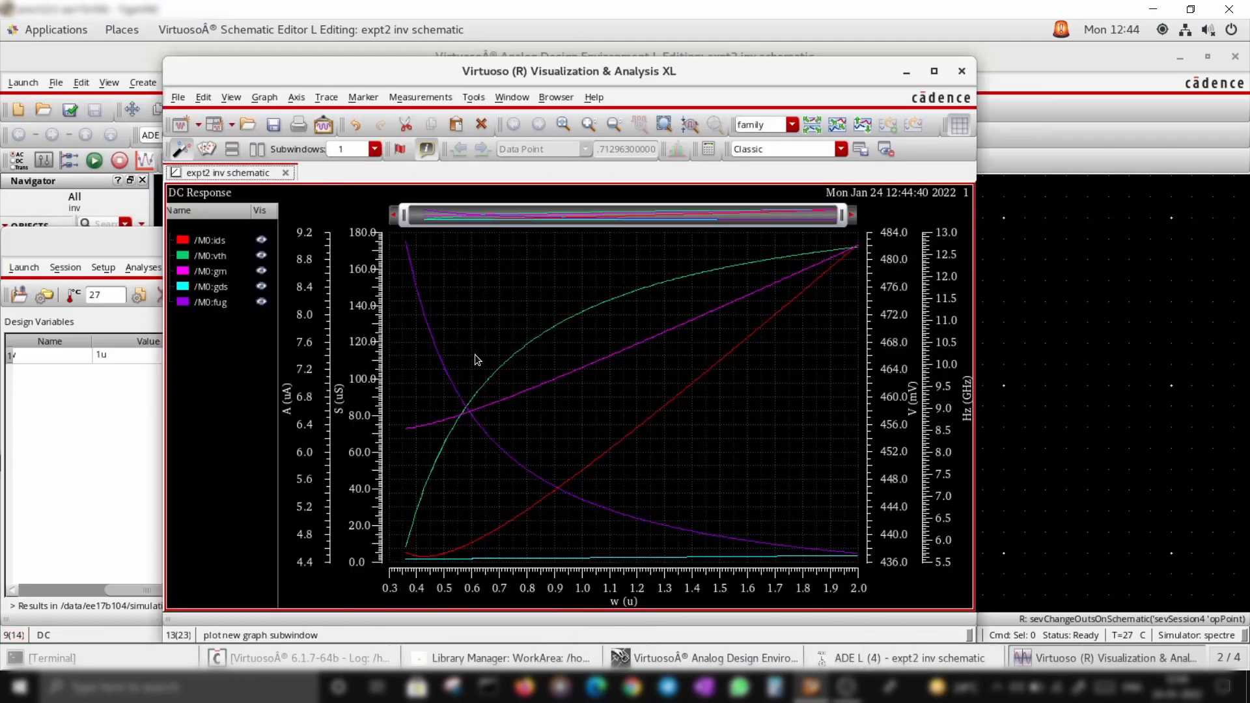
left_click(933, 72)
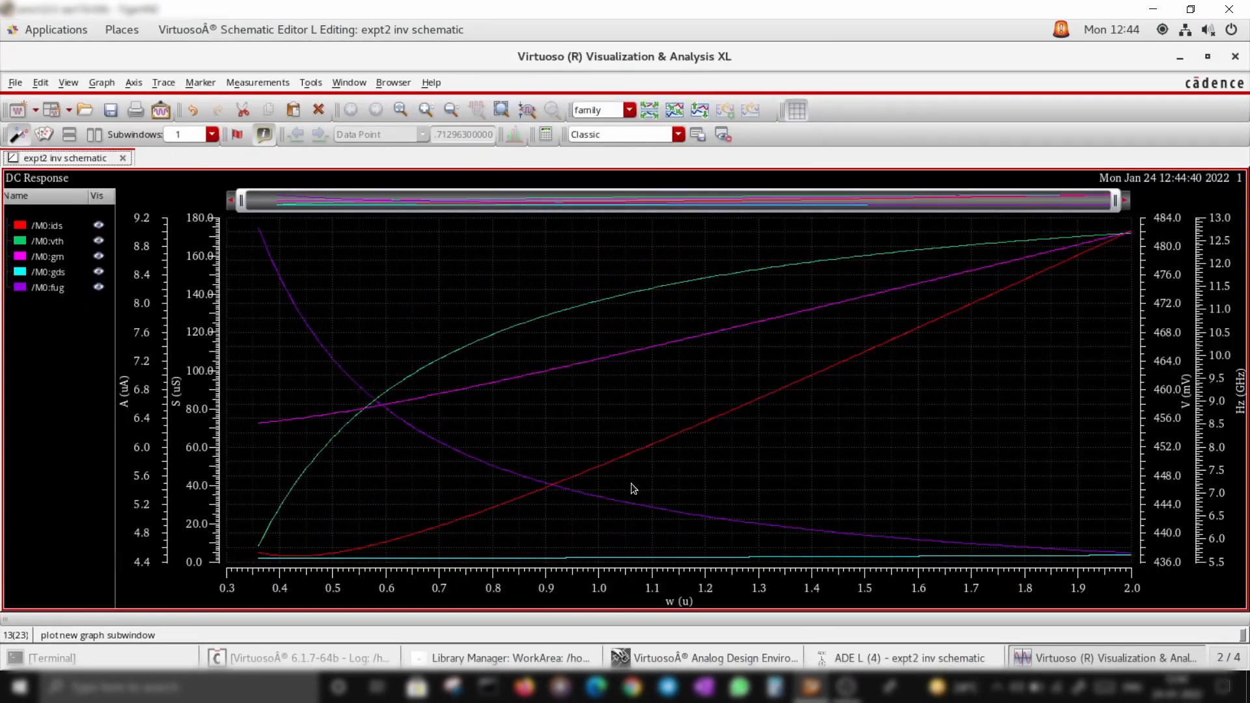
Move the ids trace into a new window
right_click(54, 226)
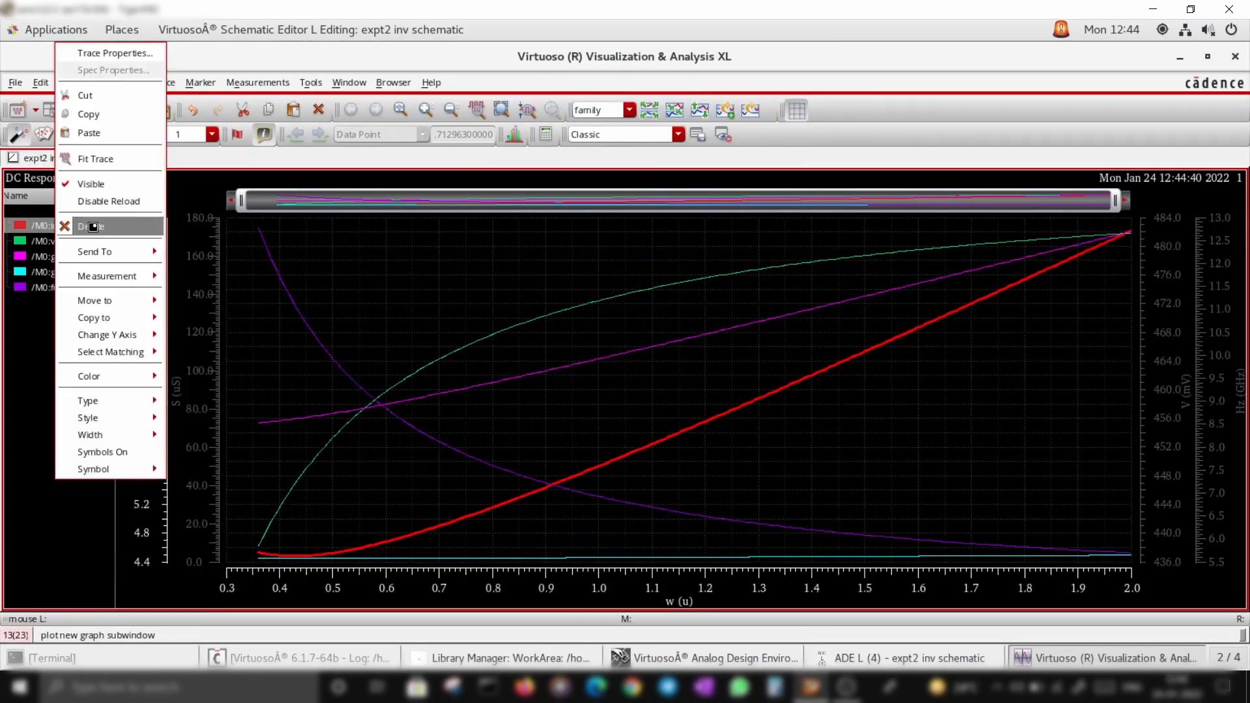
mouse_move(99, 301)
left_click(195, 303)
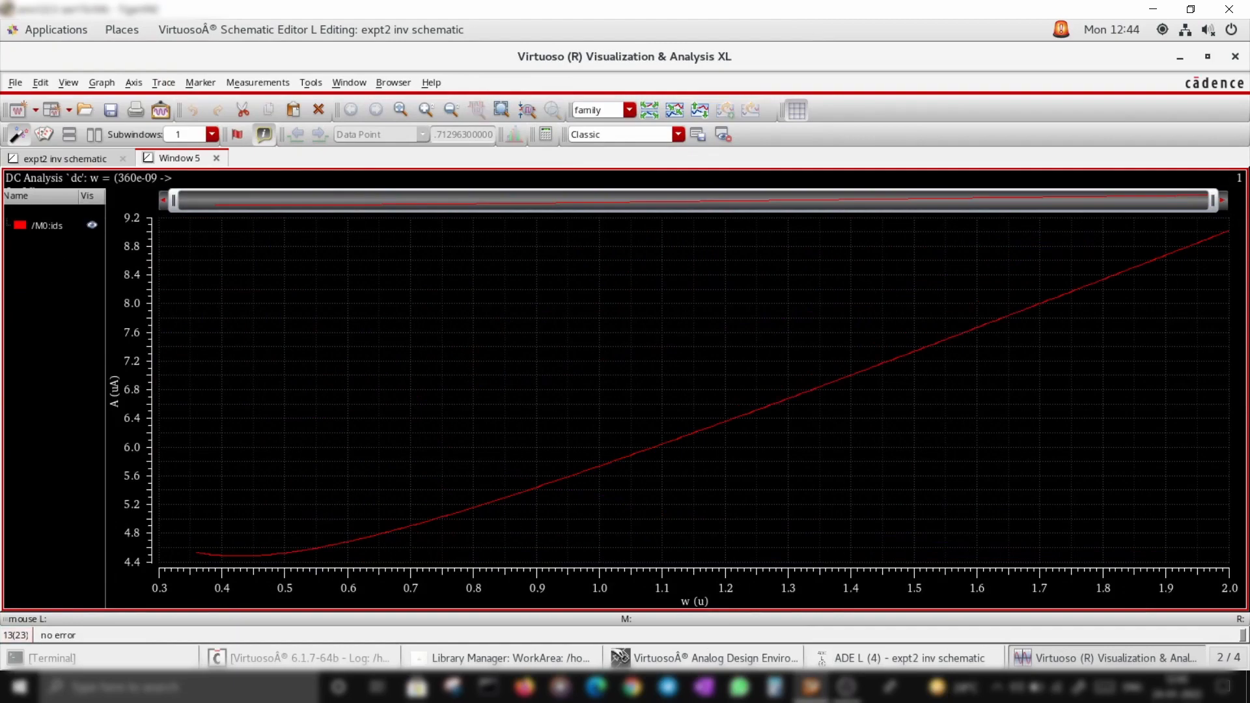
Inspect the vth, gm, gds and fug traces and the separate ids plot, then minimize the waveform window
left_click(109, 157)
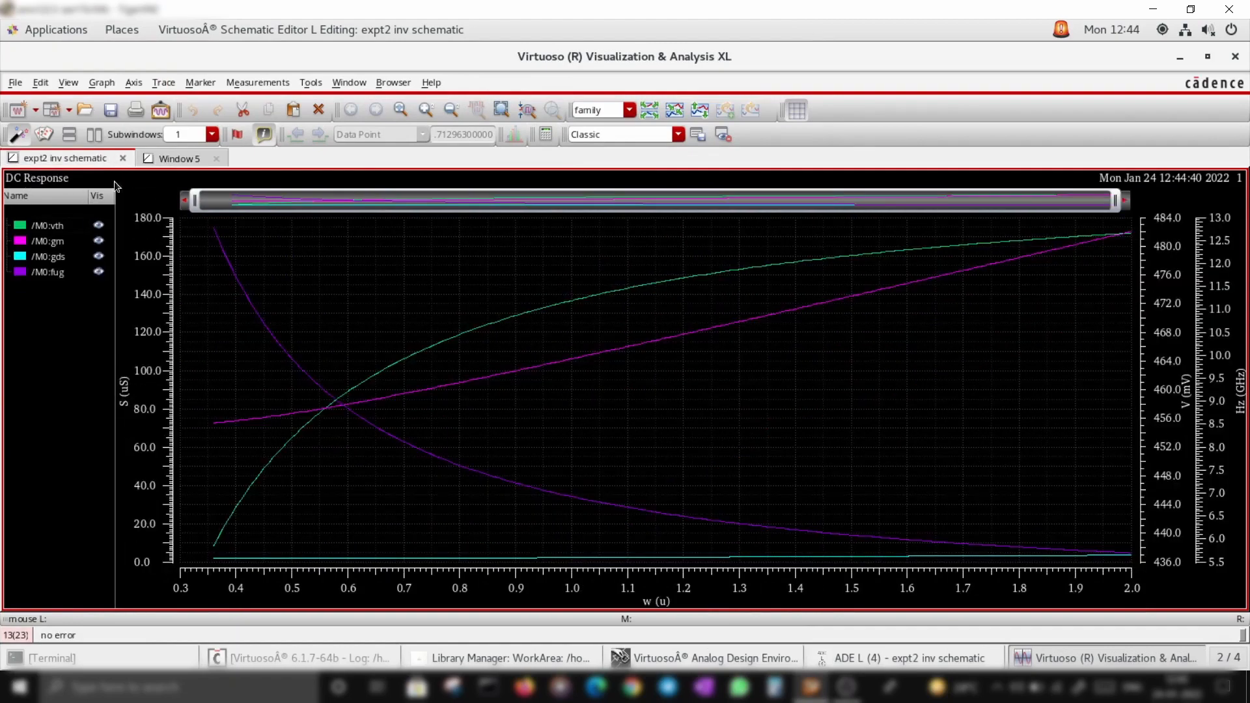
left_click(50, 226)
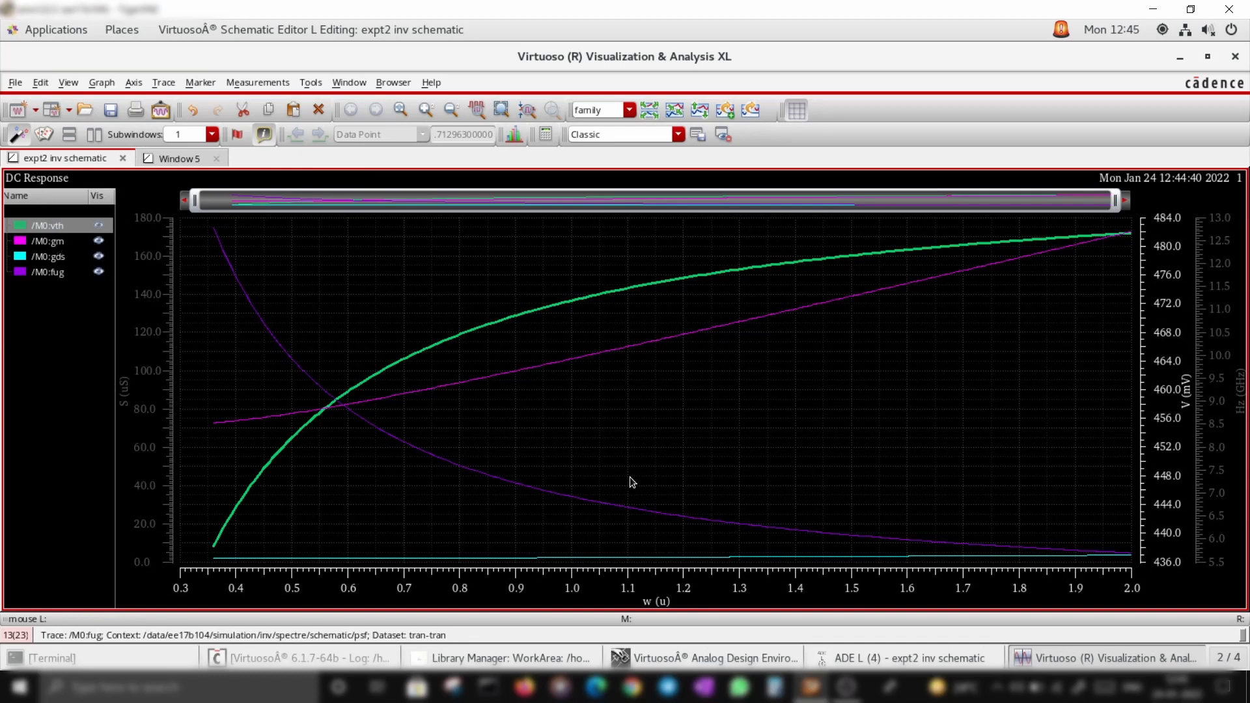
left_click(58, 242)
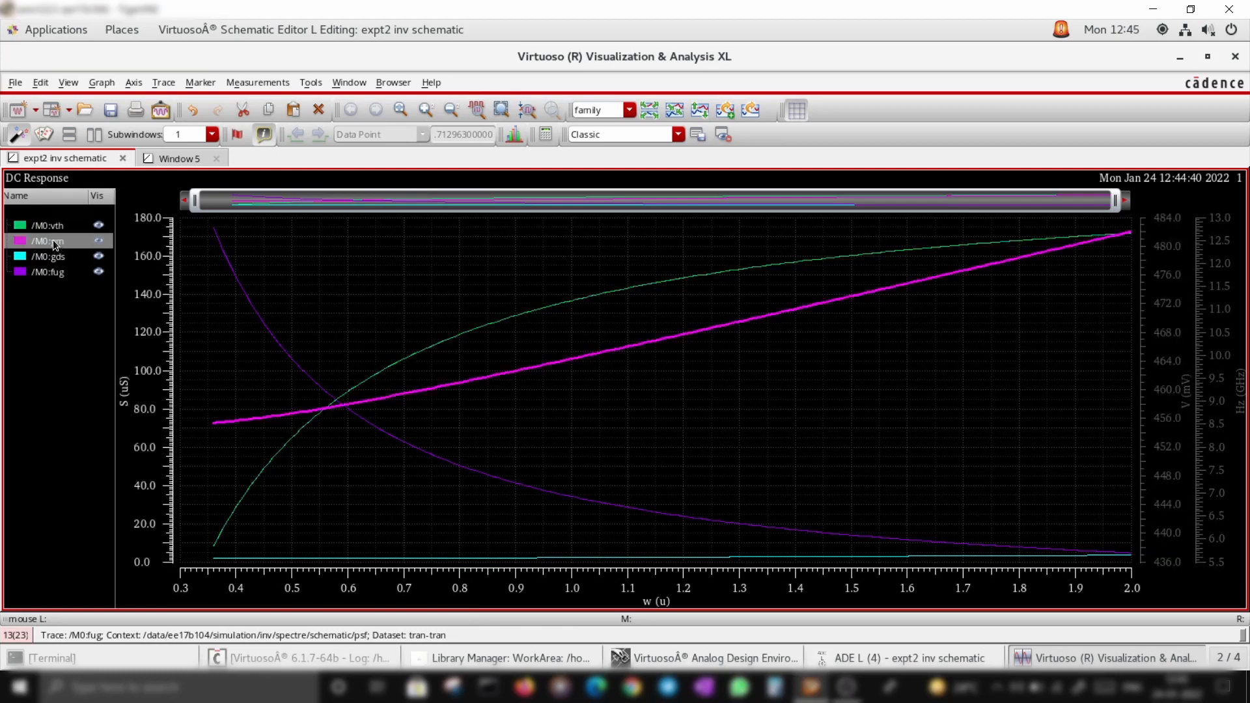
left_click(57, 257)
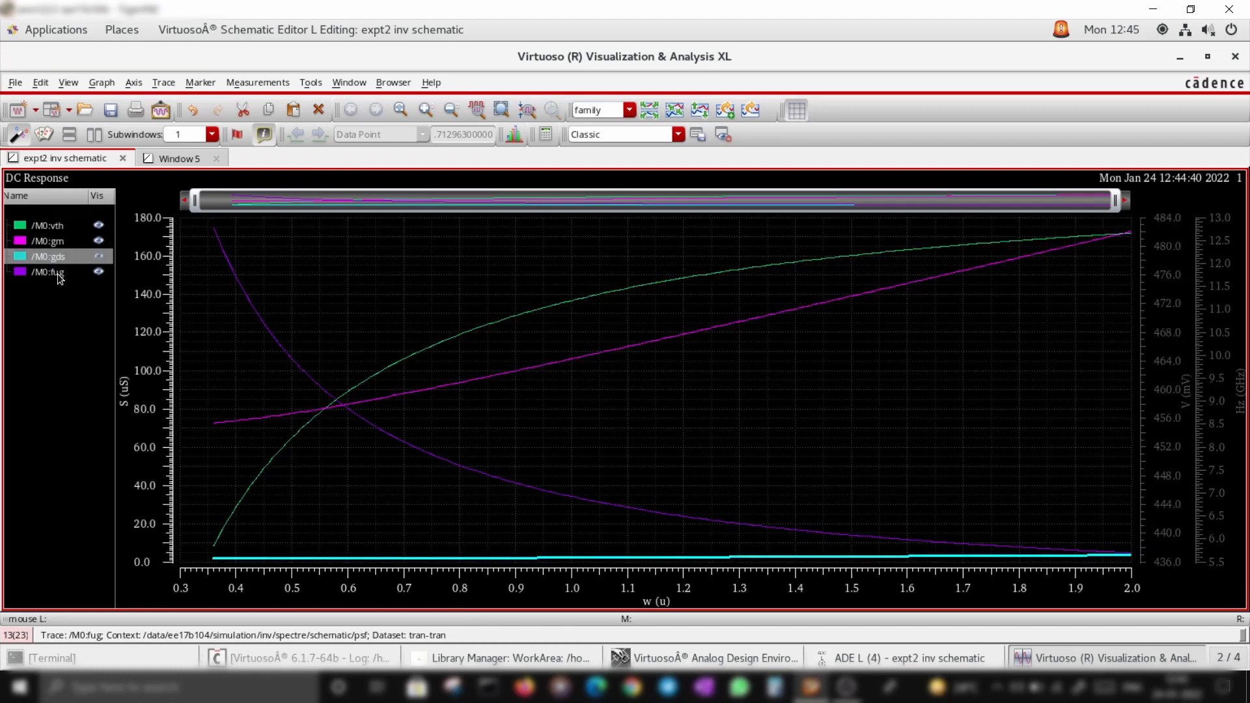
left_click(57, 273)
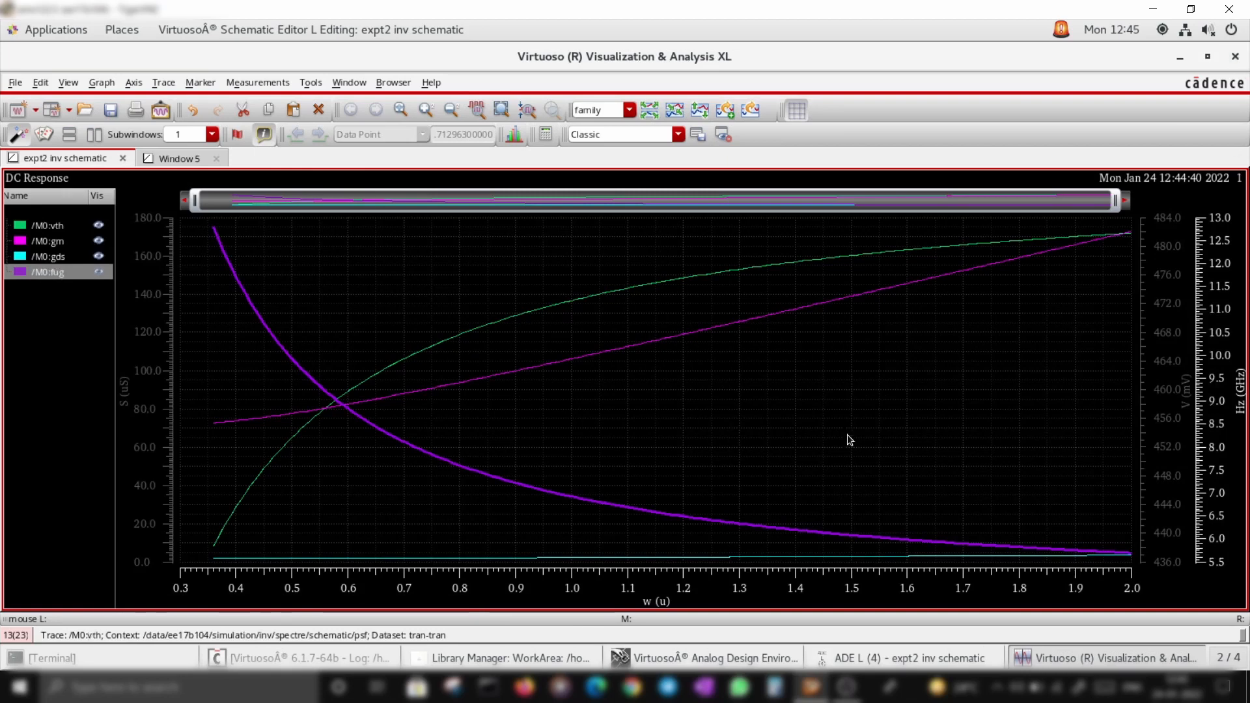
left_click(189, 159)
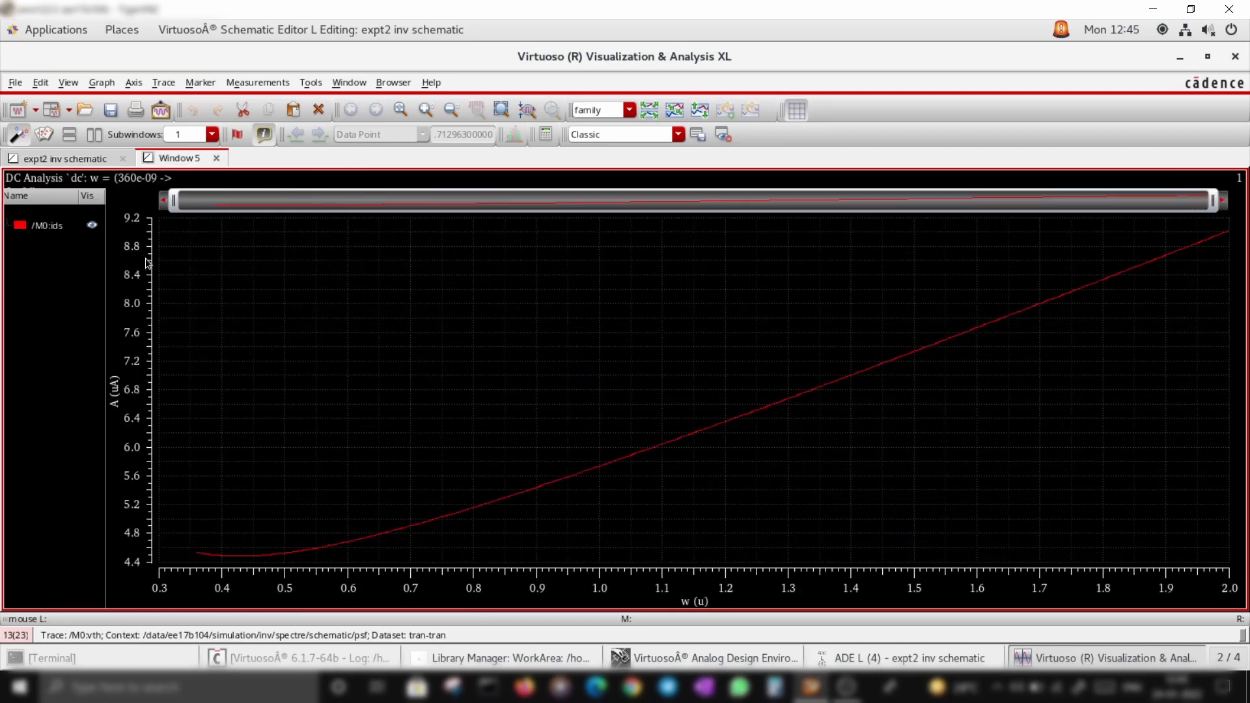
left_click(98, 161)
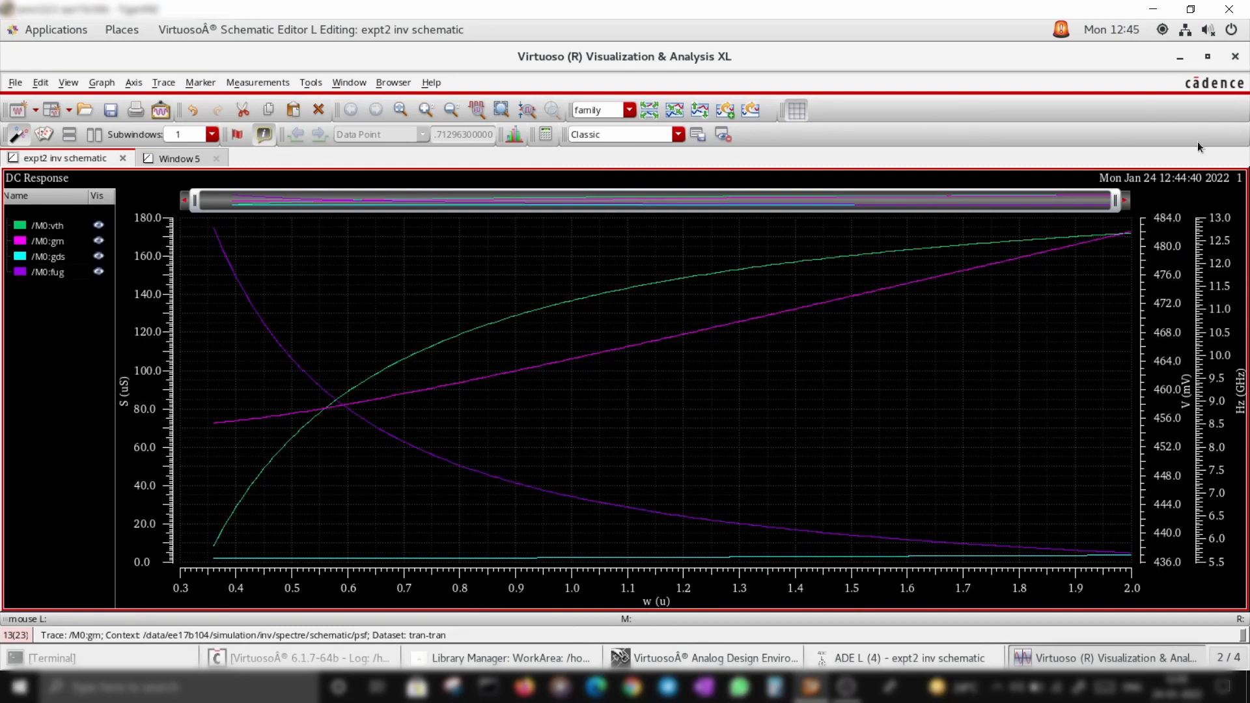
left_click(1235, 57)
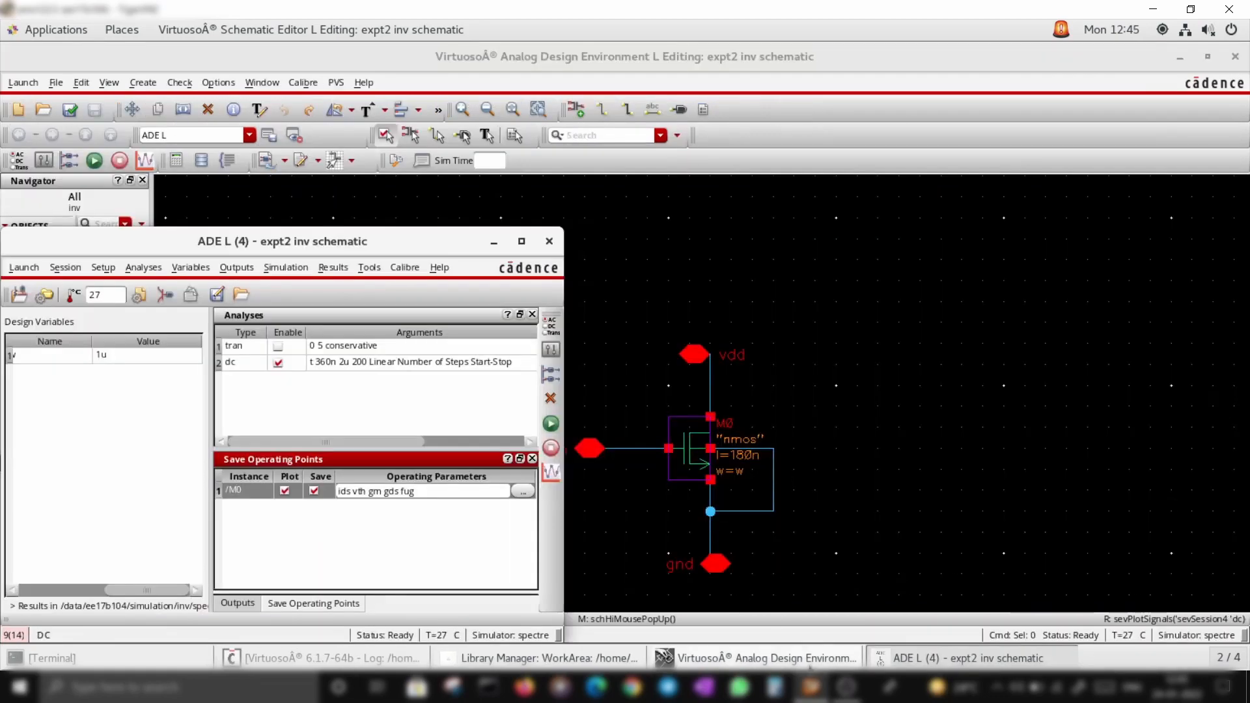
Direct-plot the DC current at M0's drain terminal against the swept width w
left_click(334, 267)
mouse_move(353, 312)
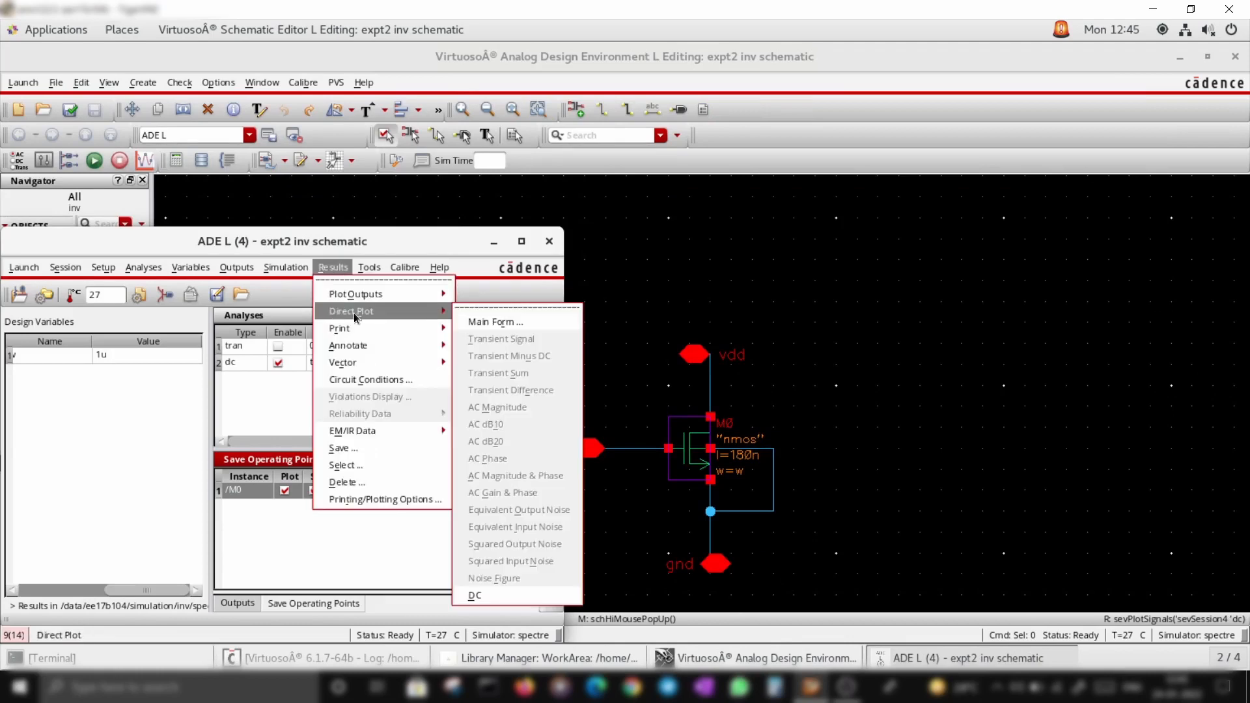
left_click(494, 322)
left_click(349, 203)
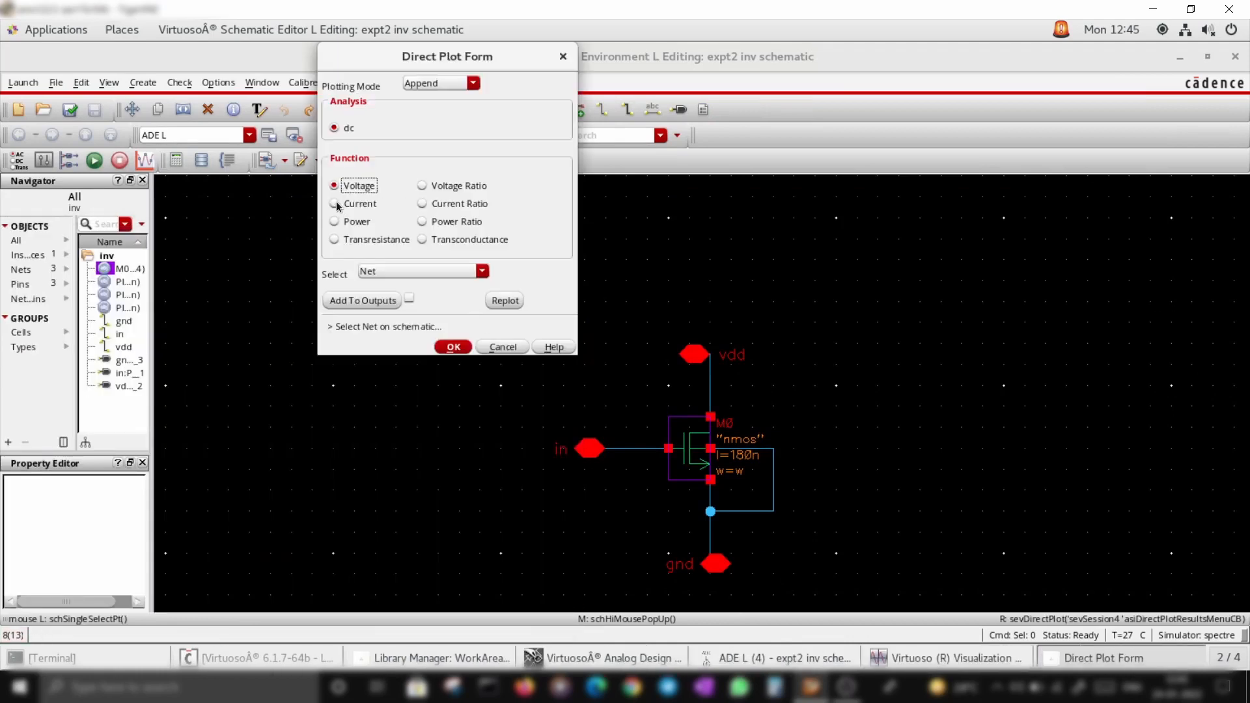
left_click(711, 418)
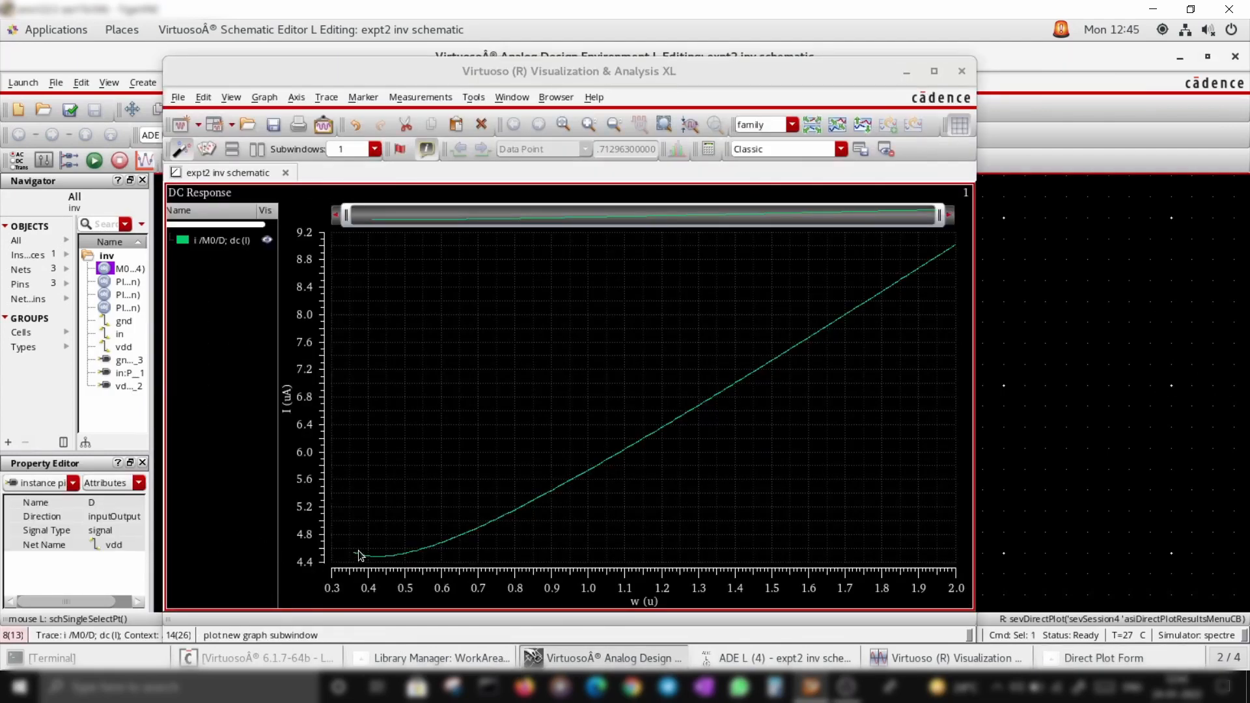
Cancel the Direct Plot form and close the waveform window
left_click(1000, 655)
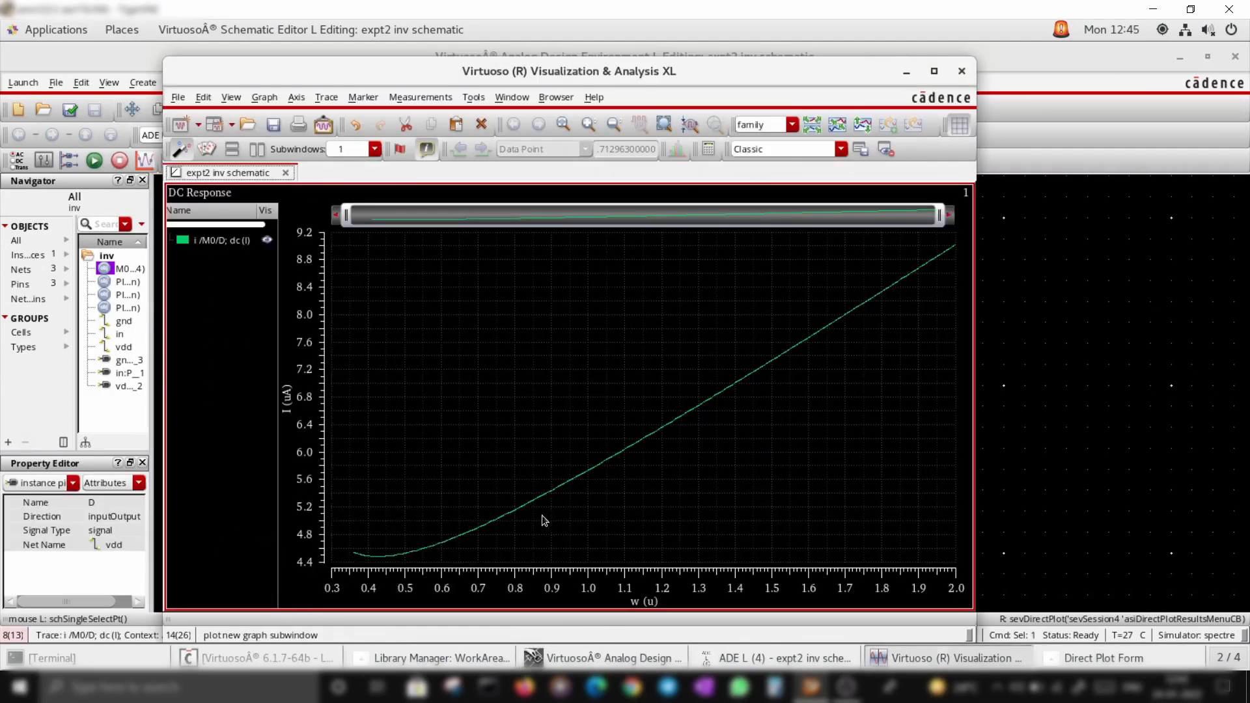
left_click(1100, 658)
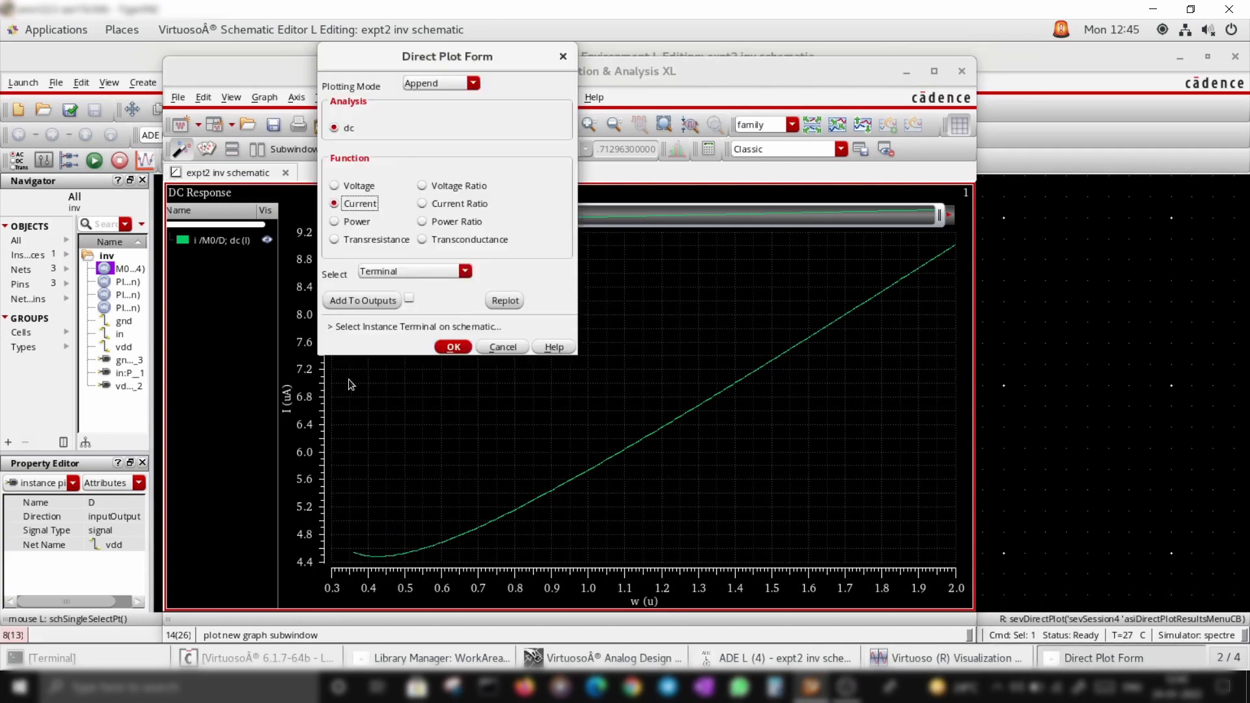
left_click(483, 349)
left_click(963, 71)
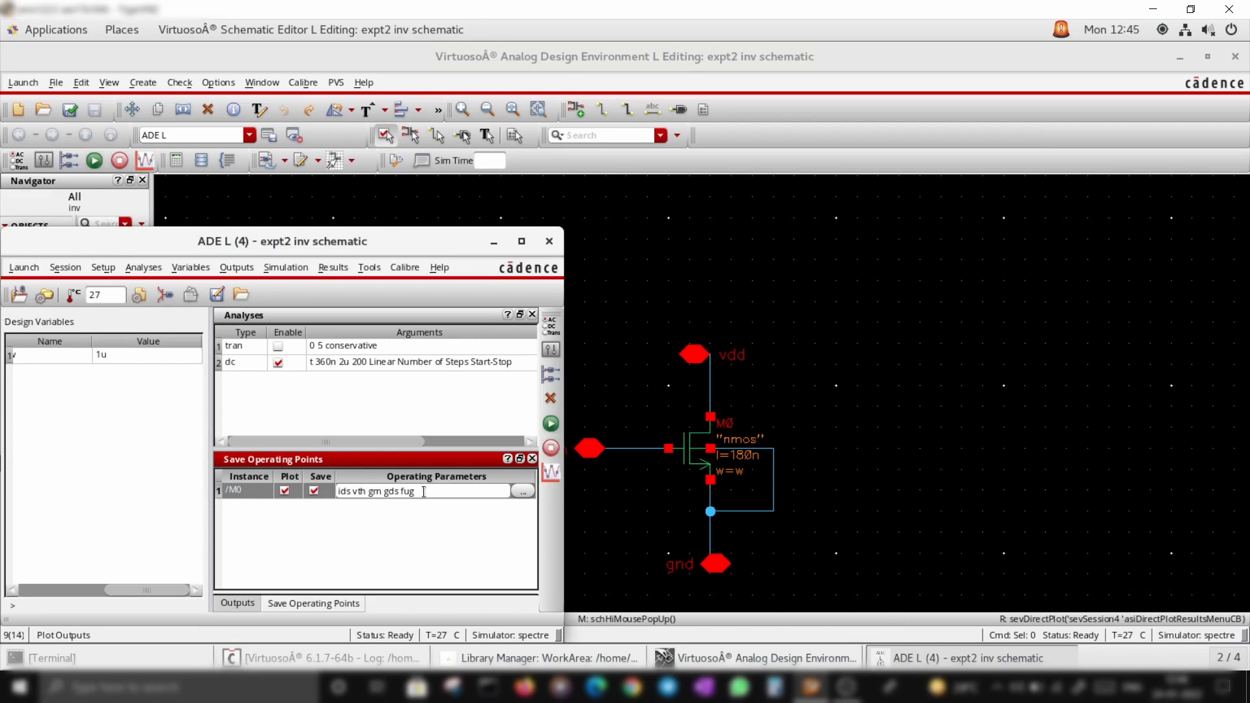
Place an analogLib vdc source with DC voltage VG beside the input pin
left_click(643, 510)
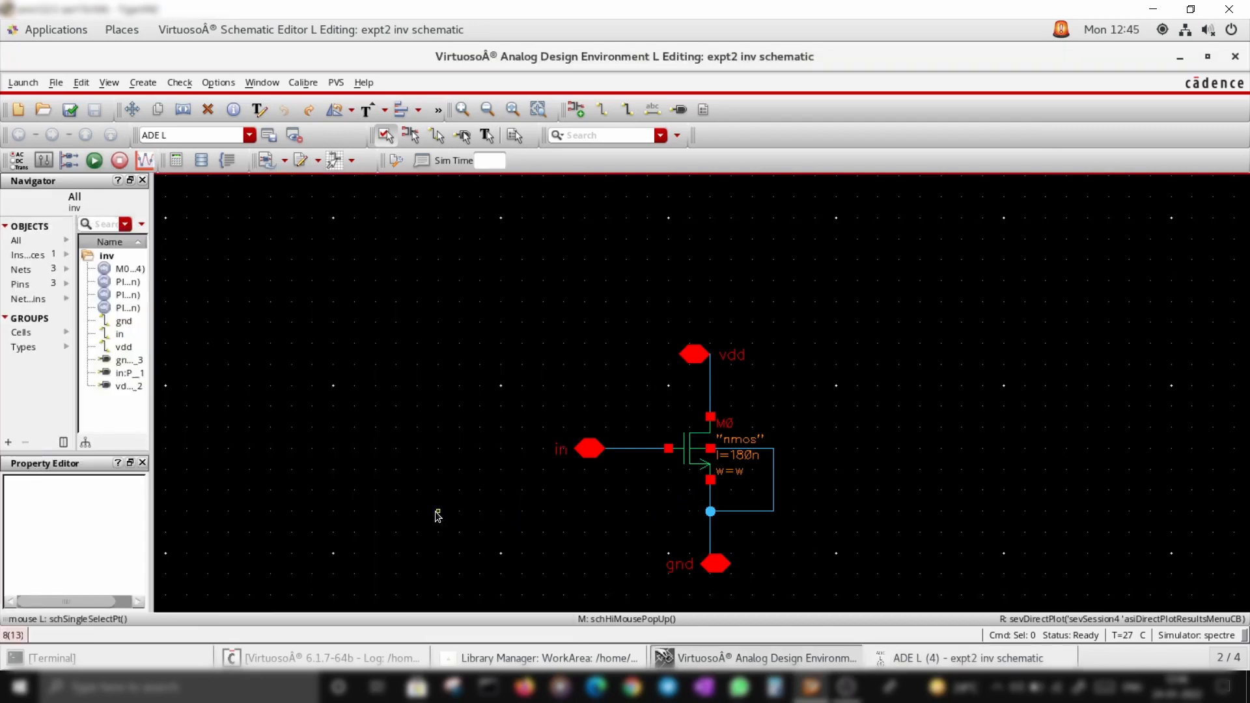
key("i")
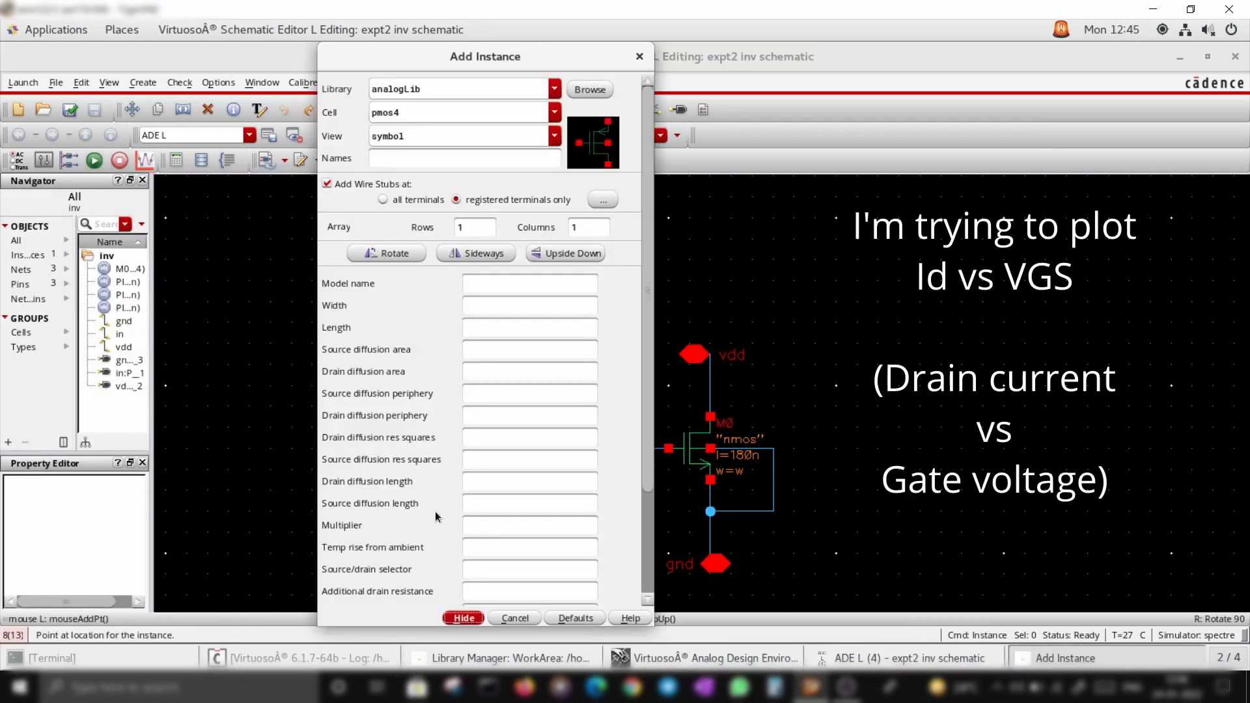
double_click(436, 113)
type("vdc")
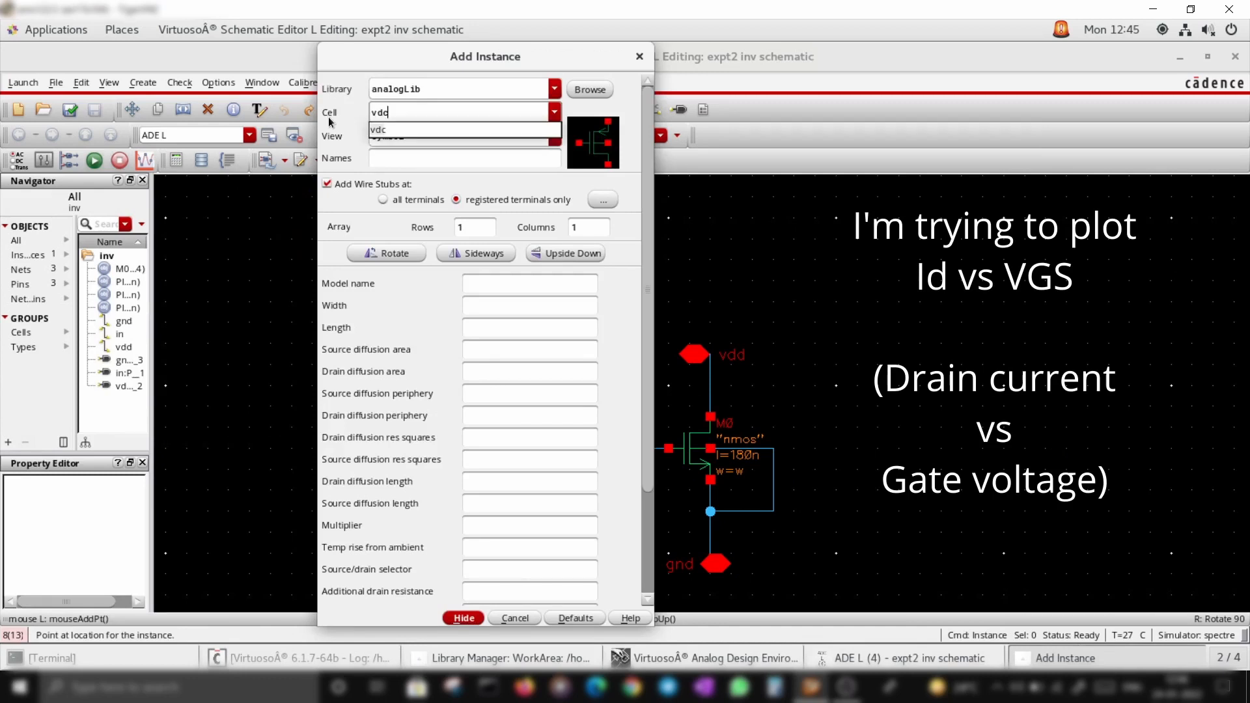
left_click(413, 130)
left_click(419, 160)
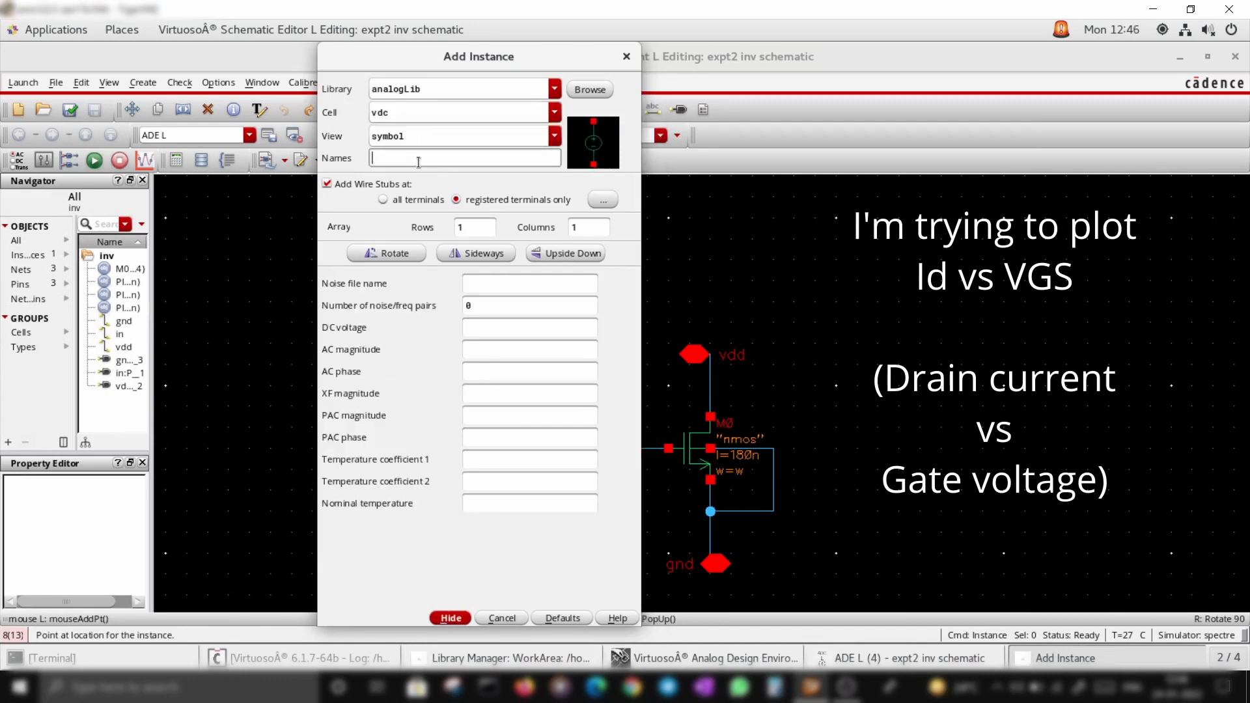
left_click(481, 327)
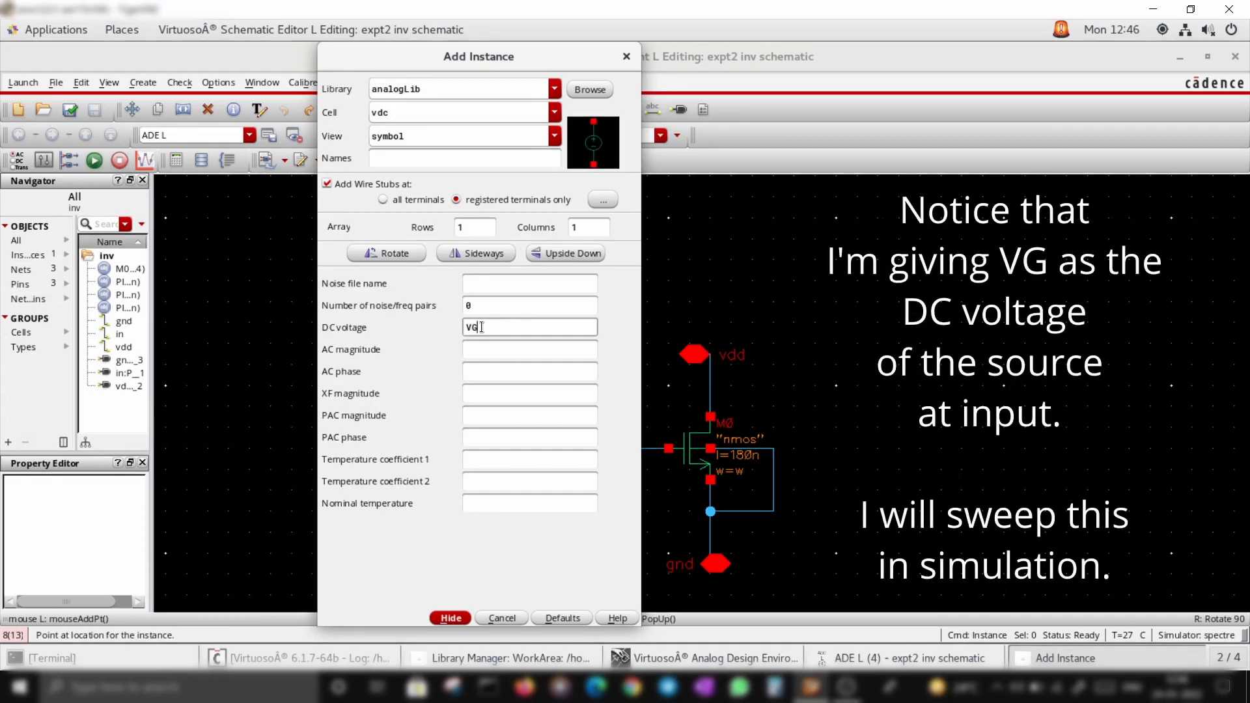
key("Return")
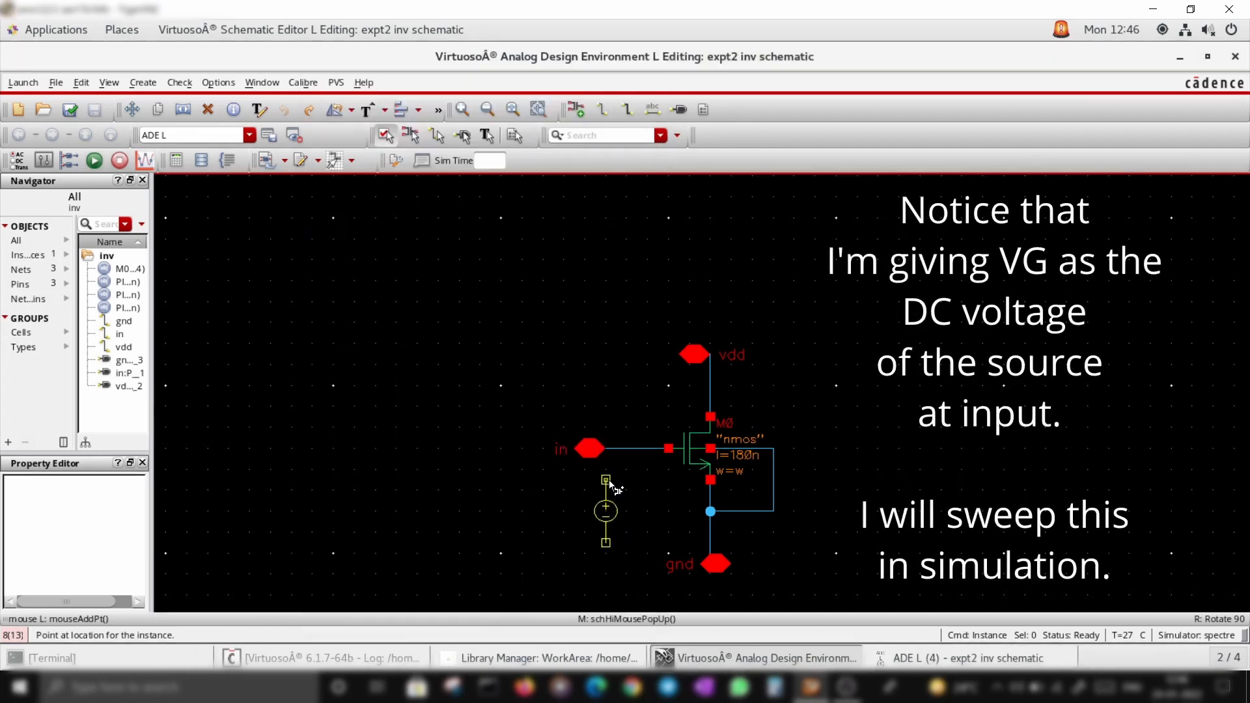
left_click(629, 479)
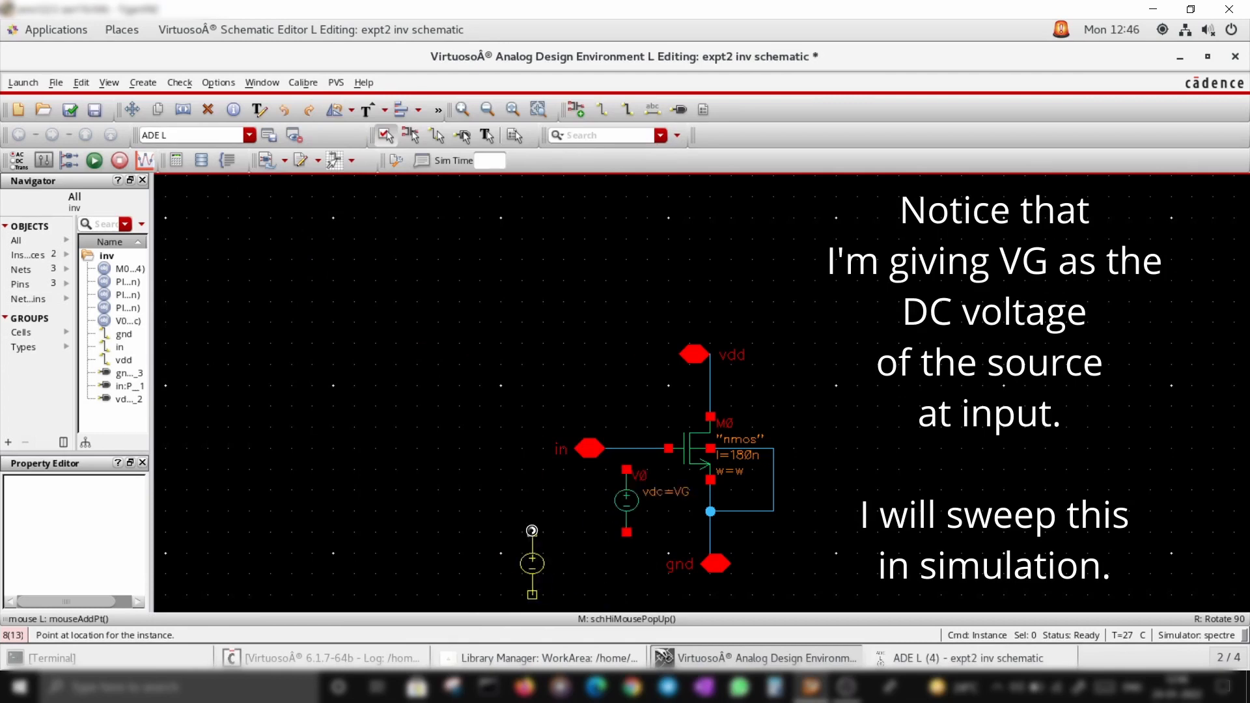
Wire the source's top terminal to the gate input net and its bottom terminal to the source/ground net, then check and save
key("w")
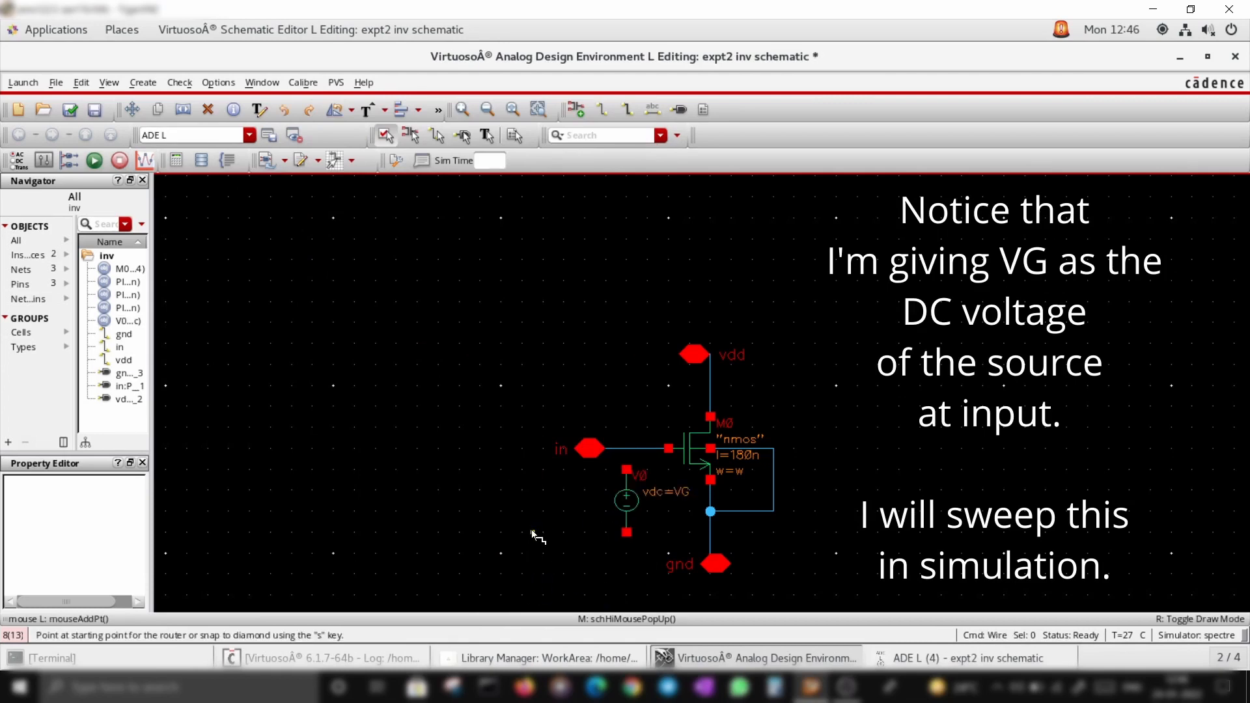
left_click(626, 468)
left_click(626, 448)
left_click(626, 532)
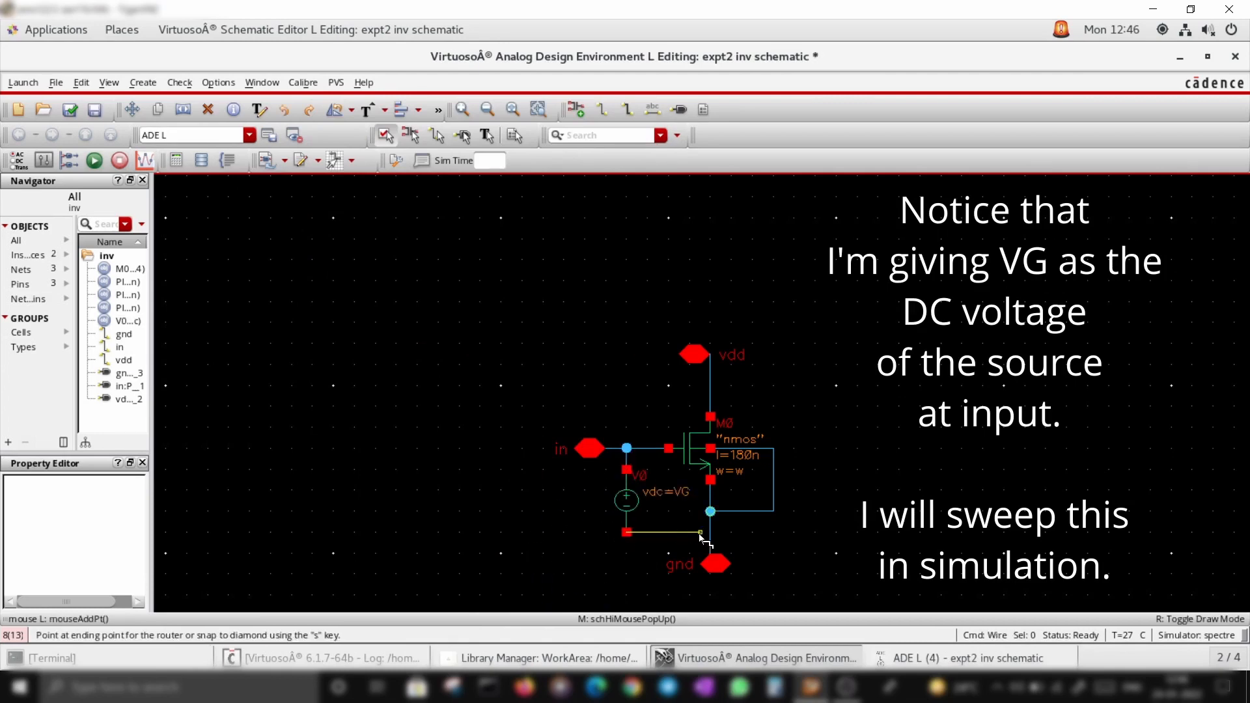
left_click(710, 532)
key("Escape")
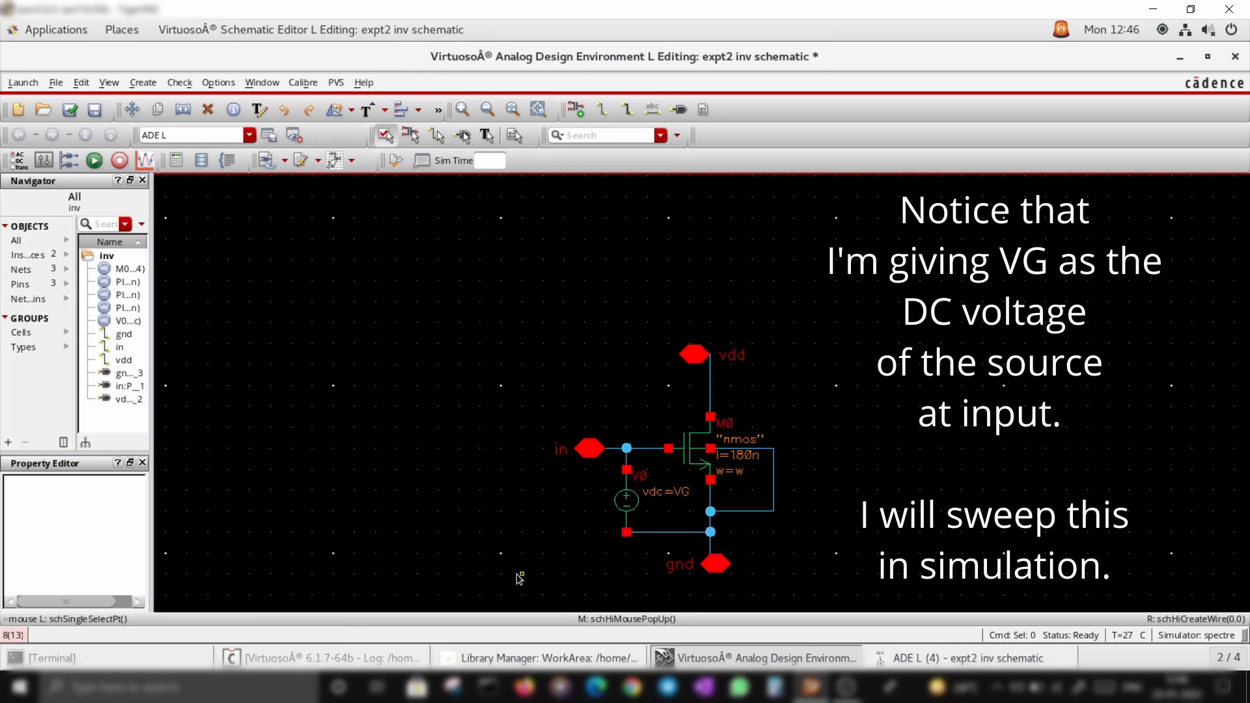
left_click(70, 110)
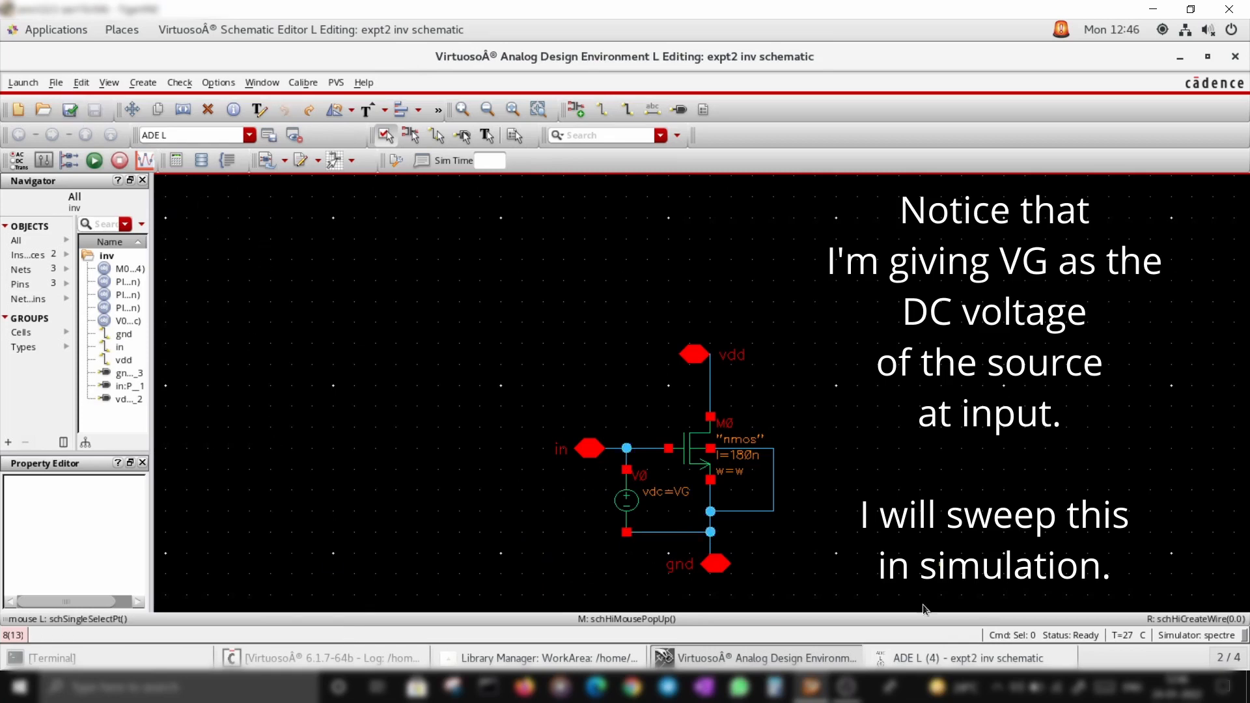
Copy the schematic's design variables from the cellview into the ADE L design variables list
left_click(970, 658)
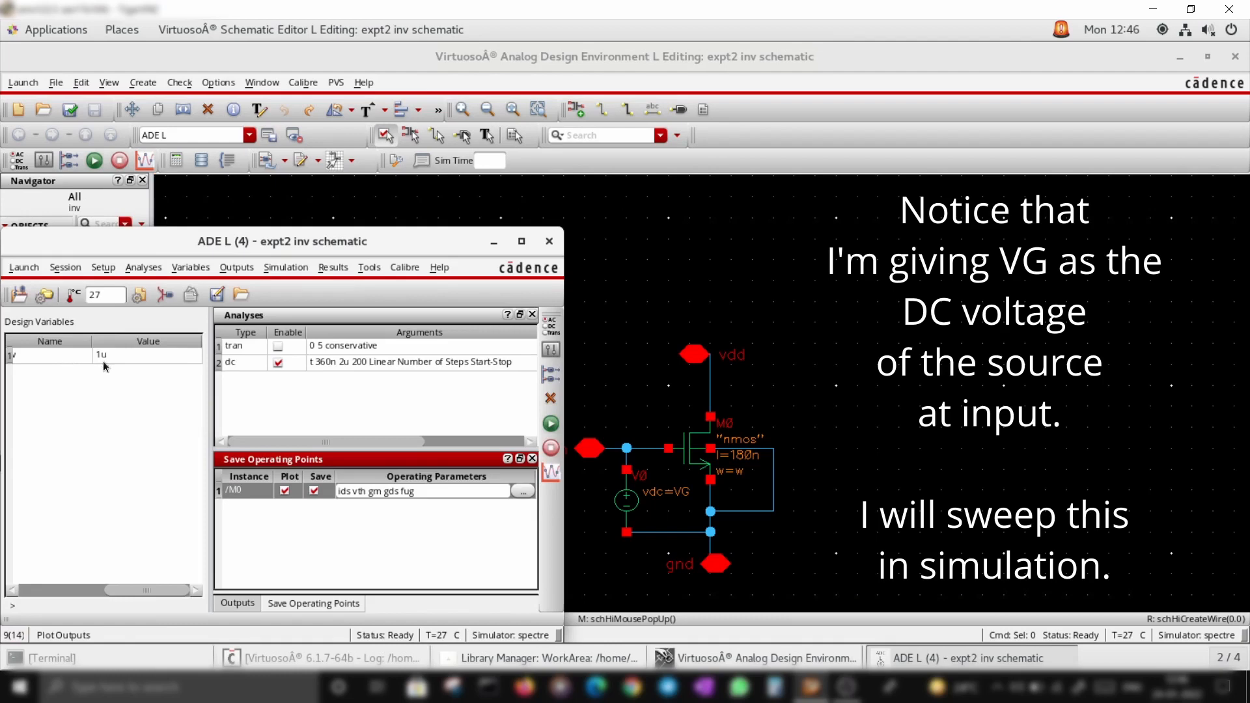
left_click_drag(149, 591, 112, 588)
left_click(347, 549)
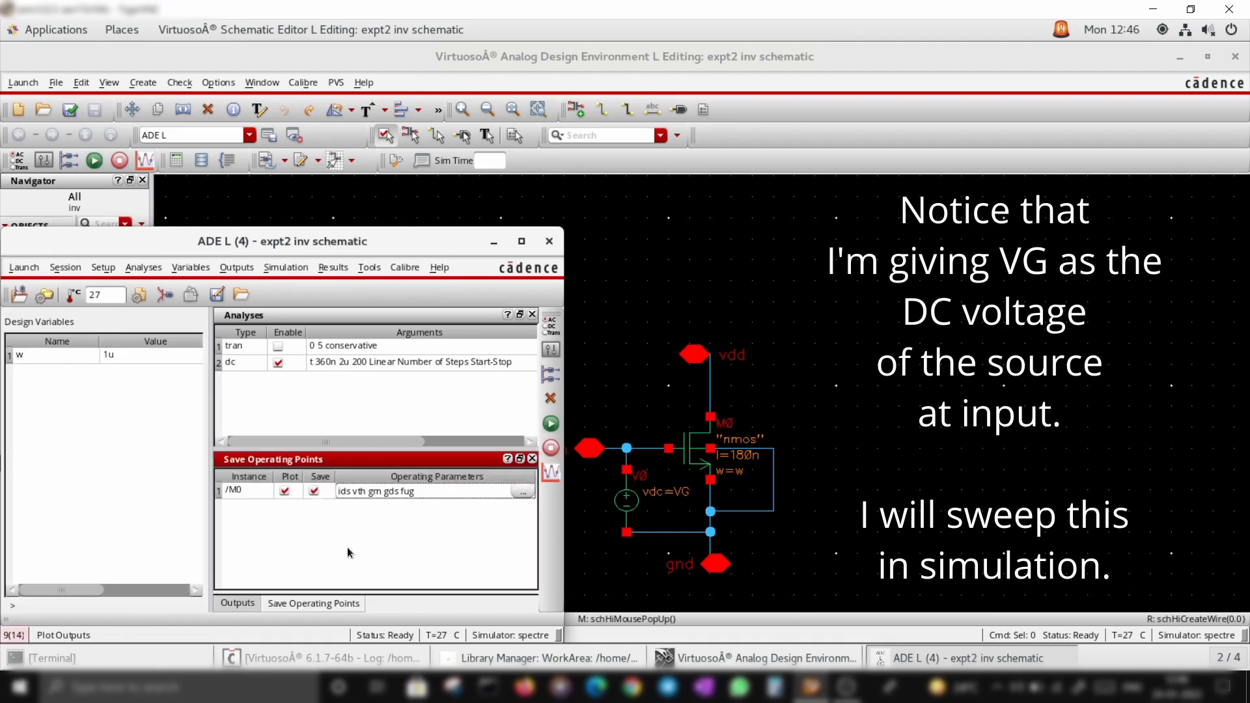
left_click(428, 362)
right_click(429, 362)
left_click(449, 352)
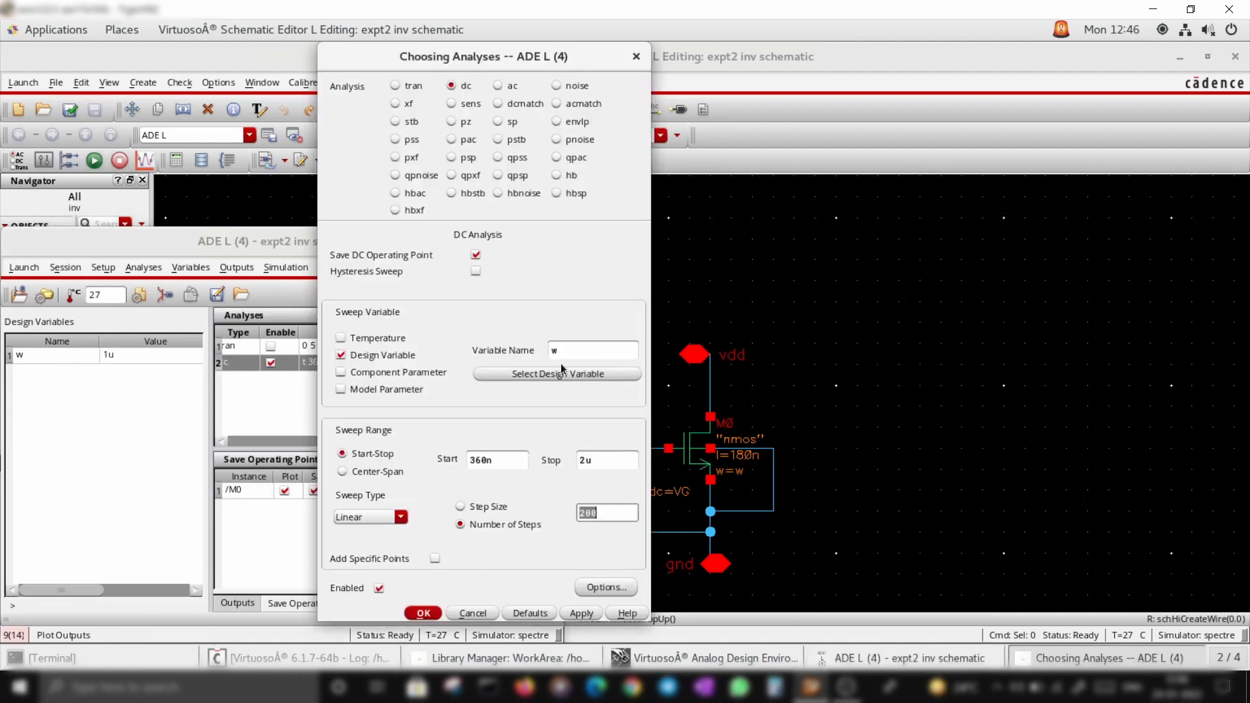
right_click(88, 409)
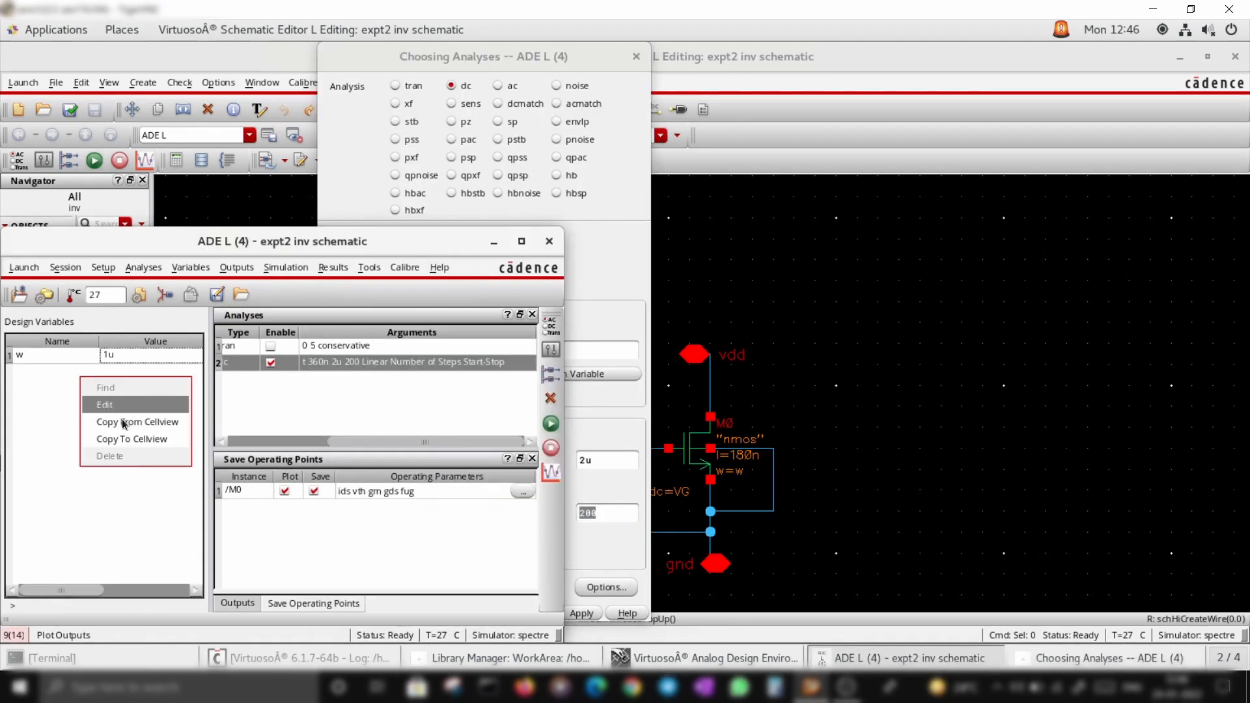
left_click(123, 425)
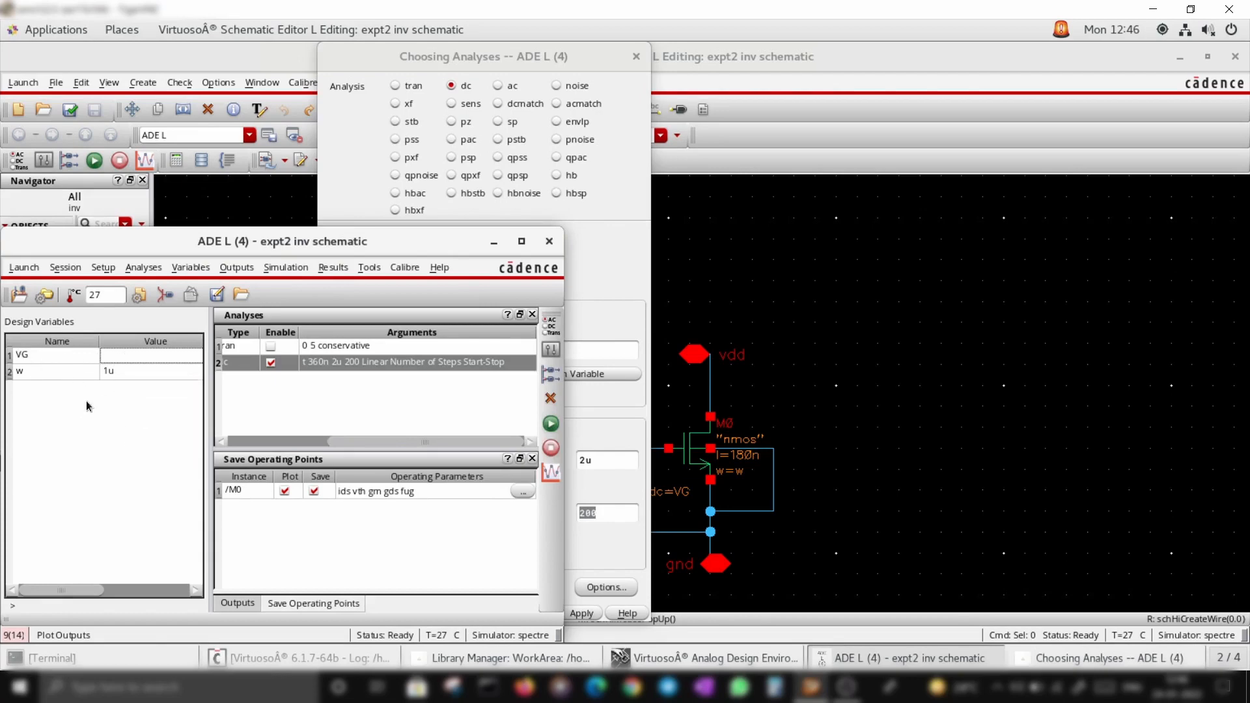
Set the design variable VG to 0.5
right_click(86, 401)
left_click(104, 413)
left_click(134, 356)
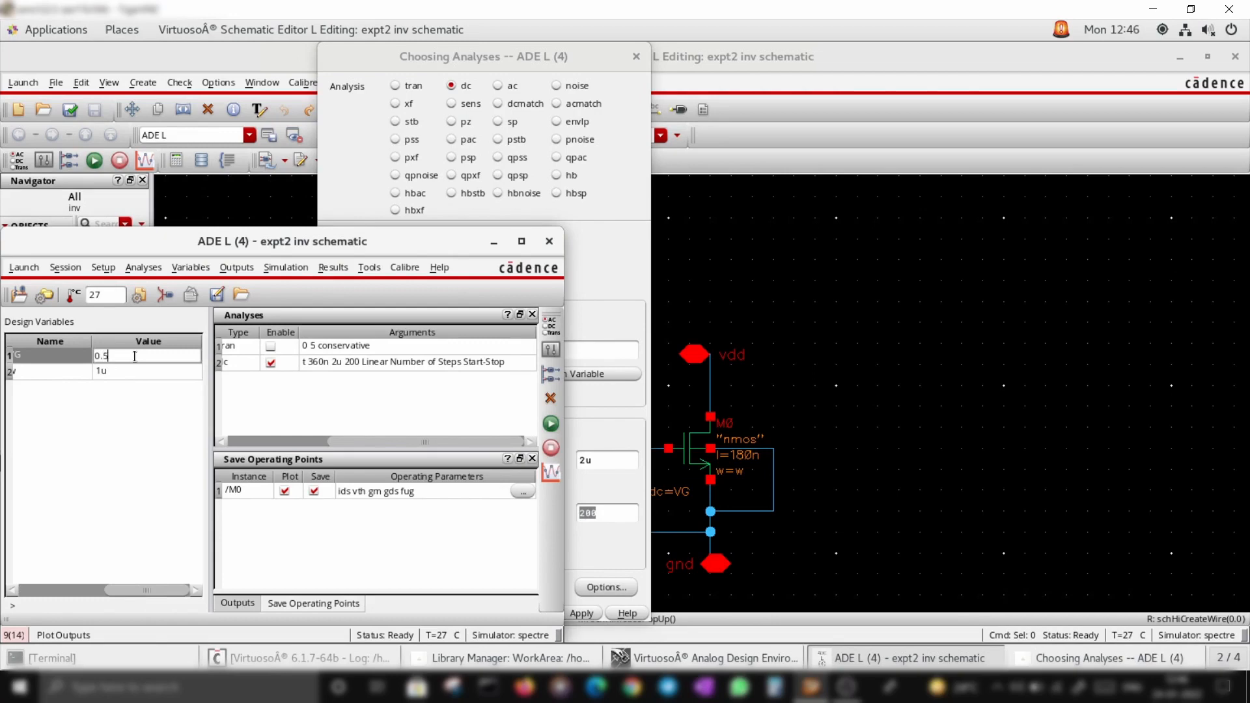
key("Return")
Change the DC analysis to sweep design variable VG from 0 to 1.8 and apply it
left_click(611, 250)
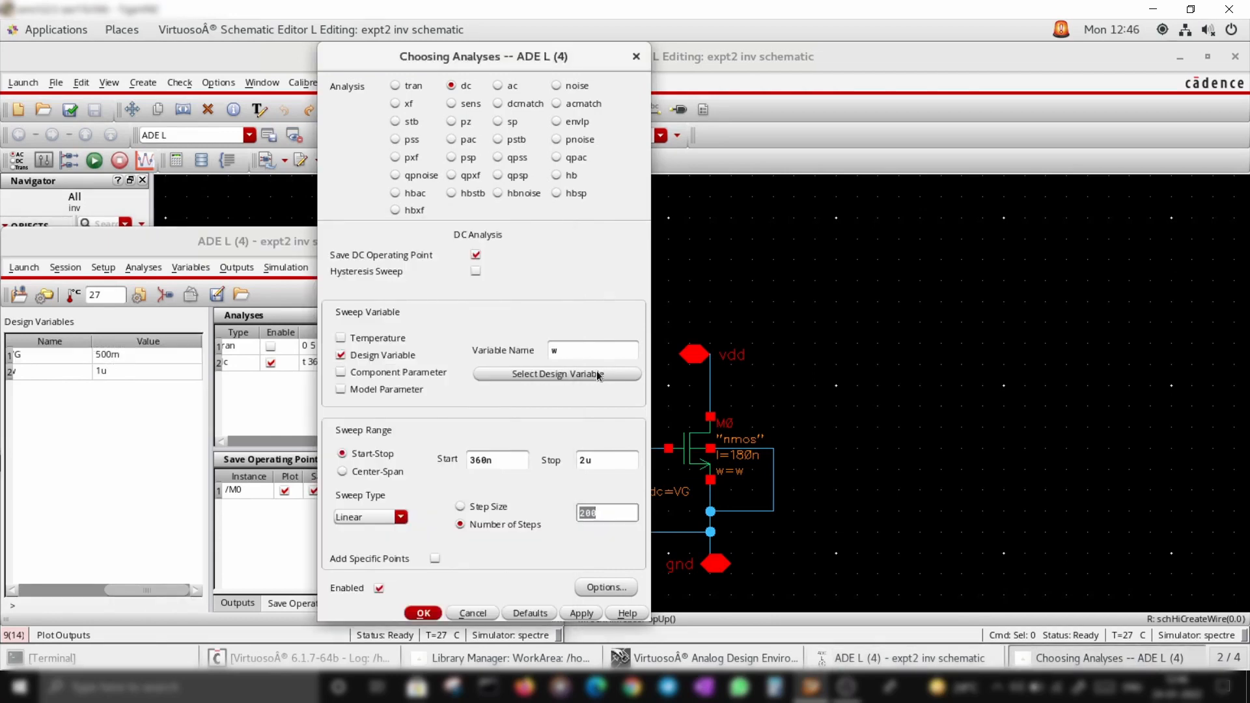
left_click(596, 371)
left_click(336, 324)
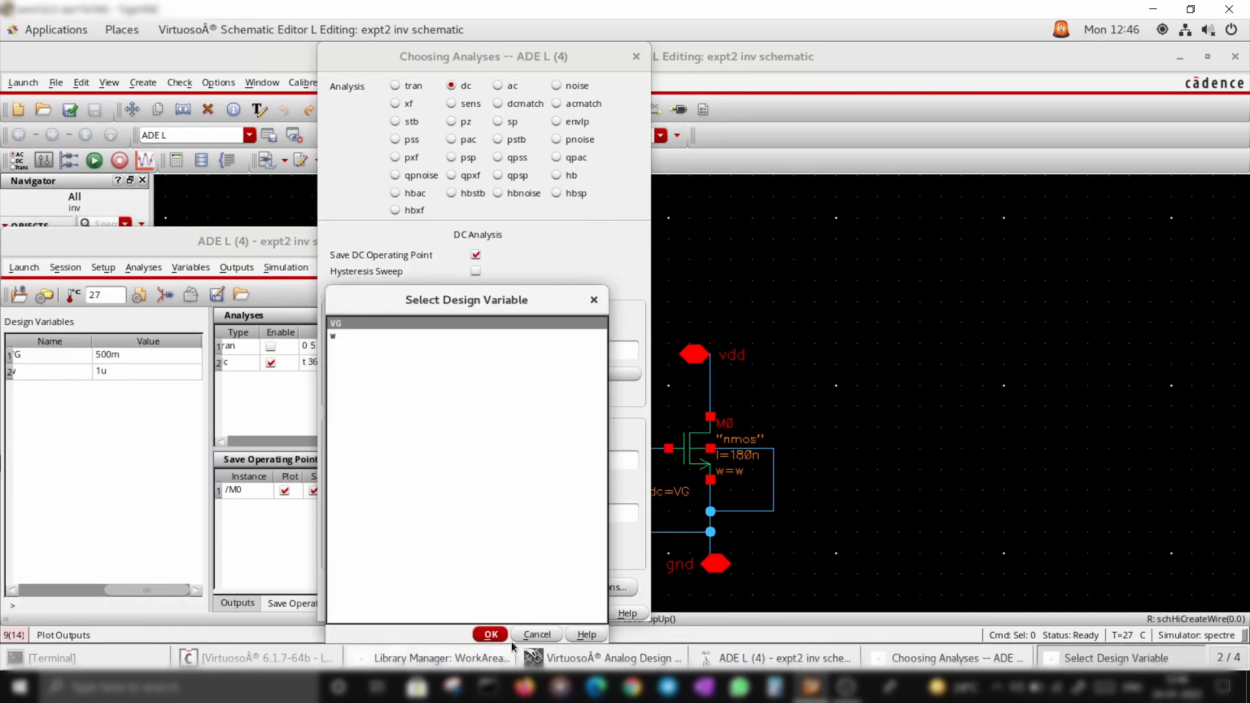
left_click(491, 634)
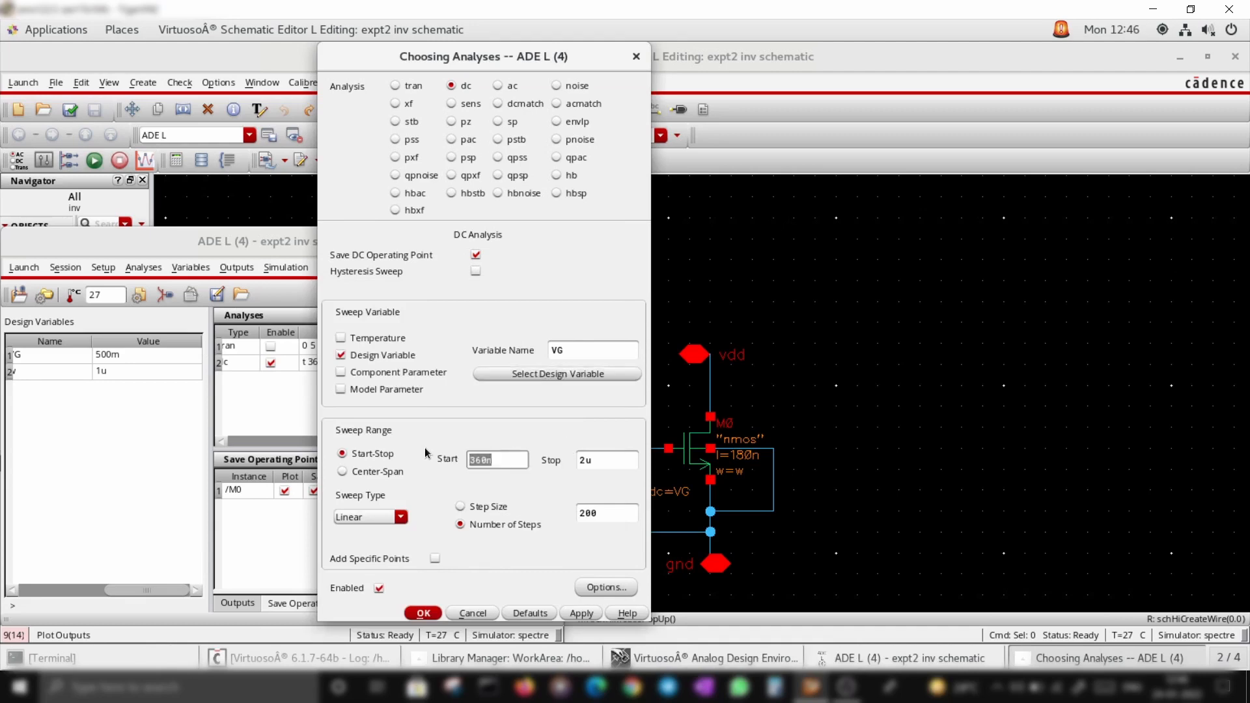
type("0")
key("Tab")
type("1.8")
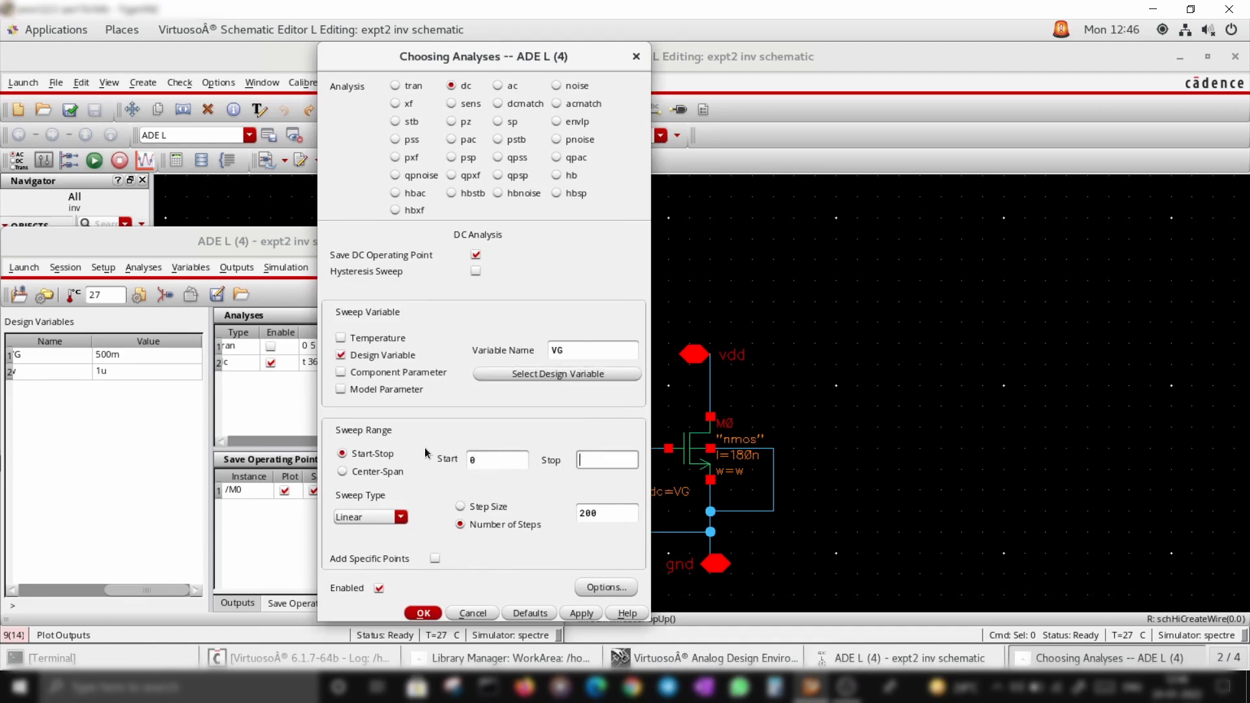
left_click(581, 613)
left_click(423, 614)
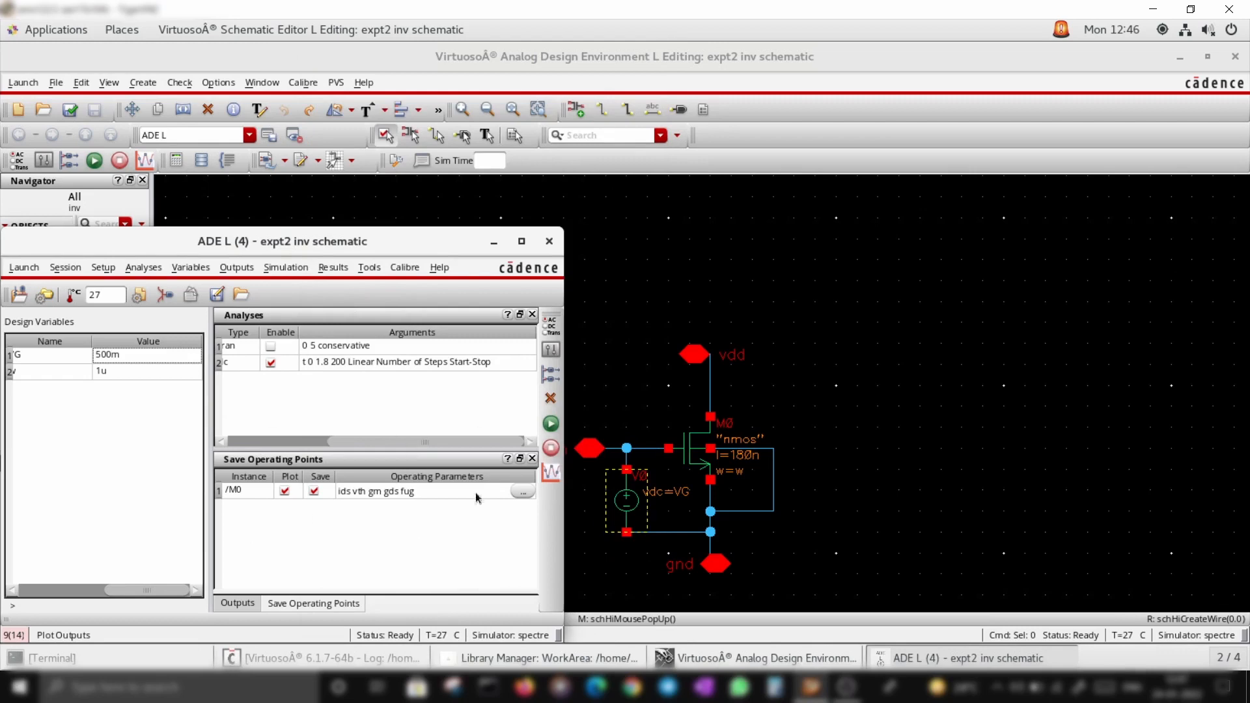
Run the simulation and scroll through the simulation log output, then minimize the log
left_click(551, 423)
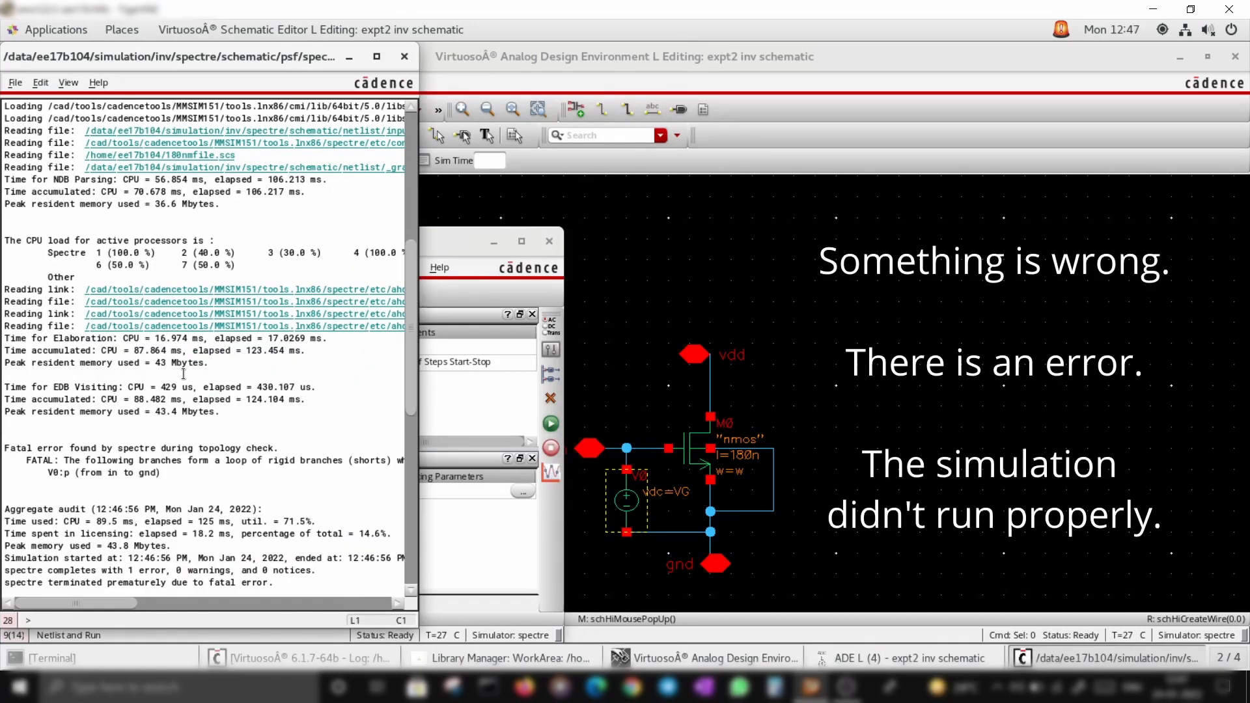
scroll(189, 332, "up", 7)
scroll(189, 332, "up", 3)
scroll(215, 323, "down", 8)
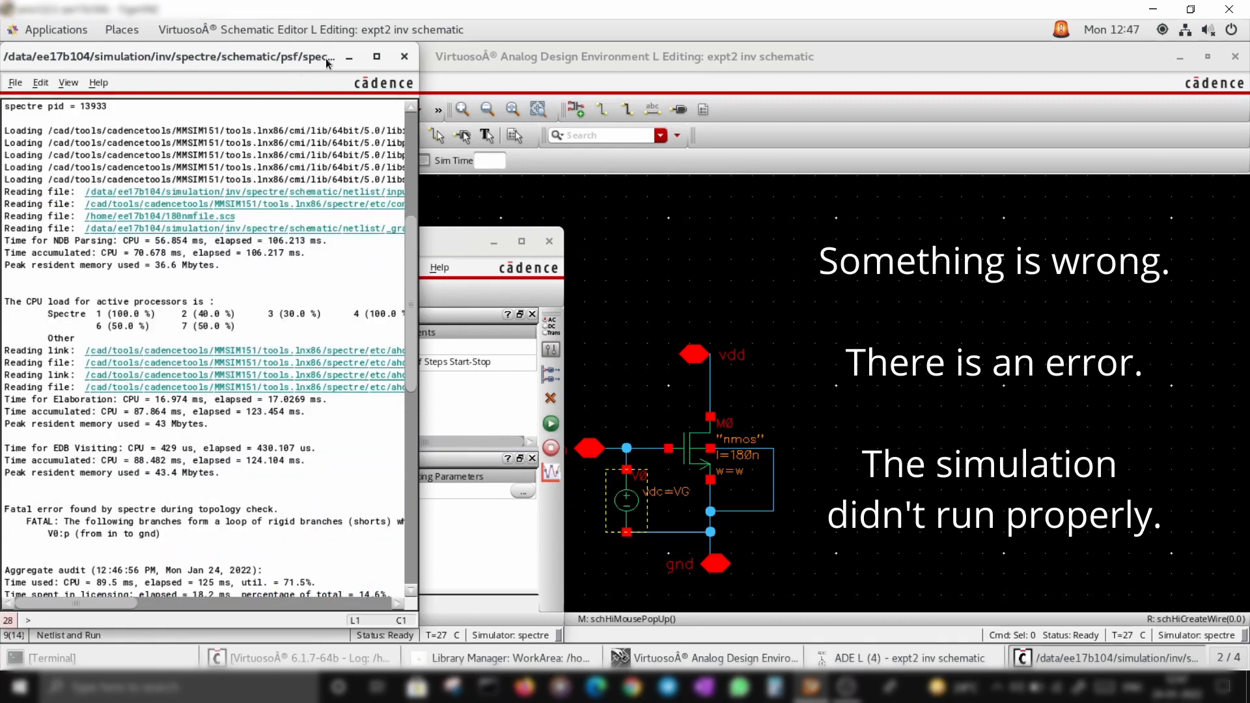
scroll(218, 321, "down", 2)
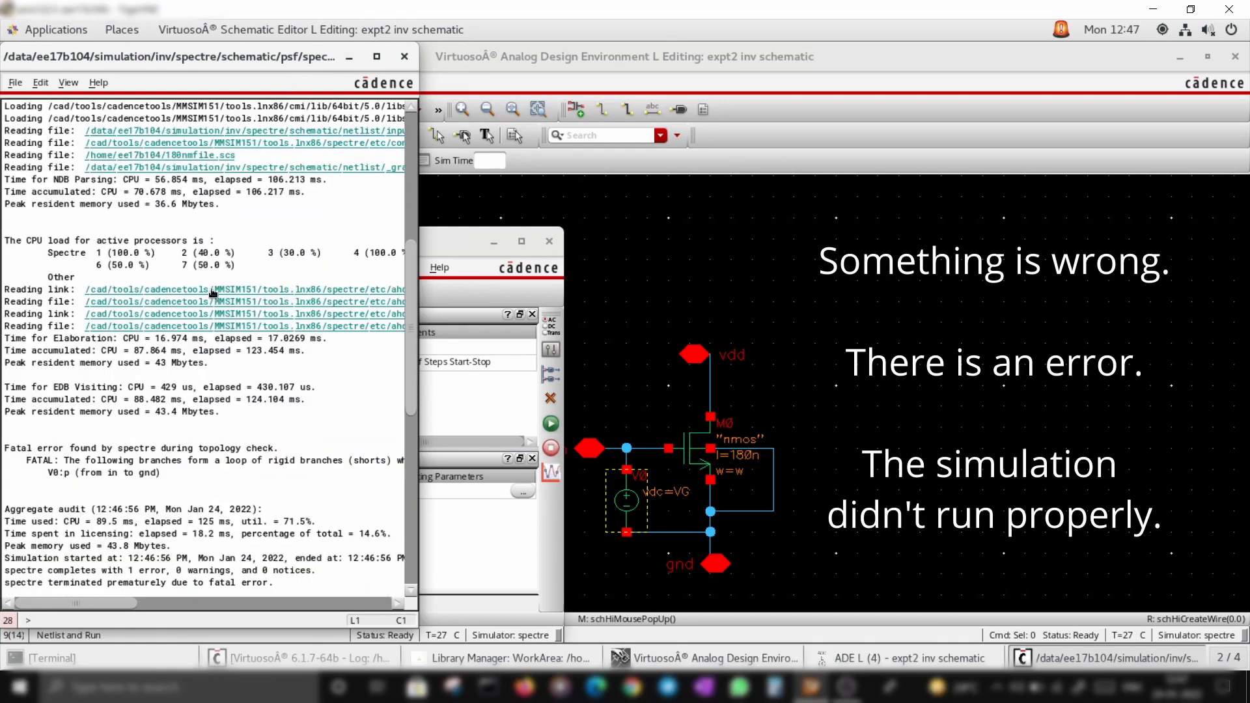
left_click(349, 57)
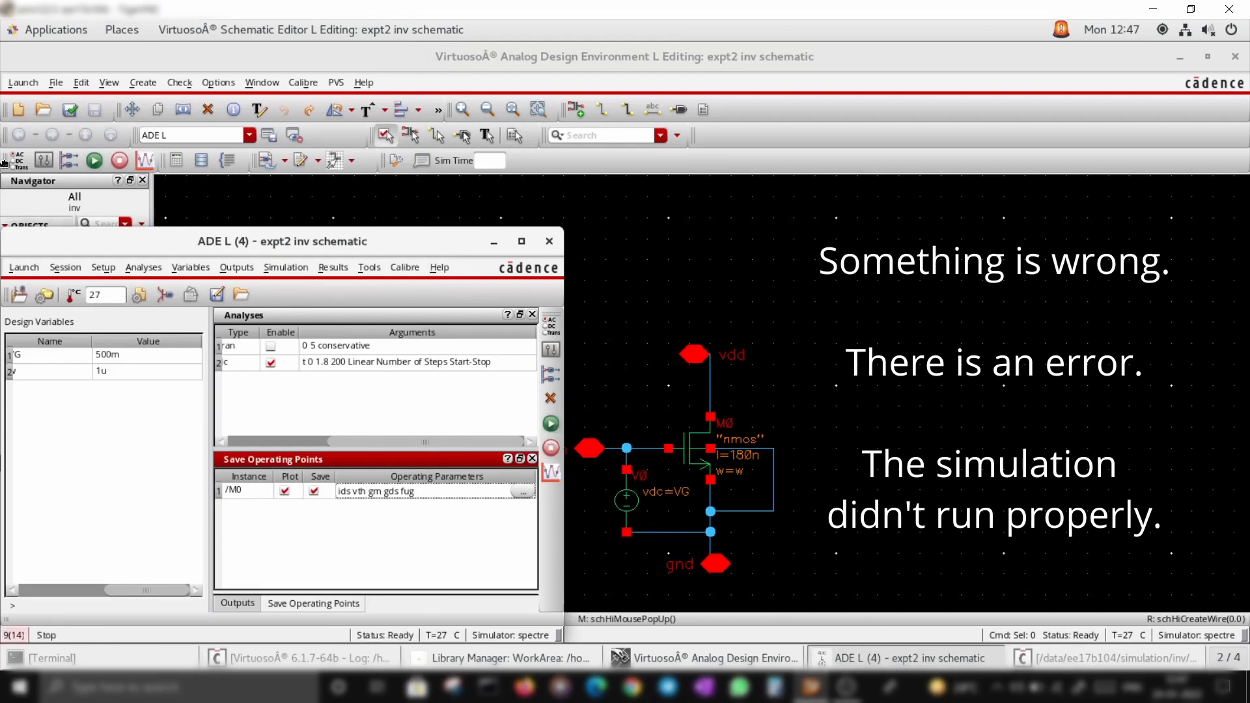
Check and save the schematic again and reopen the simulation log, narrowing its window
left_click(75, 108)
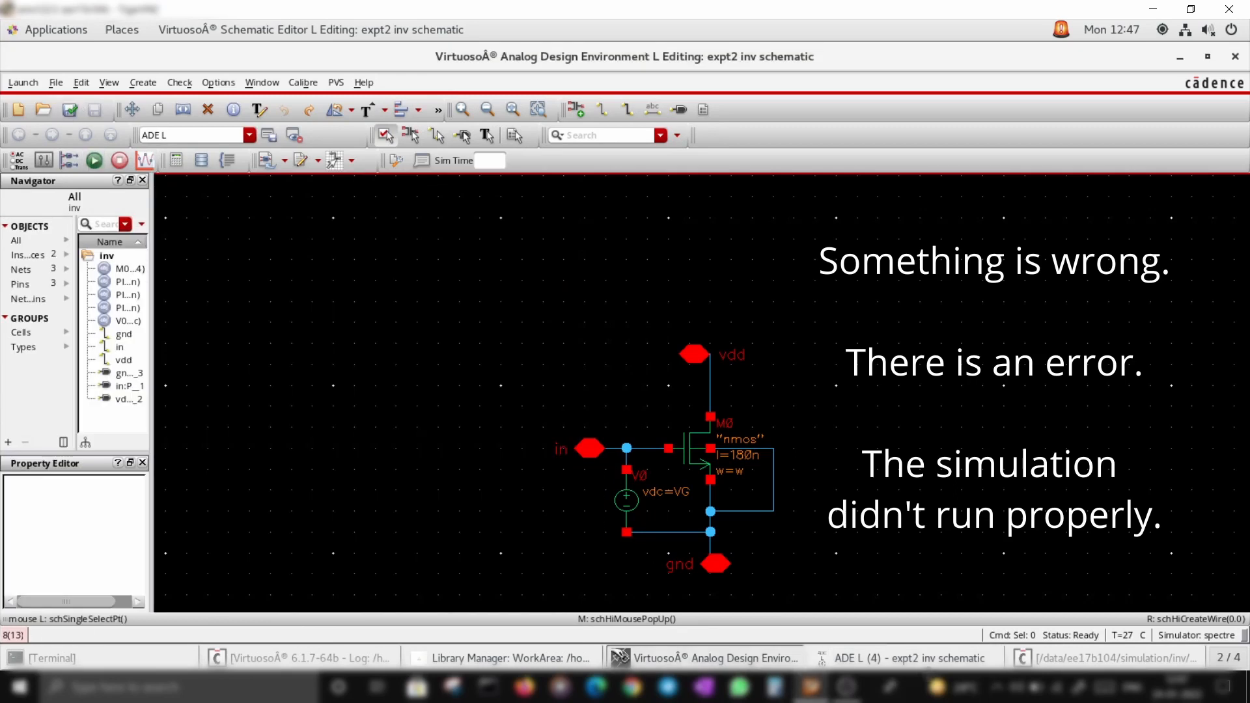
left_click(928, 660)
left_click(1054, 654)
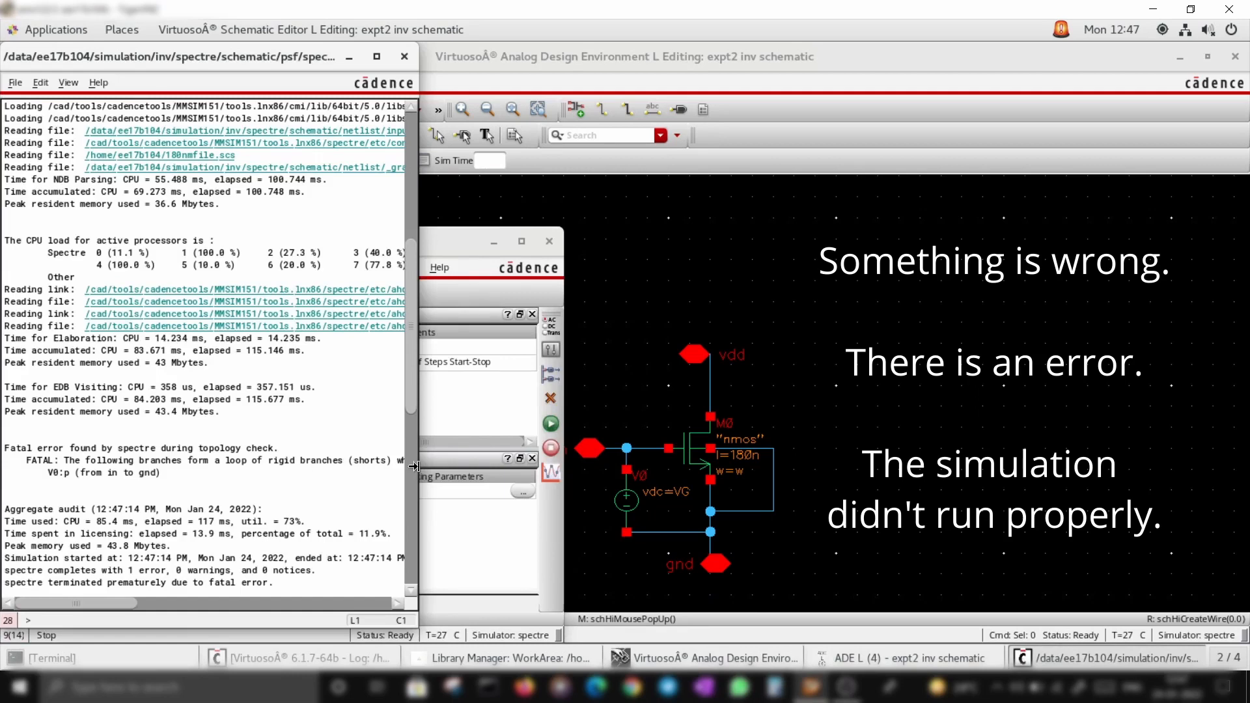
left_click_drag(417, 467, 371, 456)
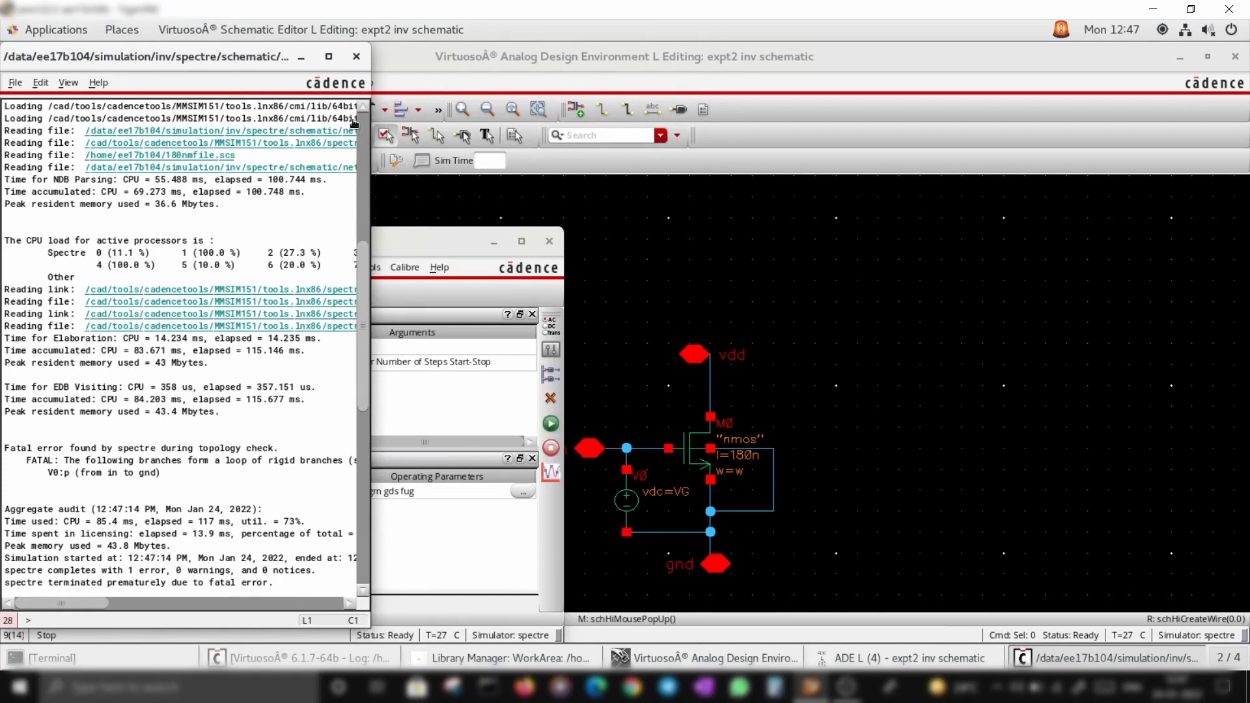
Close the simulation log and run the simulation again
left_click(356, 56)
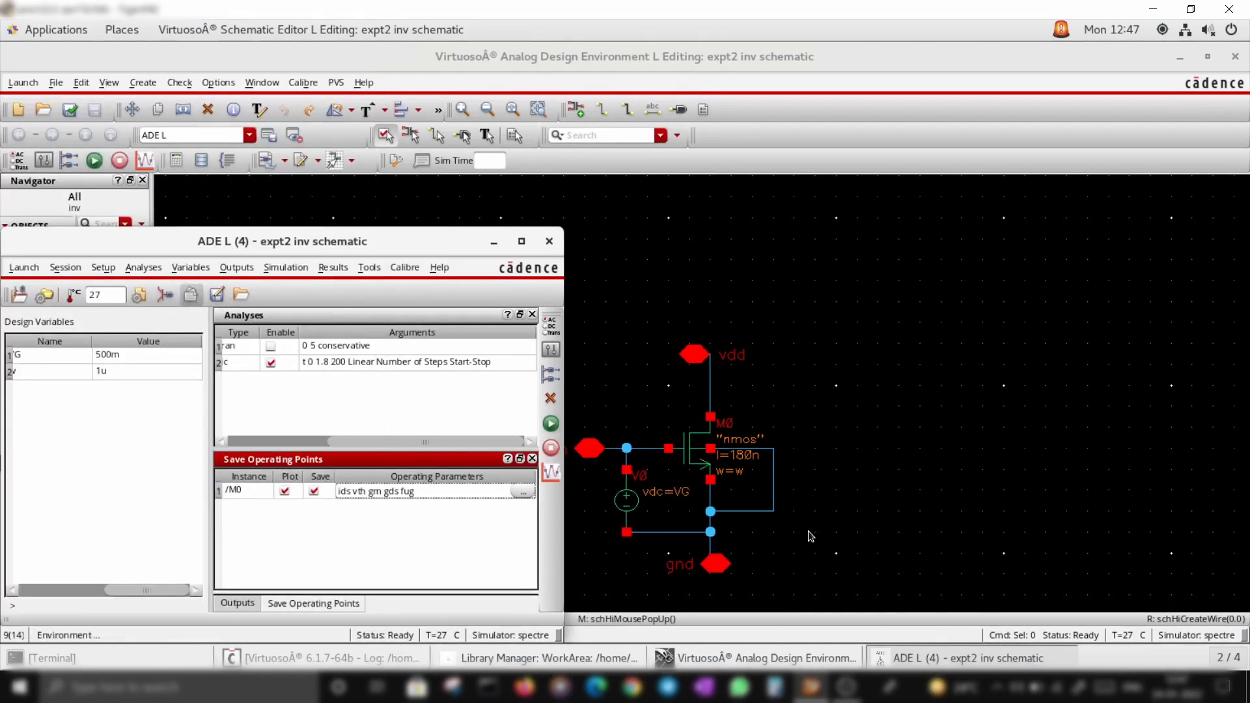
left_click(550, 424)
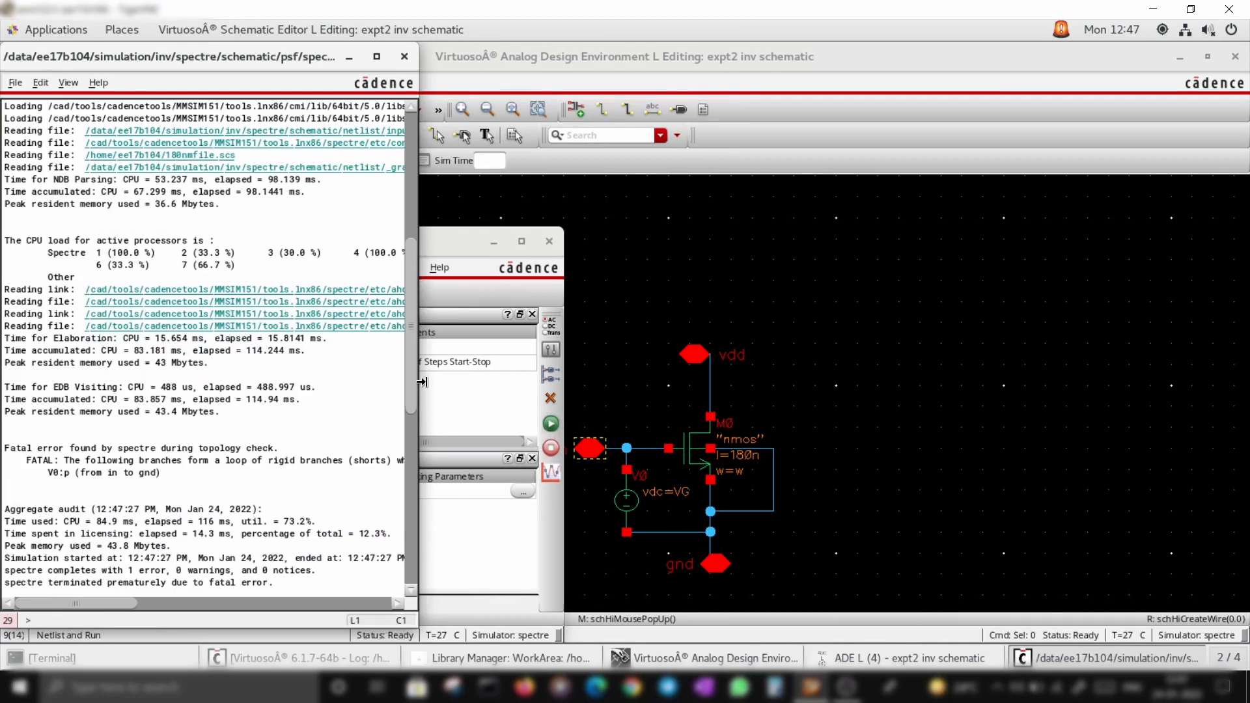
Widen the simulation log window and examine the fatal error message about the loop of rigid branches, then close the log
left_click_drag(415, 404, 915, 403)
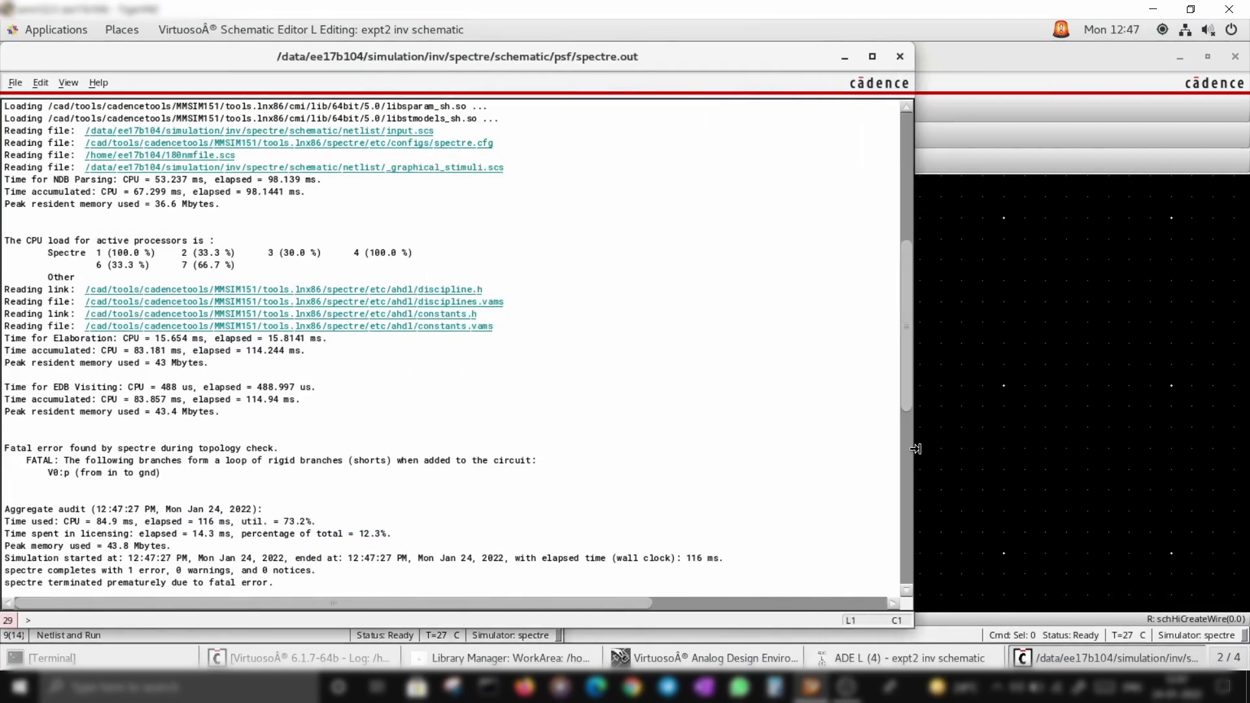
left_click_drag(5, 448, 289, 447)
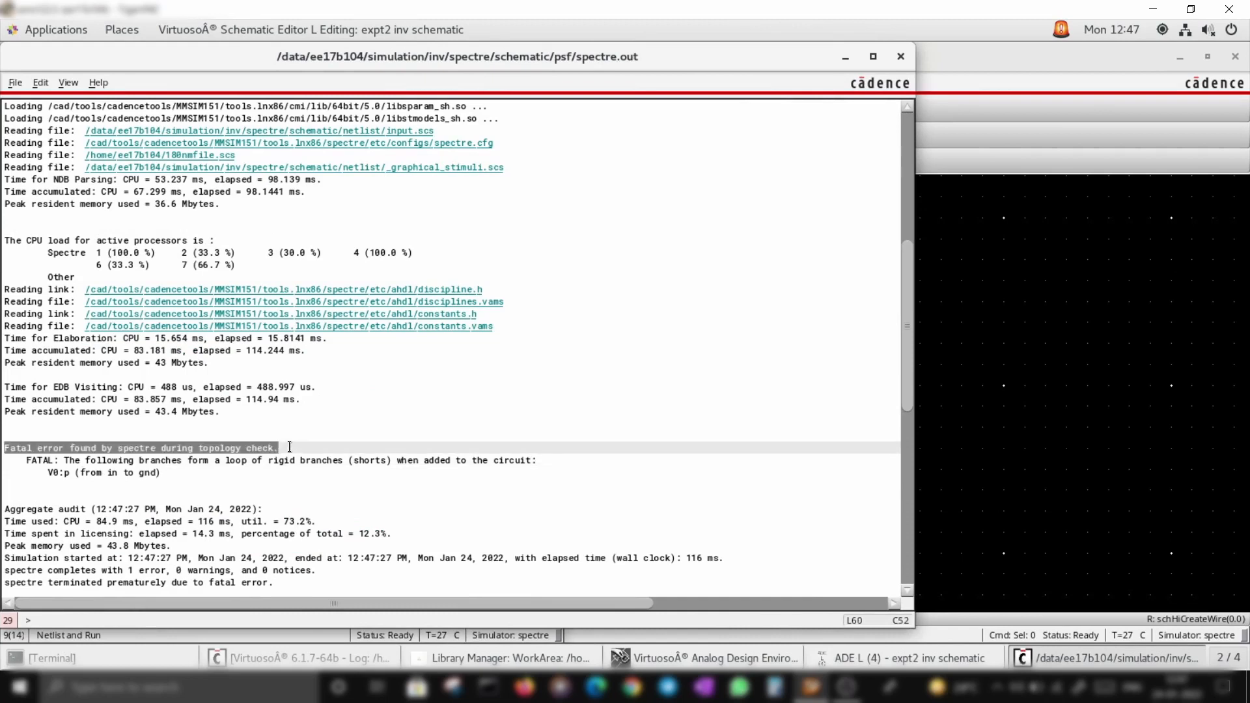
left_click(290, 483)
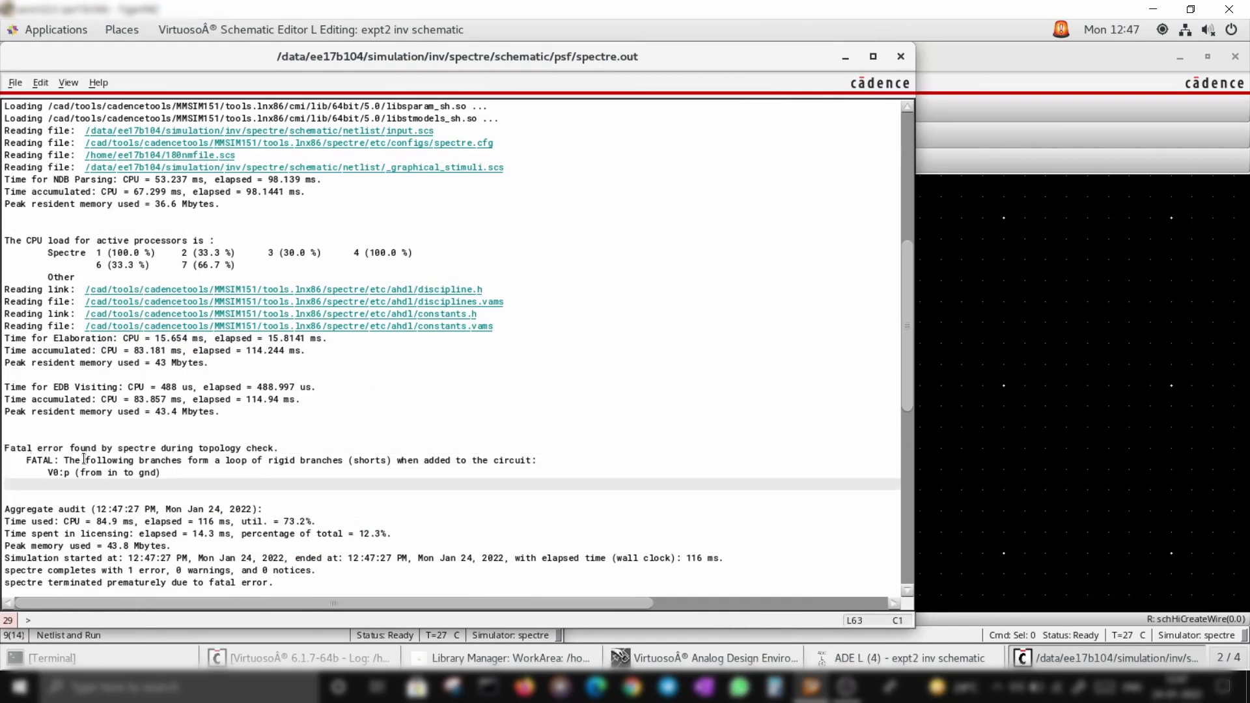
left_click_drag(64, 460, 397, 466)
left_click(458, 505)
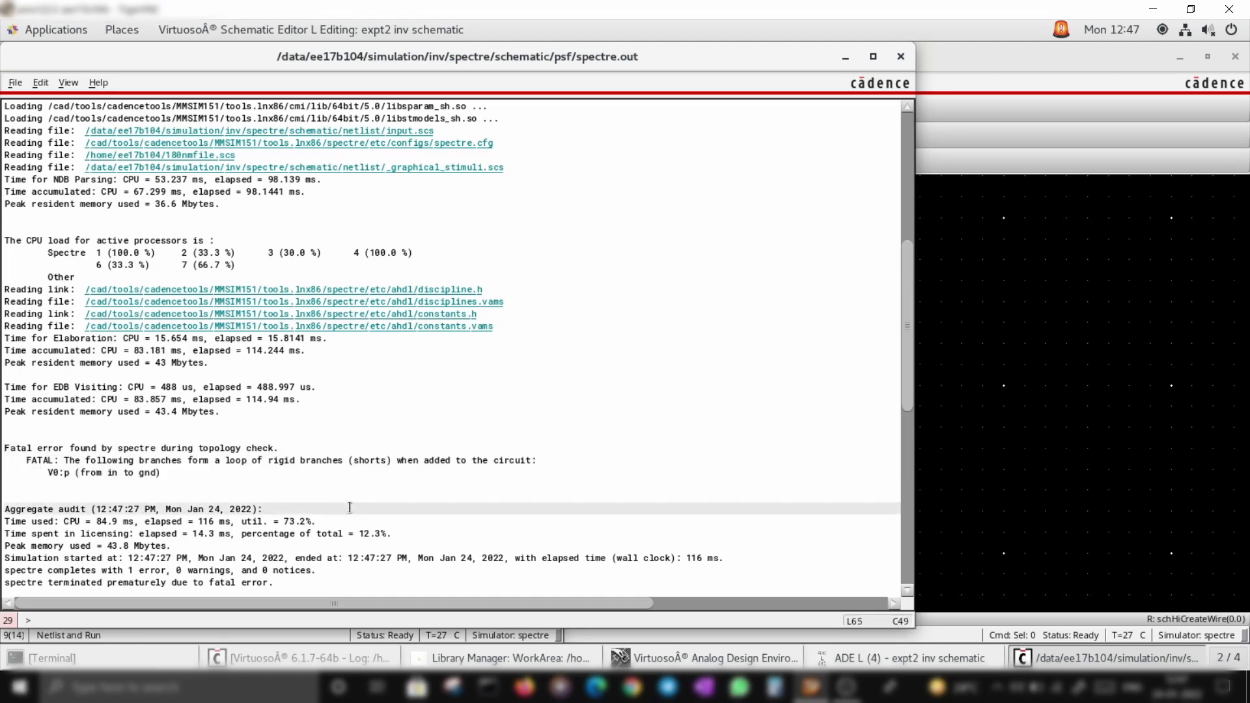
left_click_drag(49, 472, 202, 481)
left_click(354, 488)
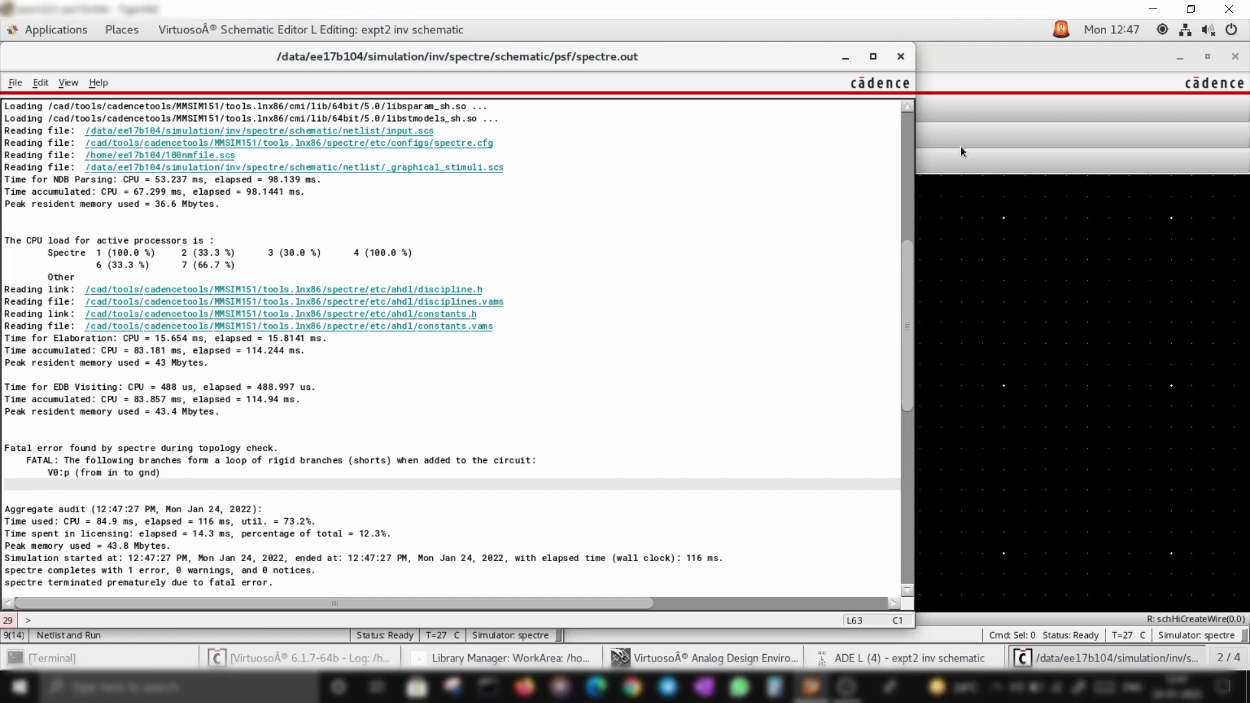
left_click(902, 57)
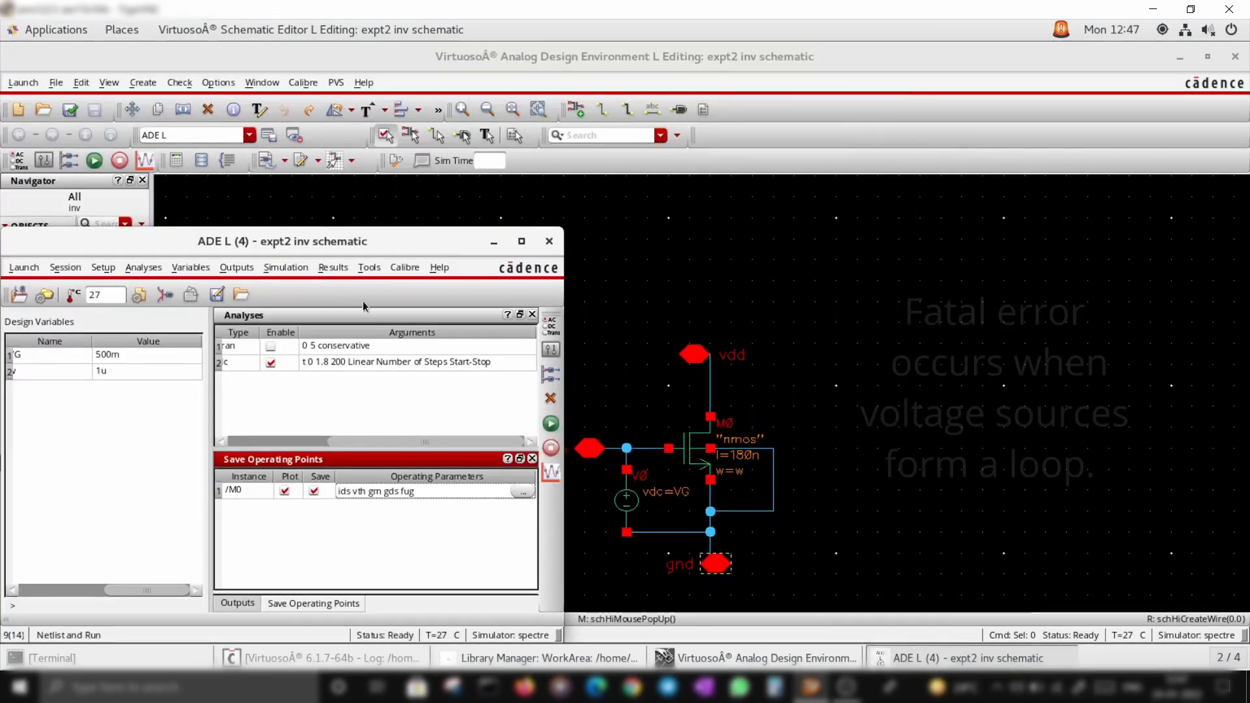
Return to ADE L and review the model library setup, closing it with OK
left_click(911, 519)
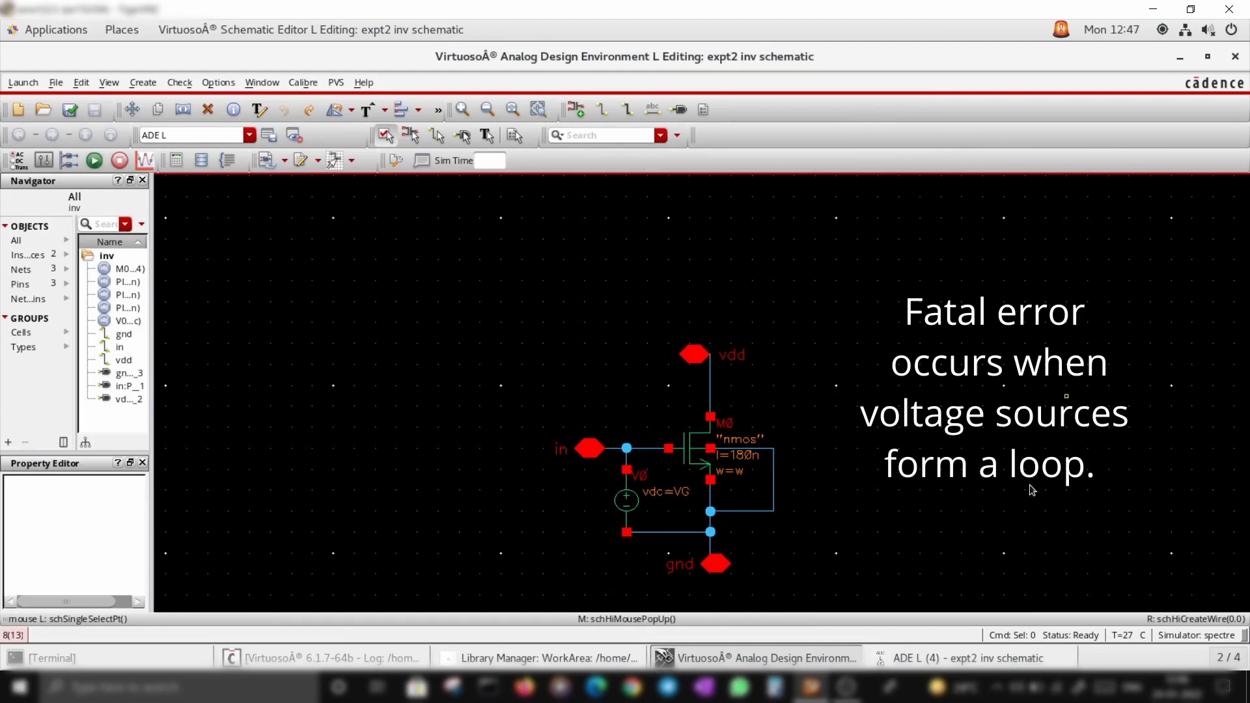
left_click(984, 659)
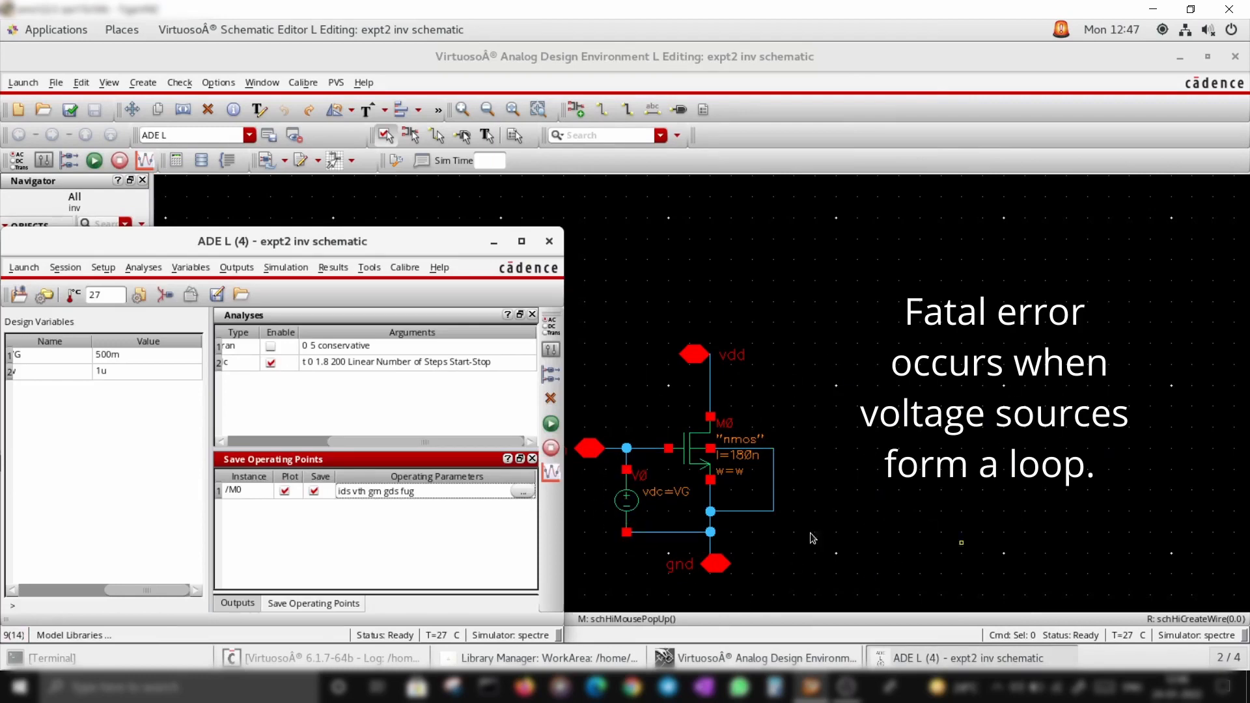
left_click(147, 297)
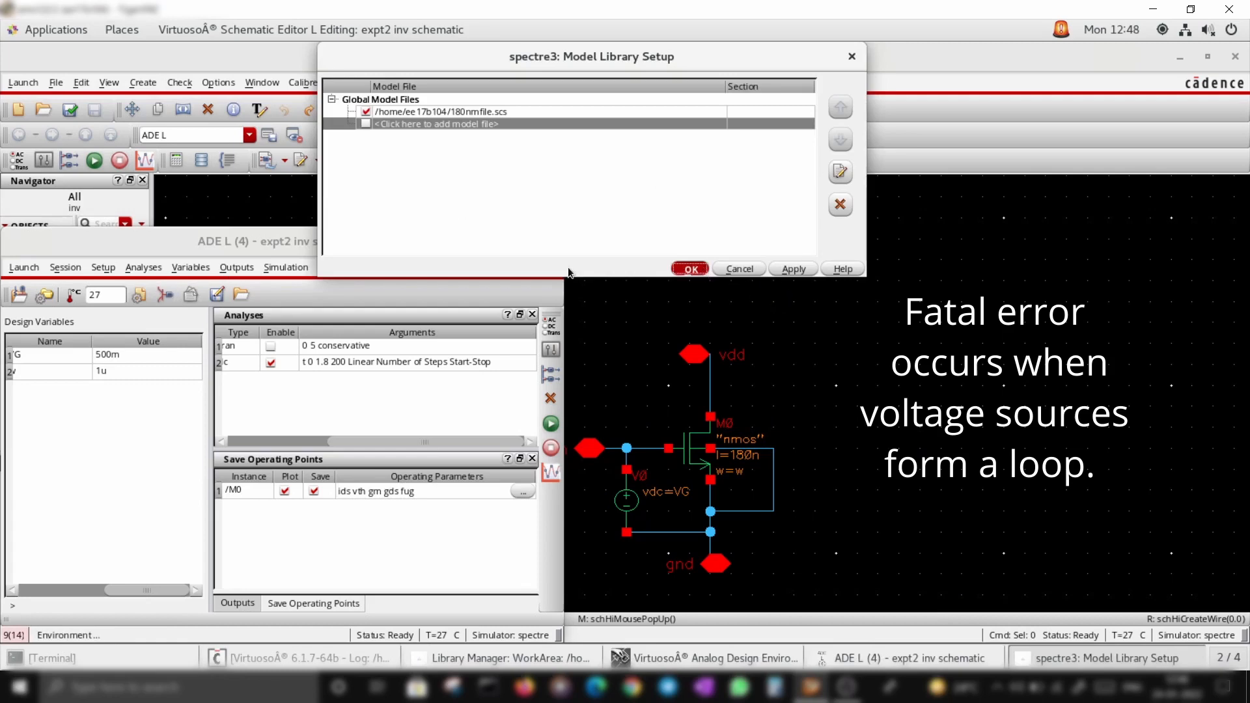
left_click(690, 269)
Disable the DC voltage stimulus on the in pin in the analog stimuli setup and return to ADE L
left_click(164, 295)
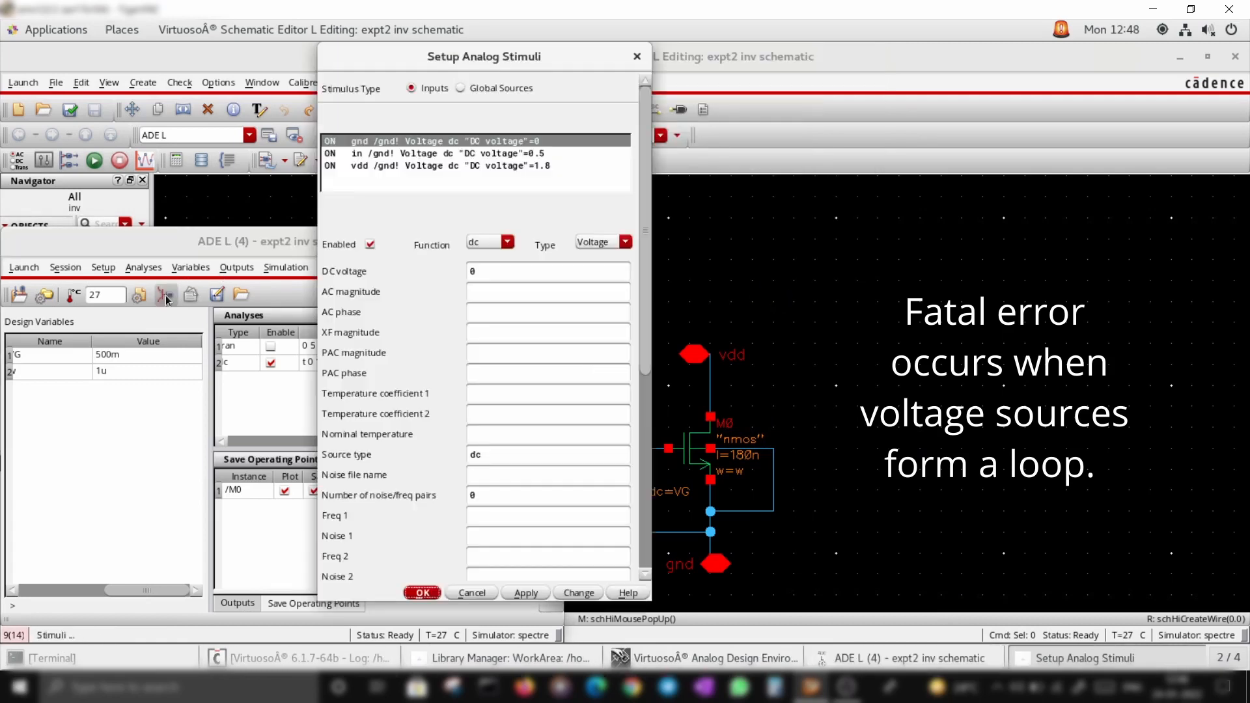
left_click(376, 156)
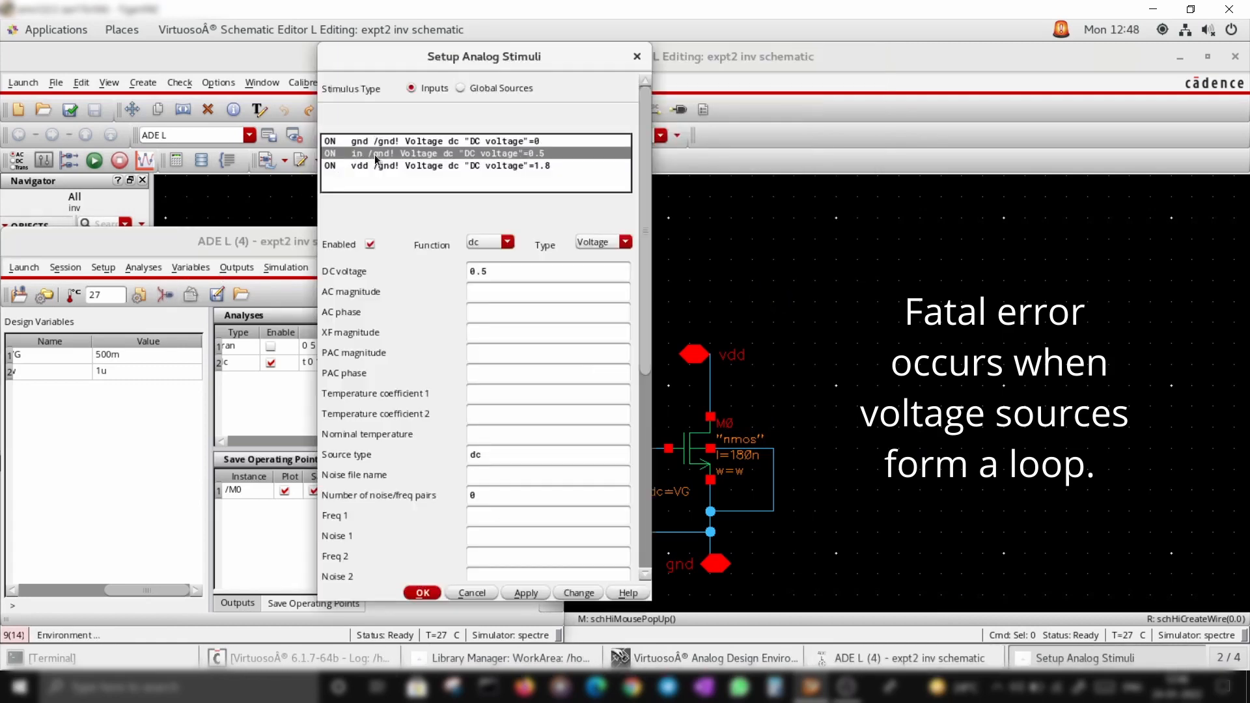
left_click(369, 245)
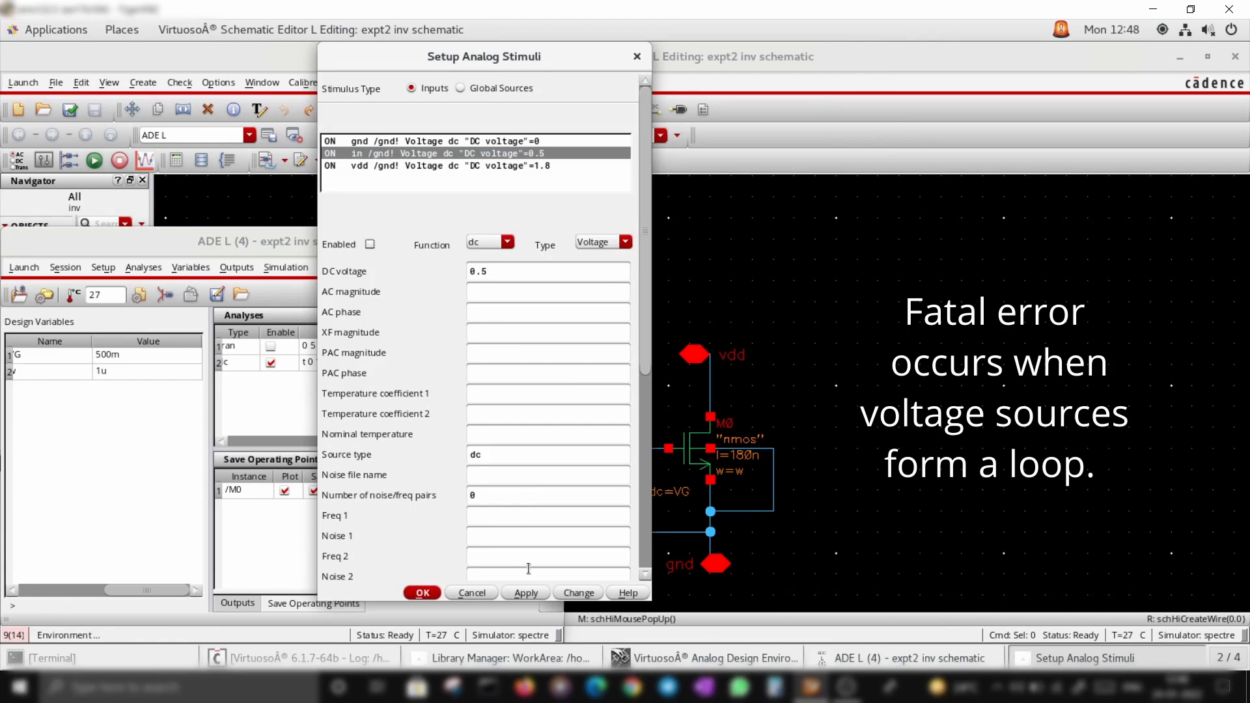
left_click(537, 595)
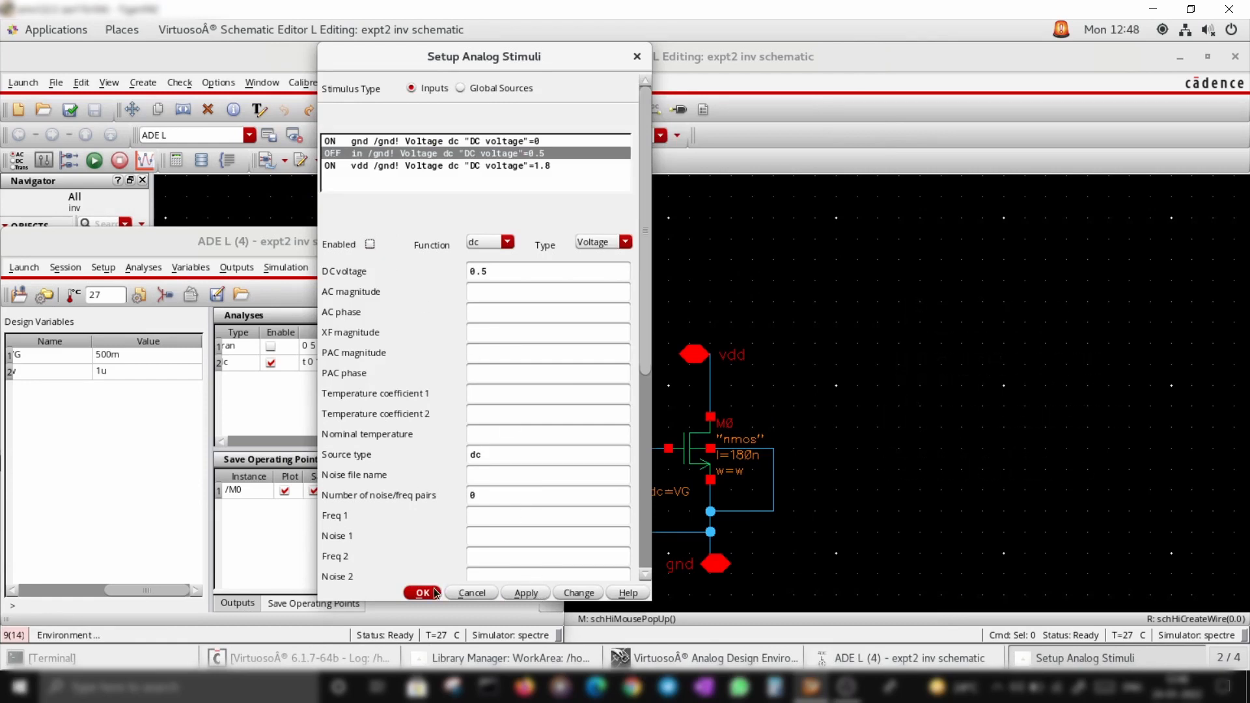
left_click(429, 594)
left_click(870, 532)
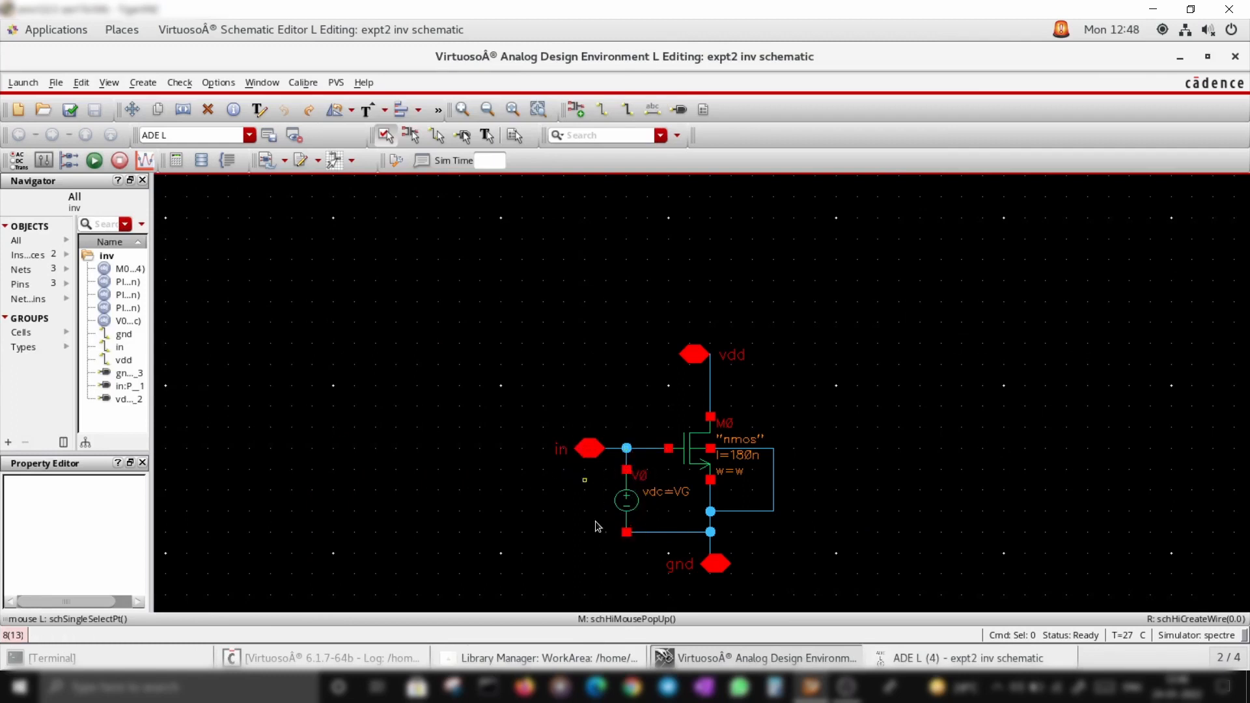
left_click(970, 657)
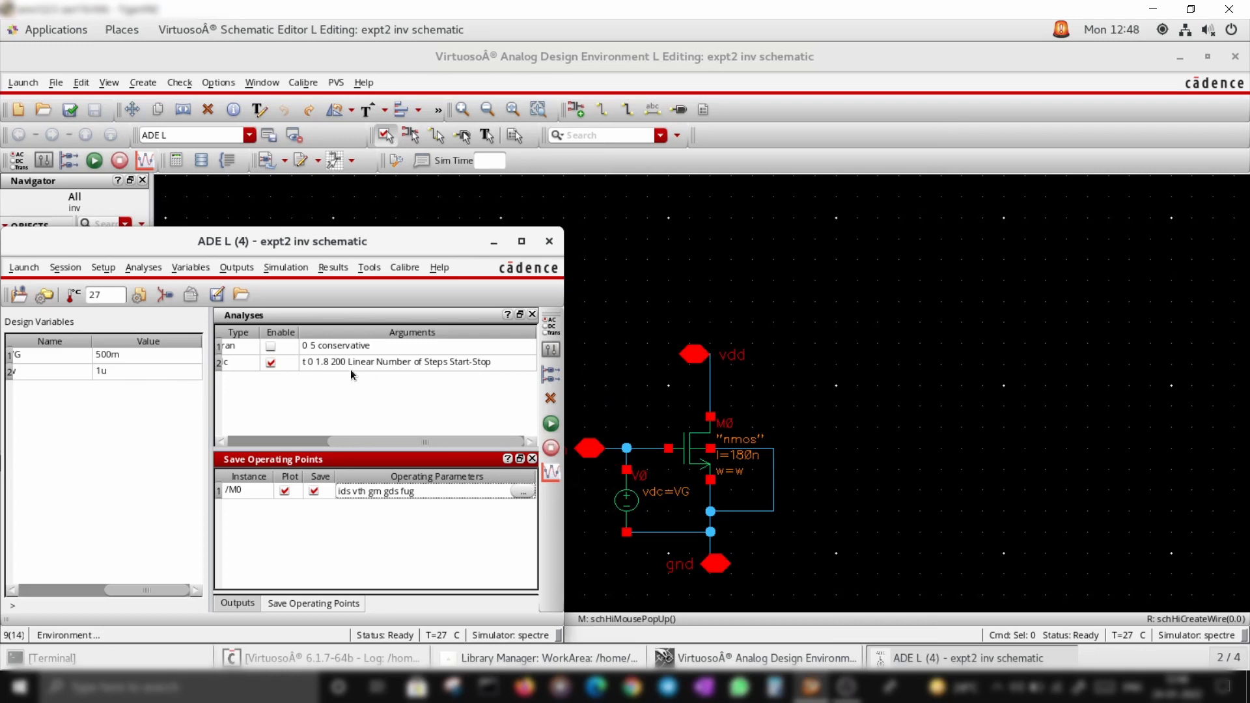
Run the simulation, scroll through the end of the simulation log, and close the log
left_click(551, 424)
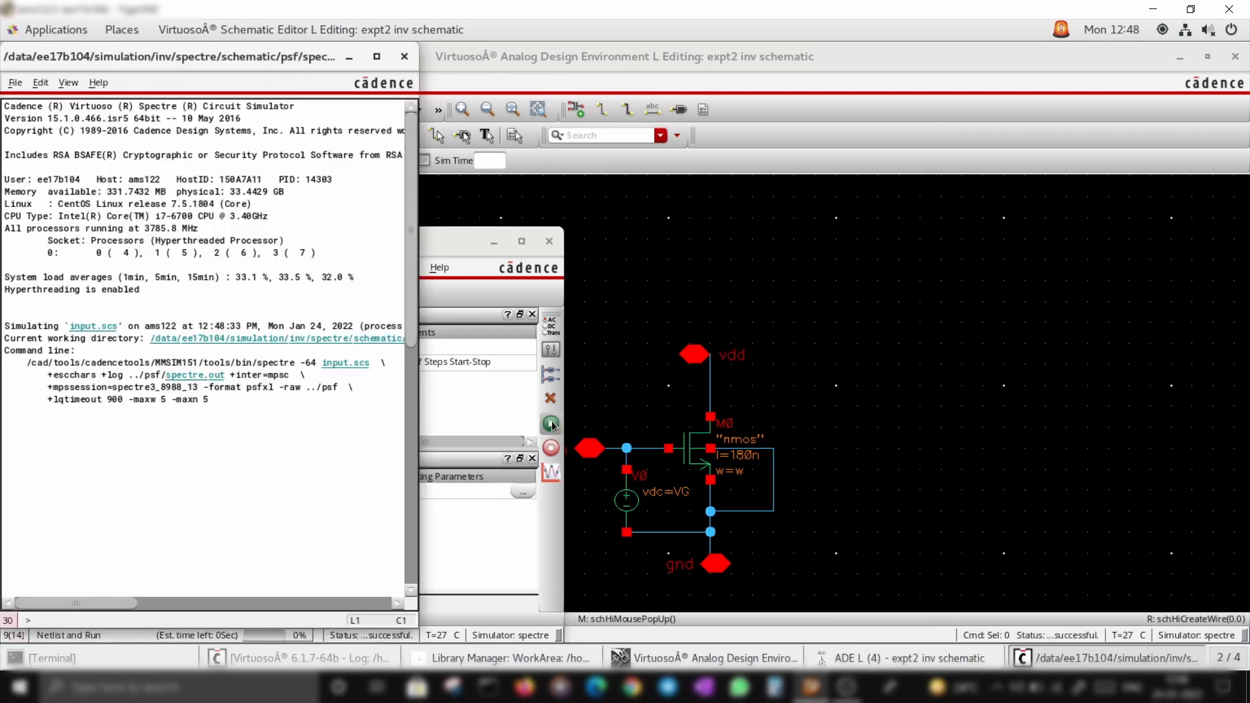
scroll(28, 175, "up", 13)
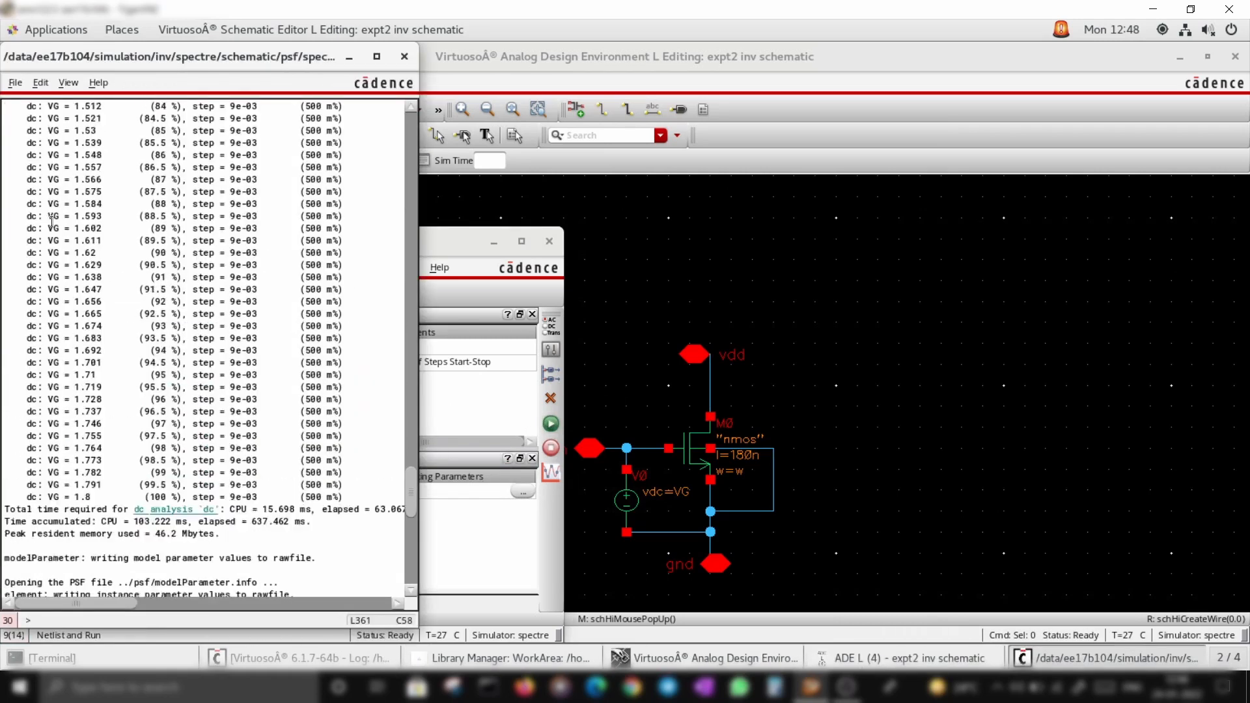
left_click(349, 57)
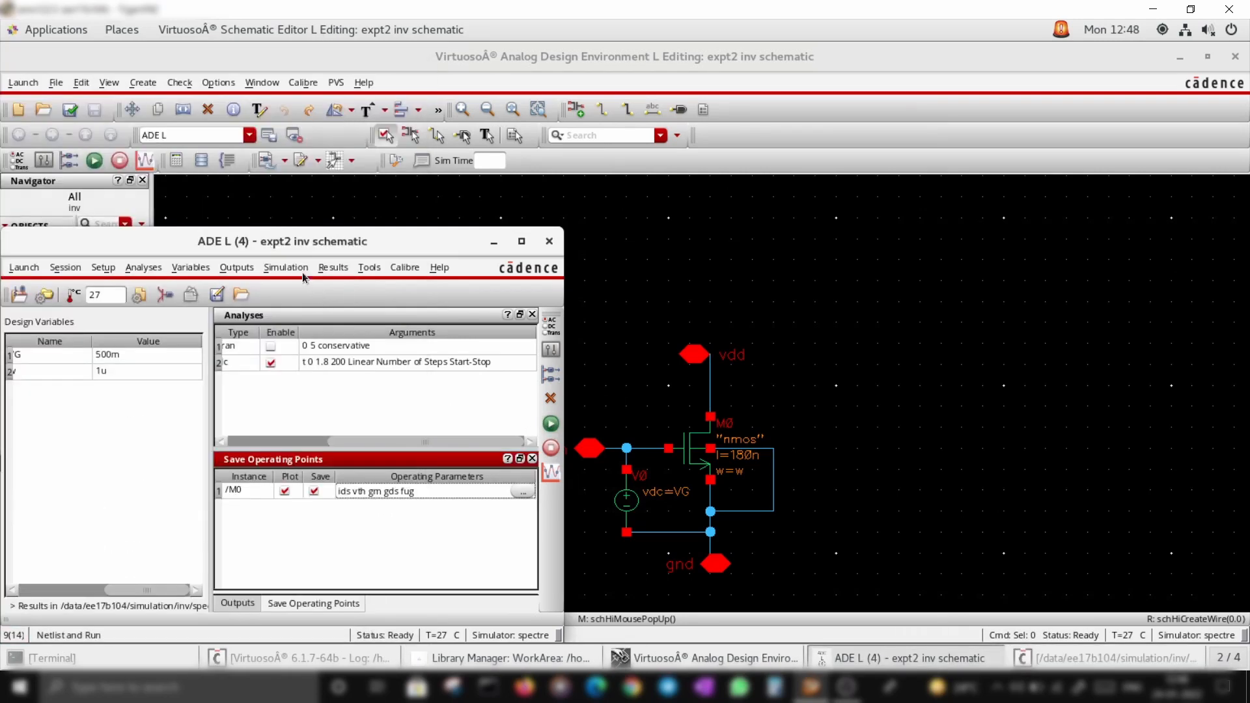
Plot the DC analysis outputs in the waveform viewer
left_click(334, 267)
mouse_move(369, 294)
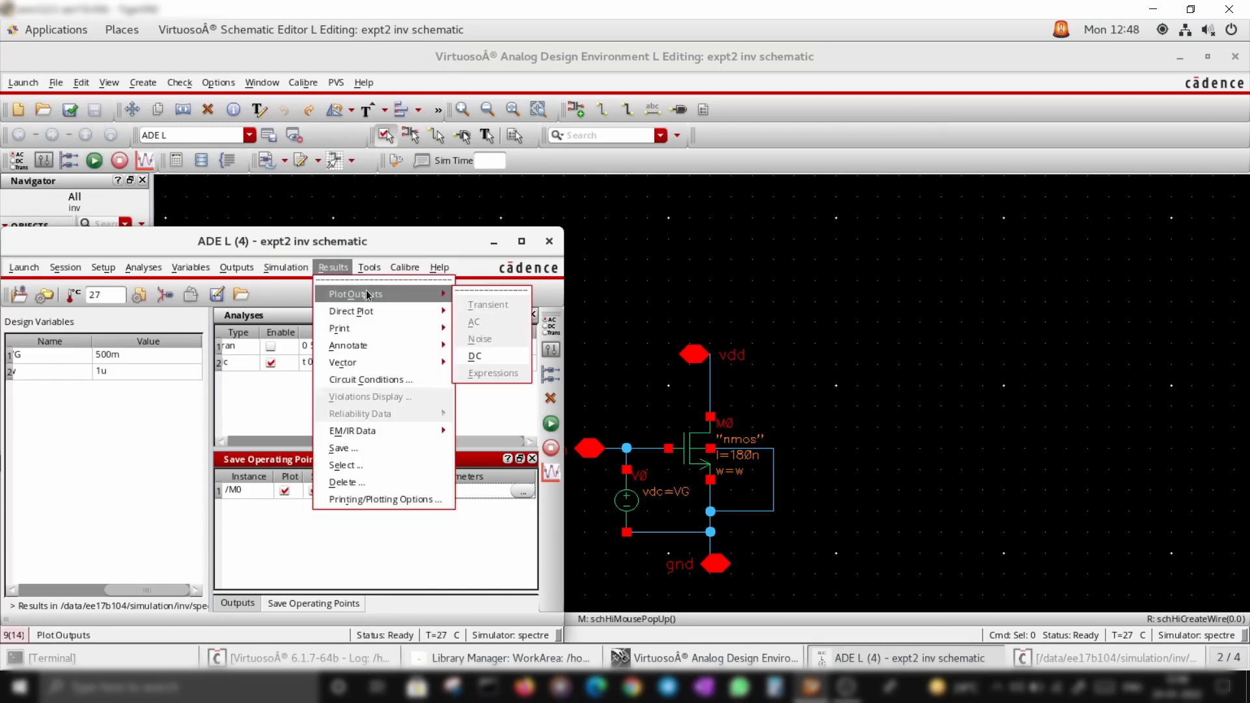
left_click(475, 356)
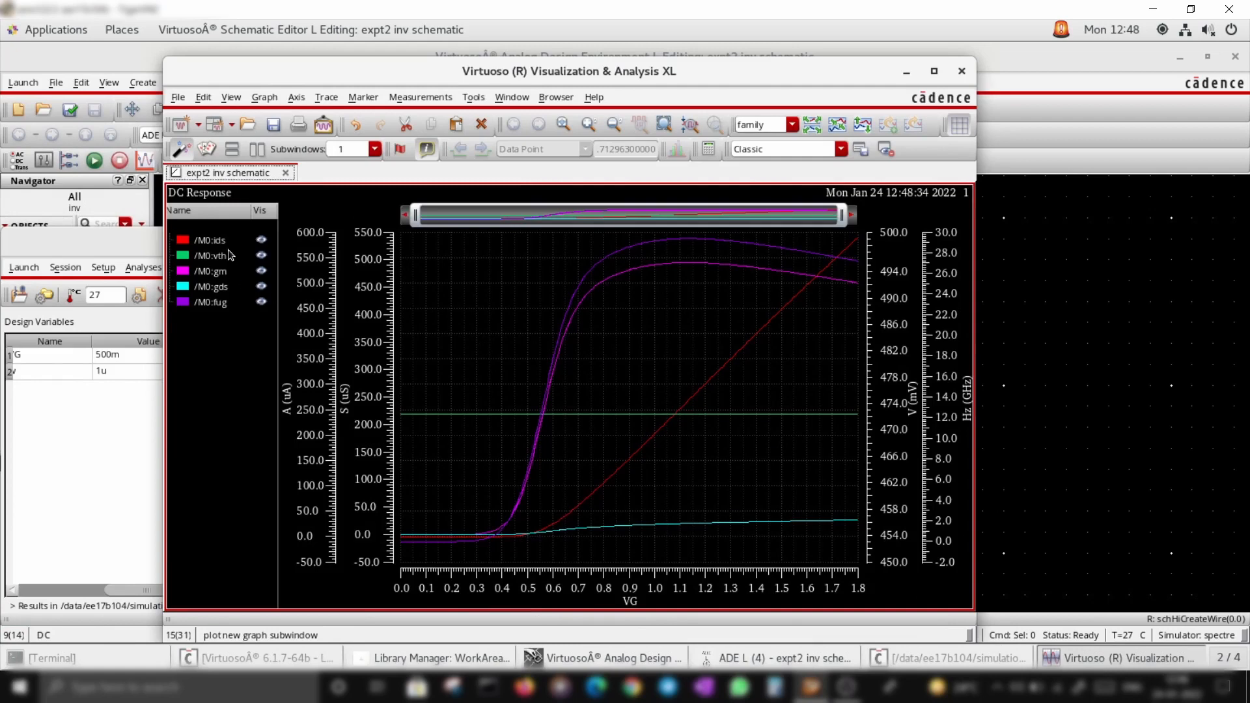
Change the saved operating point parameters of M0 to ids, vth and region
left_click(222, 243)
right_click(222, 241)
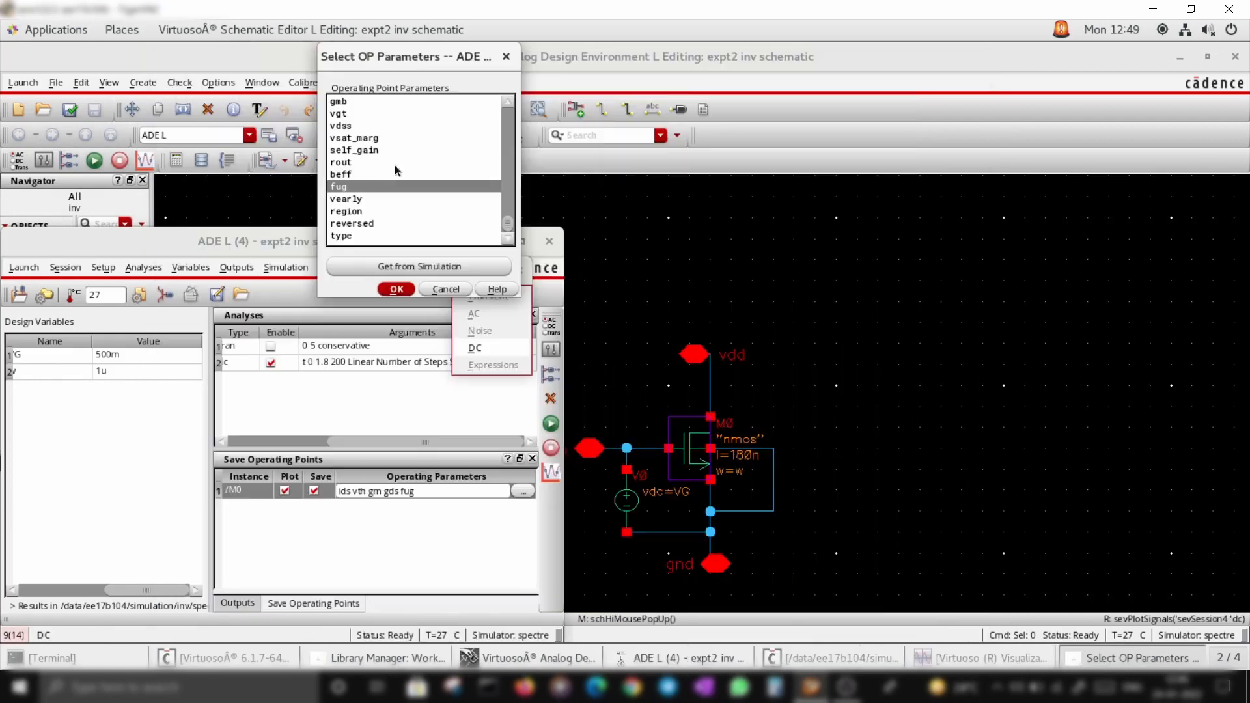
left_click(350, 212, "ctrl")
scroll(350, 212, "up", 1)
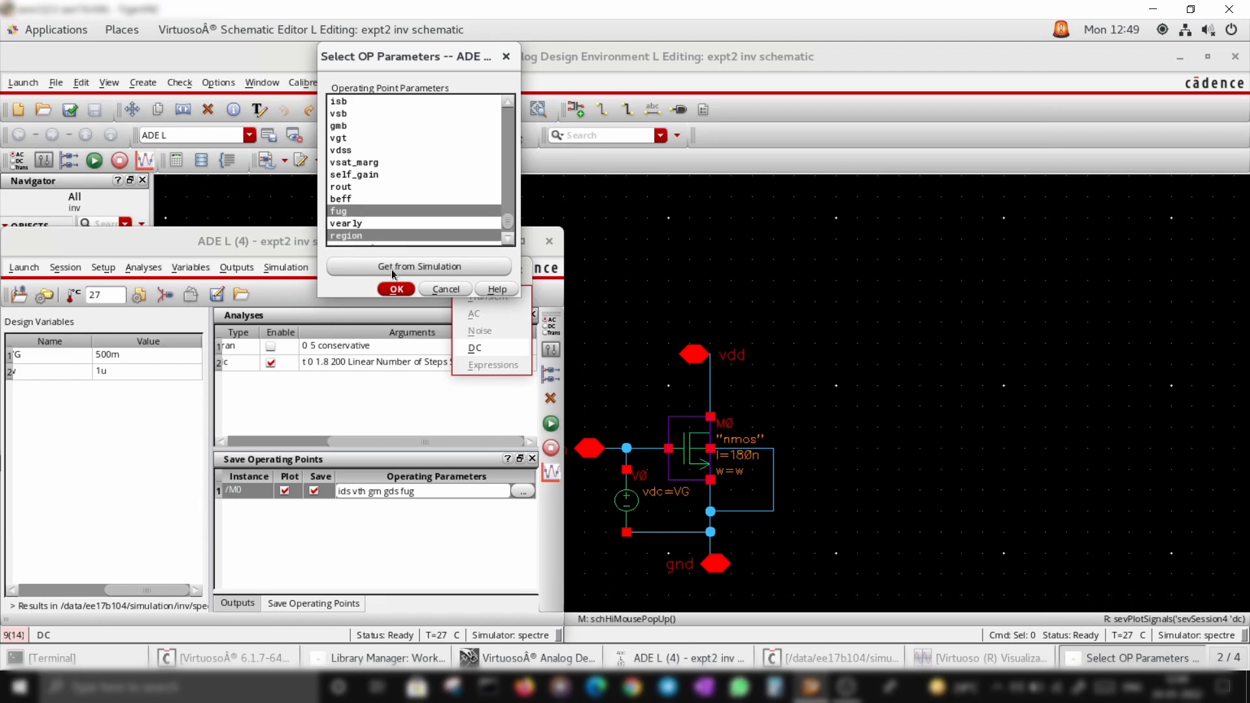
left_click(349, 209, "ctrl")
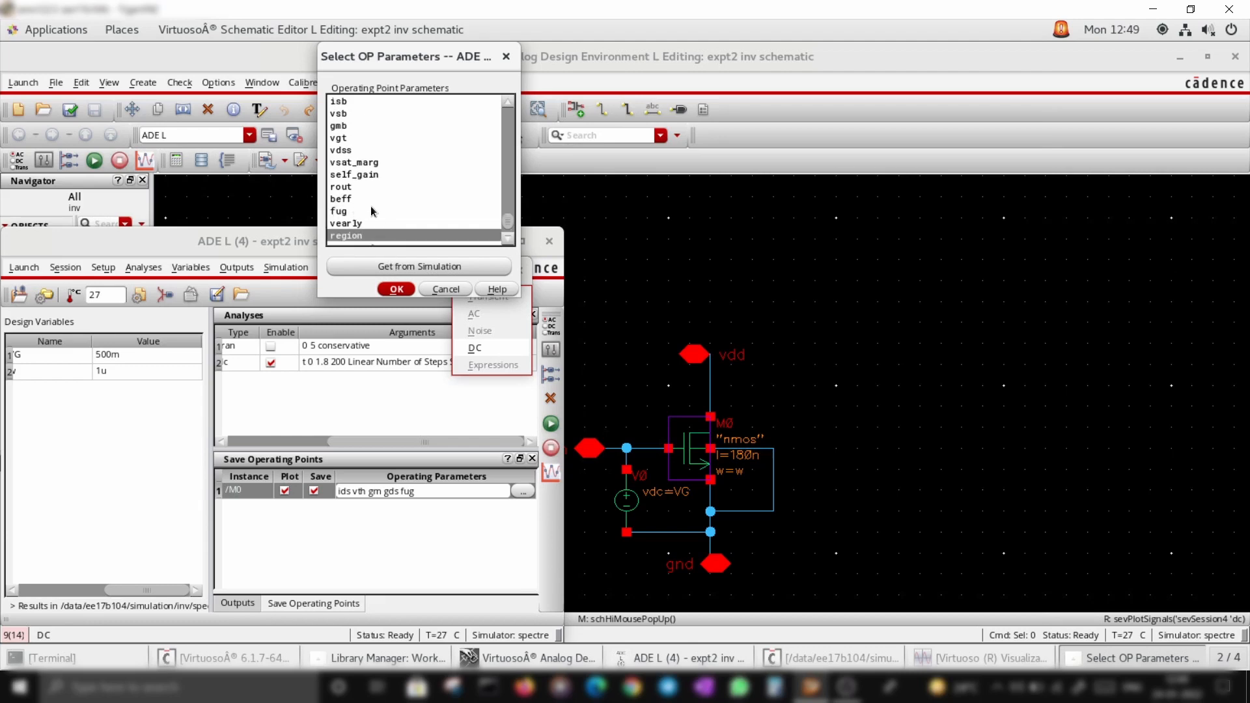
scroll(367, 207, "up", 10)
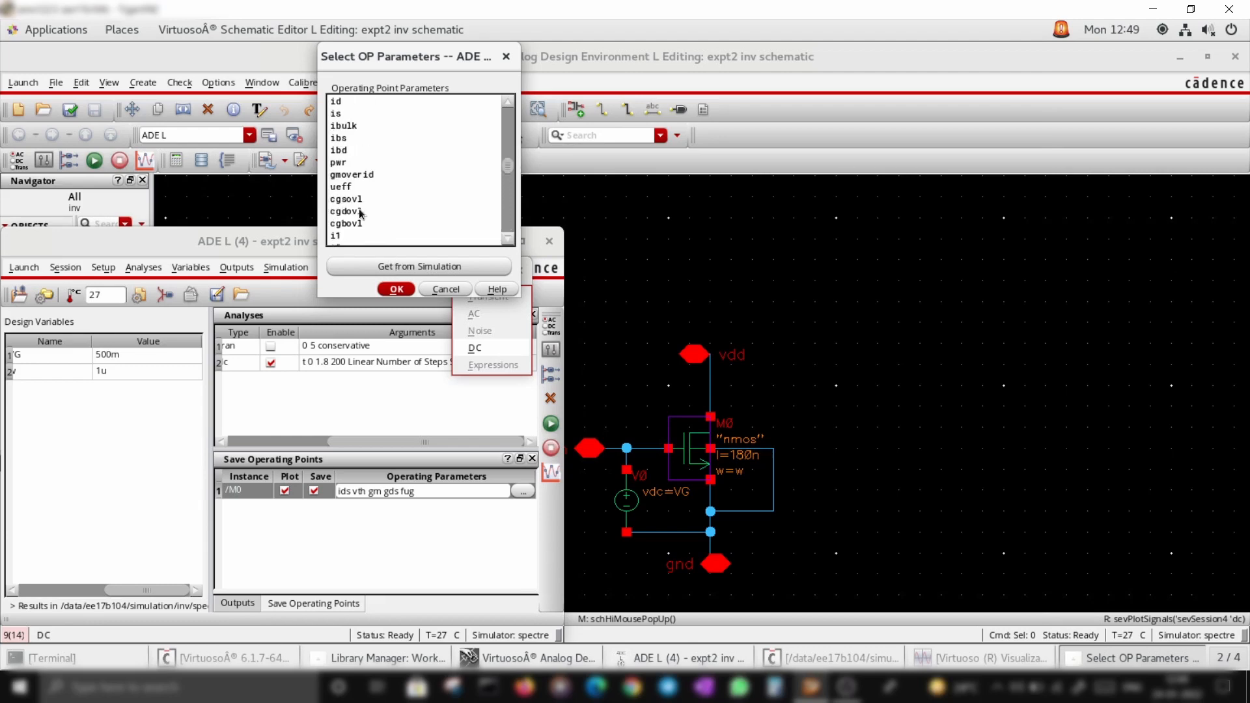
scroll(362, 208, "up", 8)
scroll(354, 201, "down", 15)
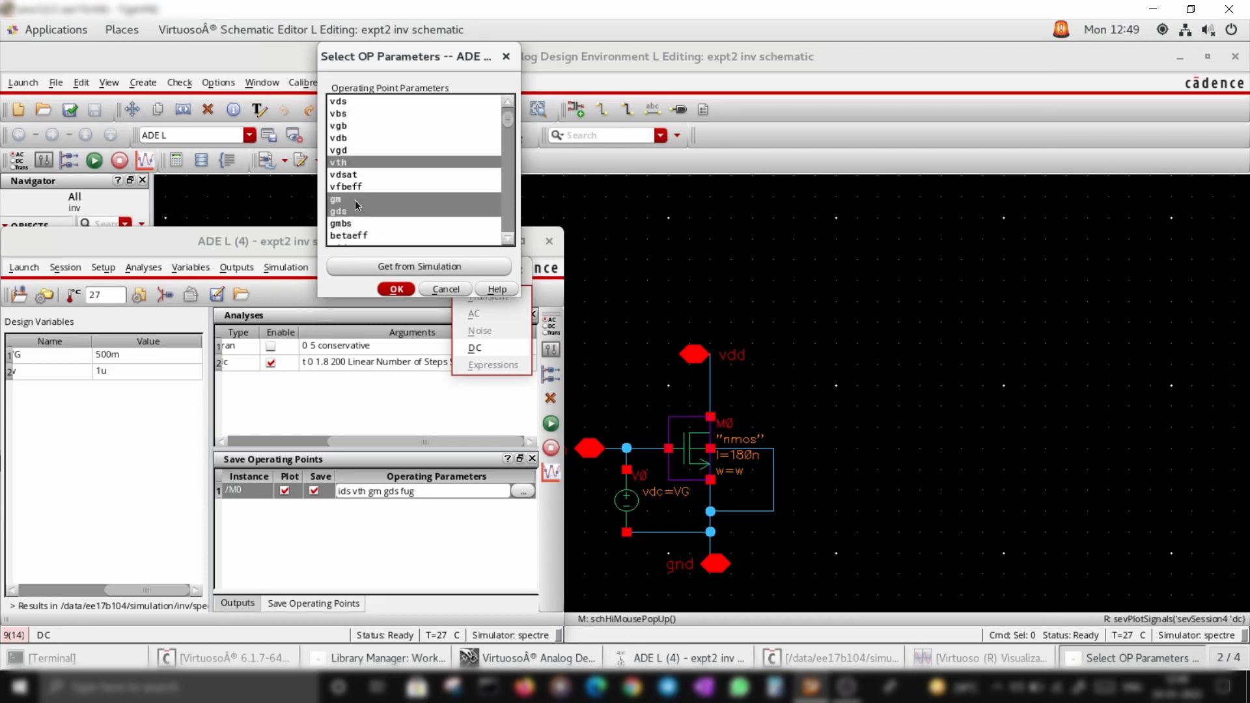
scroll(365, 208, "up", 8)
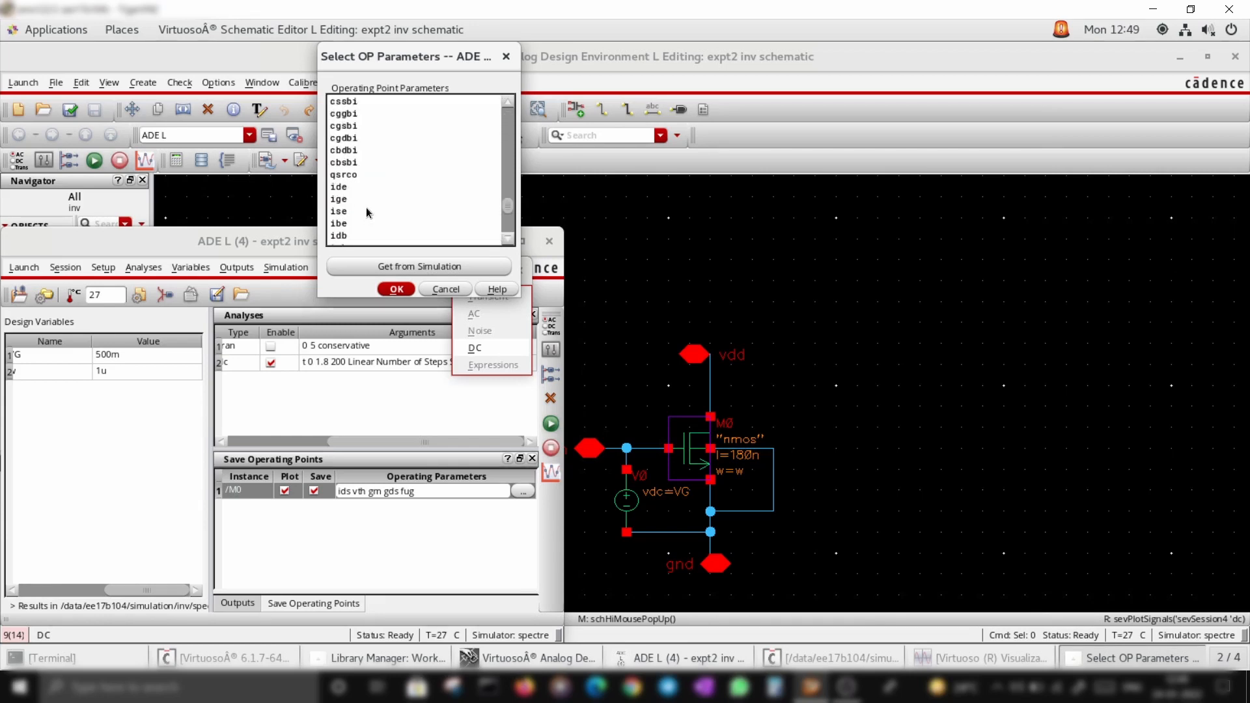
scroll(362, 206, "up", 5)
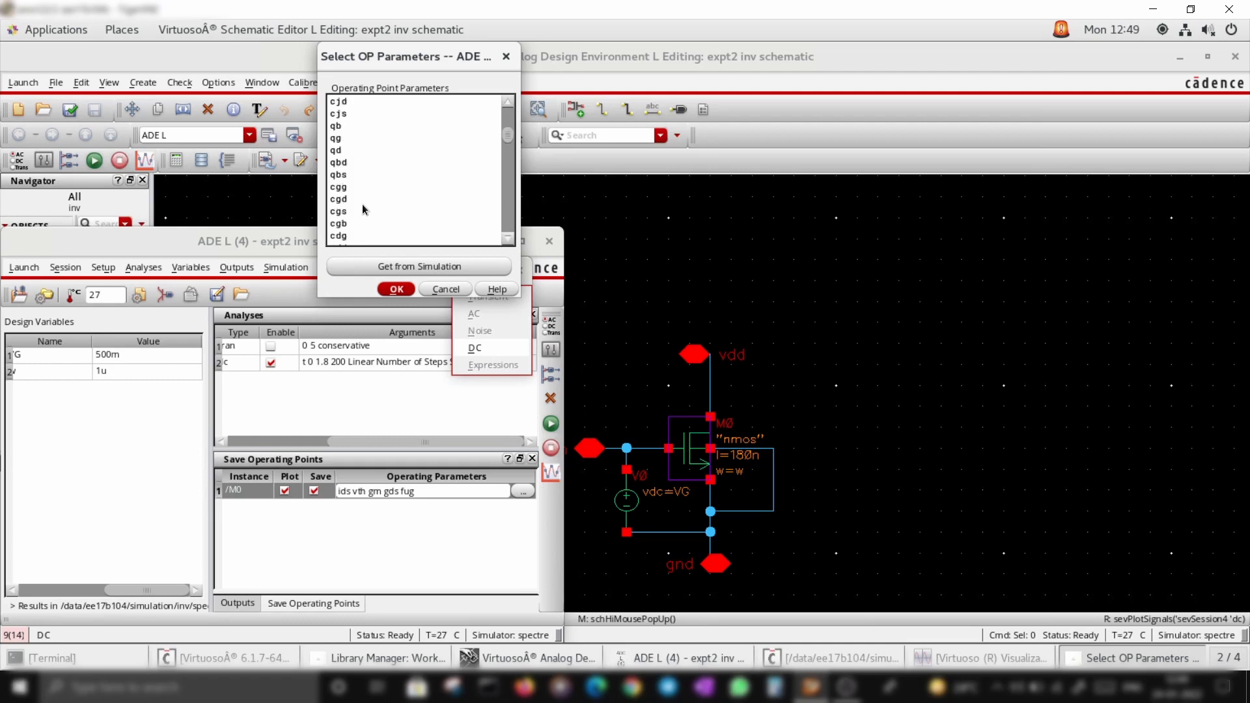
scroll(349, 177, "down", 10)
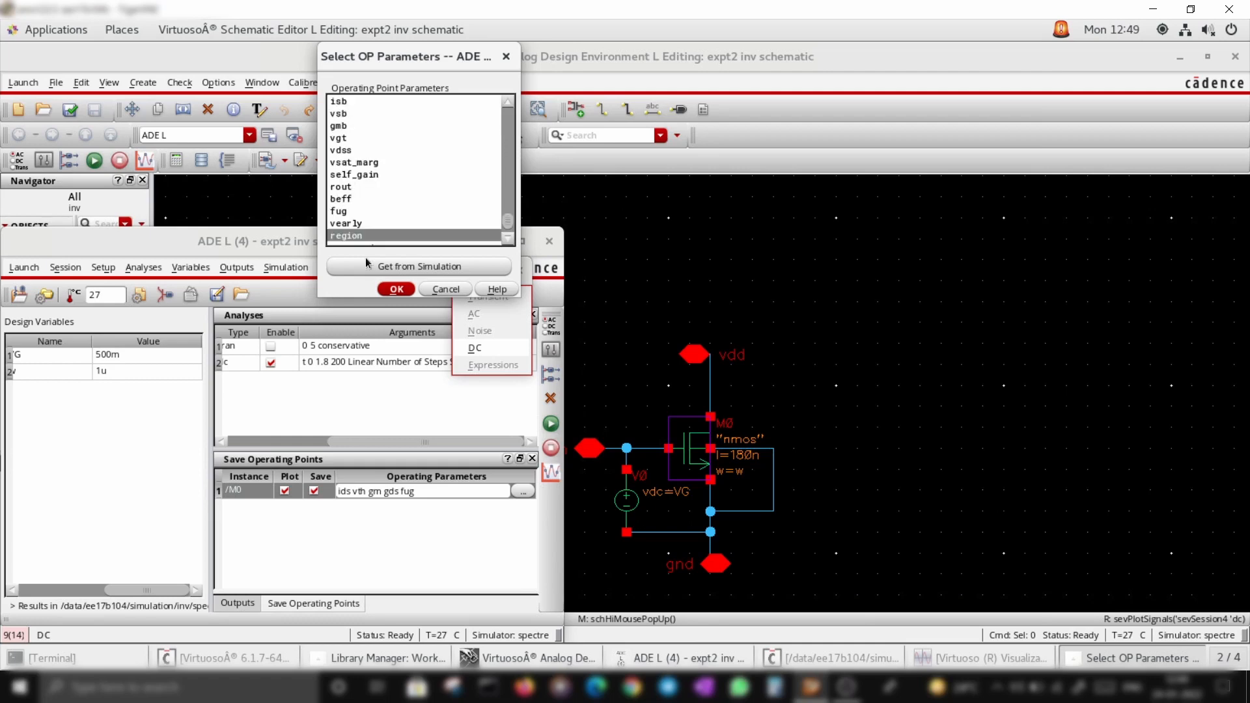
left_click(397, 290)
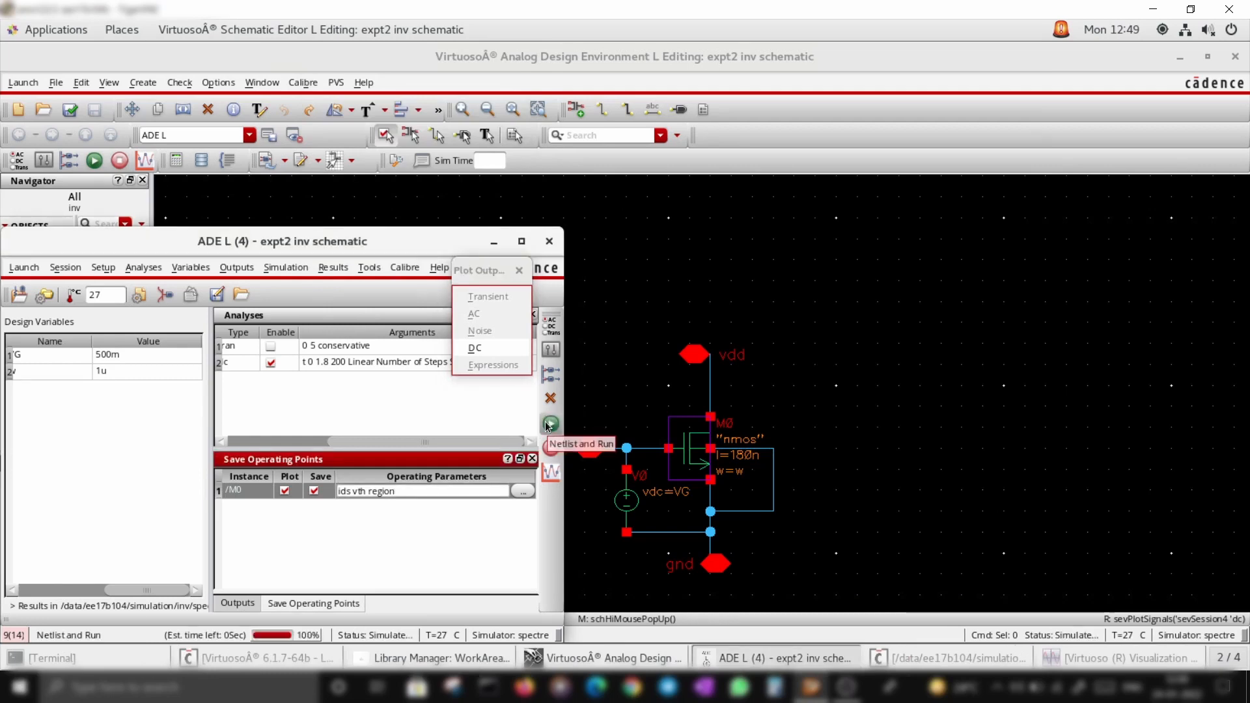
Replot the DC outputs and delete the vth trace from the graph
left_click(483, 349)
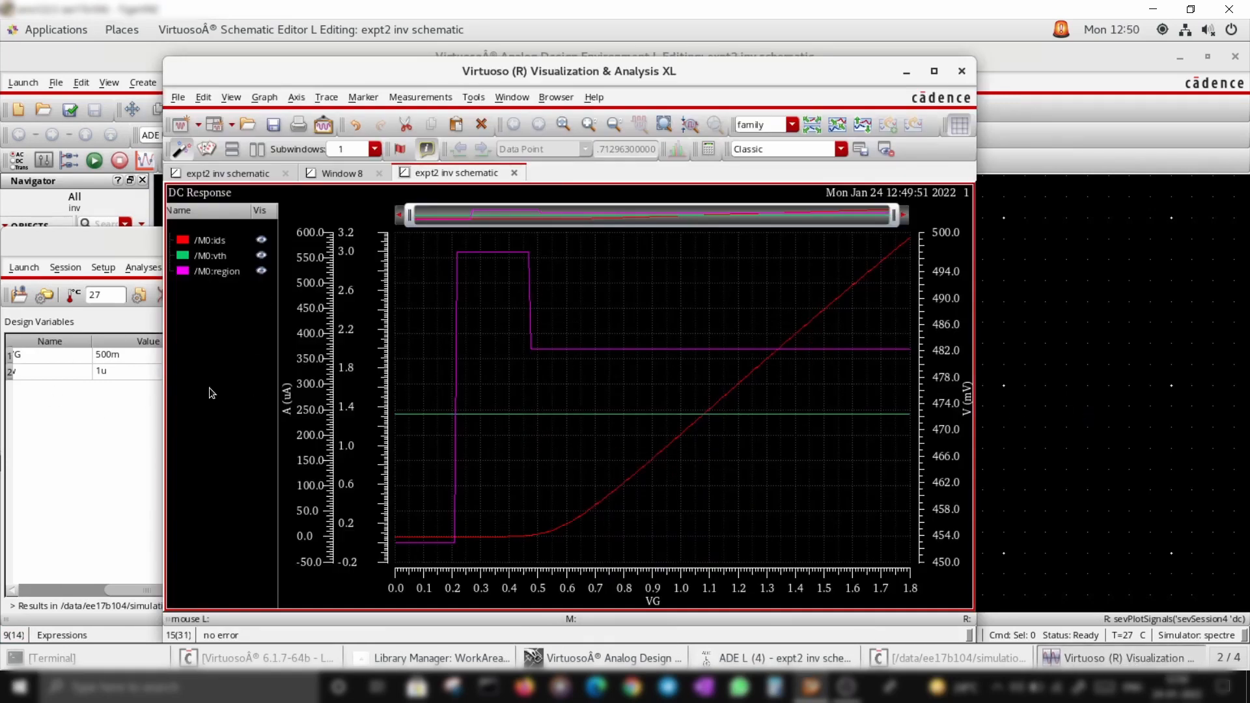
right_click(228, 253)
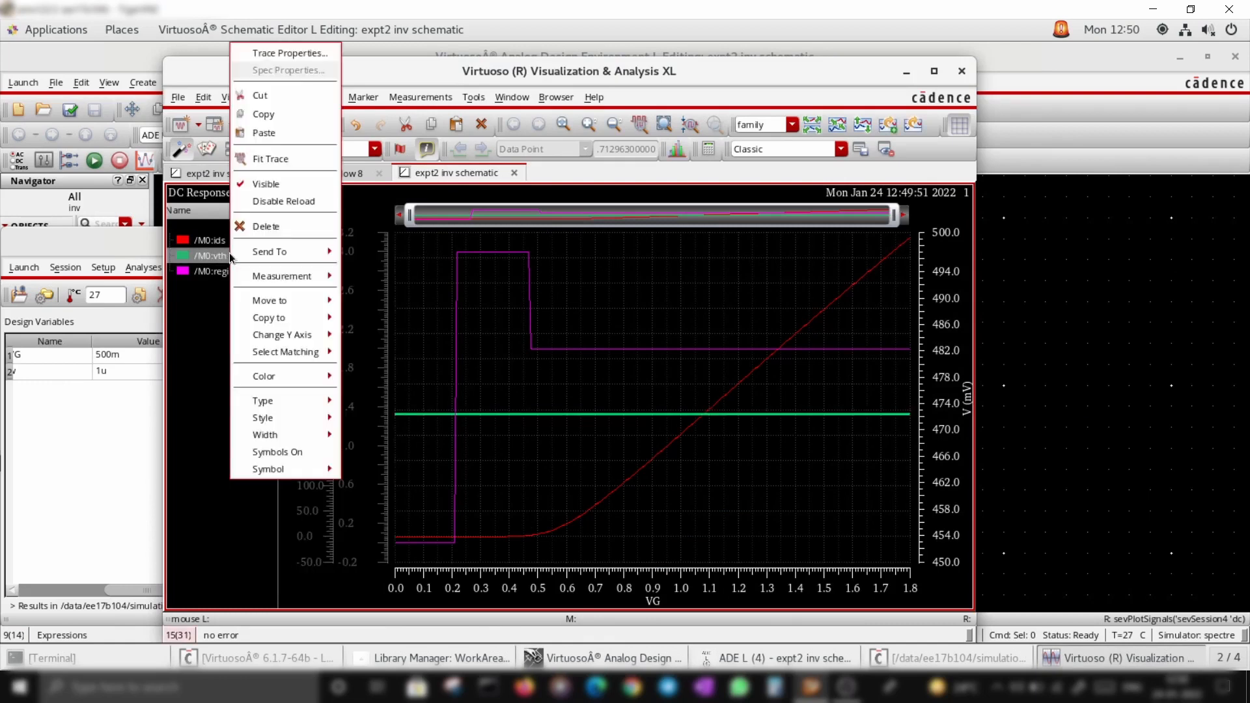
left_click(279, 225)
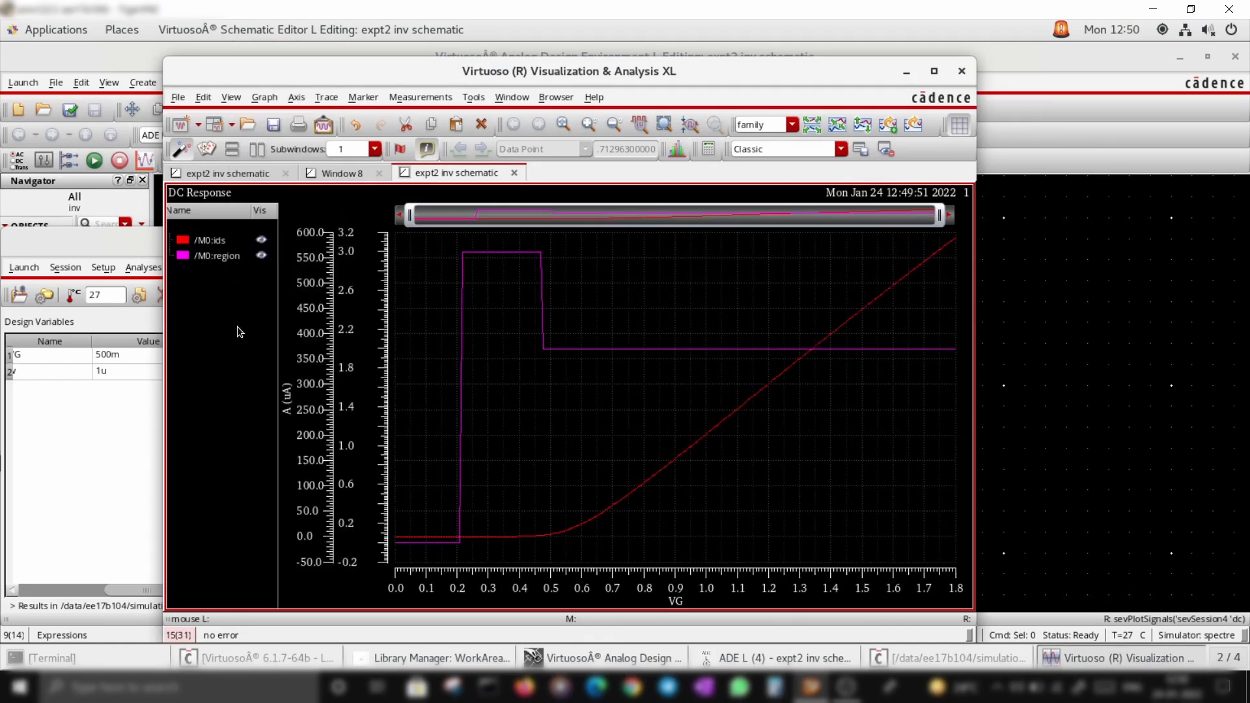
Add a vertical marker and slide it along VG to read the ids and region values
key("v")
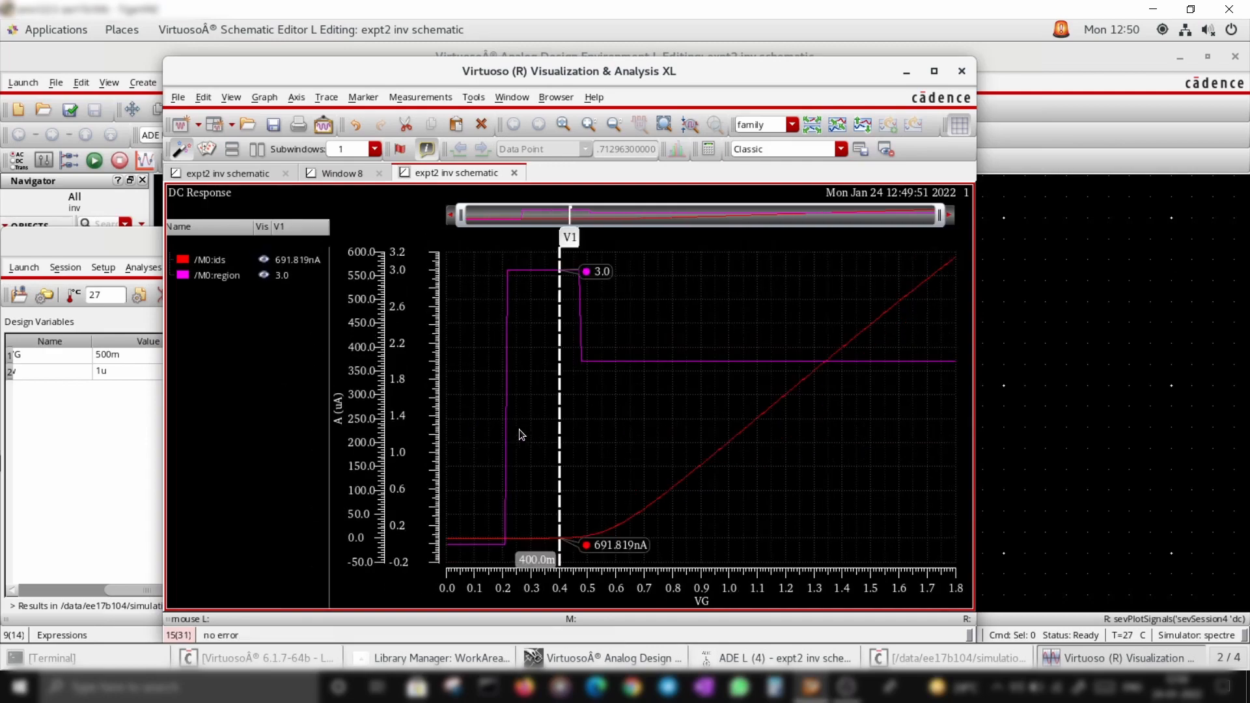
left_click_drag(559, 458, 475, 472)
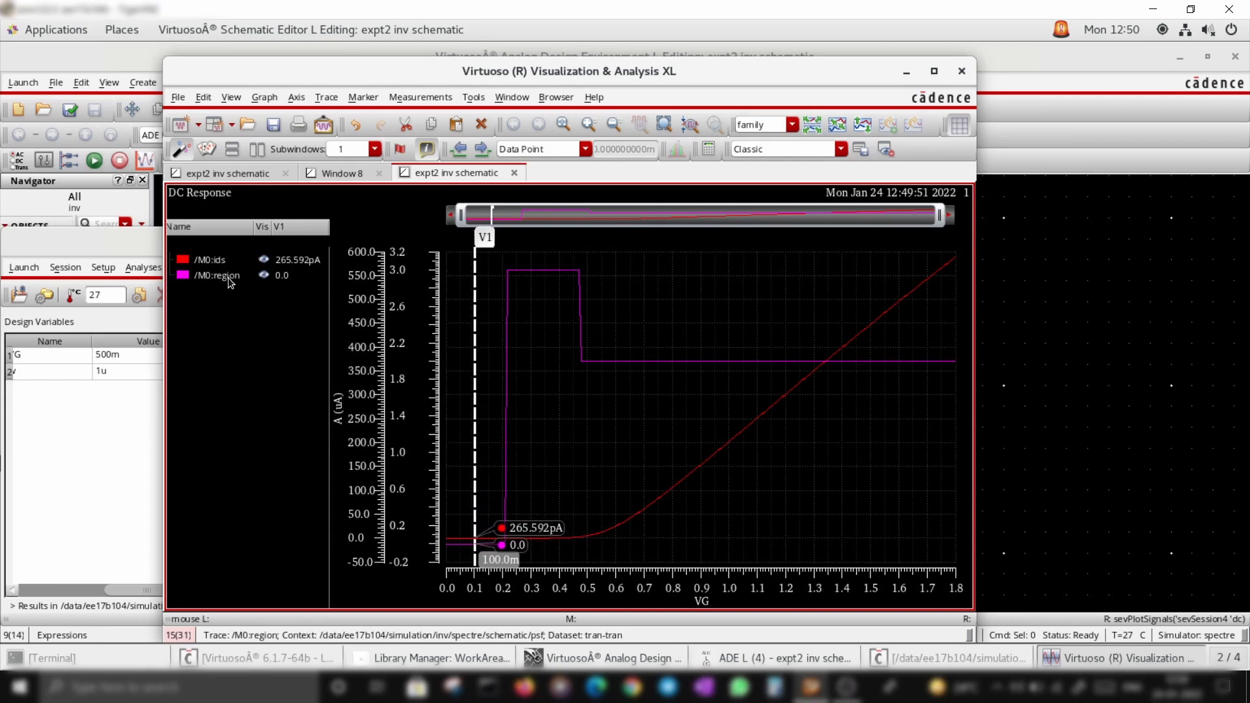
left_click_drag(474, 488, 621, 499)
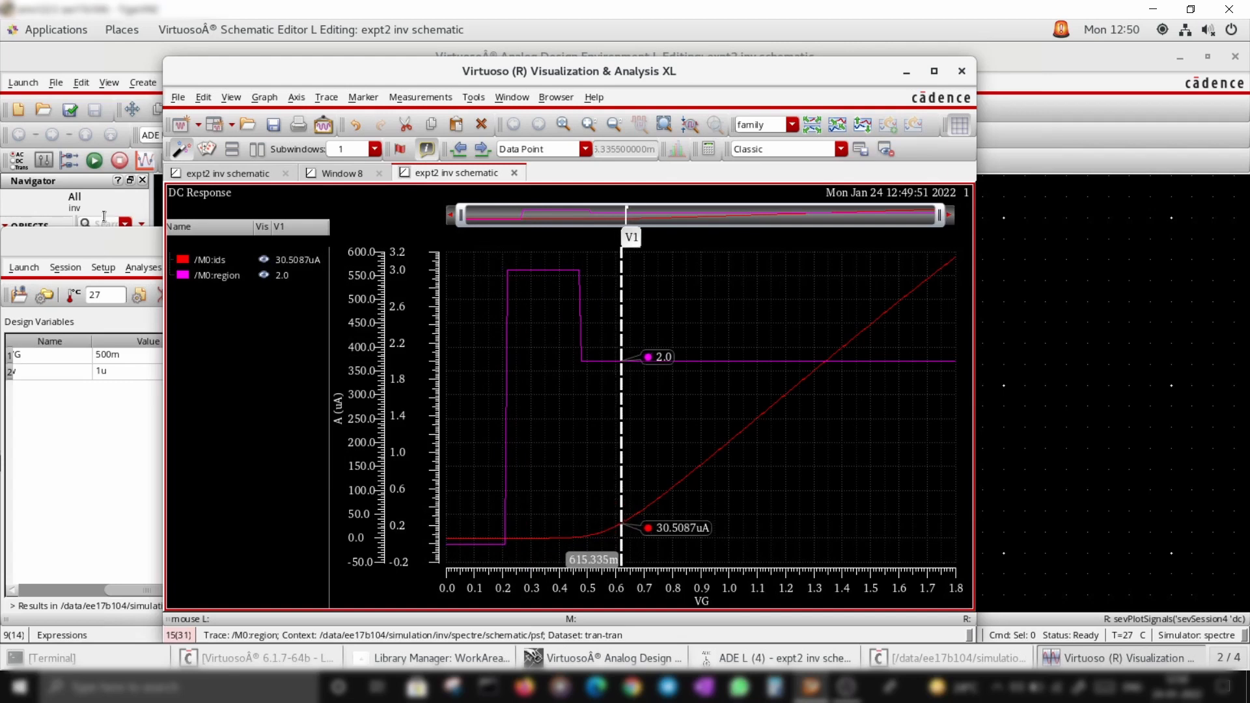
Copy the ids trace to a new window and set its current axis to a log scale
right_click(214, 259)
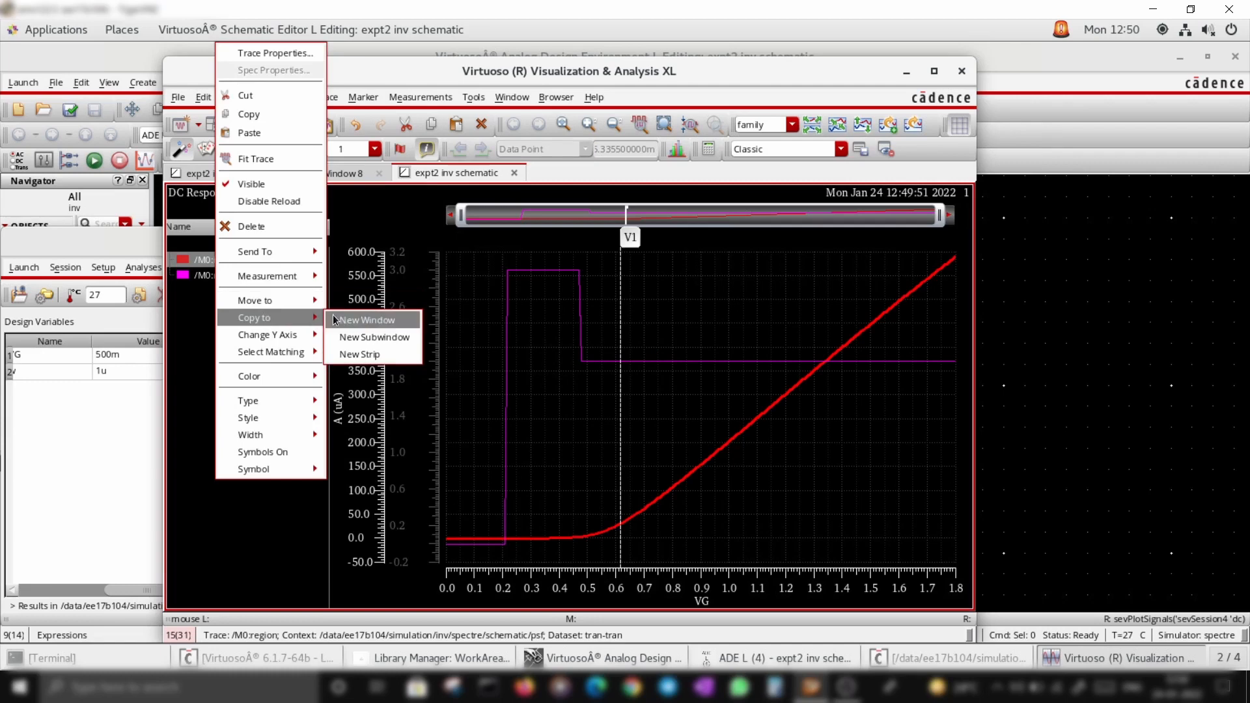
left_click(345, 320)
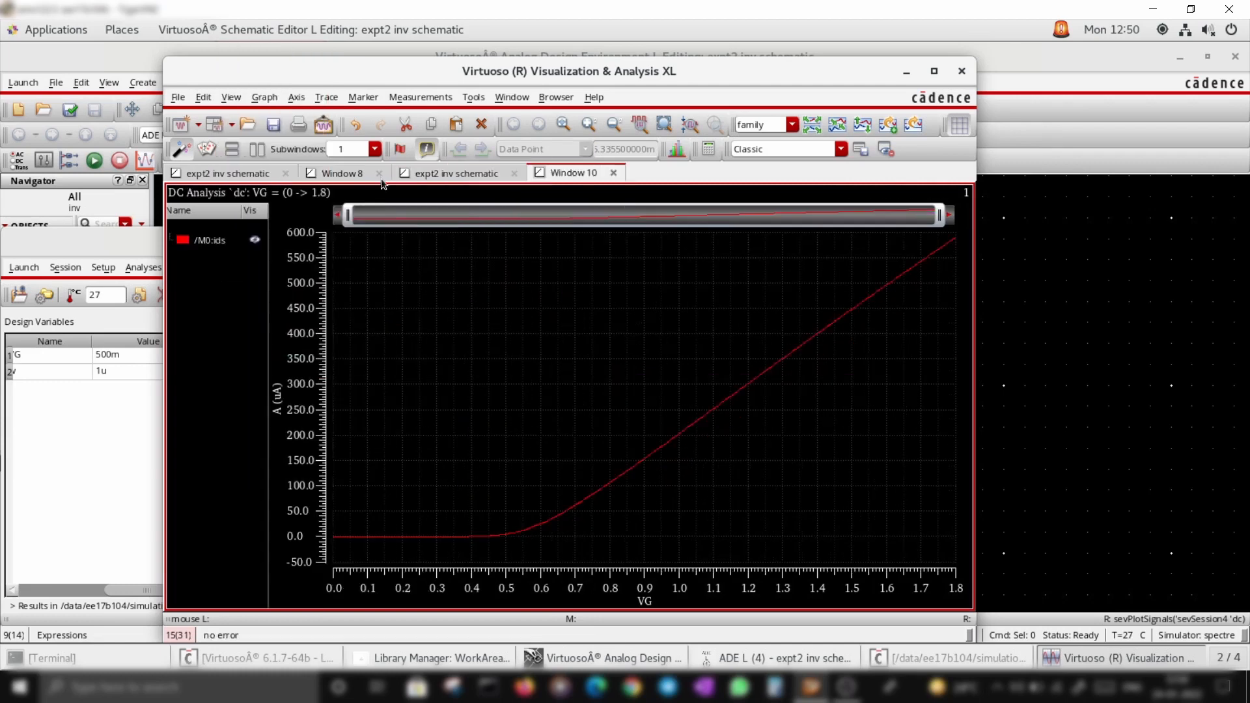
right_click(507, 599)
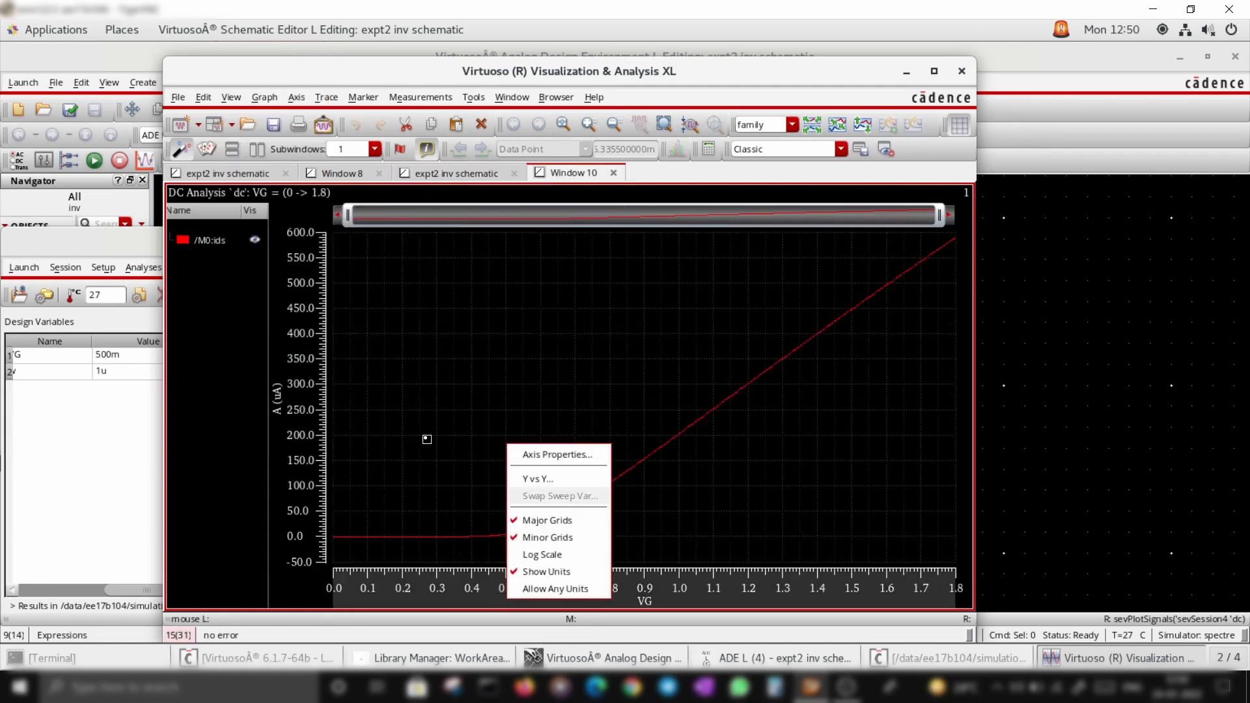
left_click(430, 439)
right_click(296, 419)
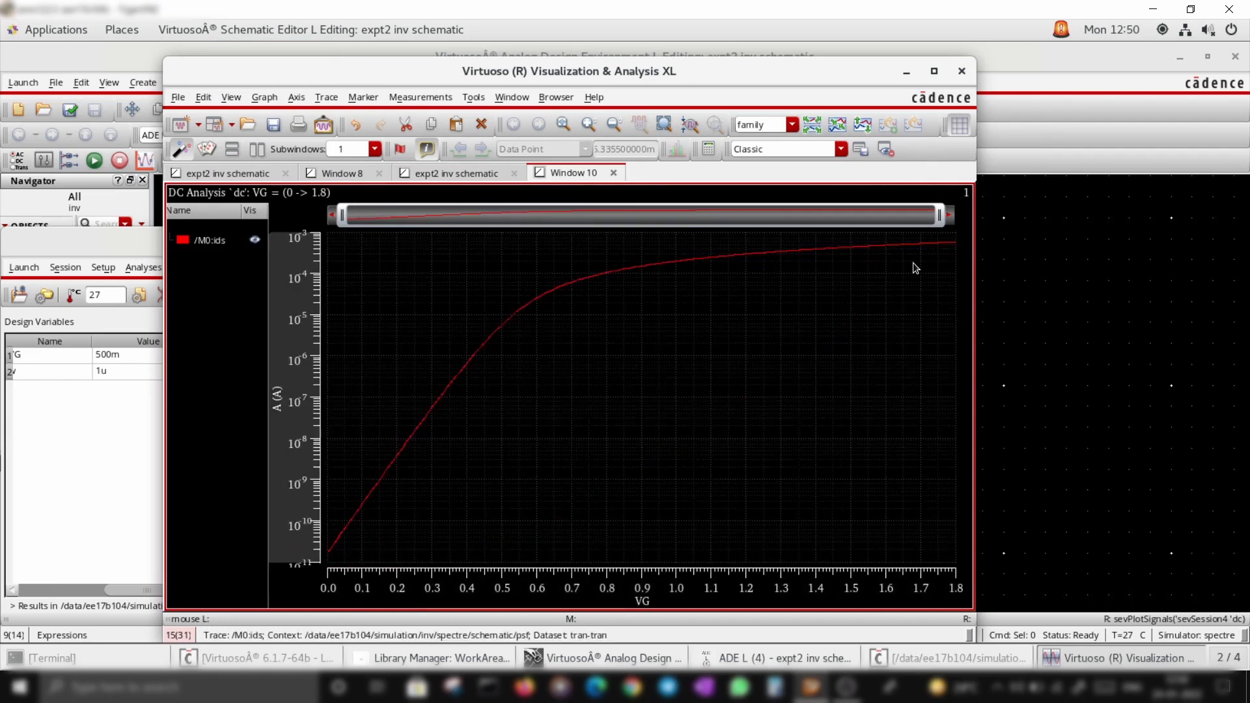
mouse_move(457, 449)
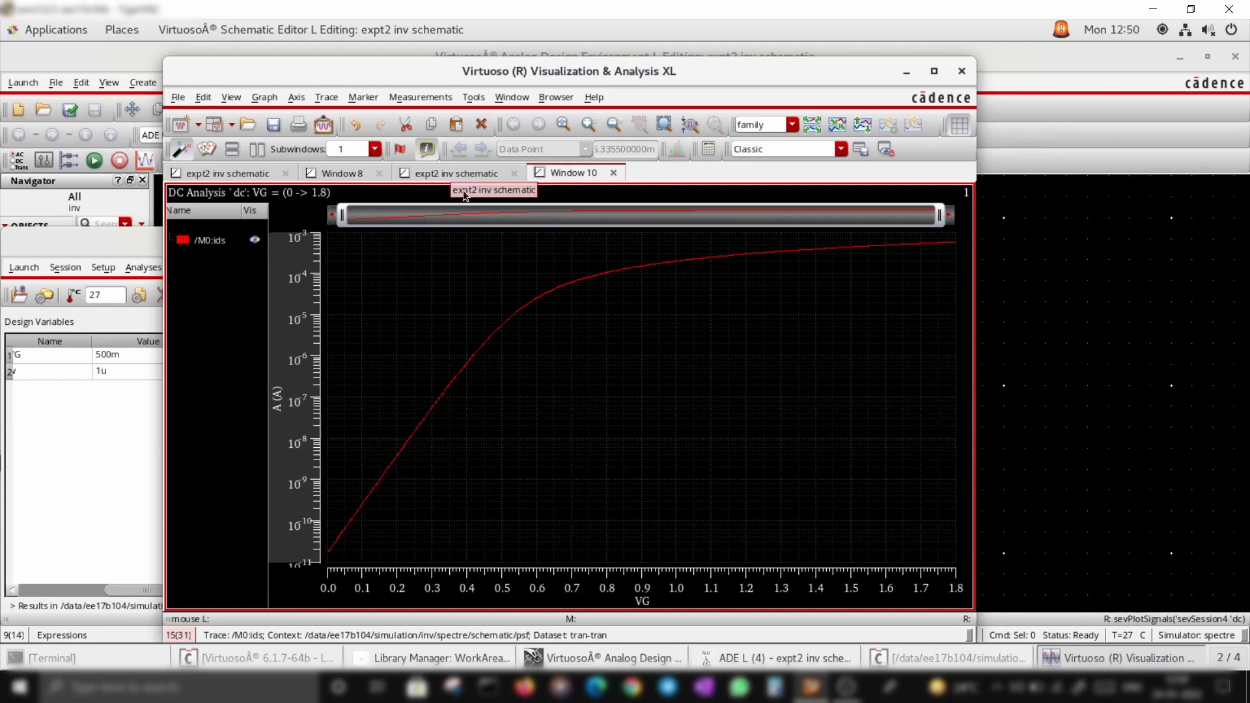
Return to the original ids and region graph and set its current axis to a log scale
mouse_move(344, 538)
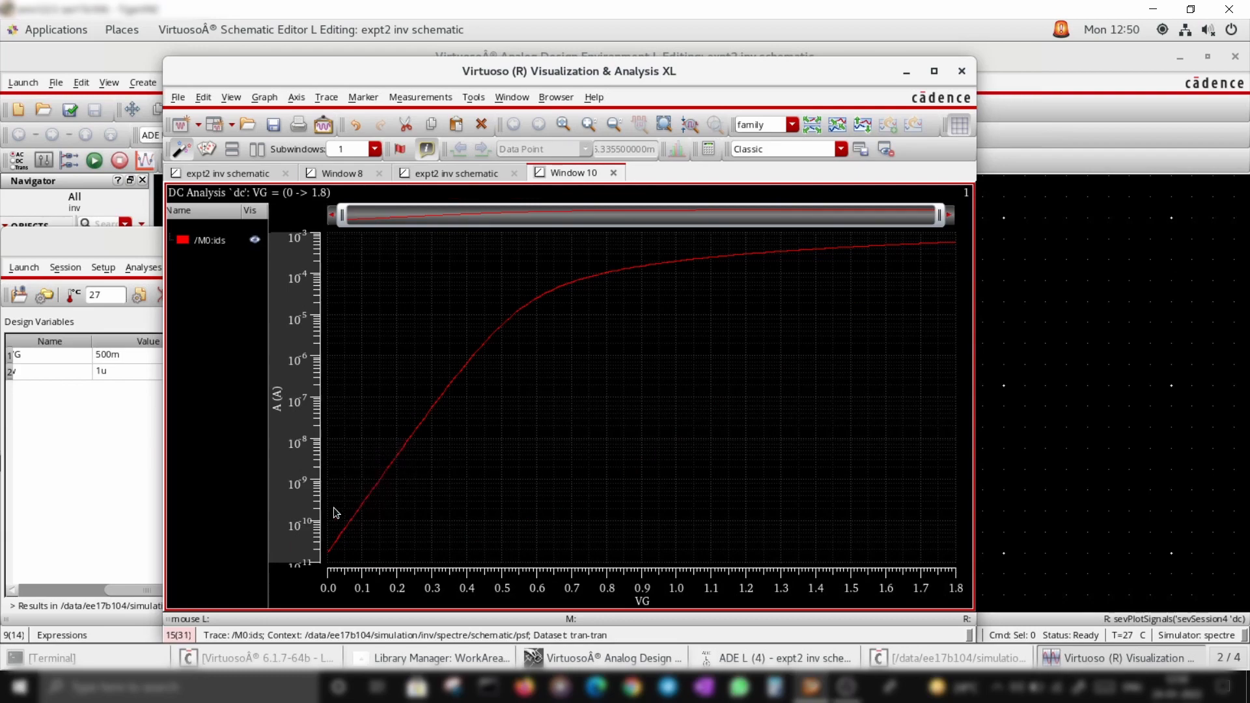
left_click(485, 174)
left_click(573, 173)
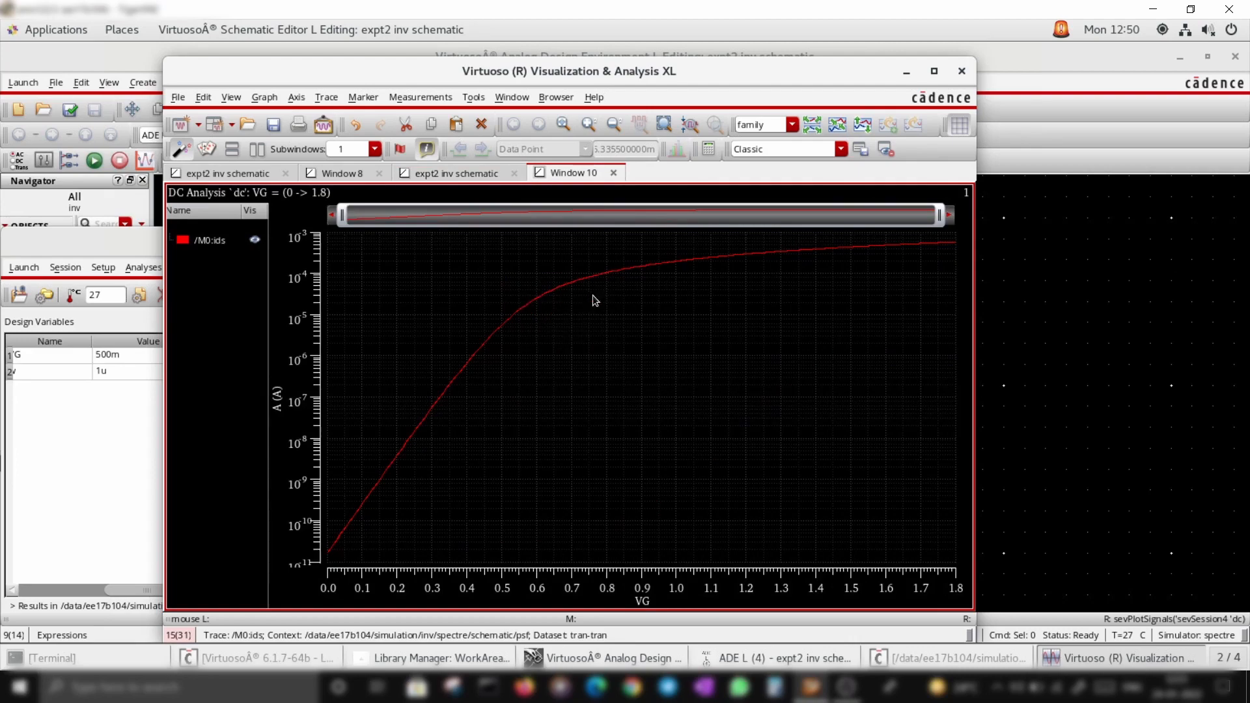
left_click(437, 173)
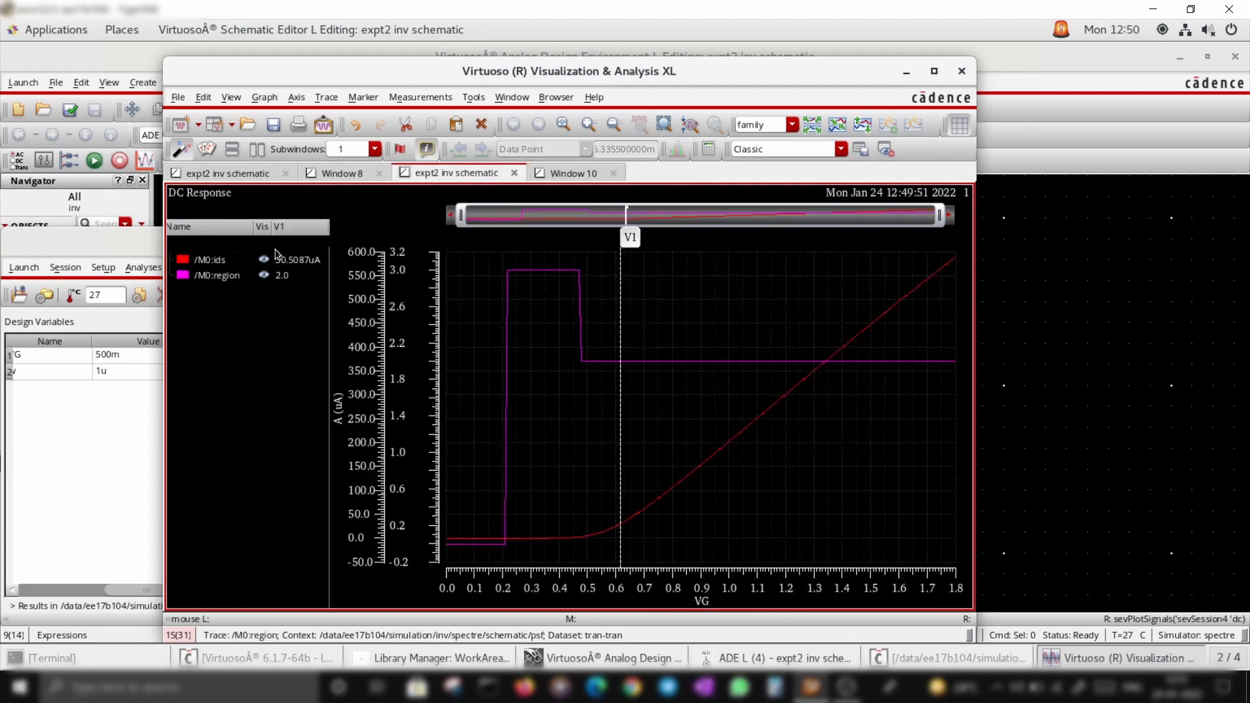
left_click(241, 263)
right_click(366, 292)
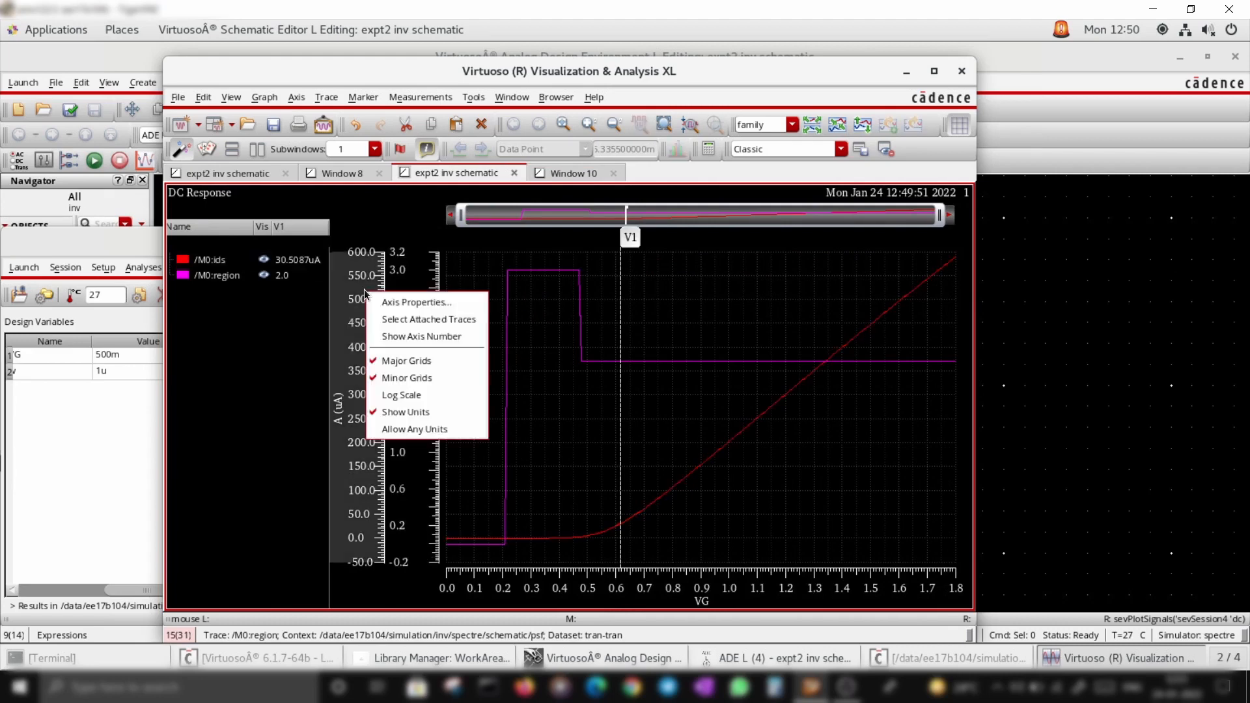
left_click(409, 395)
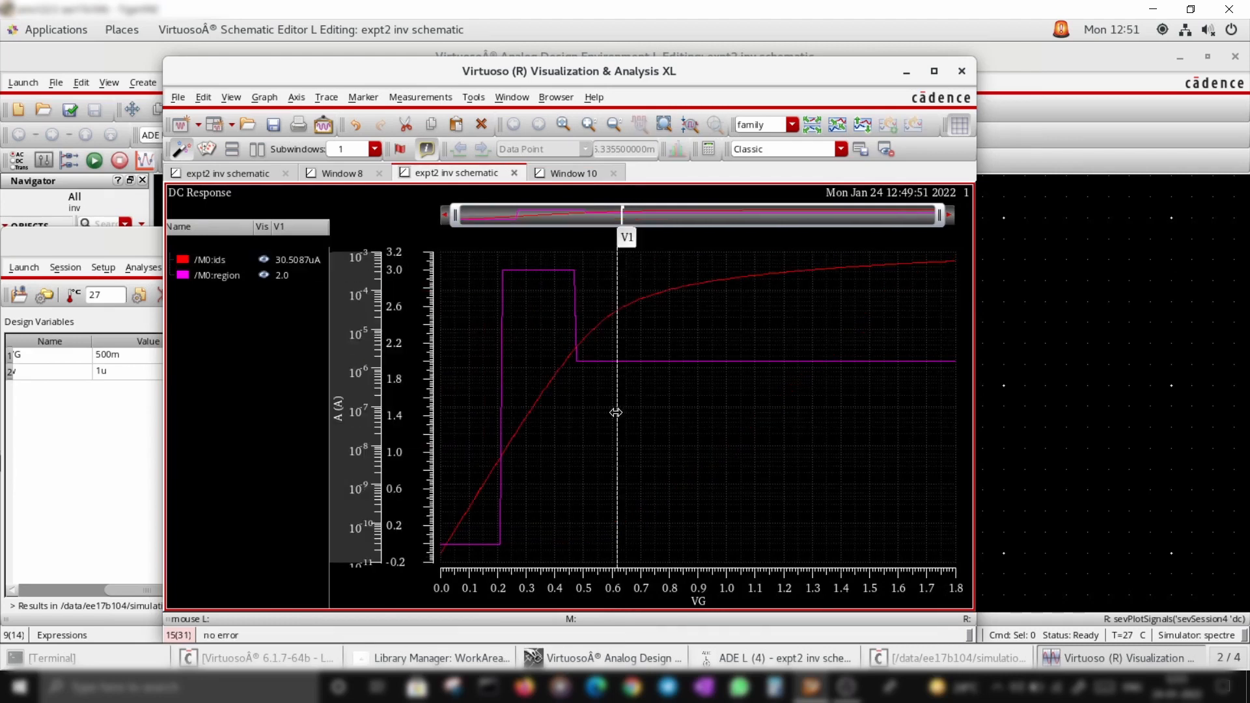
Slide the vertical marker along VG to compare drain current with the operating region
mouse_move(618, 411)
left_mouse_down()
mouse_move(508, 425)
mouse_move(456, 449)
left_mouse_up()
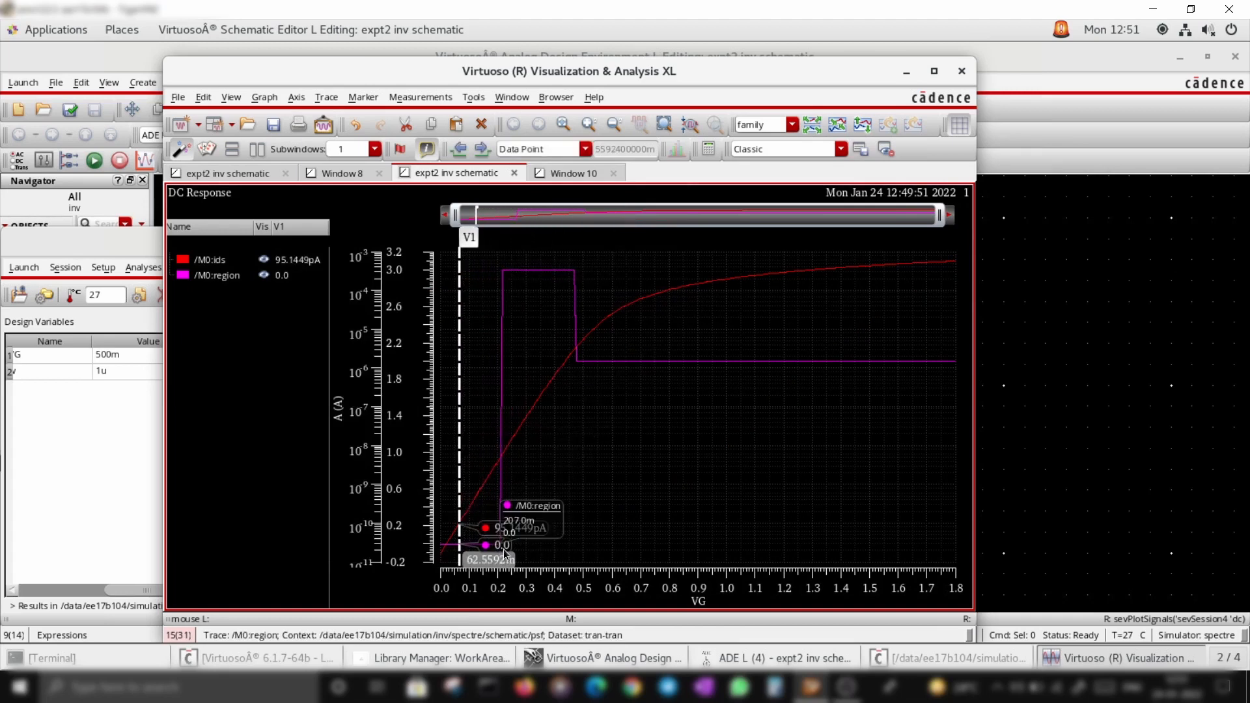
left_click(542, 515)
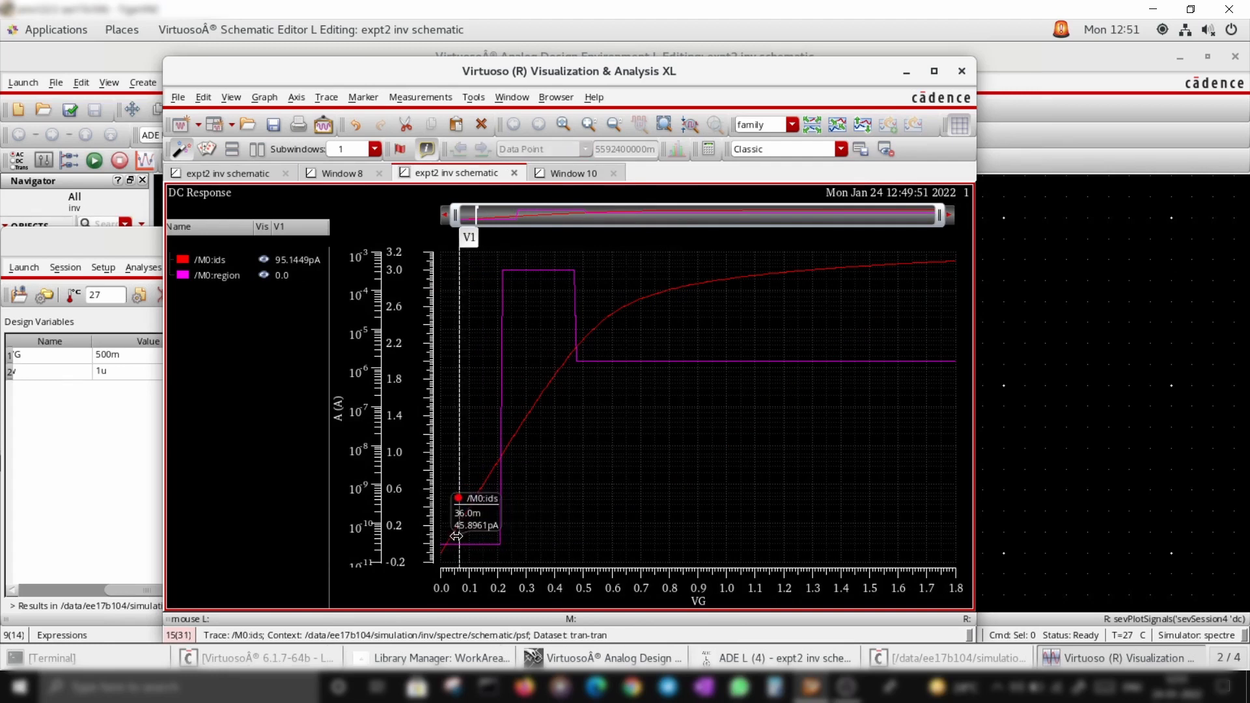
left_click(458, 500)
mouse_move(459, 500)
left_mouse_down()
mouse_move(832, 521)
mouse_move(524, 538)
mouse_move(774, 522)
mouse_move(559, 531)
left_mouse_up()
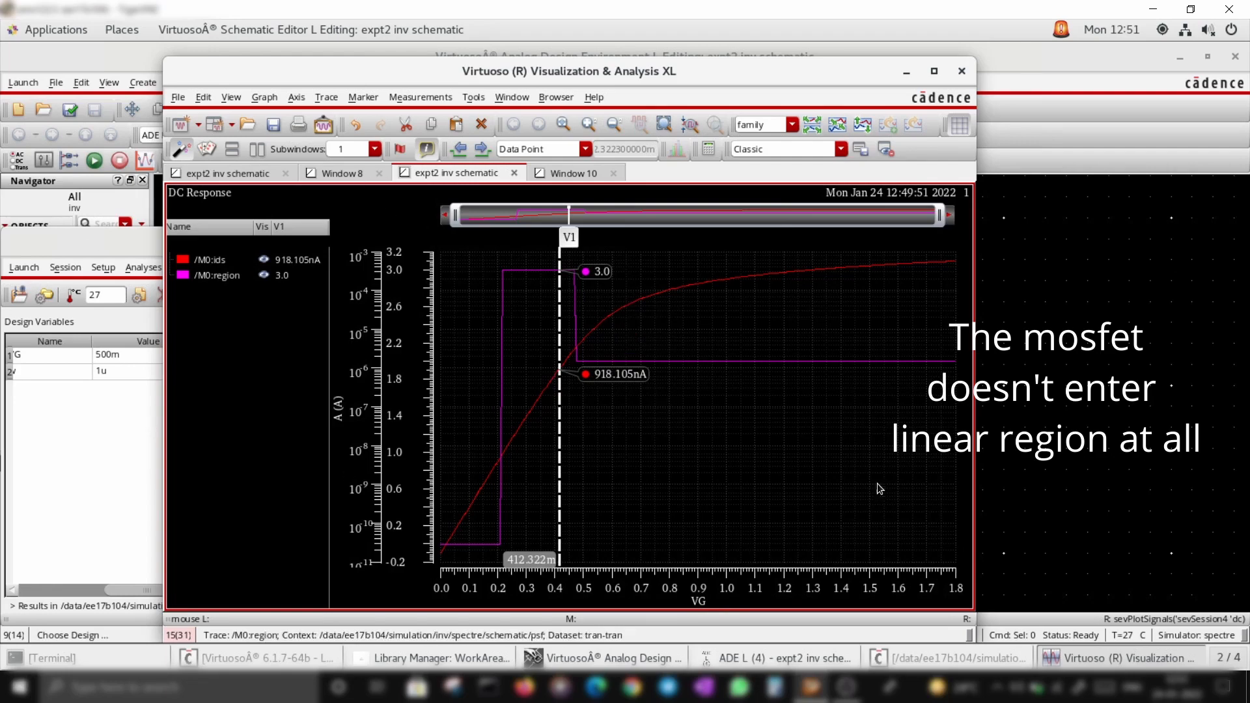
View the log-scale ids window, then close the waveform viewer
left_click(580, 175)
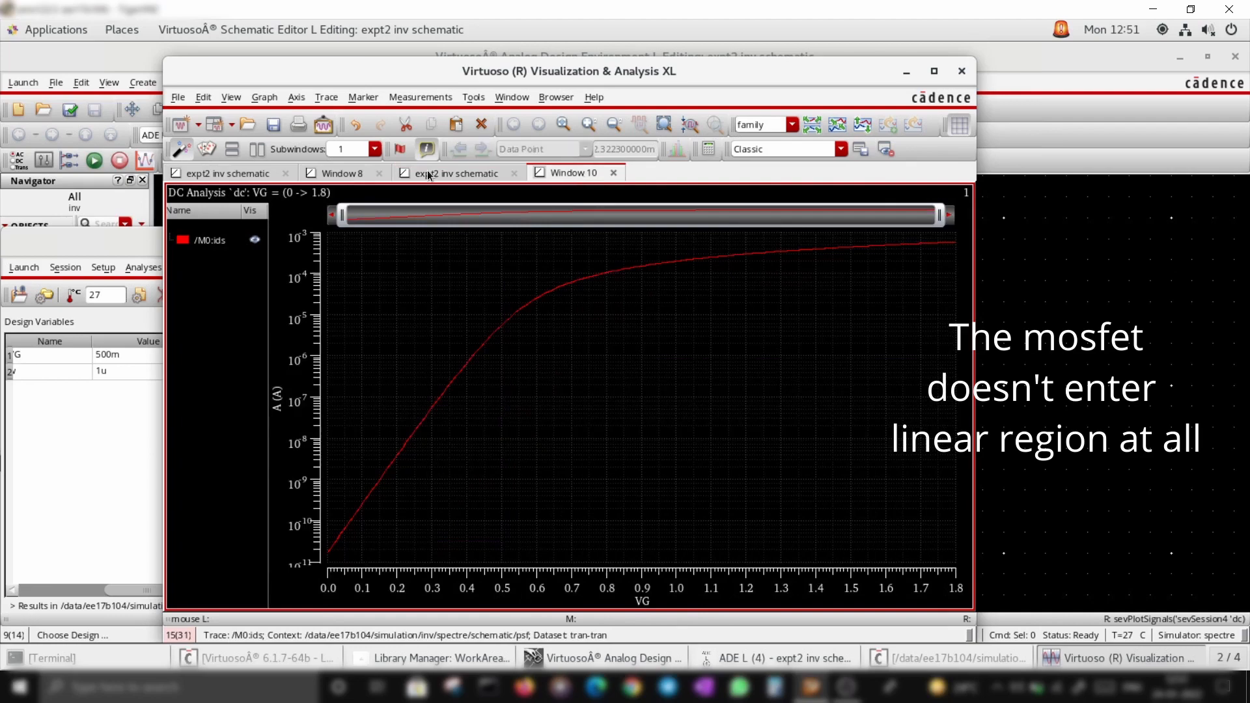
left_click(962, 71)
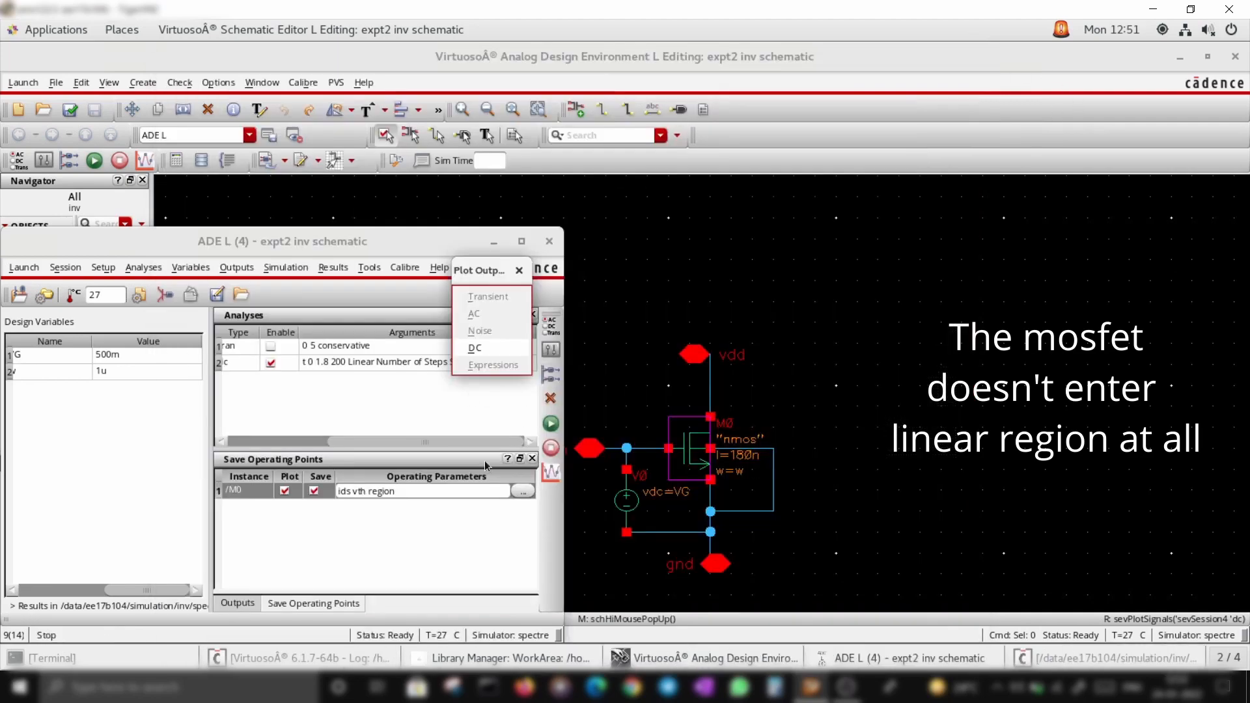
Browse the list of available operating-point parameters for instance M0 without changing the selection
left_click(522, 491)
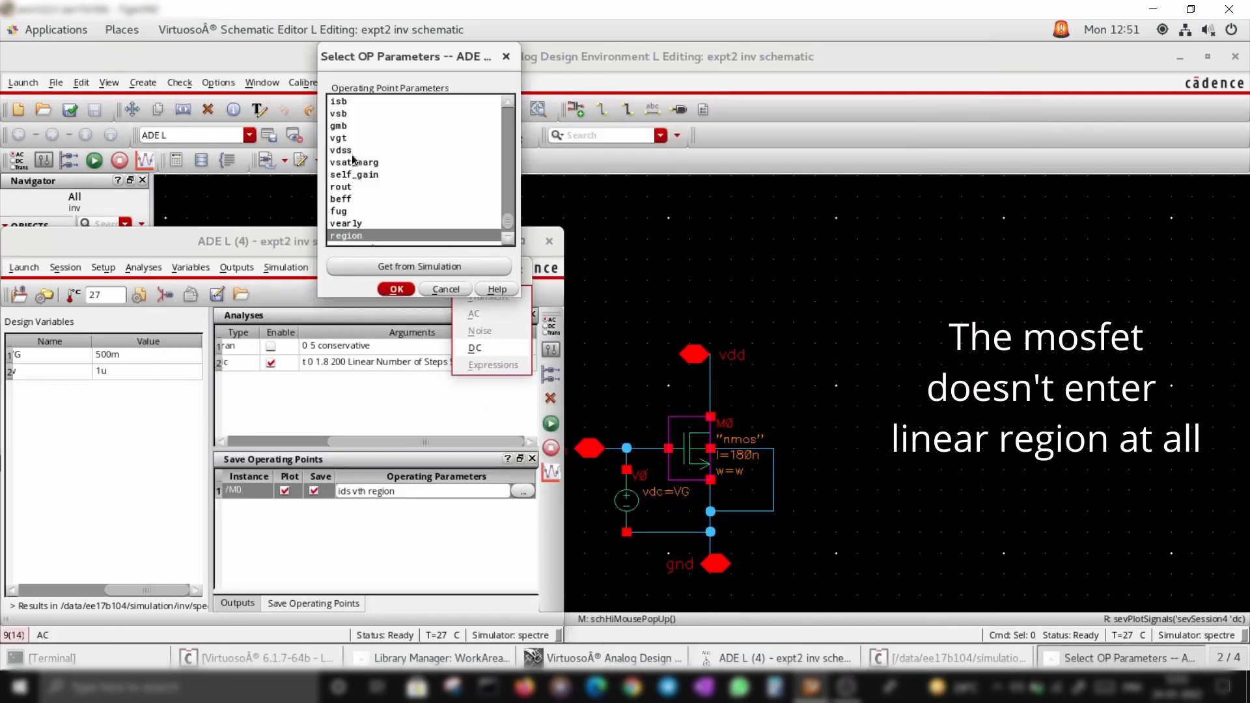
scroll(354, 170, "up", 1)
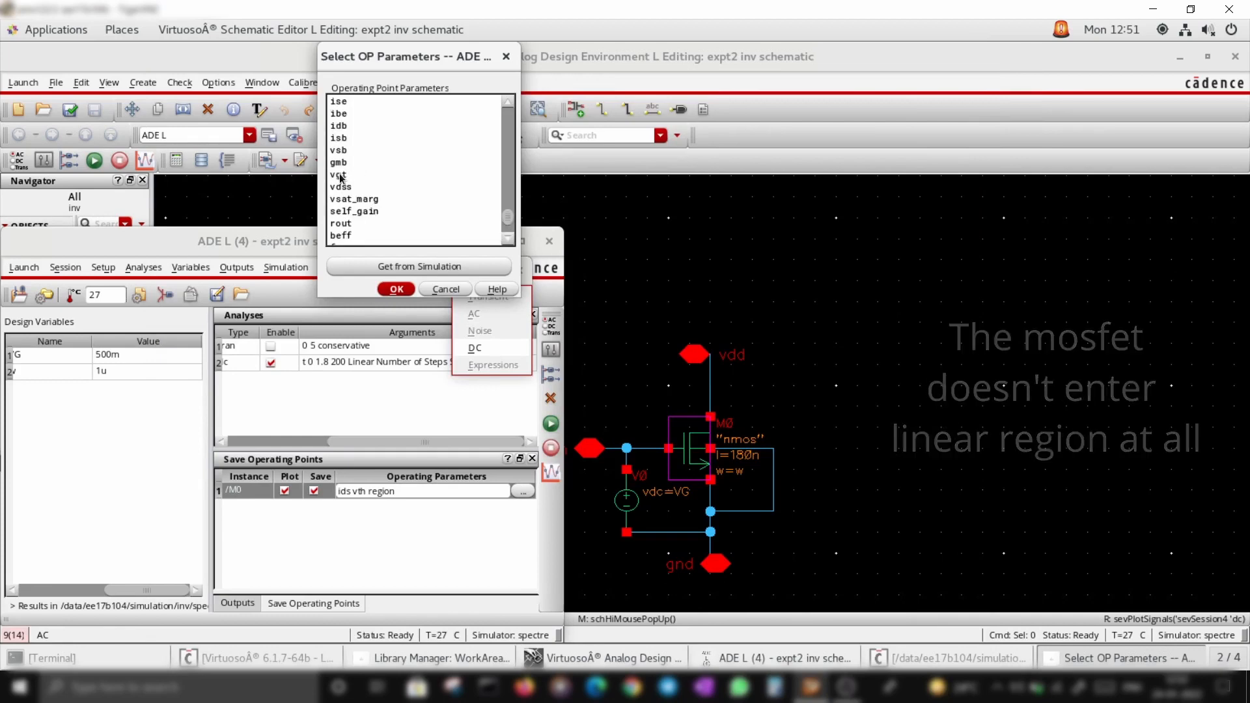
scroll(338, 167, "up", 5)
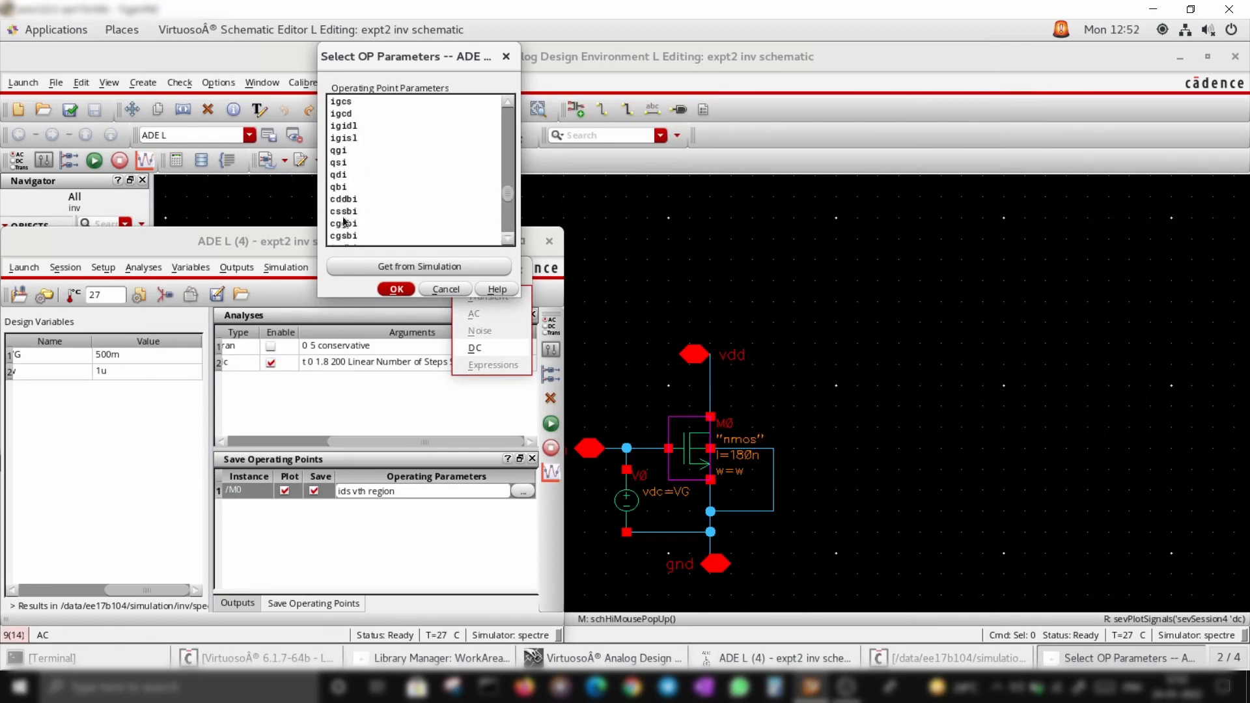
scroll(349, 196, "up", 3)
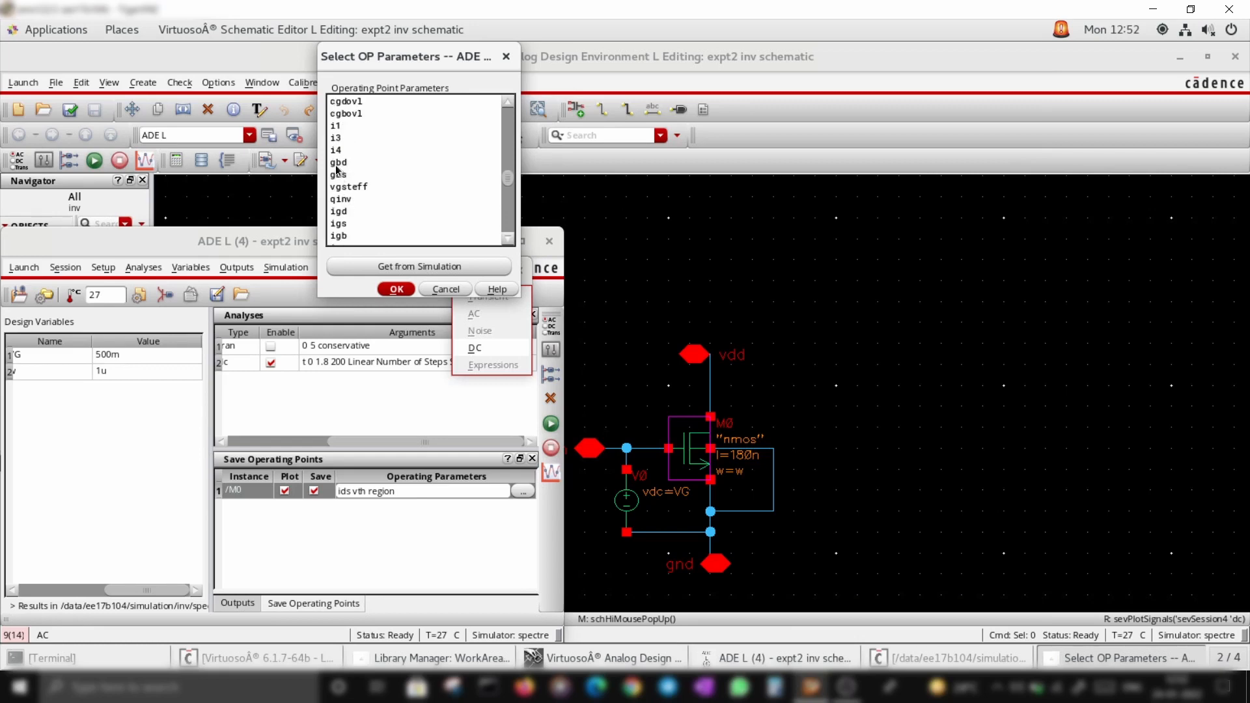
scroll(339, 168, "up", 3)
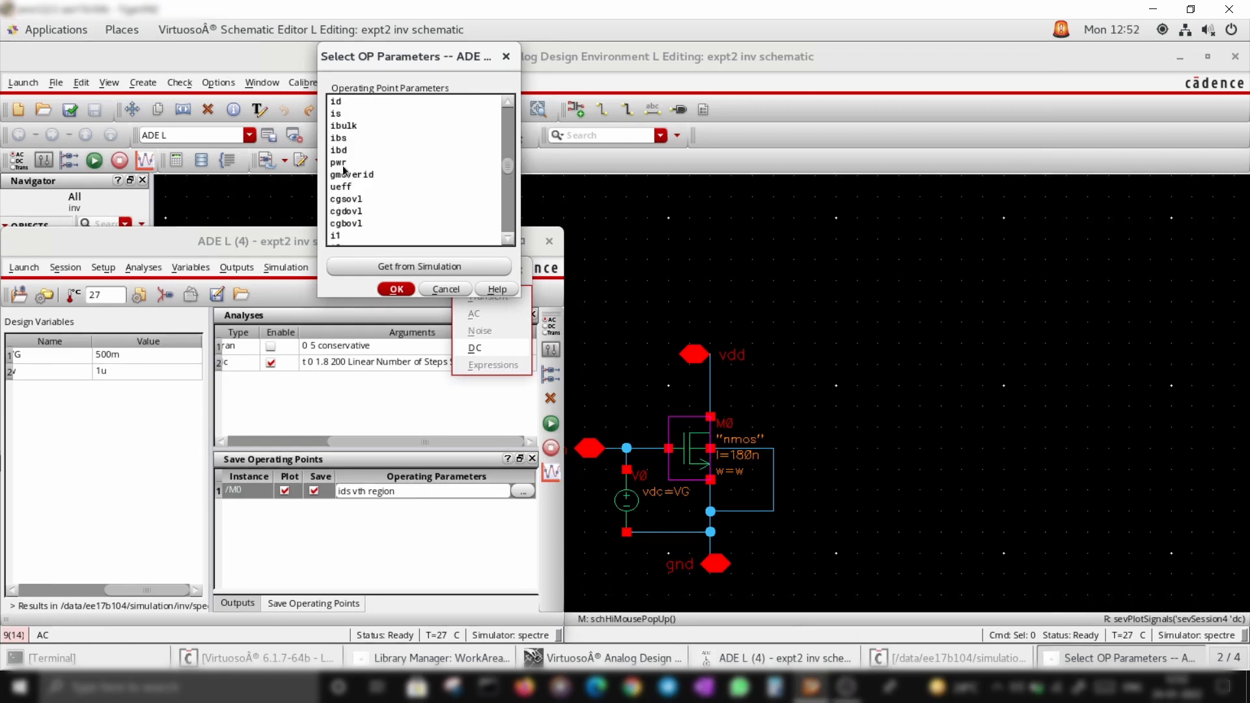
scroll(341, 170, "up", 1)
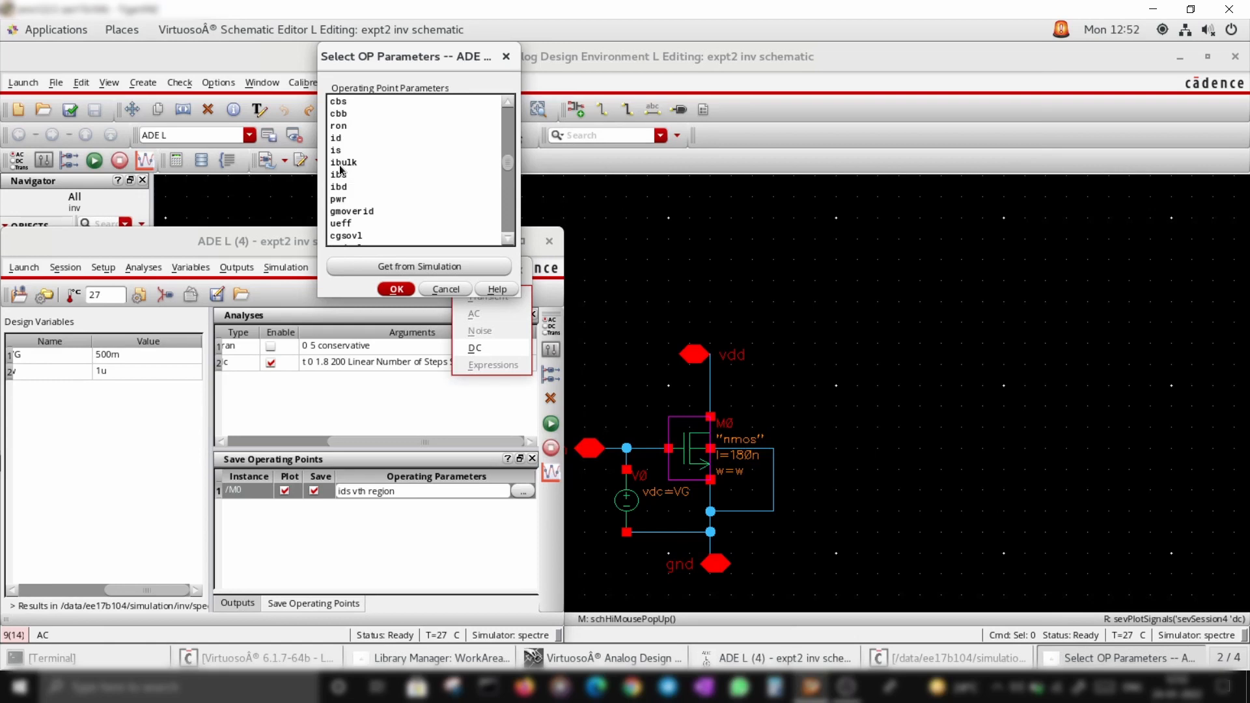
scroll(342, 195, "up", 3)
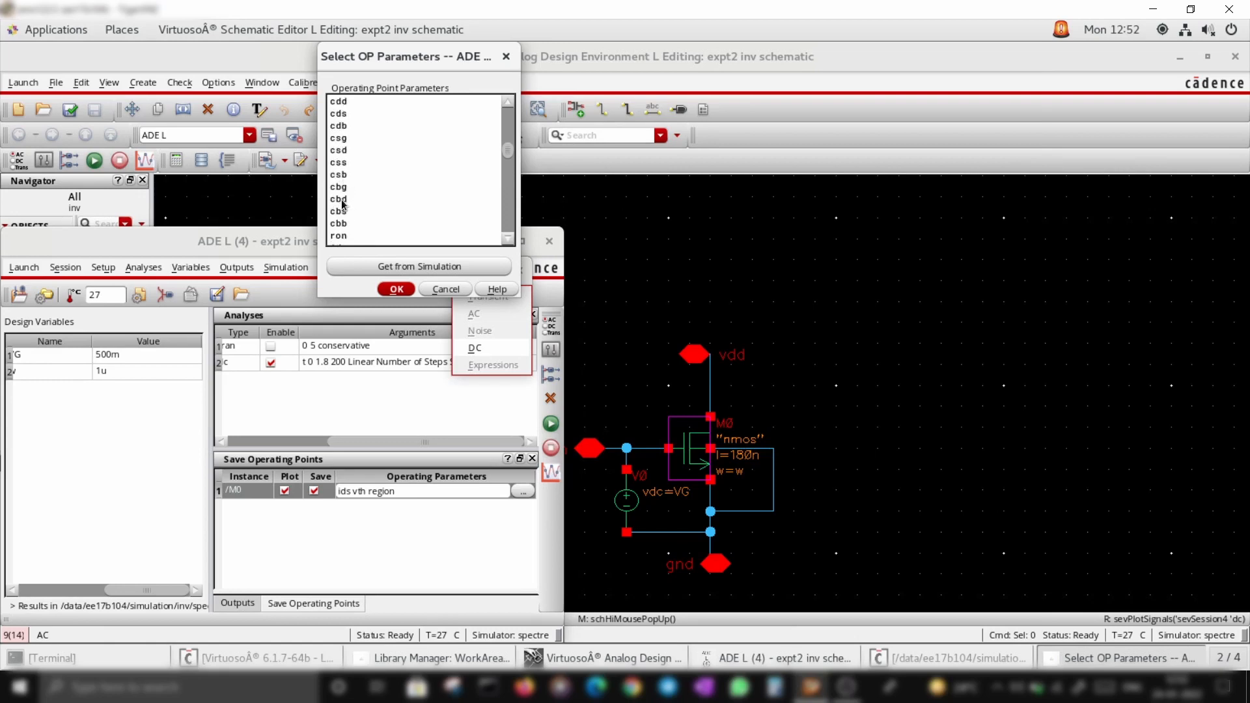
scroll(343, 204, "up", 3)
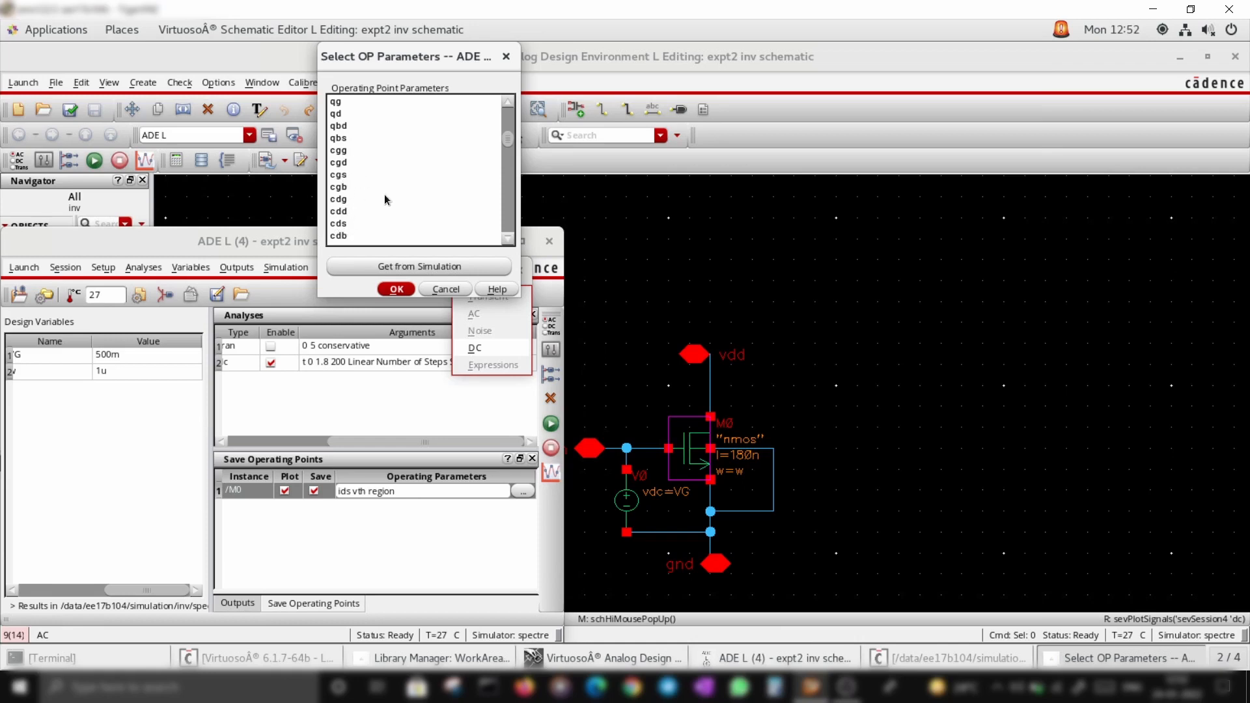
scroll(362, 201, "up", 5)
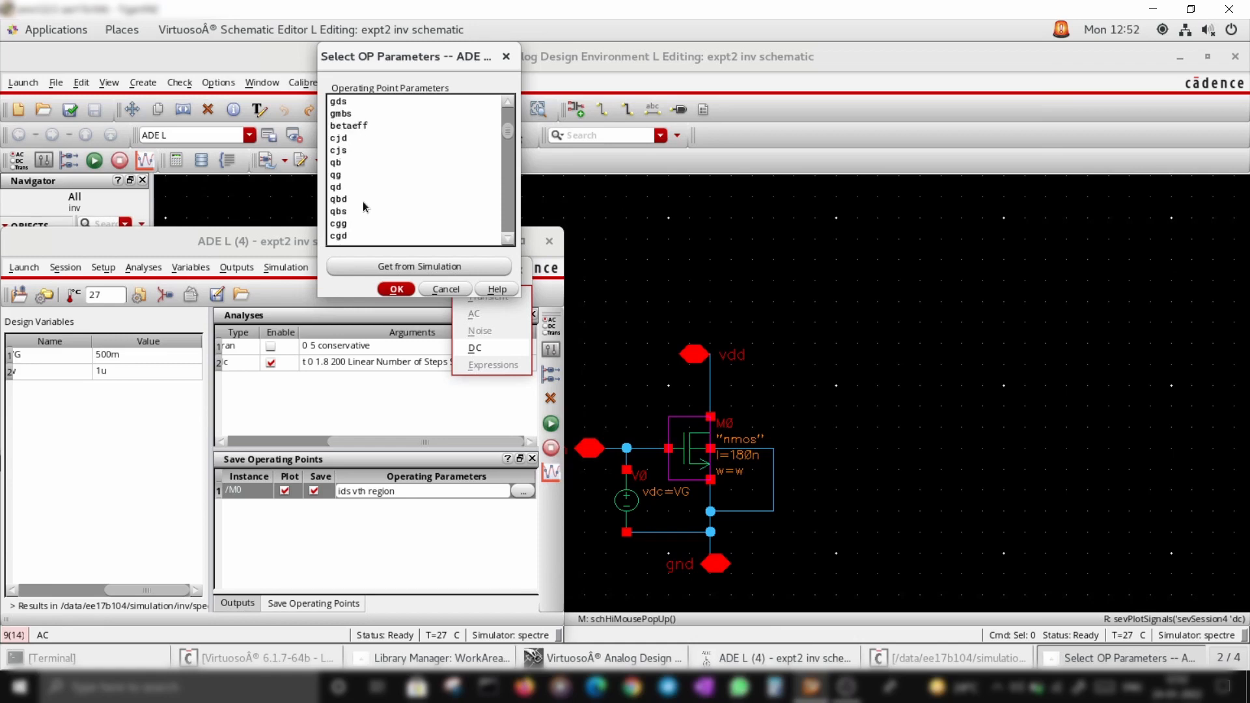
scroll(362, 206, "up", 2)
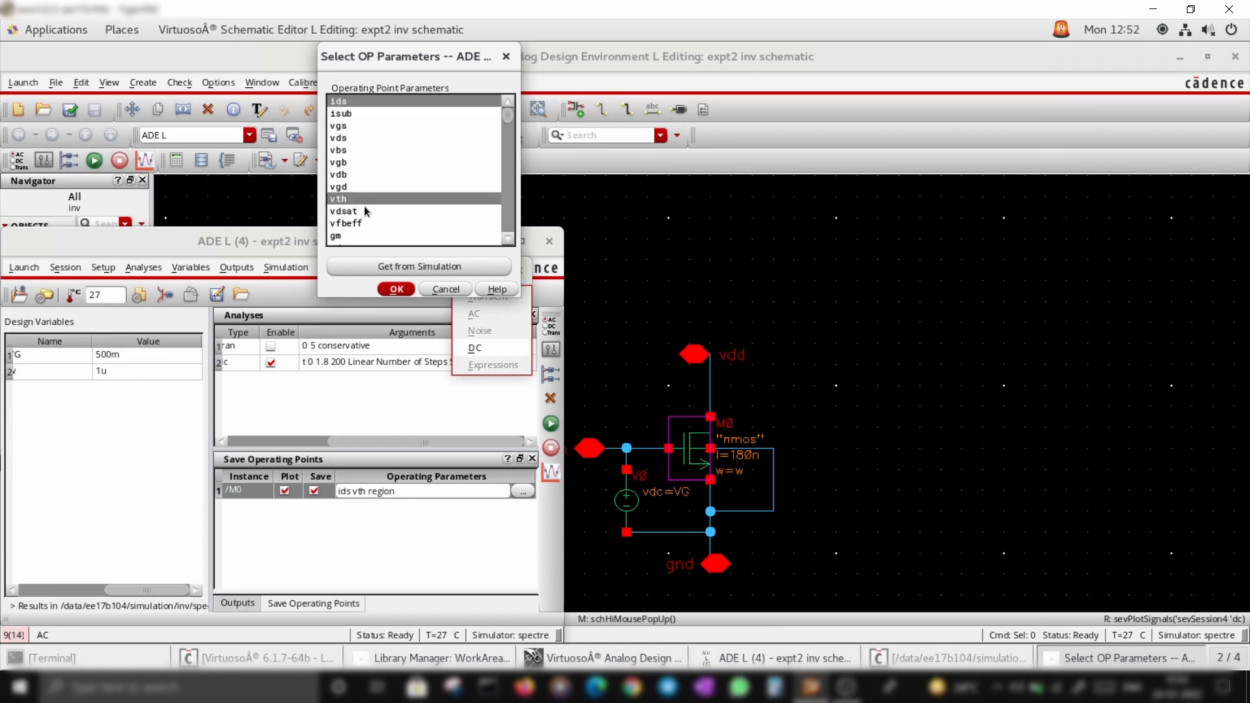
left_click(397, 289)
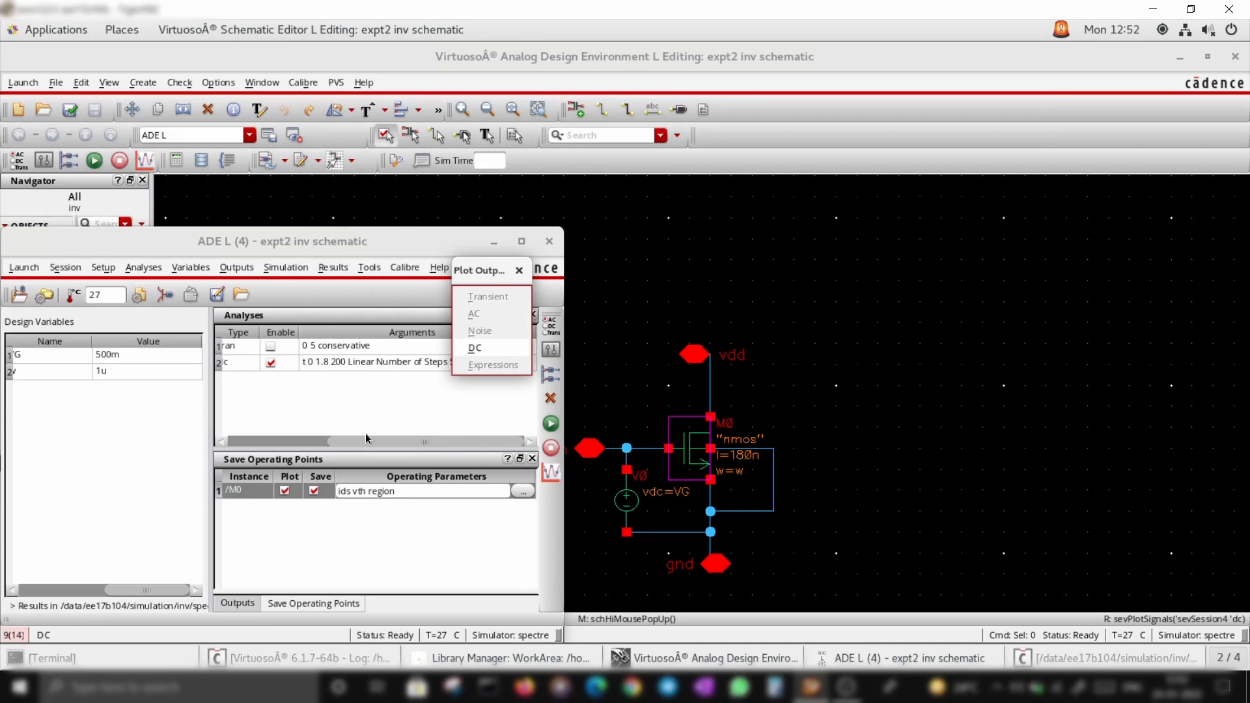
Save the ADE L session state as state1 in ~/.artist_states and close the ADE L window
left_click(519, 270)
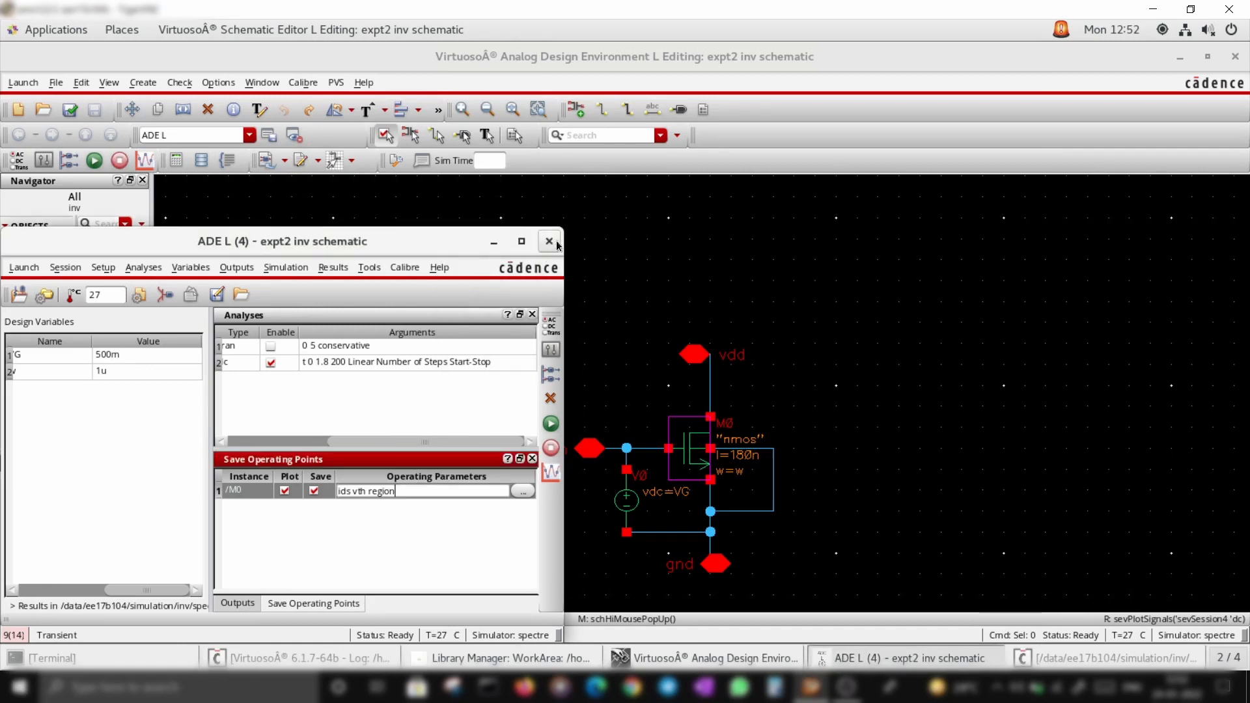
left_click(556, 244)
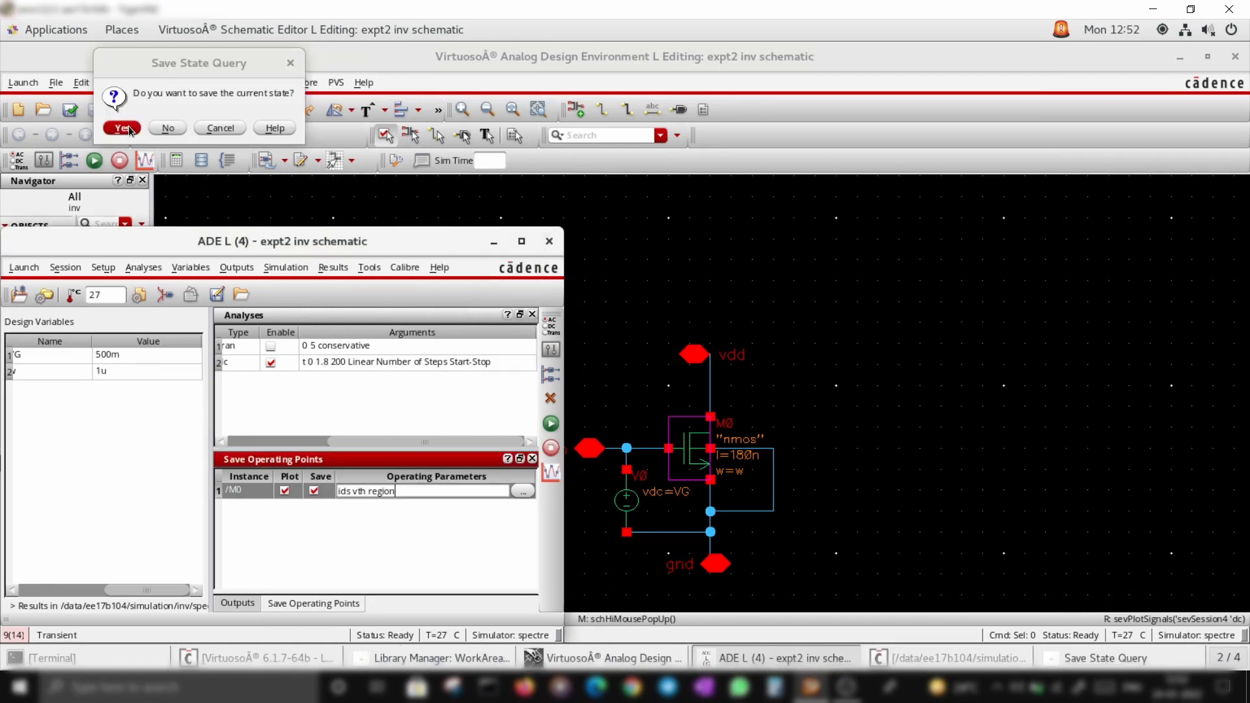
left_click(290, 63)
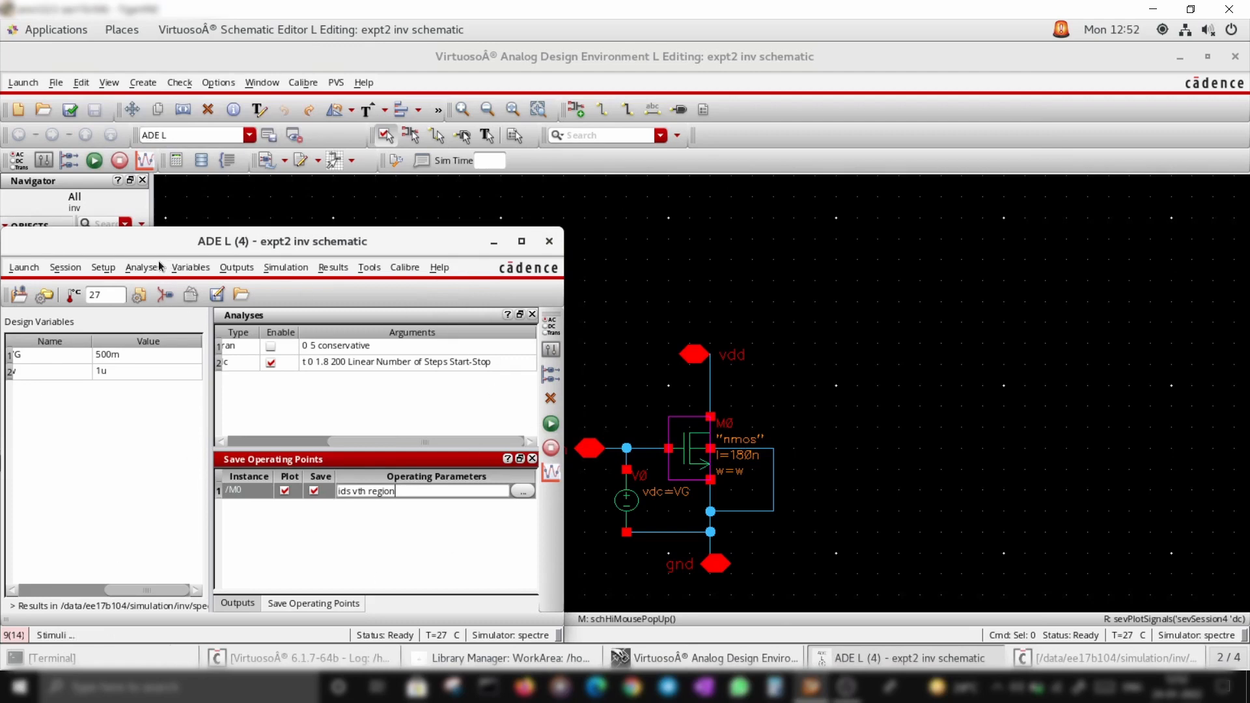
left_click(556, 244)
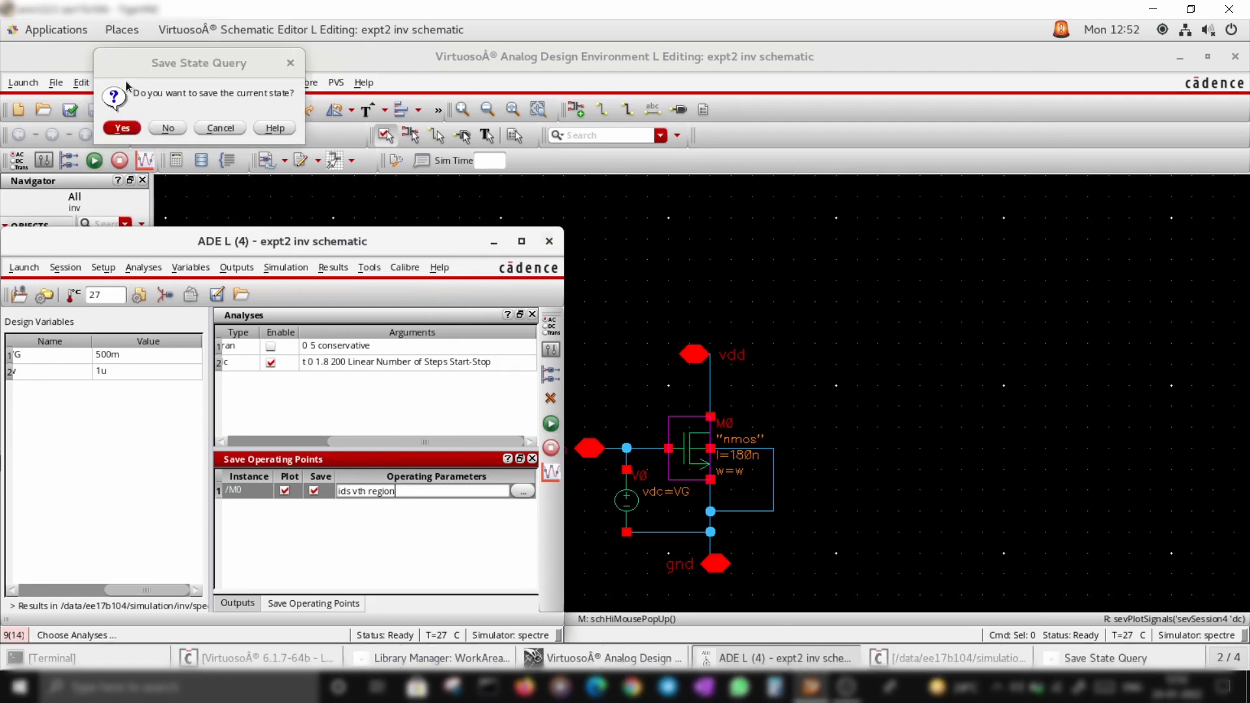
left_click(127, 129)
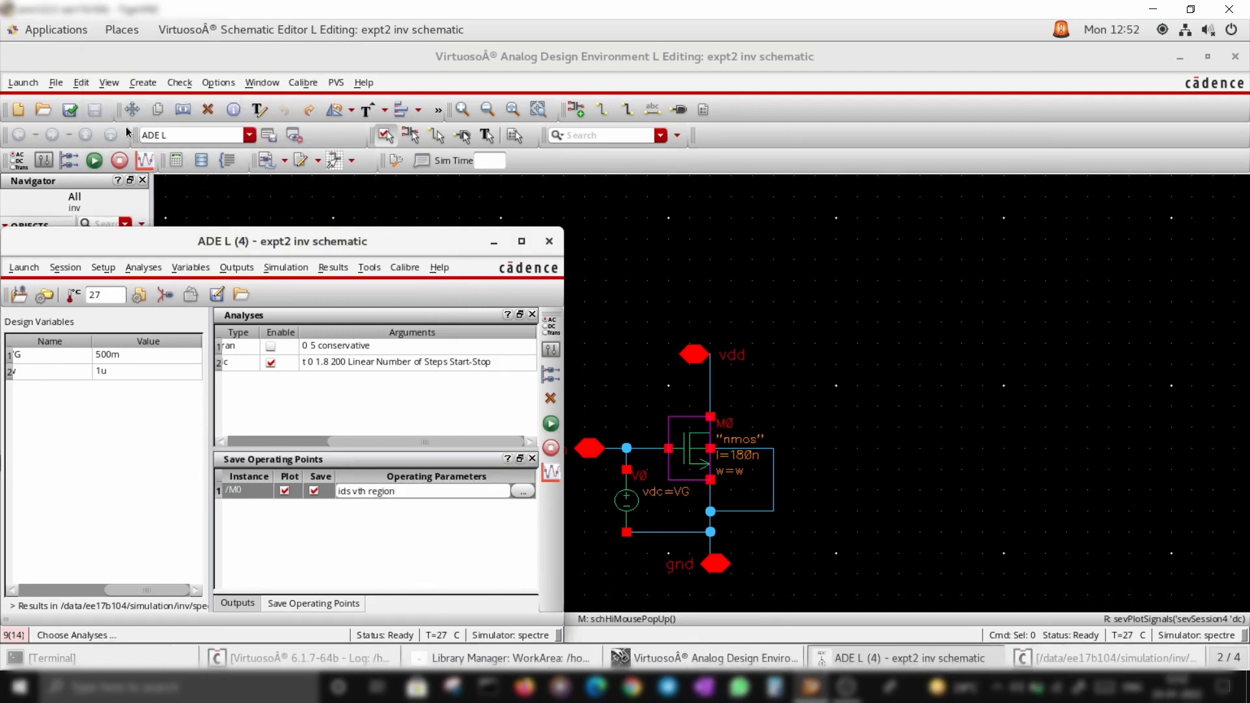
left_click(491, 169)
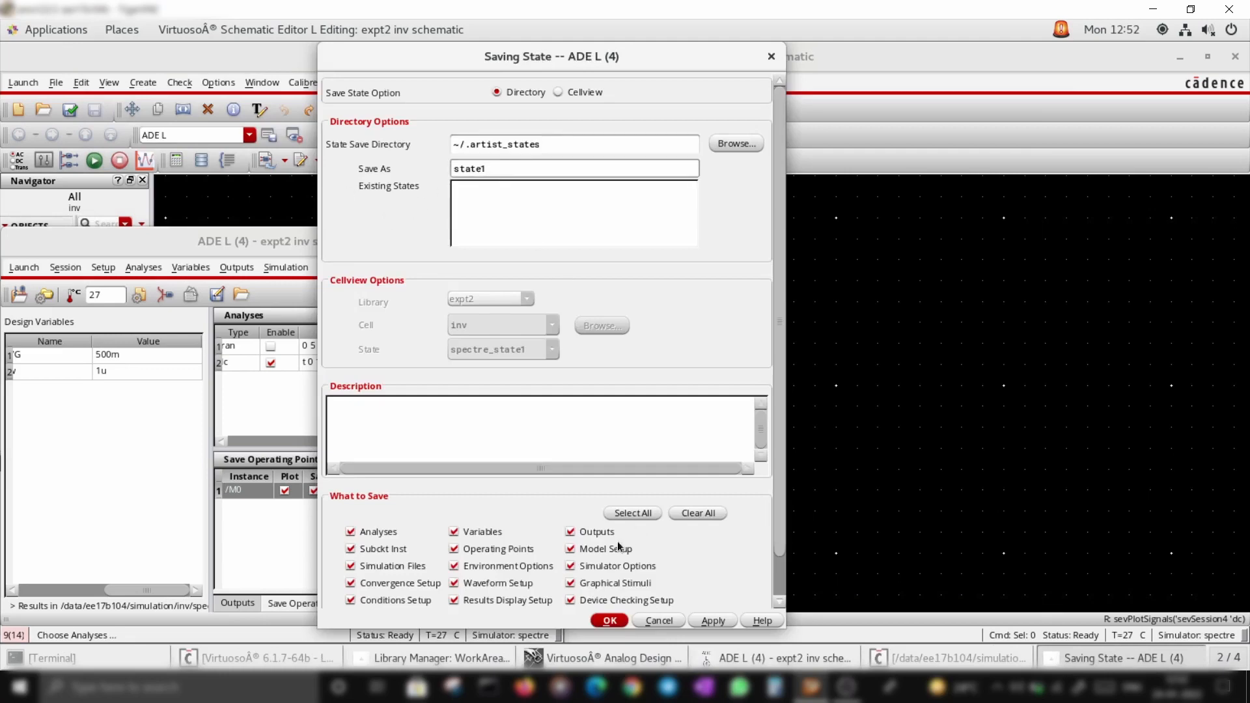
left_click(615, 620)
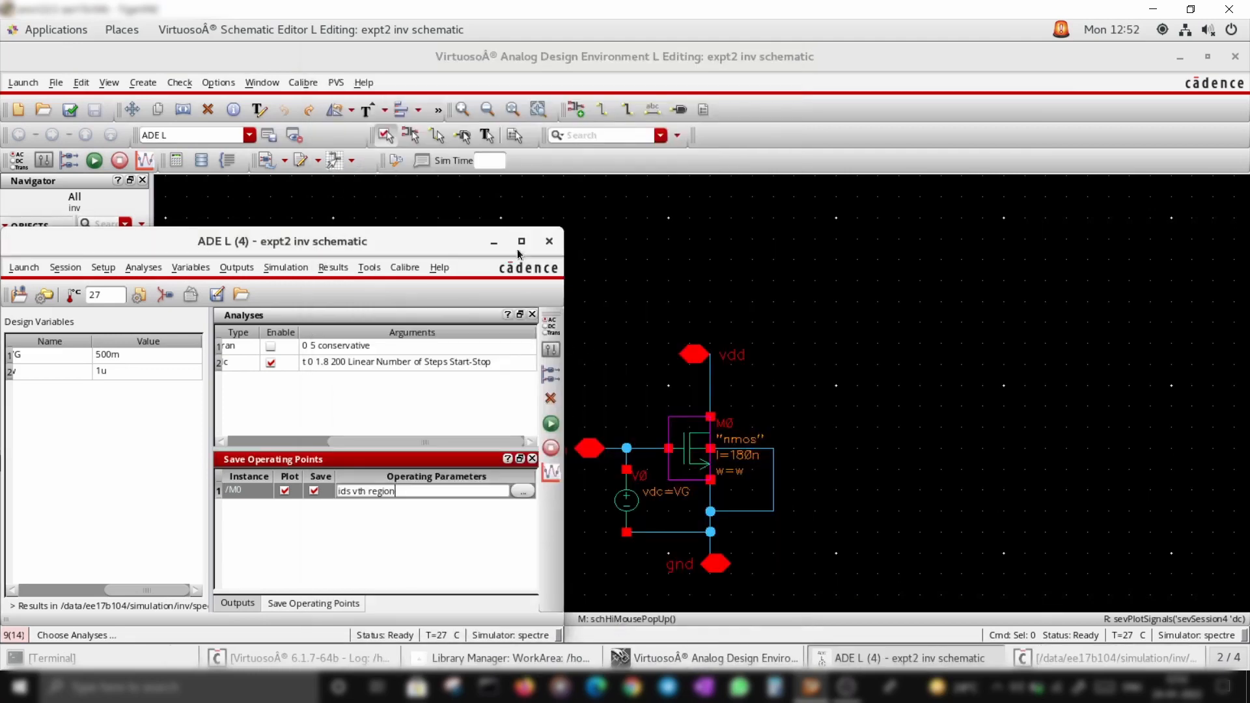
left_click(549, 241)
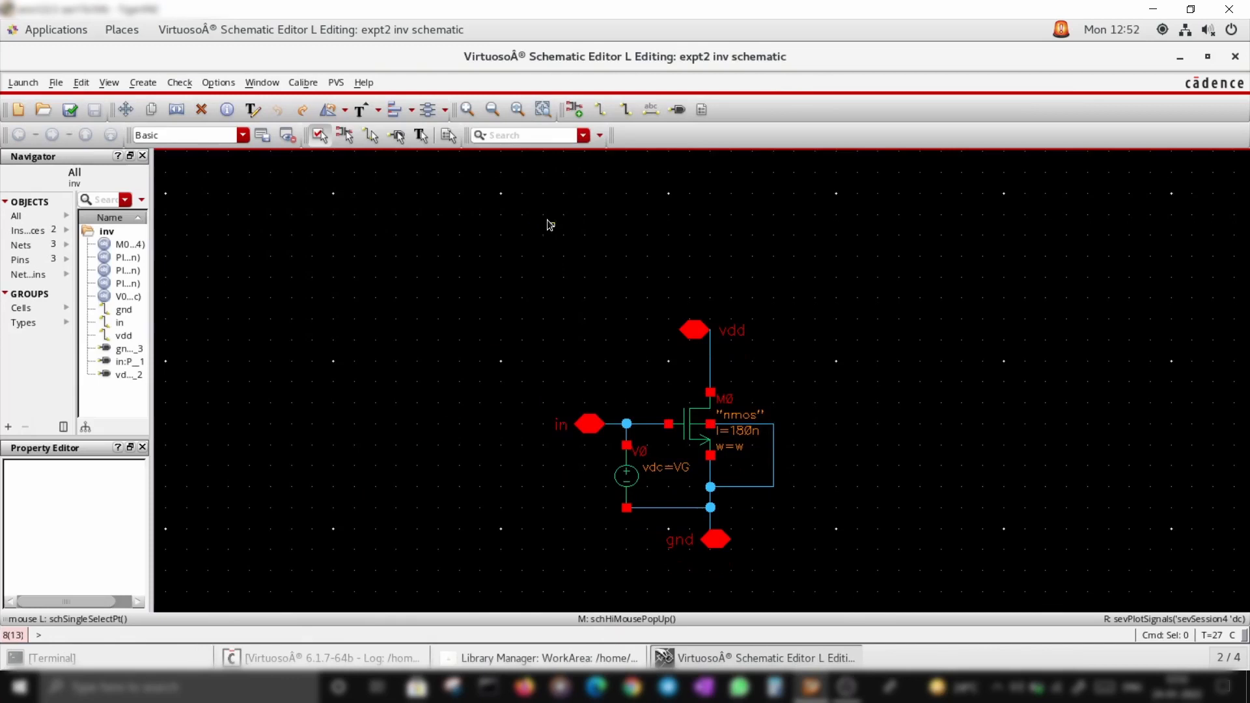
Launch a new ADE L session and load the saved state state1 into it
left_click(30, 83)
left_click(32, 103)
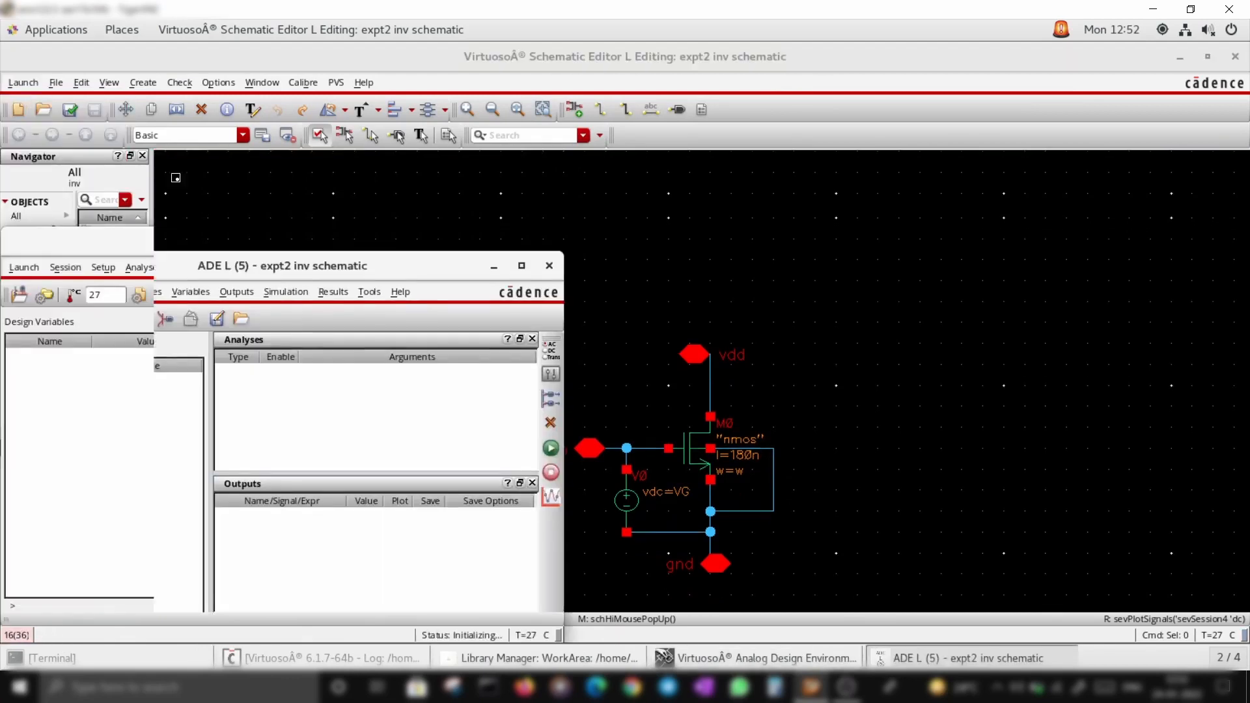
left_click(65, 267)
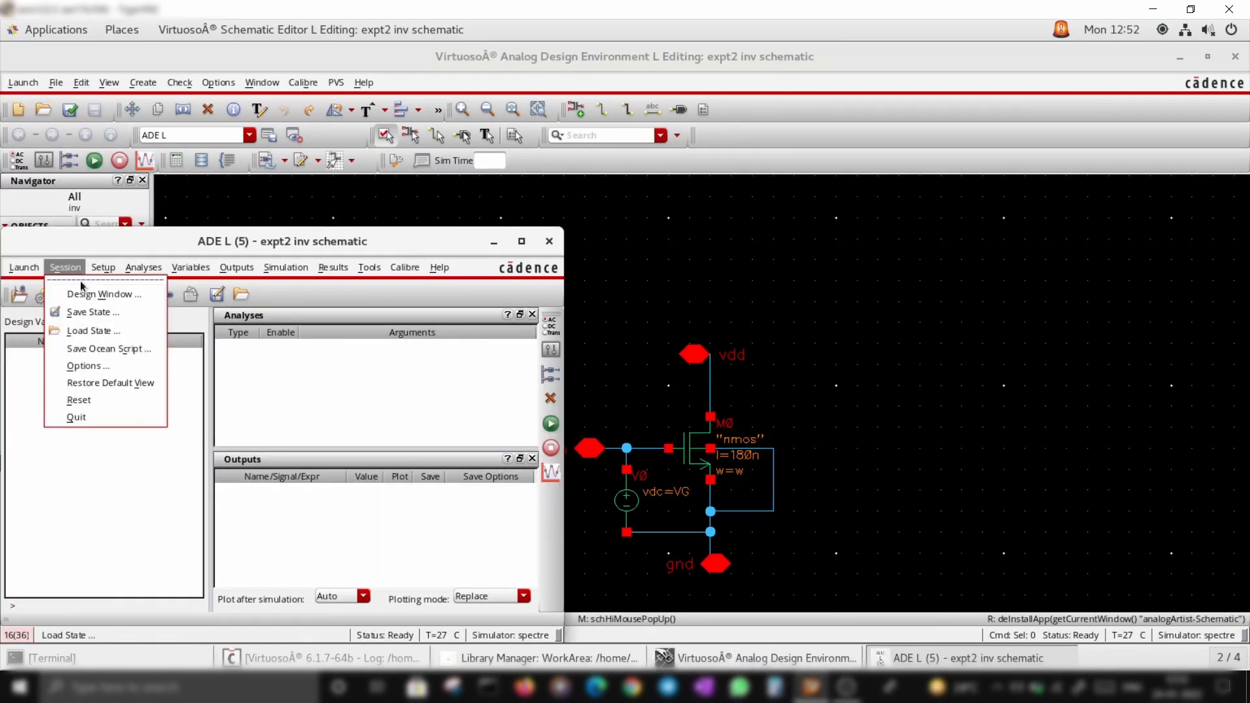
left_click(93, 327)
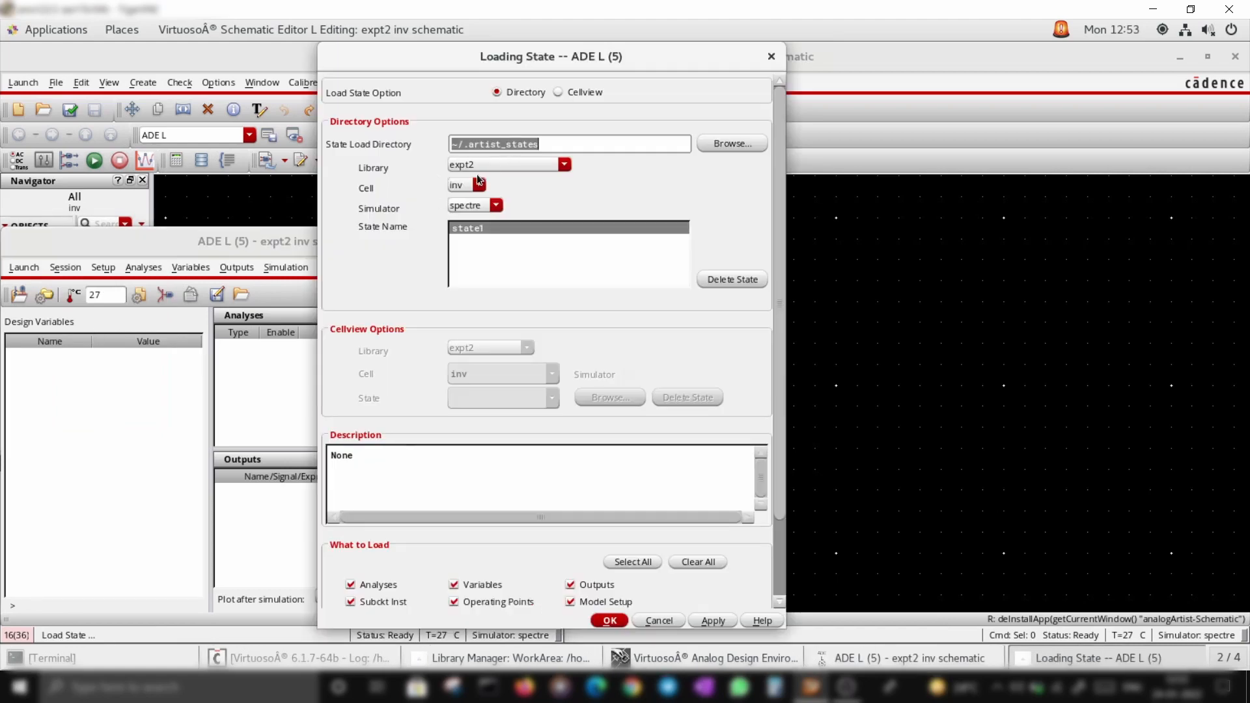
left_click(610, 621)
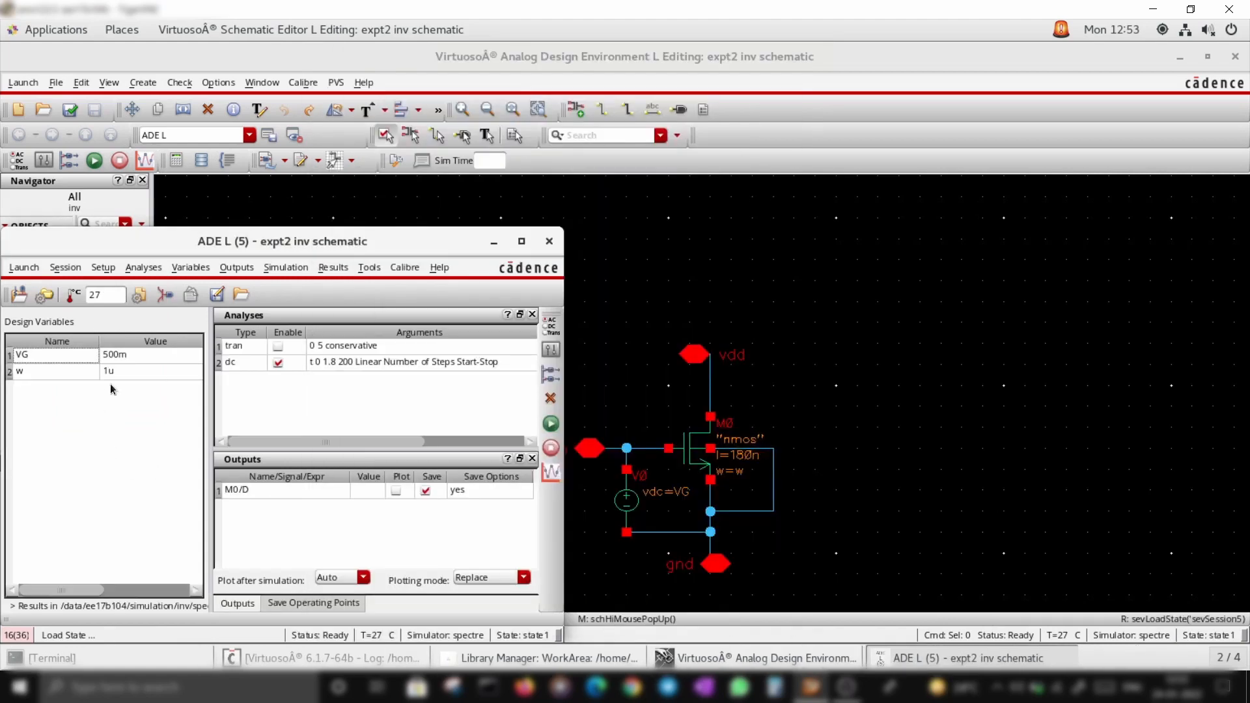
Set the NMOS M0 width to 1u in its properties and save the schematic
left_click(364, 542)
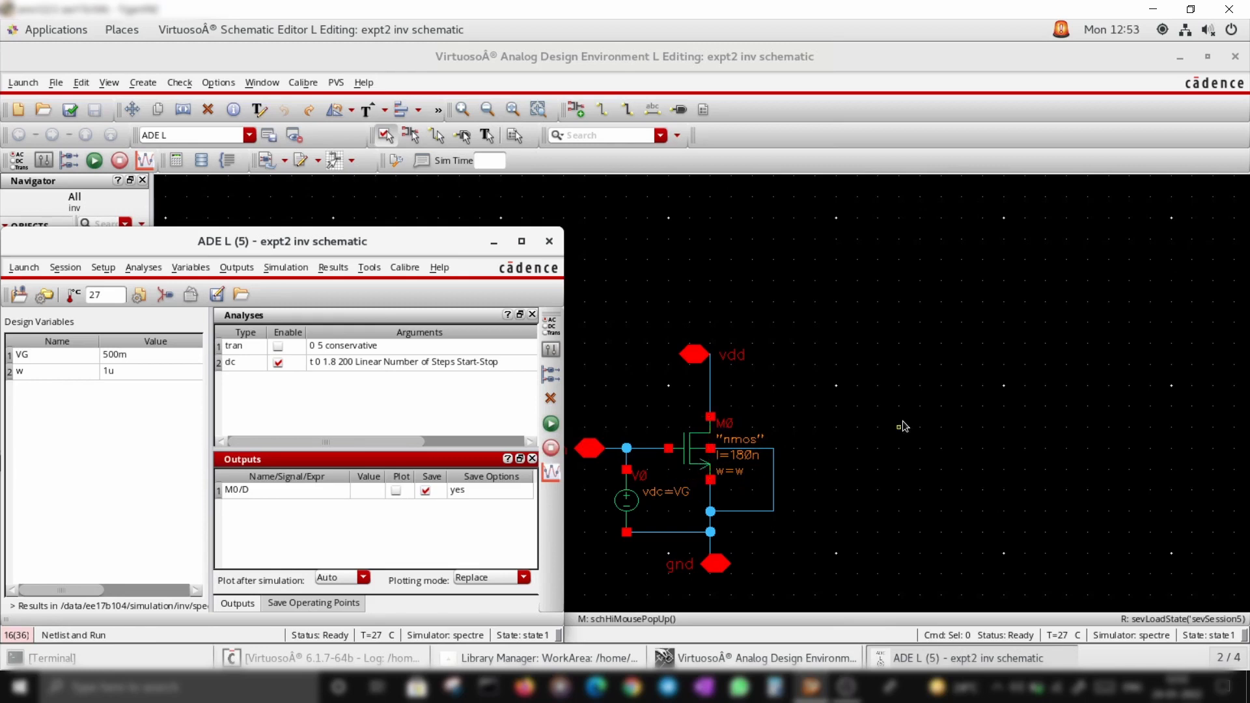
left_click(689, 458)
left_click(689, 458)
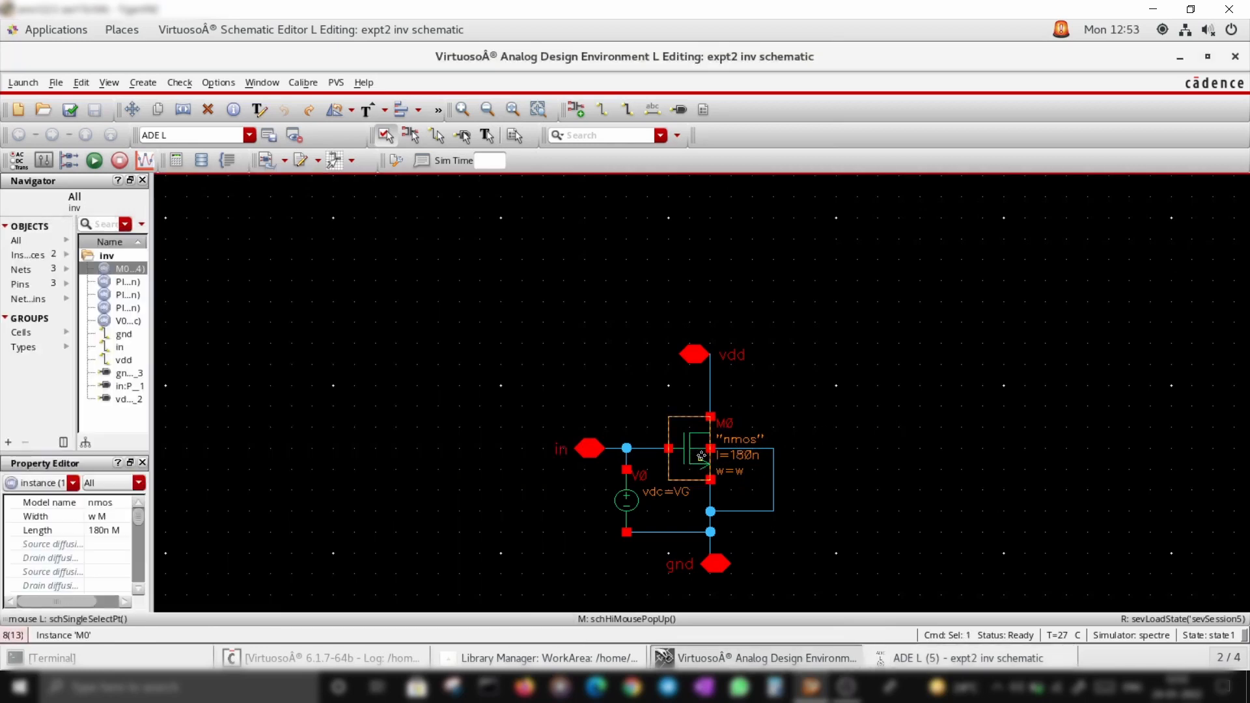
left_click(123, 515)
type("1u")
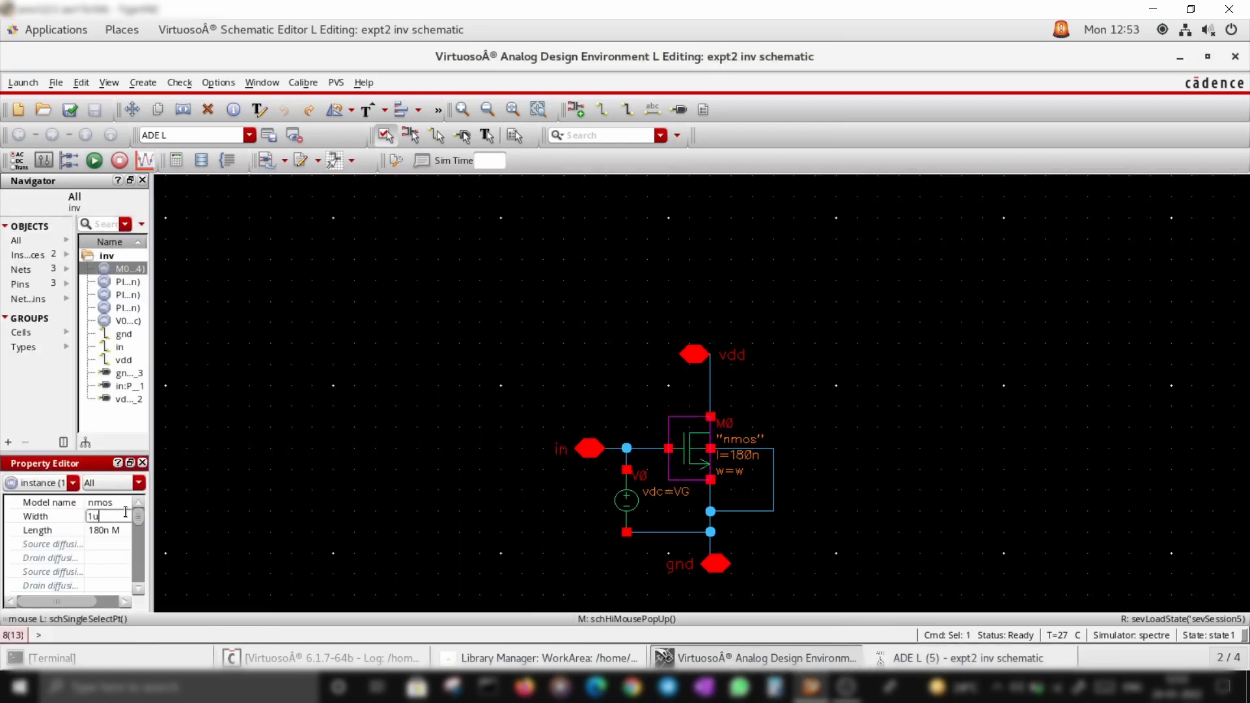
key("Return")
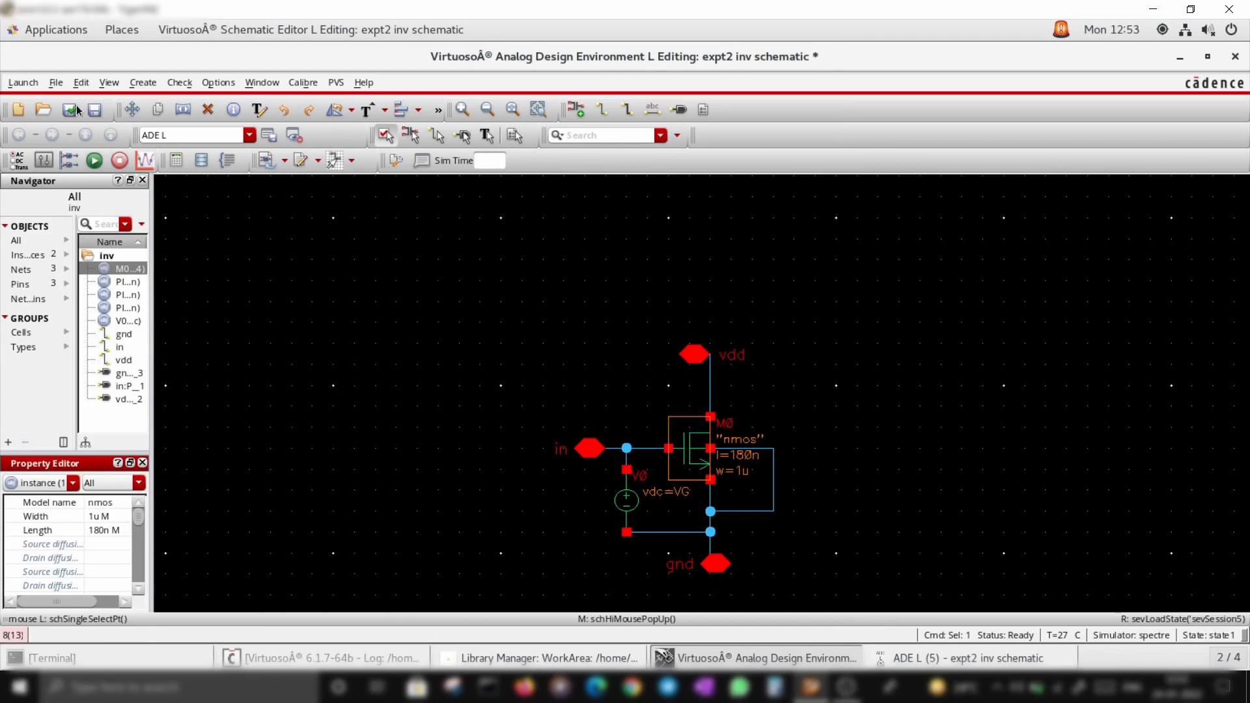
left_click(69, 109)
Edit the dc analysis and switch its sweep variable from design variable to Component Parameter
left_click(938, 658)
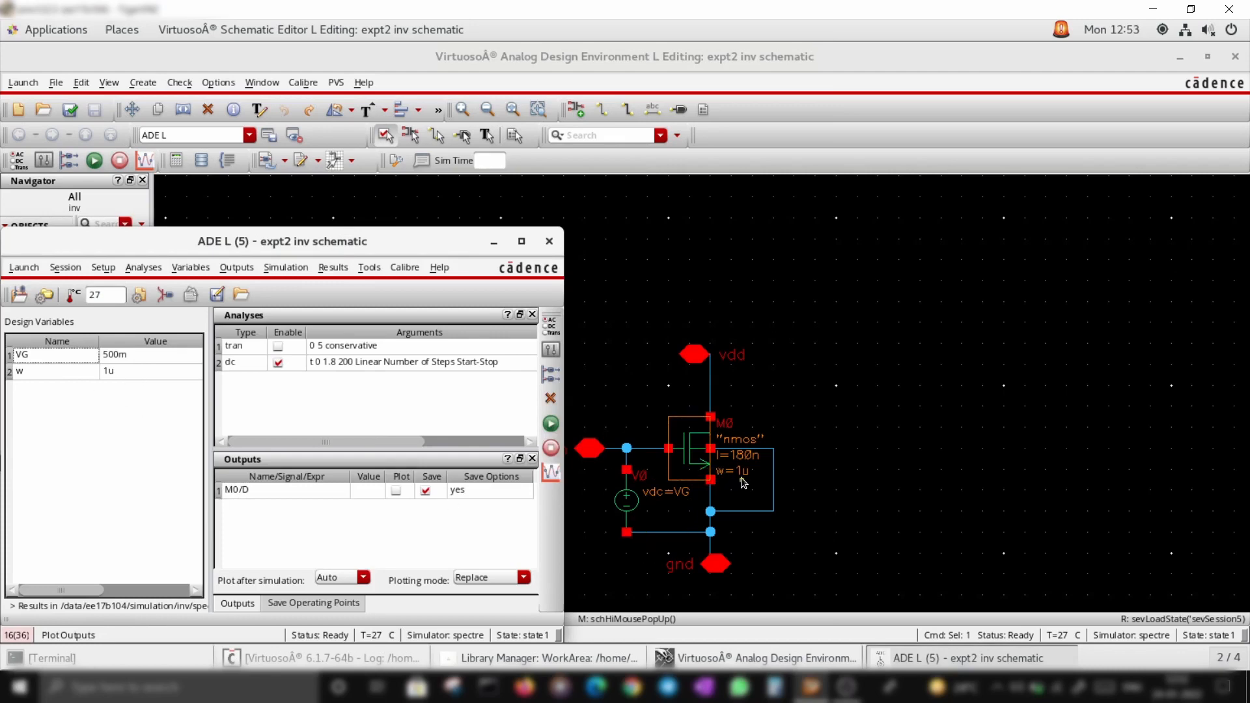
right_click(427, 362)
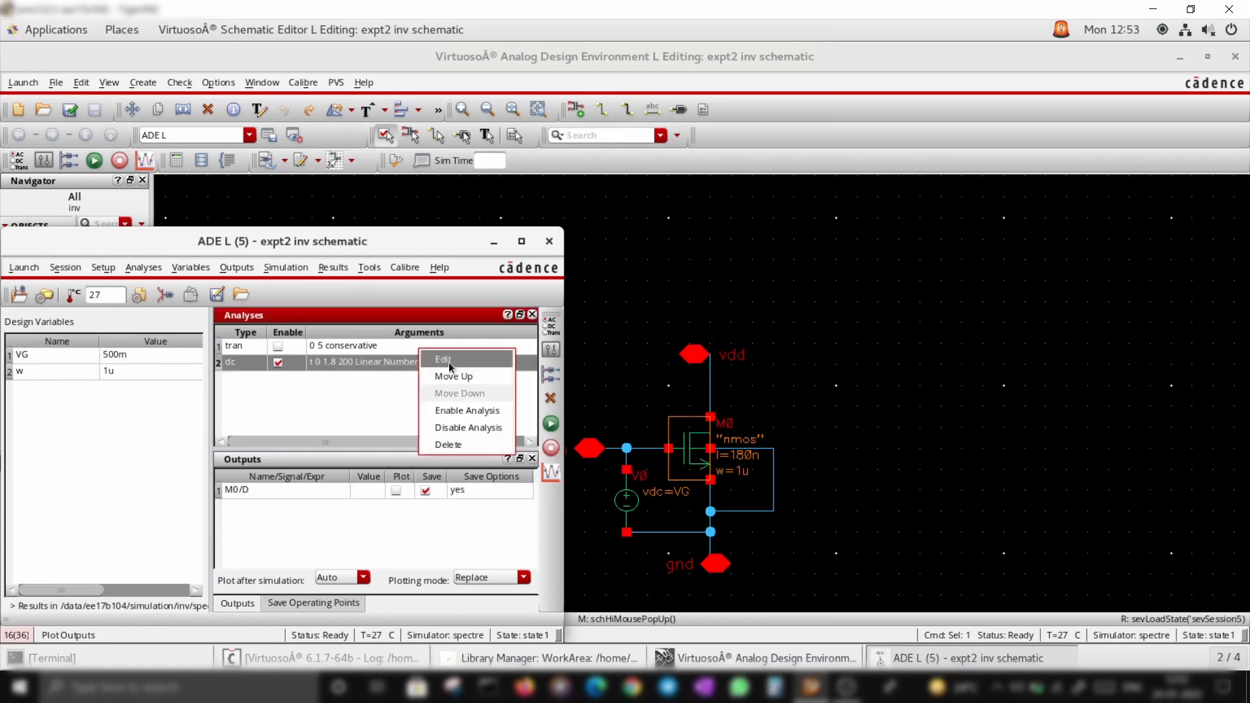
left_click(455, 358)
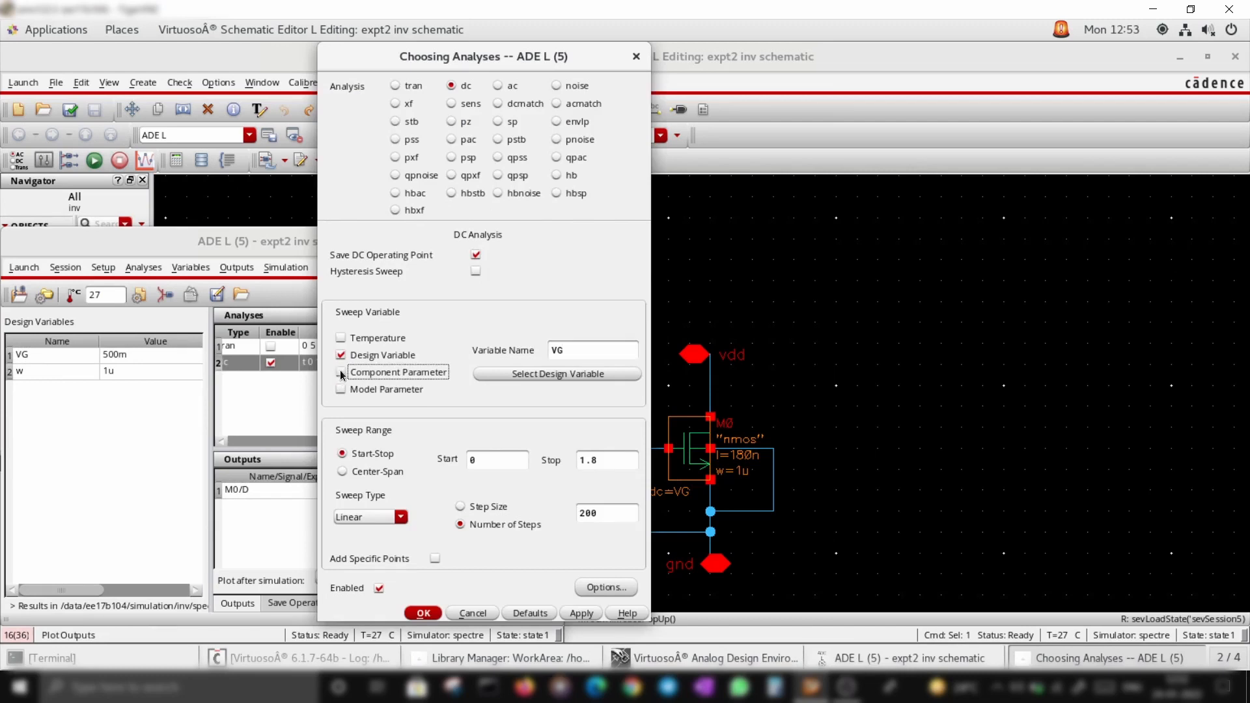
left_click(341, 374)
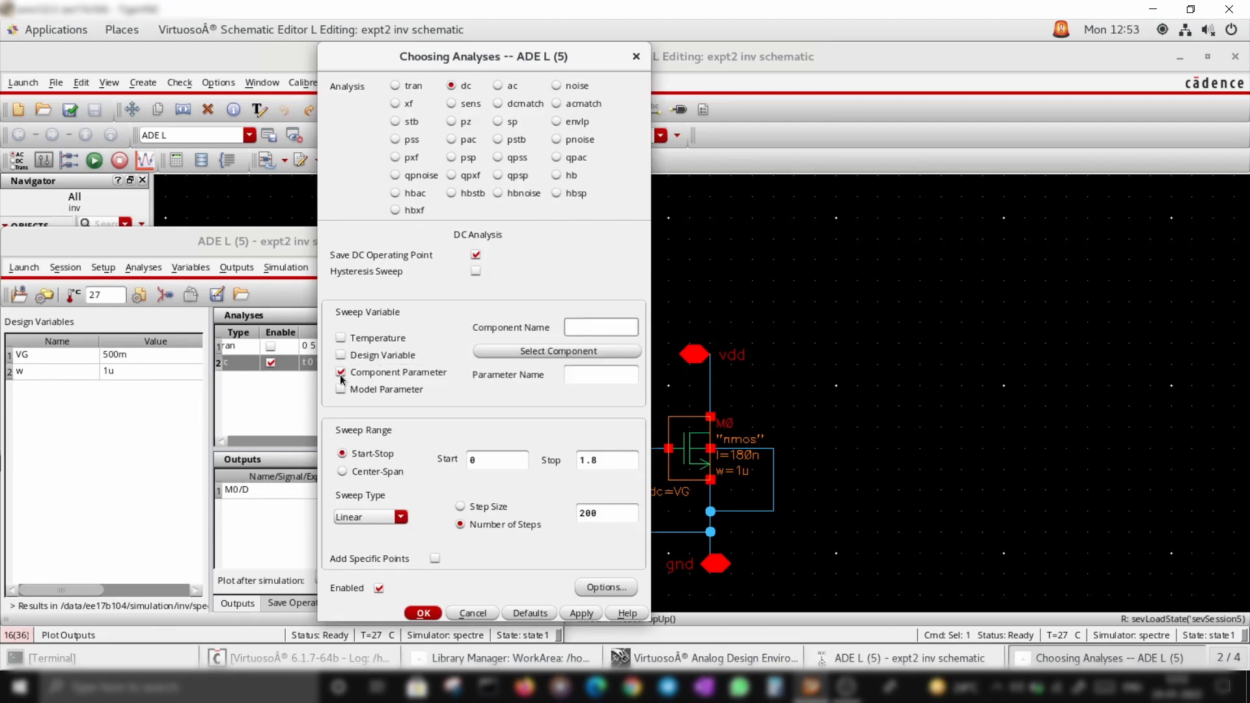
Select instance M0 as the sweep component and its length parameter l as the swept parameter
left_click(576, 351)
left_click(692, 449)
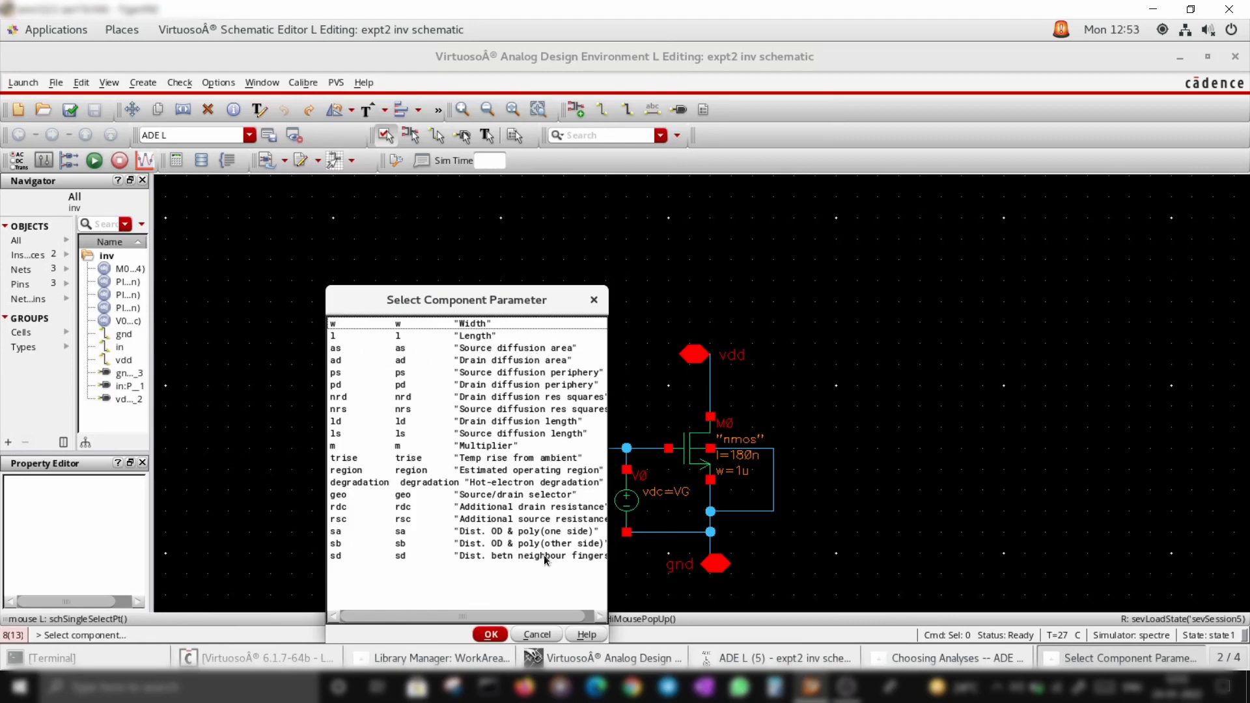
left_click(400, 326)
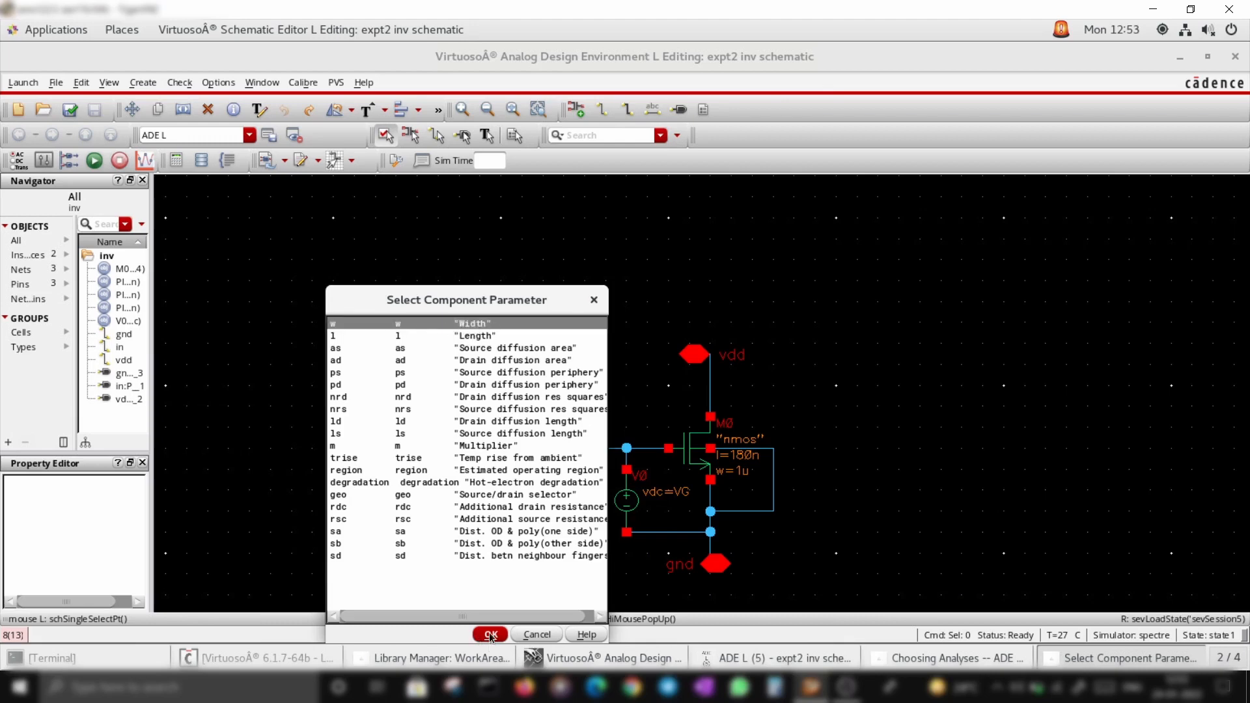
left_click(444, 335)
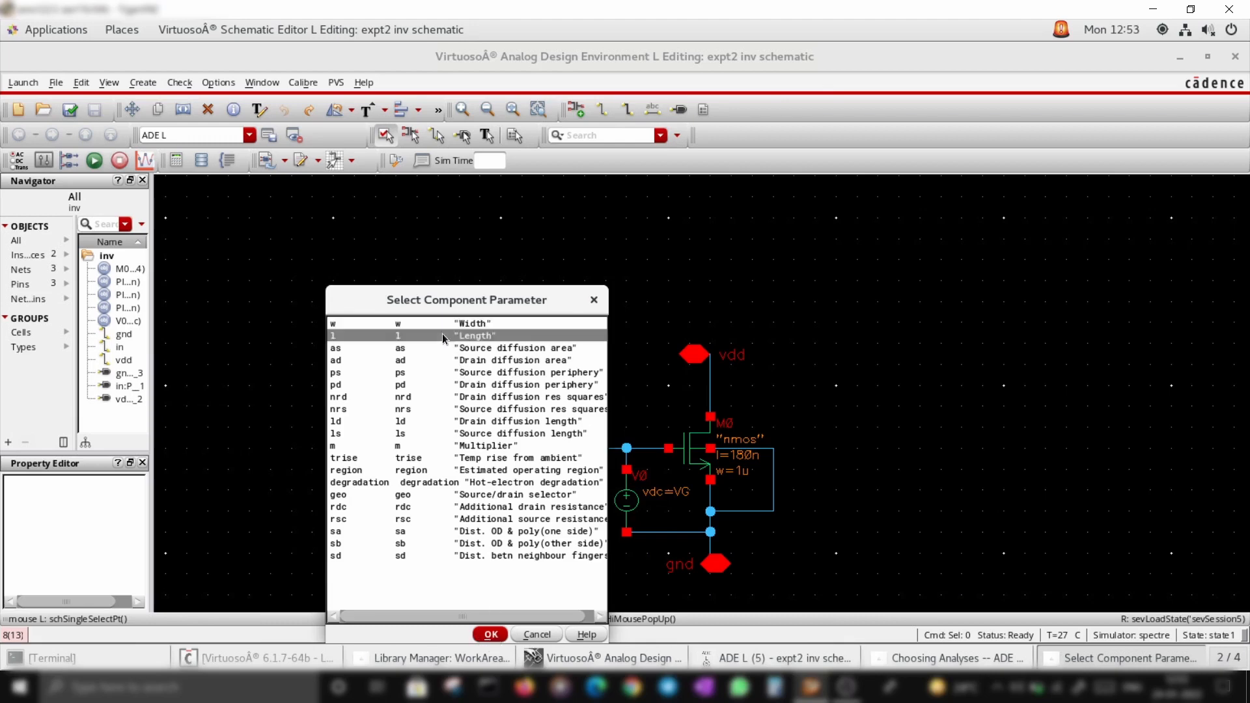
left_click(491, 636)
left_click(1056, 651)
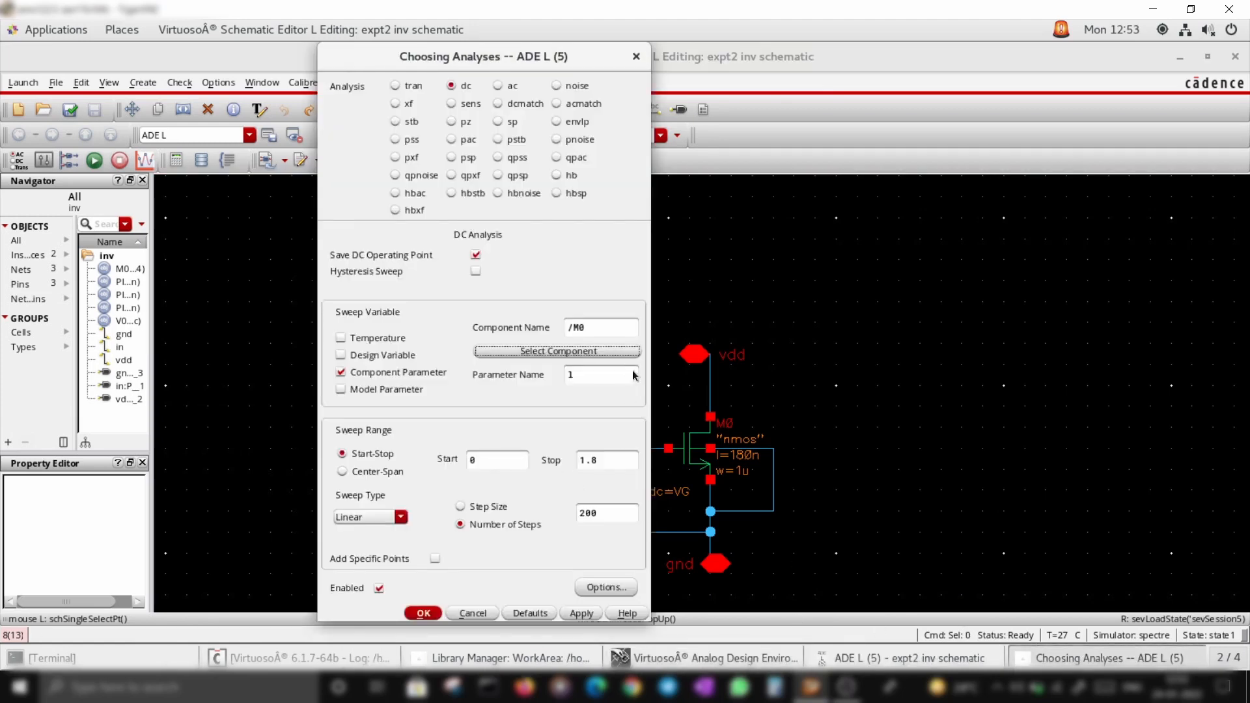
Set the dc sweep range of length l from 180n to 500n and confirm the analysis
left_click(496, 461)
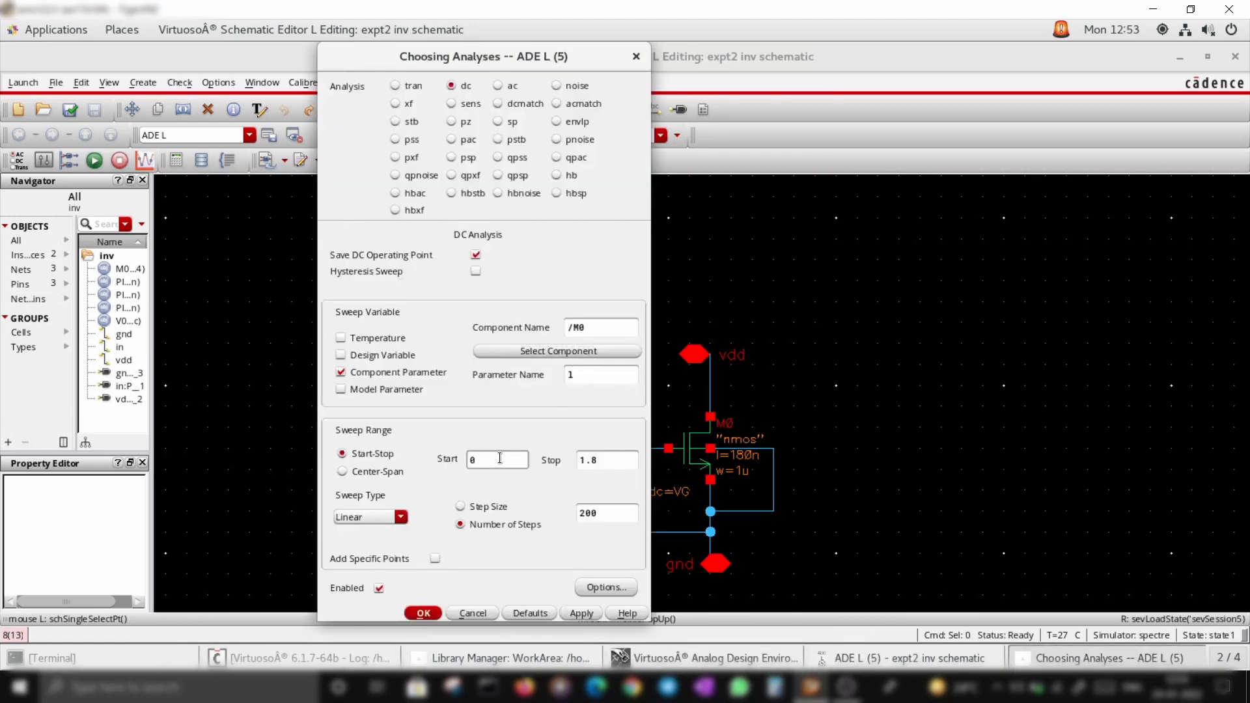
type("180n")
key("Tab")
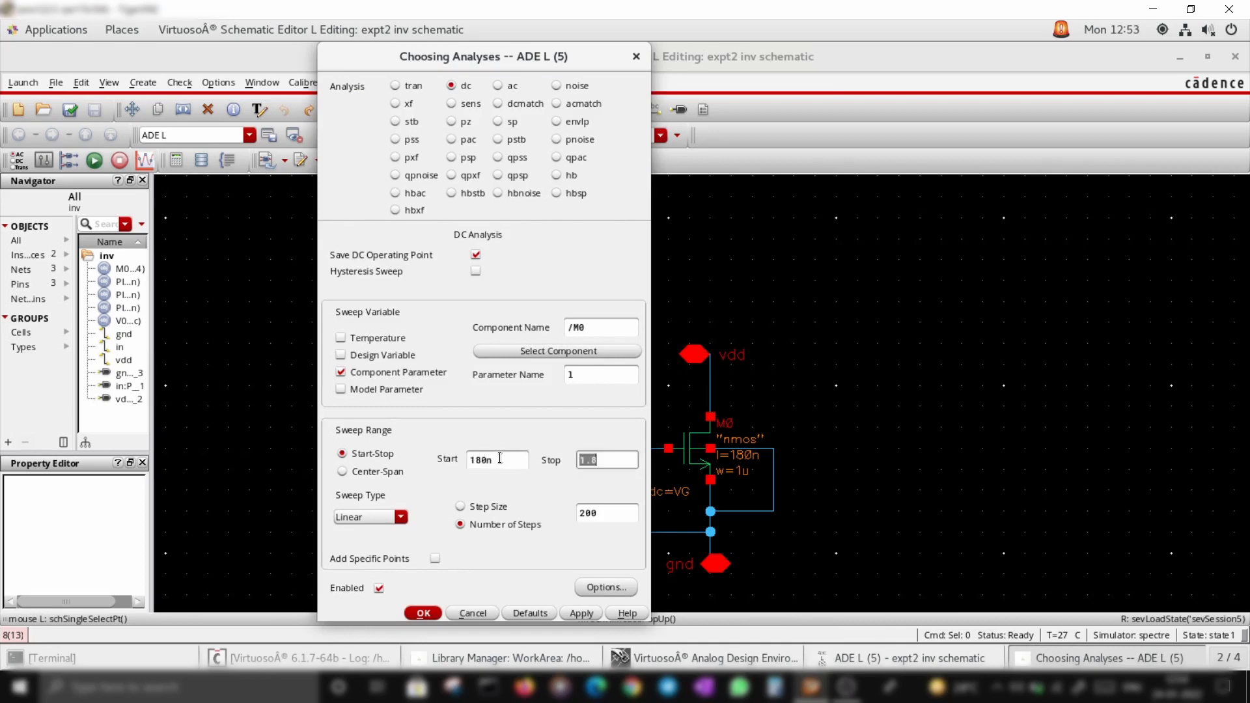
type("500n")
left_click(422, 614)
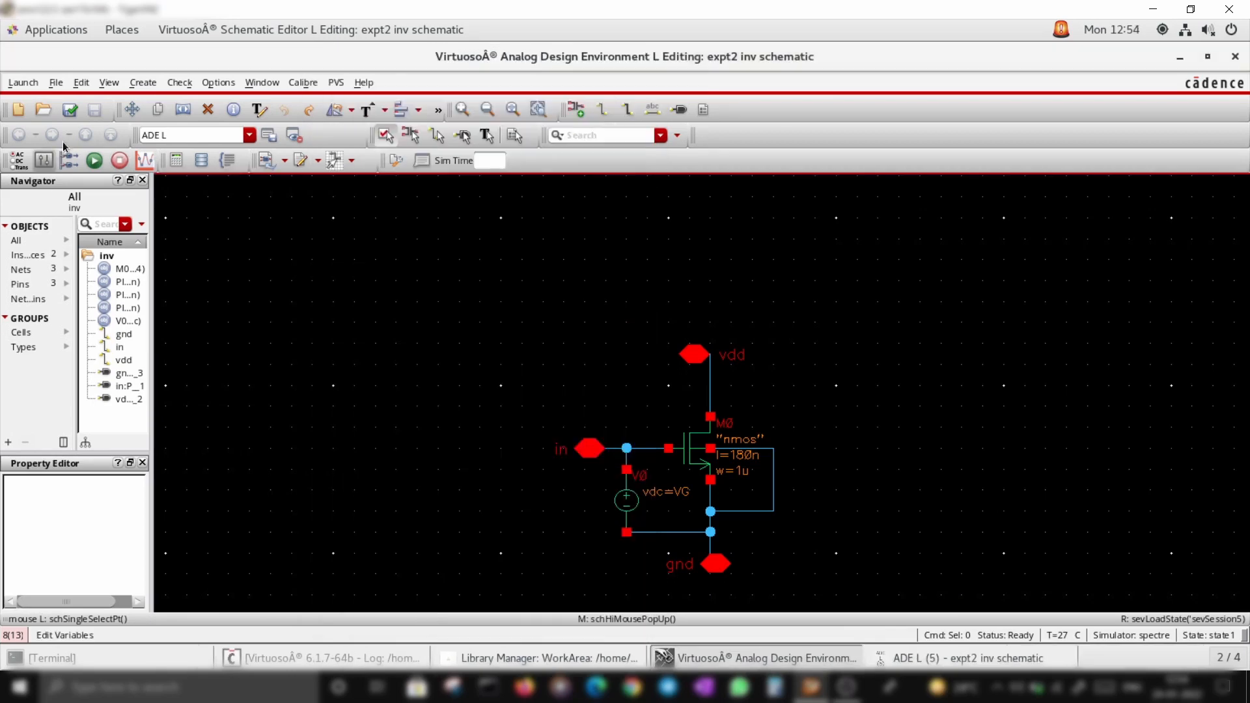
Run the simulation with M0's saved operating points ids, vth and region
left_click(965, 659)
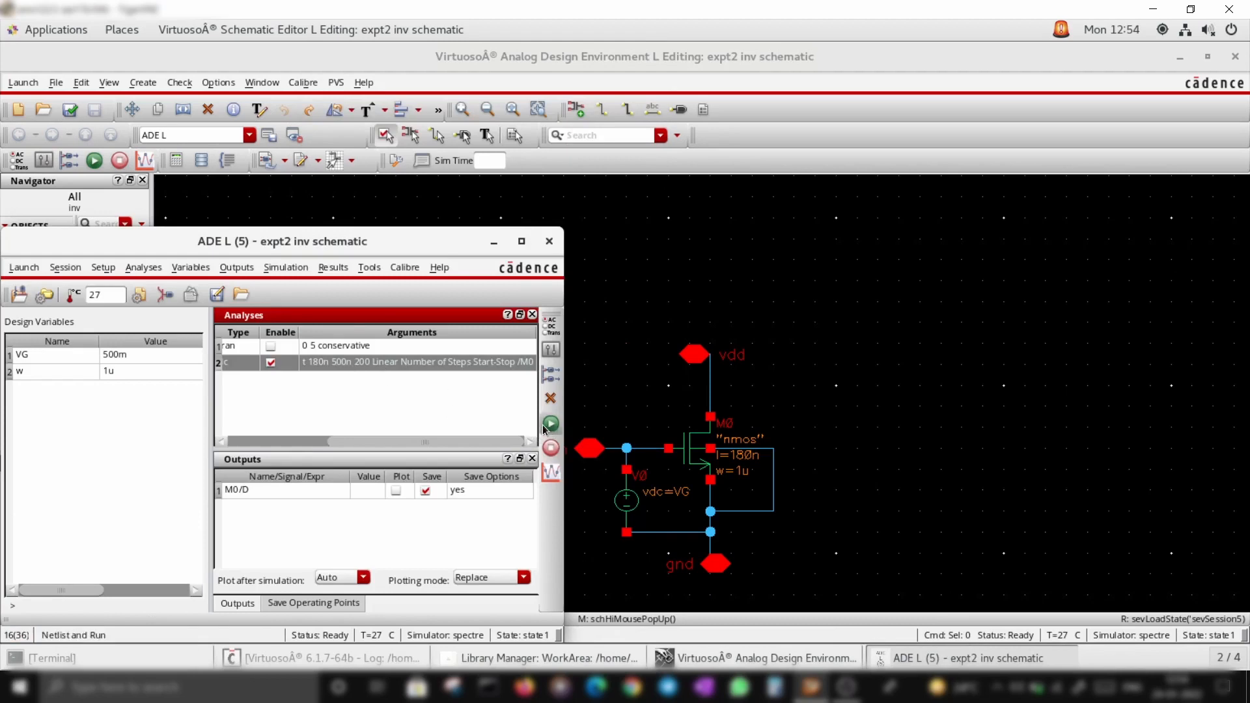
left_click(295, 604)
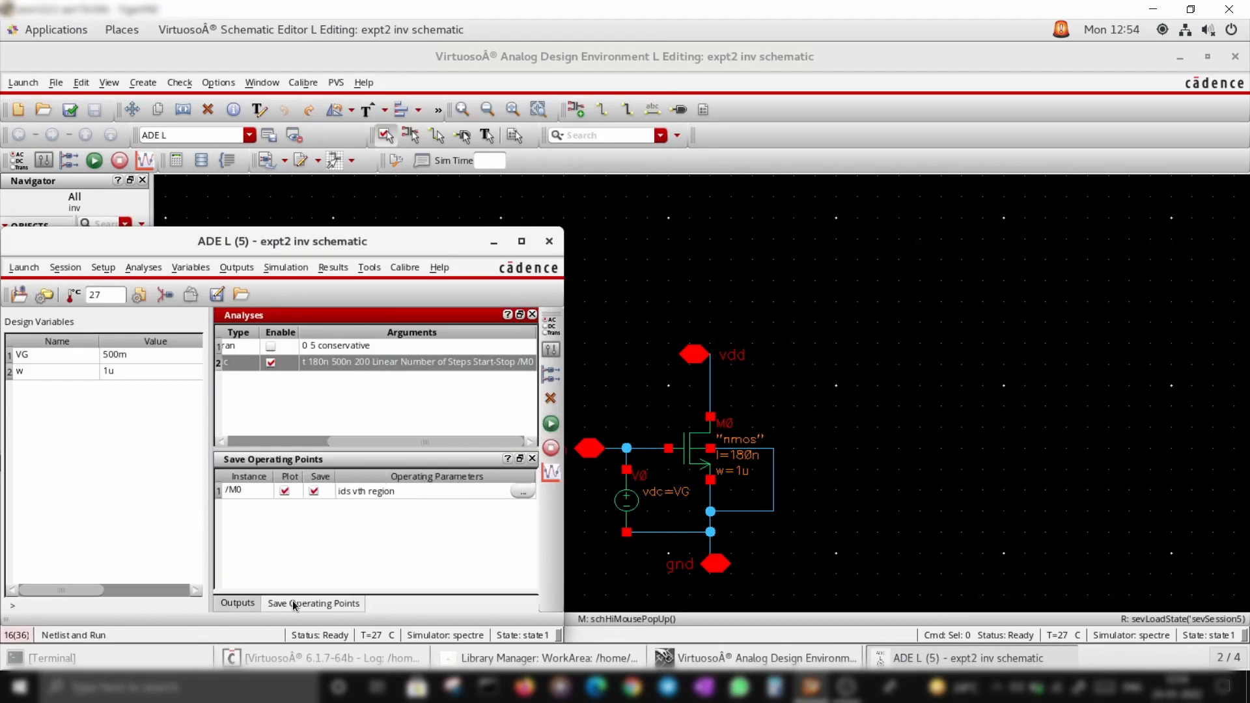
left_click(551, 425)
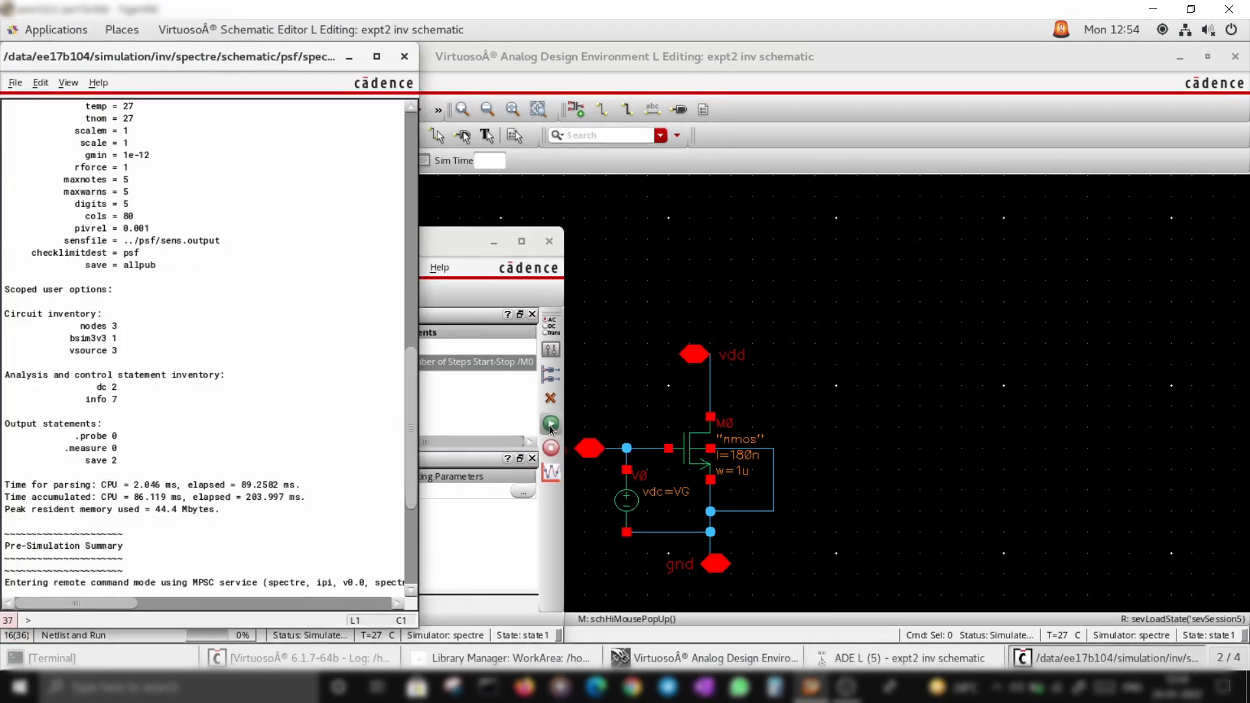
Plot the DC outputs from the simulation results
left_click(349, 57)
left_click(332, 268)
mouse_move(352, 294)
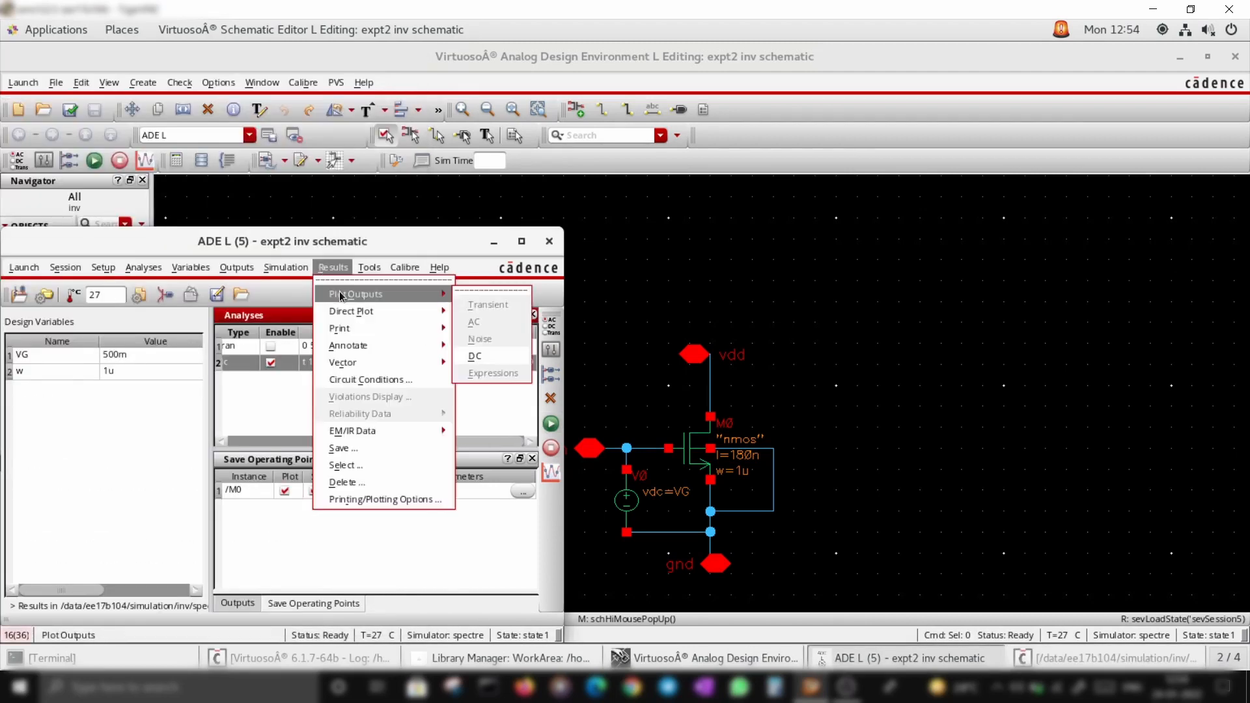
left_click(473, 356)
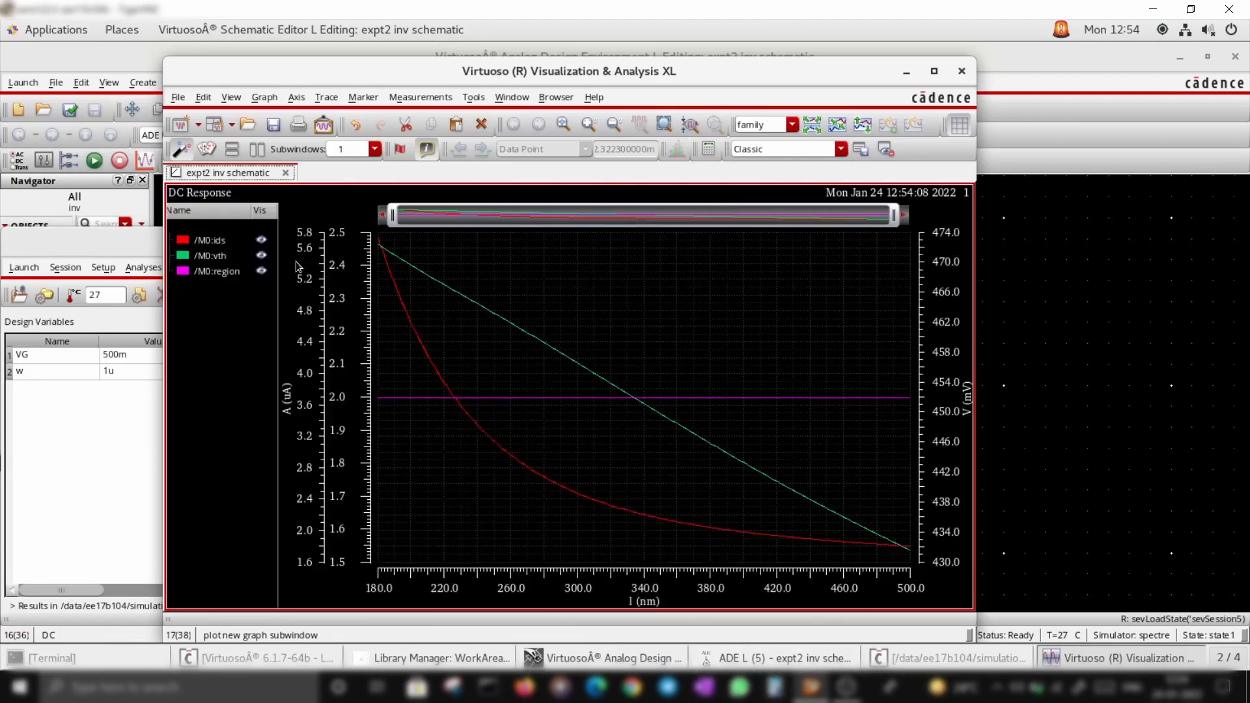
Move the M0 ids trace into a new waveform window
left_click(226, 242)
right_click(224, 240)
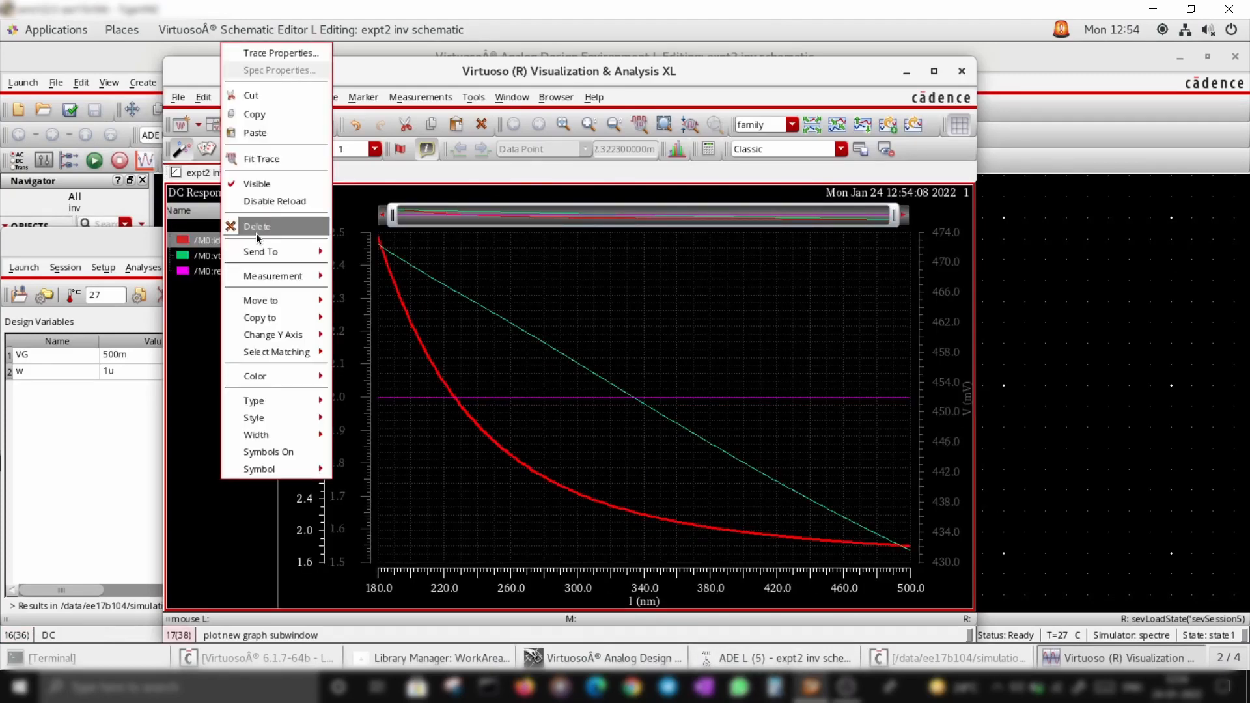
mouse_move(264, 298)
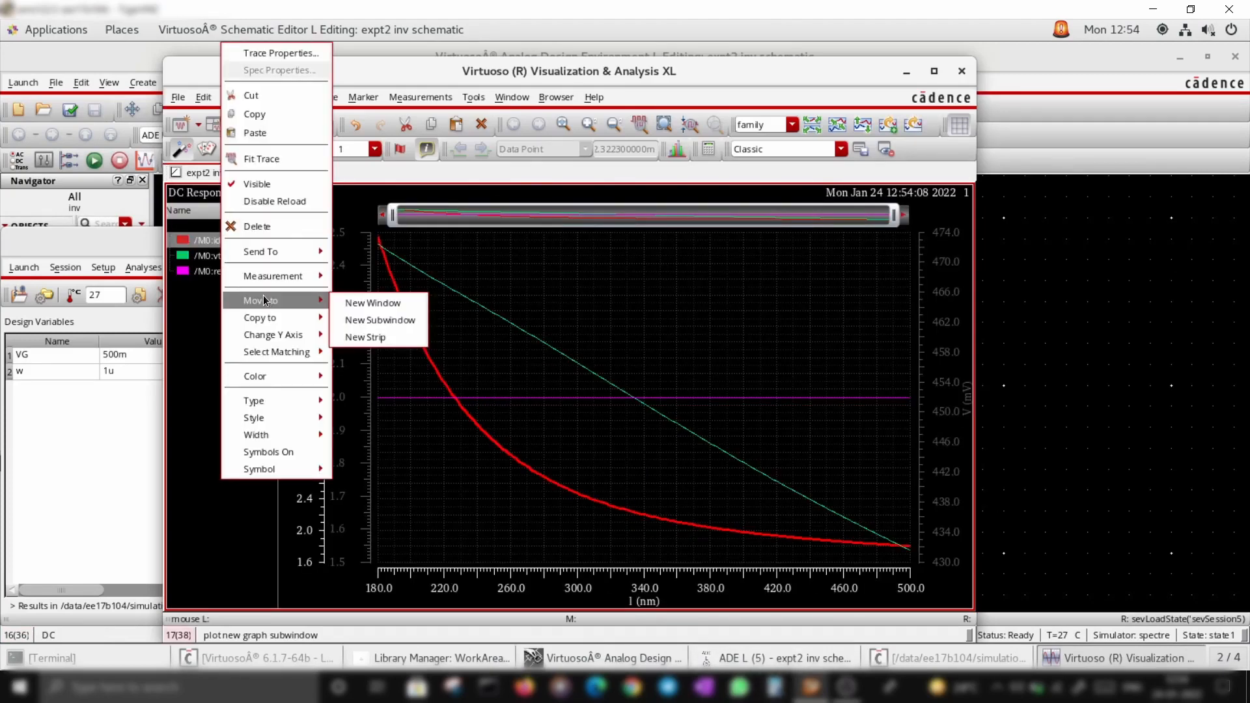
left_click(376, 303)
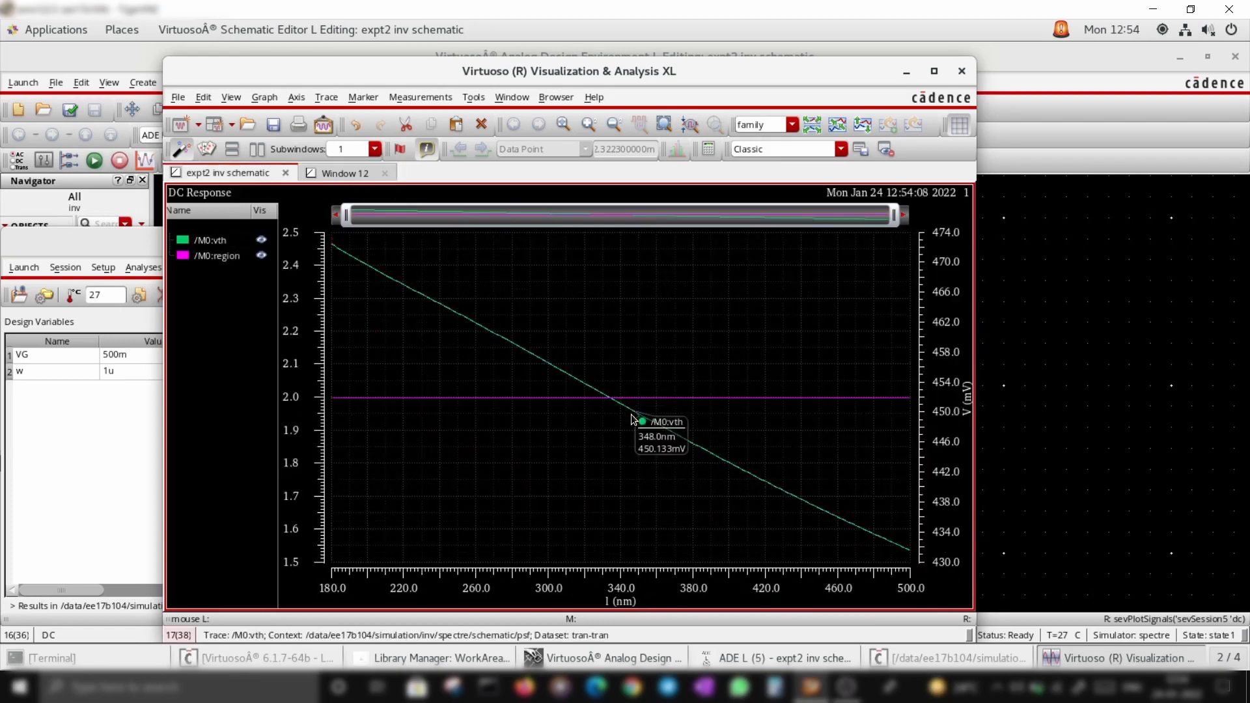
Highlight the vth and region traces in the remaining plot before minimizing the waveform window
left_click(212, 241)
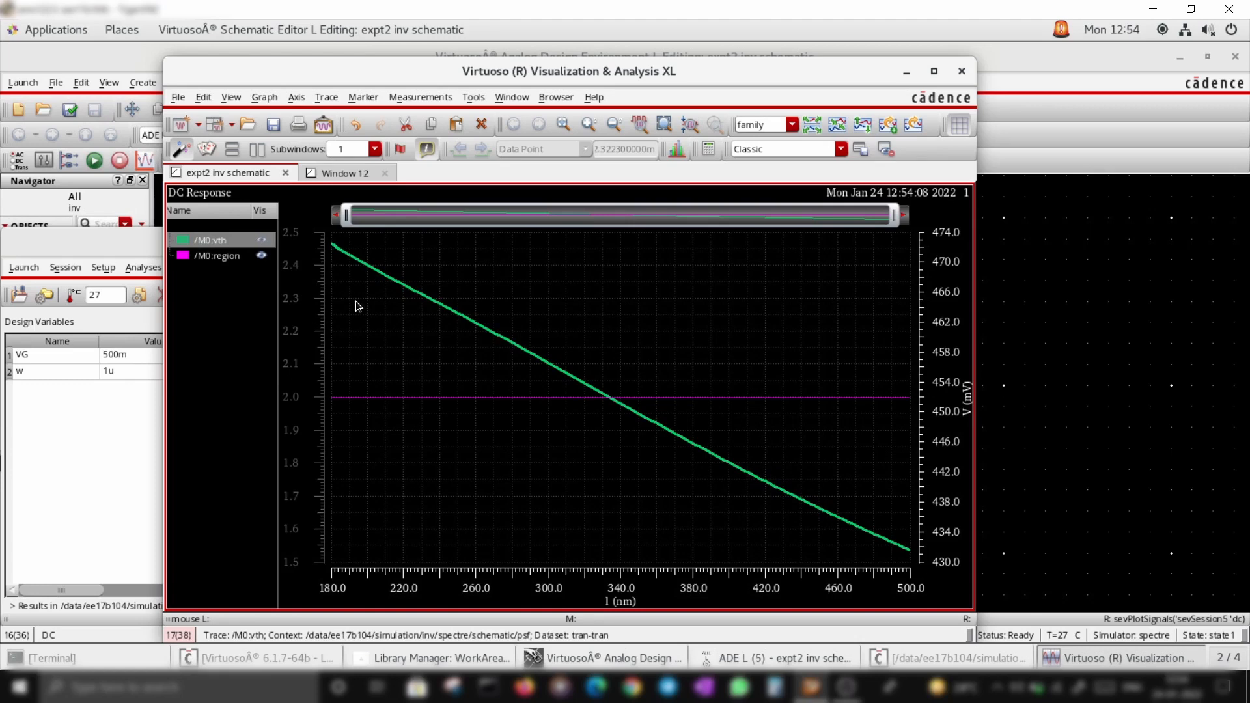
left_click(218, 257)
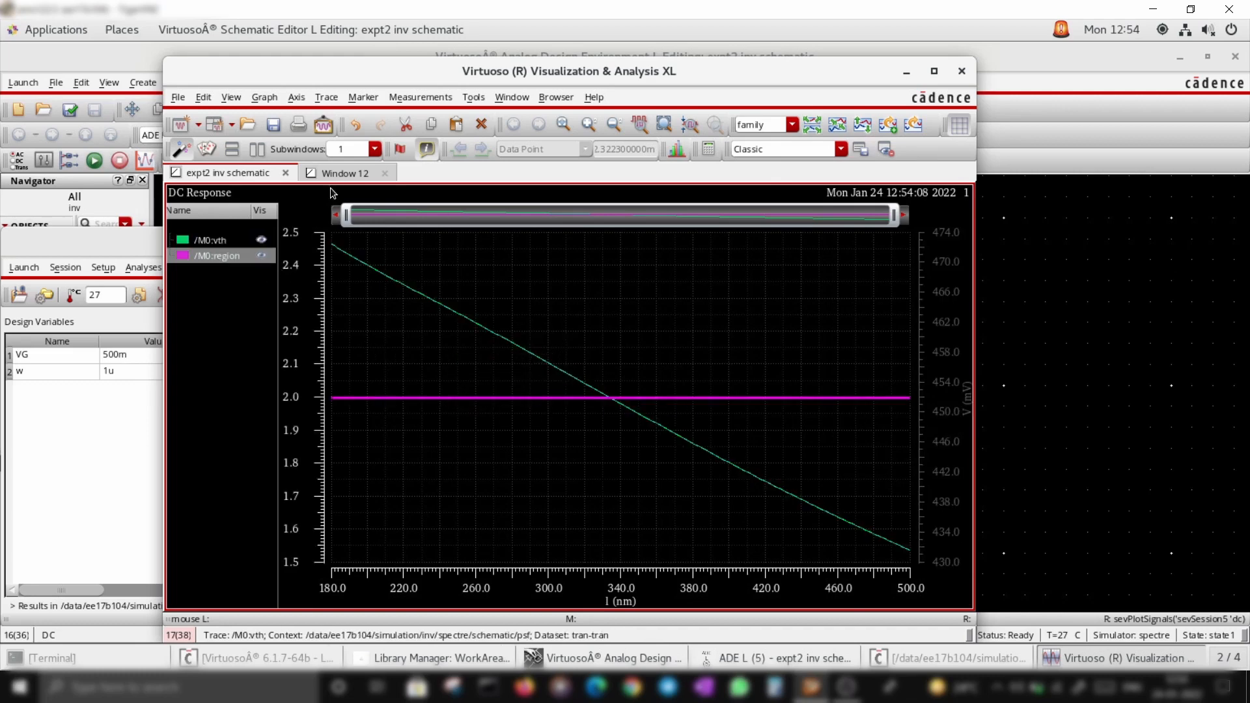
left_click(906, 71)
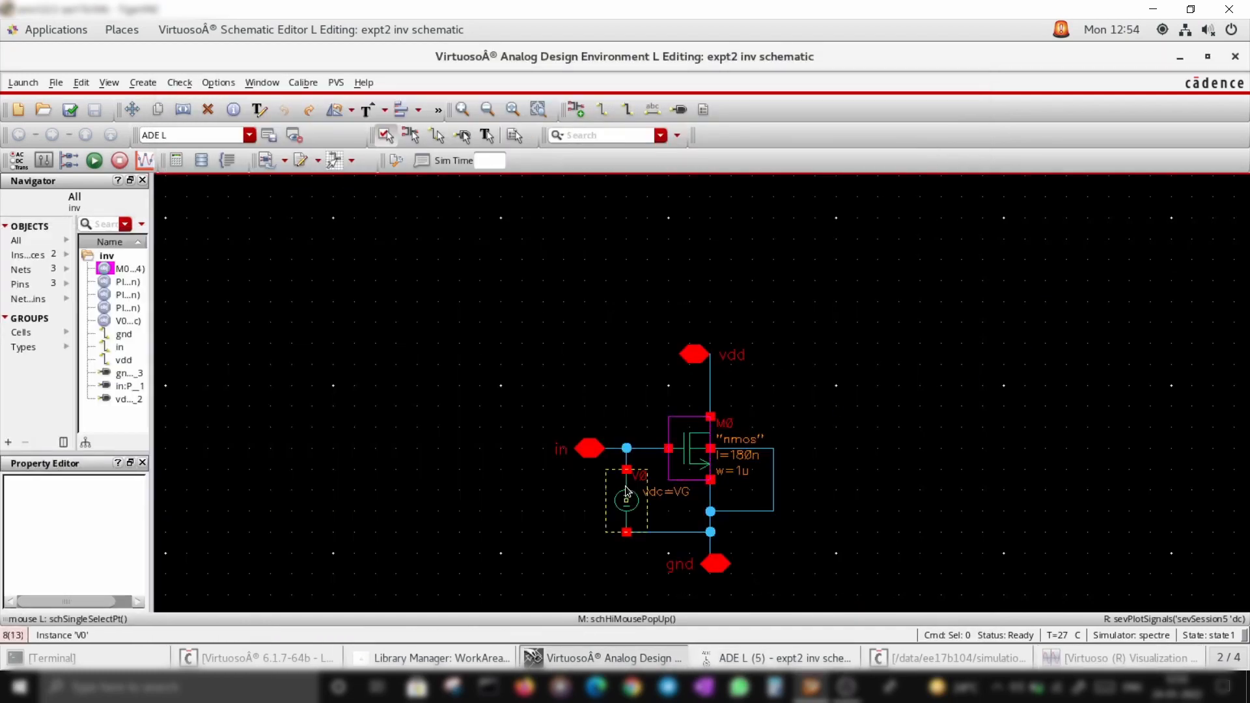
Close the ADE L session window
left_click(775, 658)
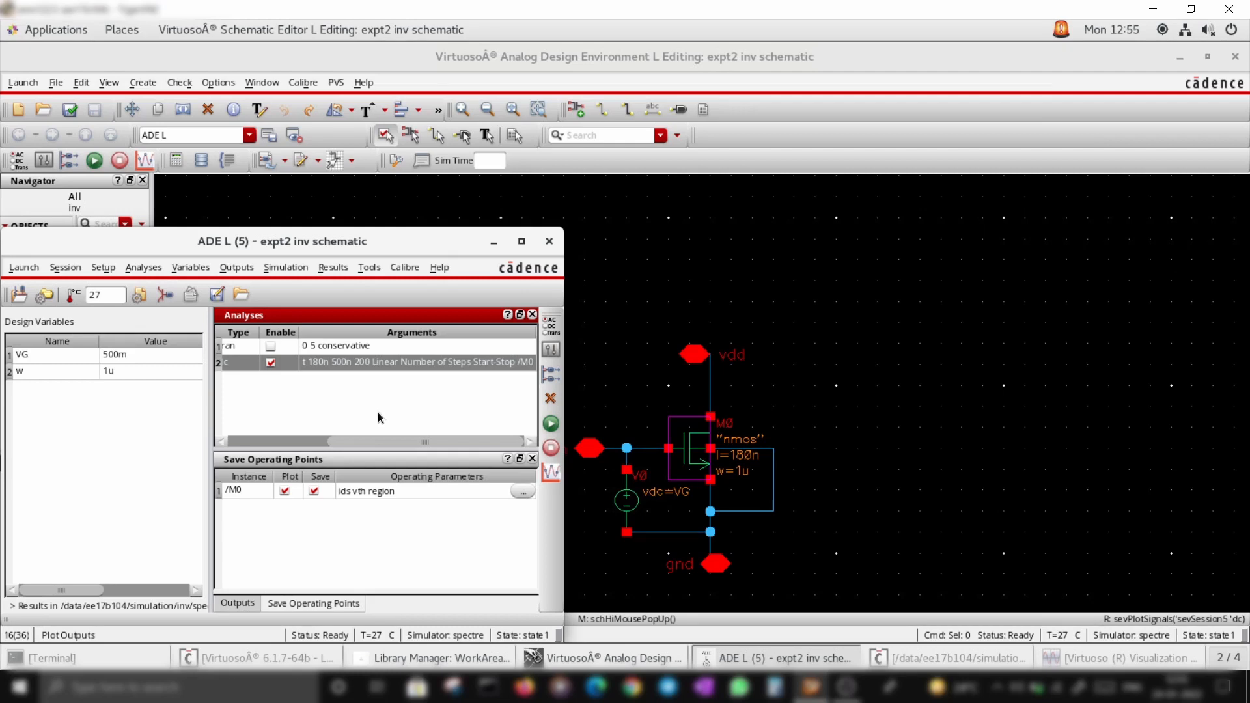
left_click(548, 245)
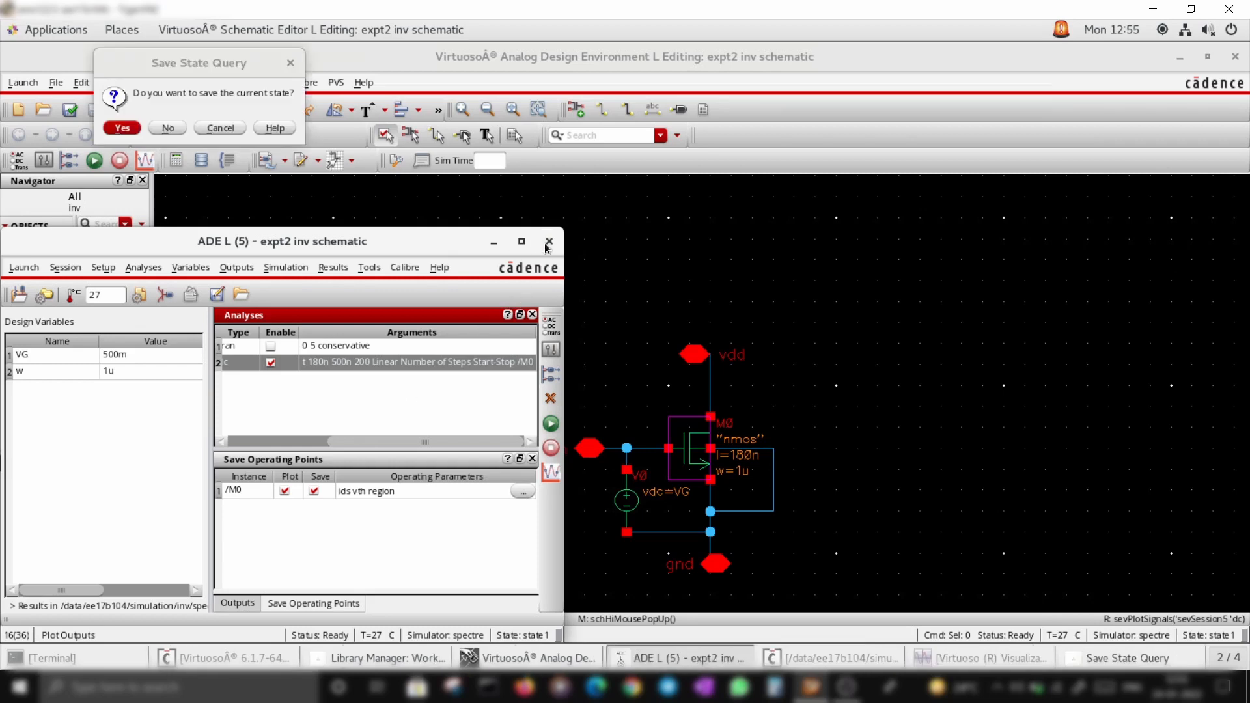